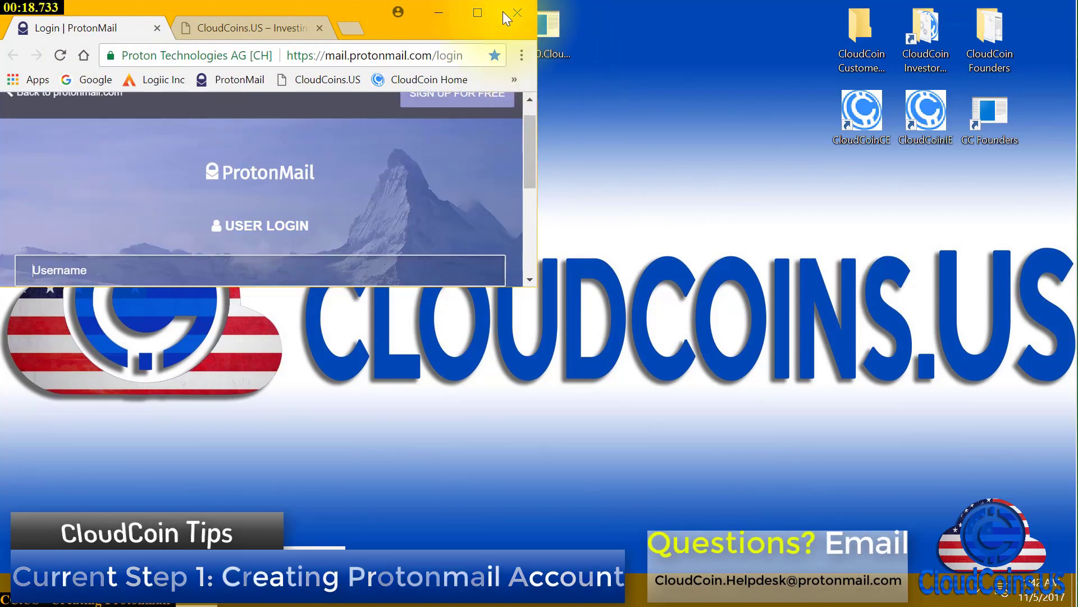
Maximize Chrome and search Google for 'protonmail' in a new tab
left_click(477, 14)
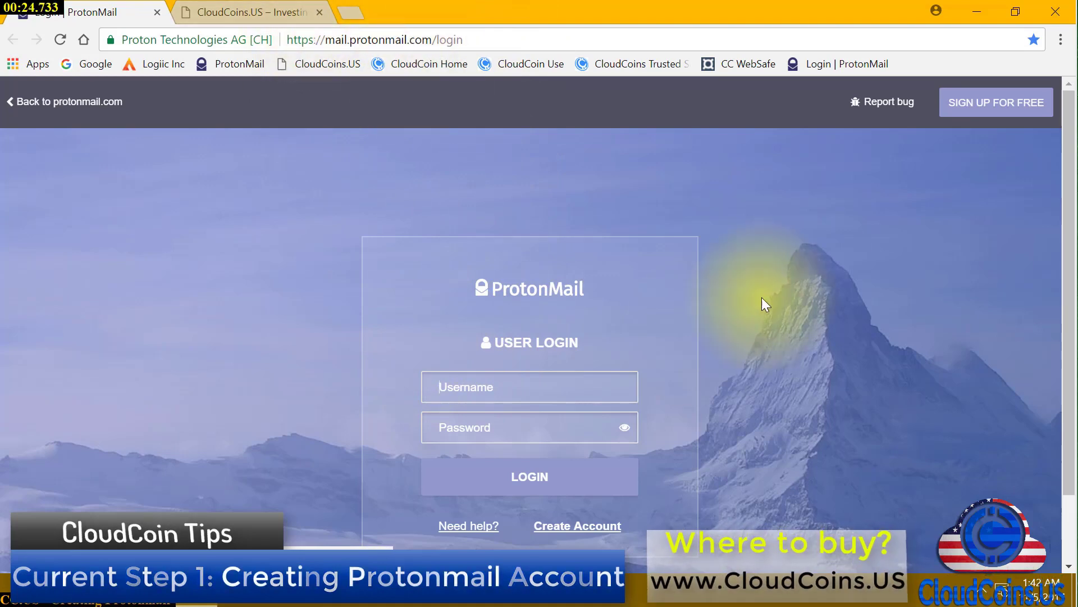
middle_click(90, 64)
left_click(387, 13)
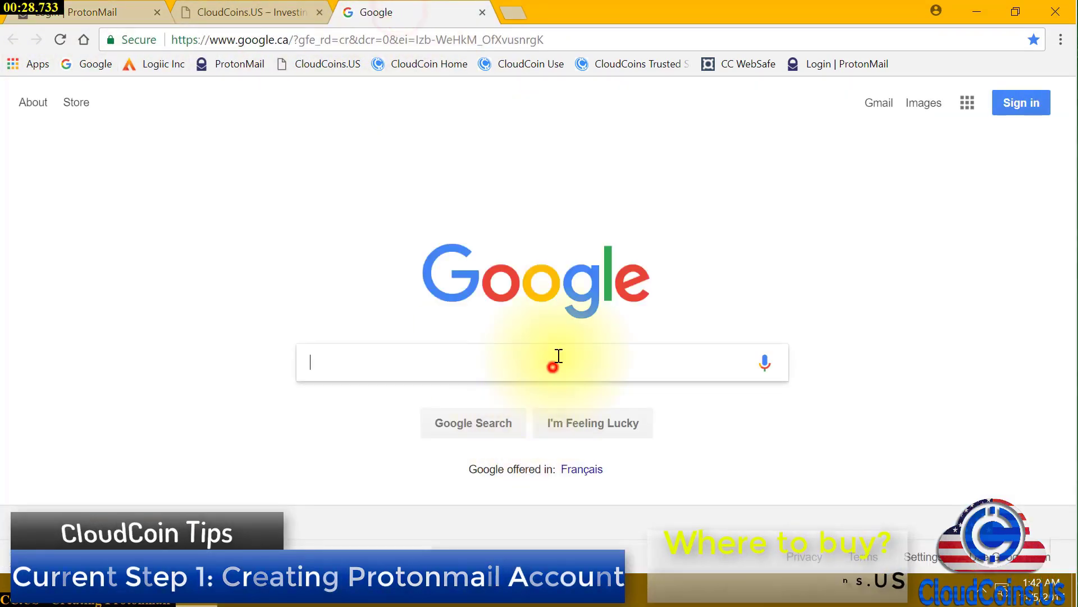
type("protonmail")
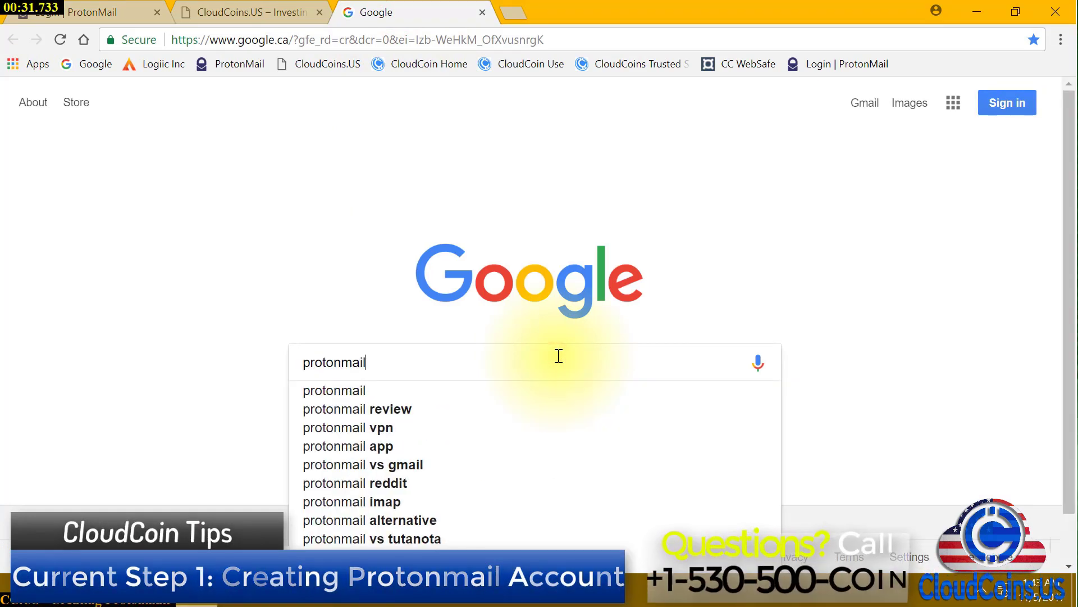
key("Return")
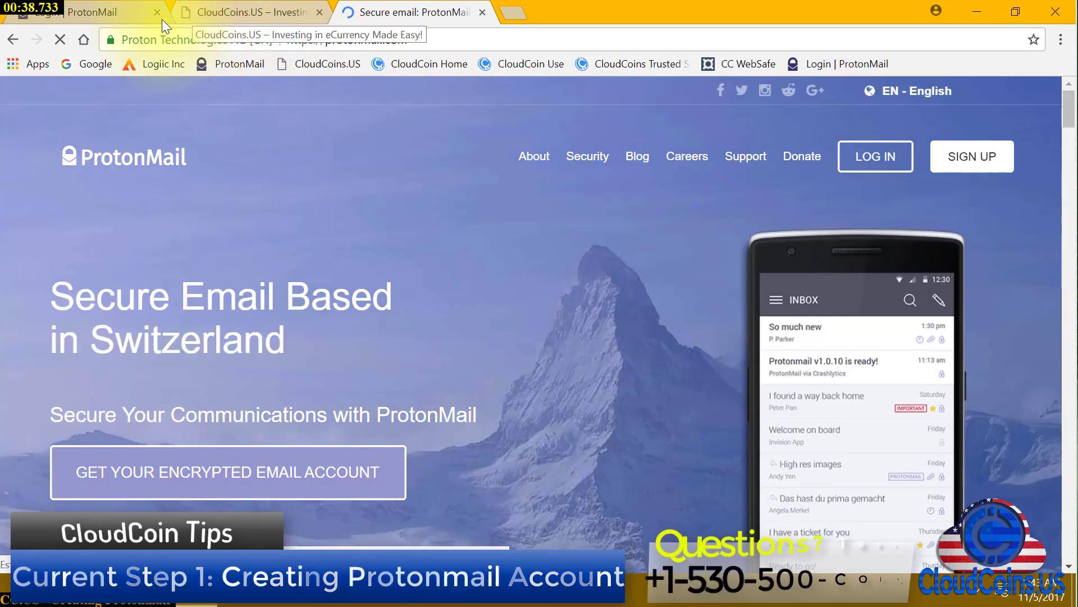
scroll(518, 233, "down", 3)
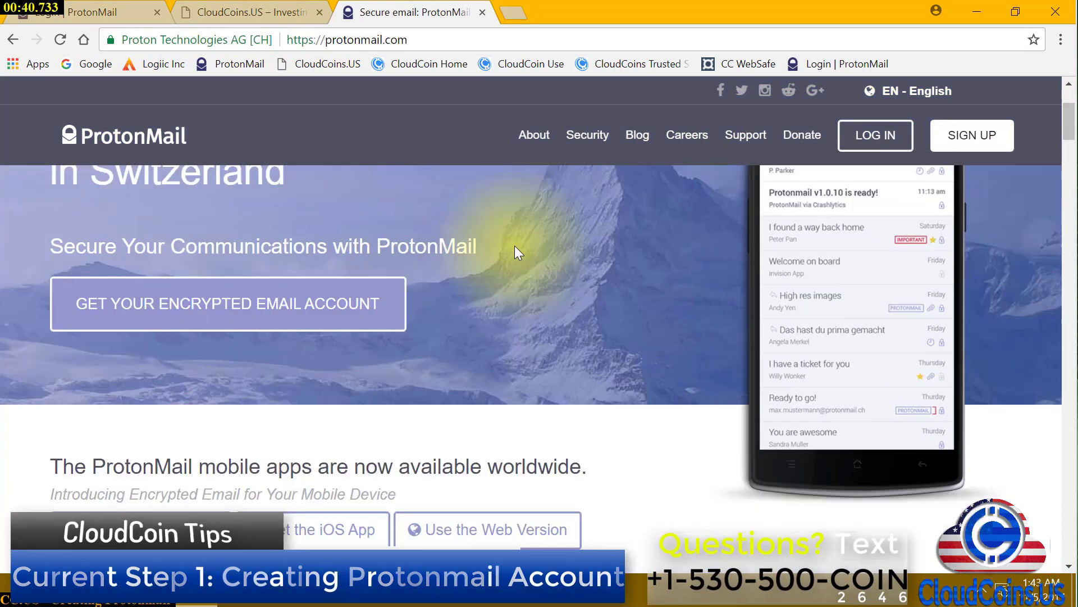
Start the encrypted email account signup and expand the FREE plan details
left_click(314, 318)
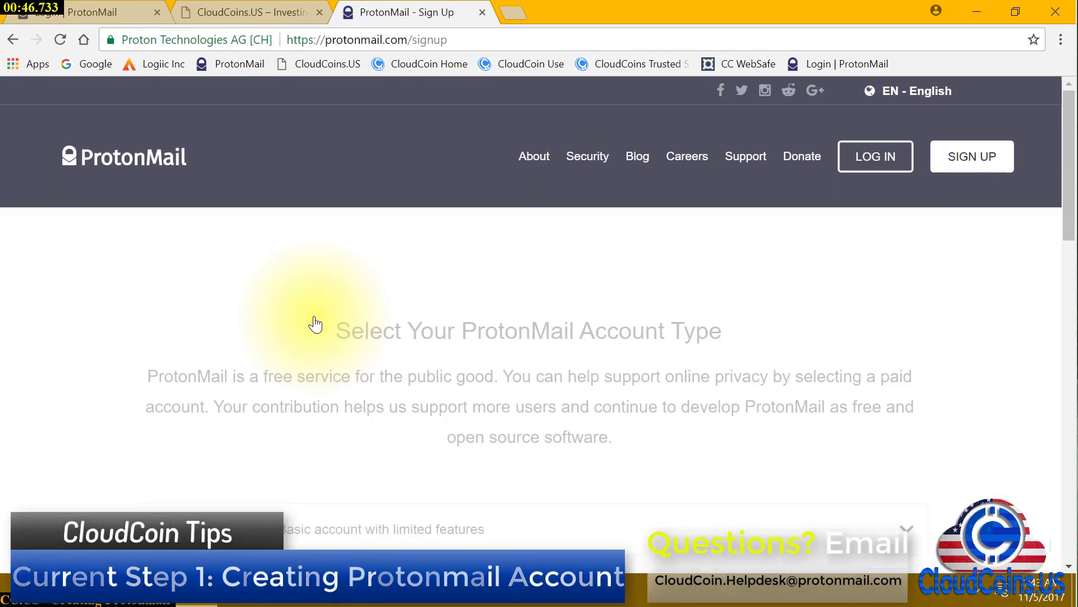
scroll(389, 313, "down", 5)
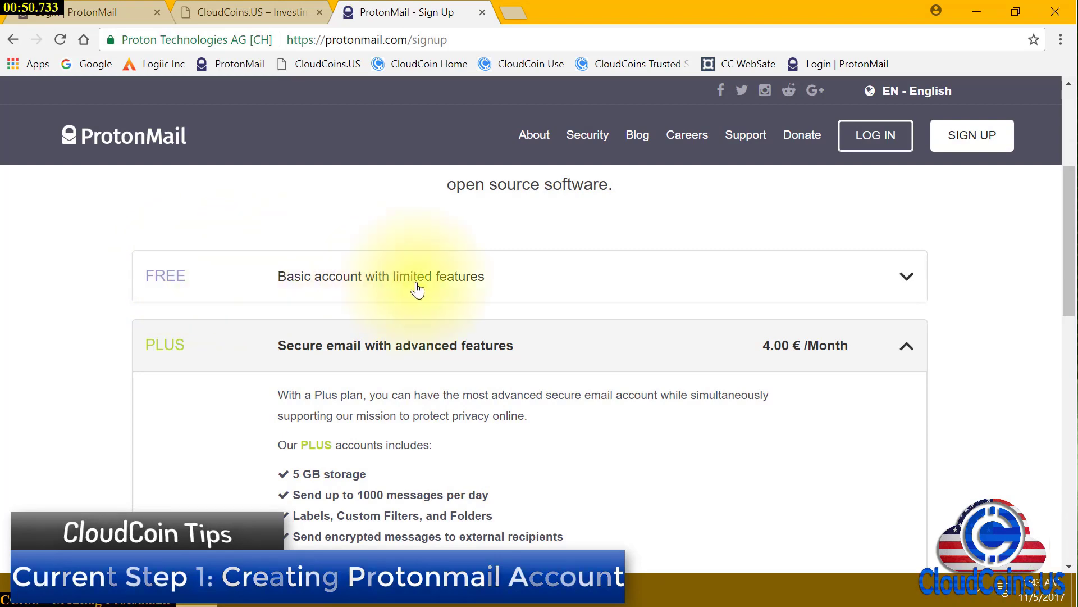
left_click(907, 275)
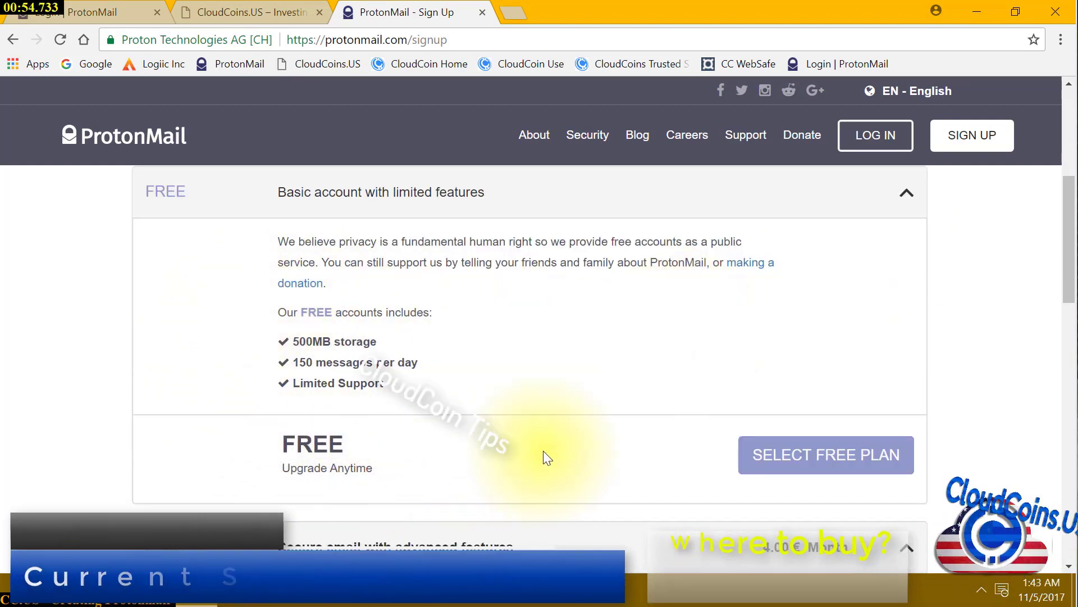
scroll(543, 450, "down", 10)
scroll(557, 450, "up", 10)
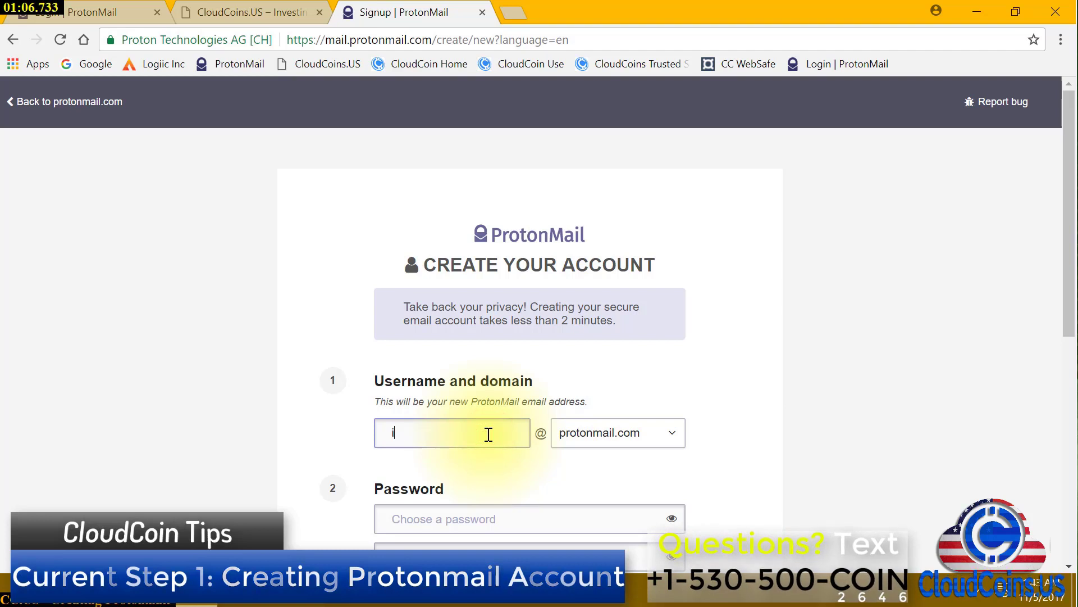
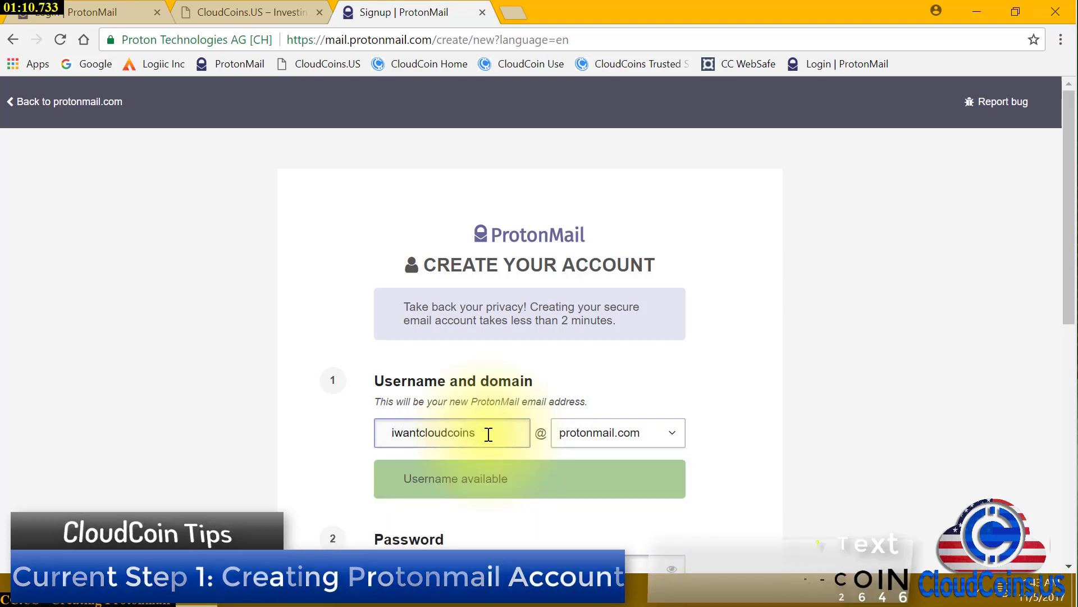
Finish the username, enter and confirm a password, add a recovery email, and submit CREATE ACCOUNT
scroll(649, 371, "down", 4)
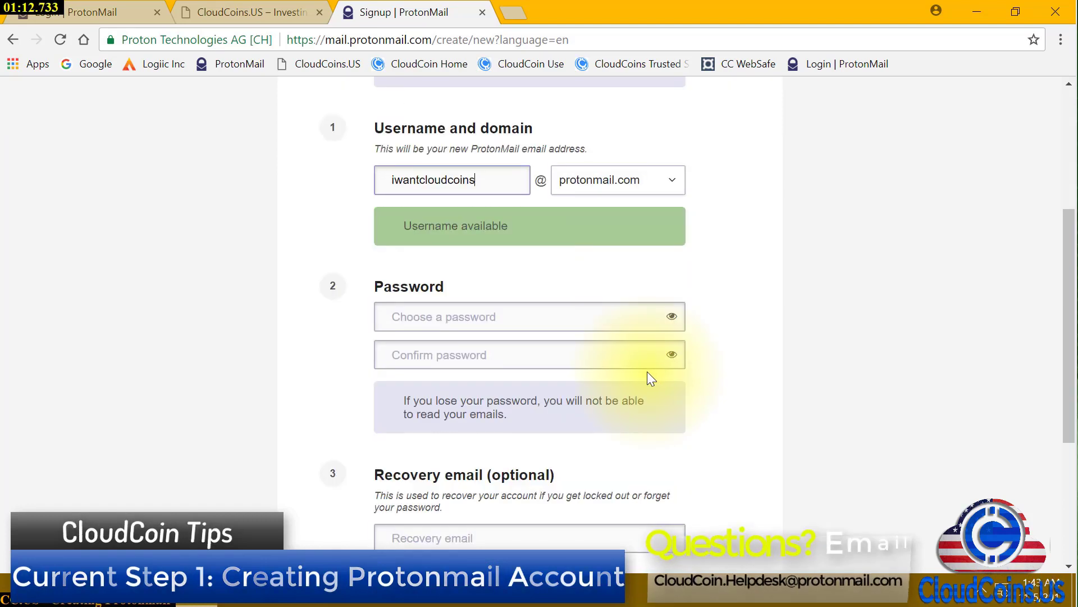
left_click(590, 316)
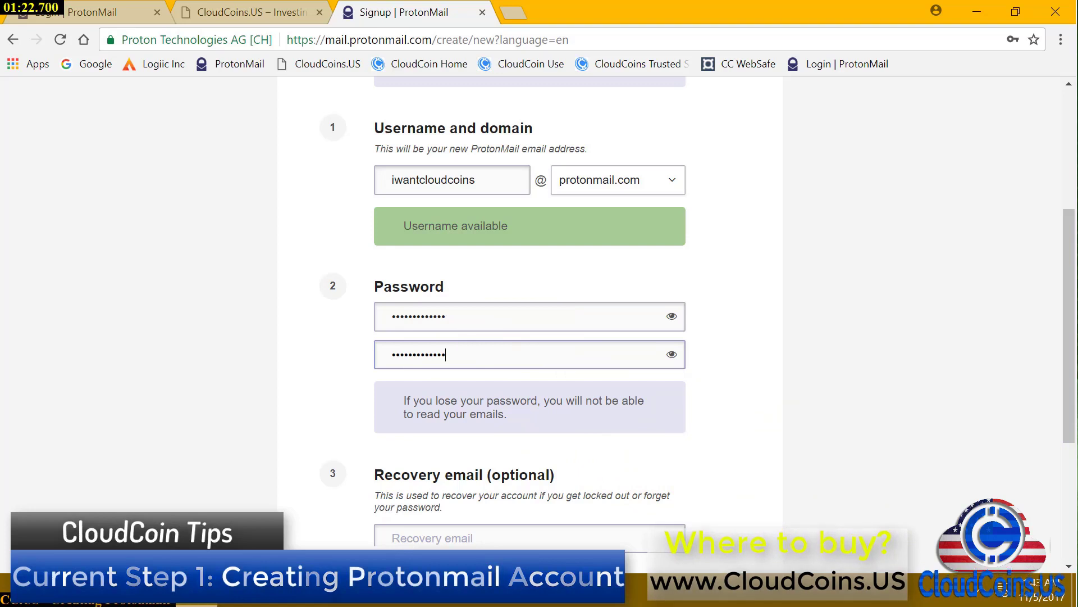
left_click(495, 184)
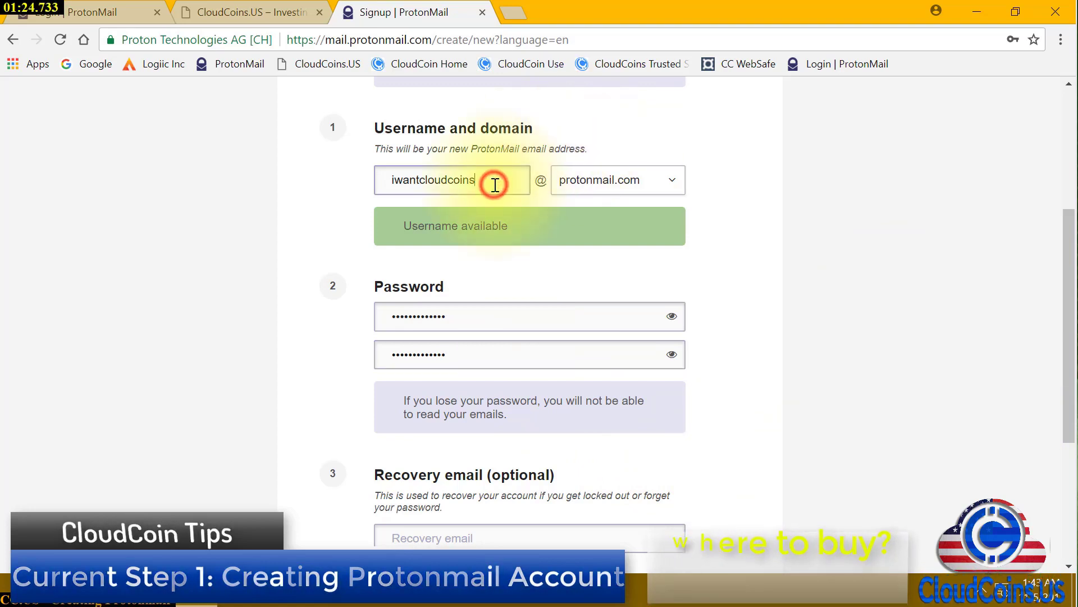
double_click(494, 183)
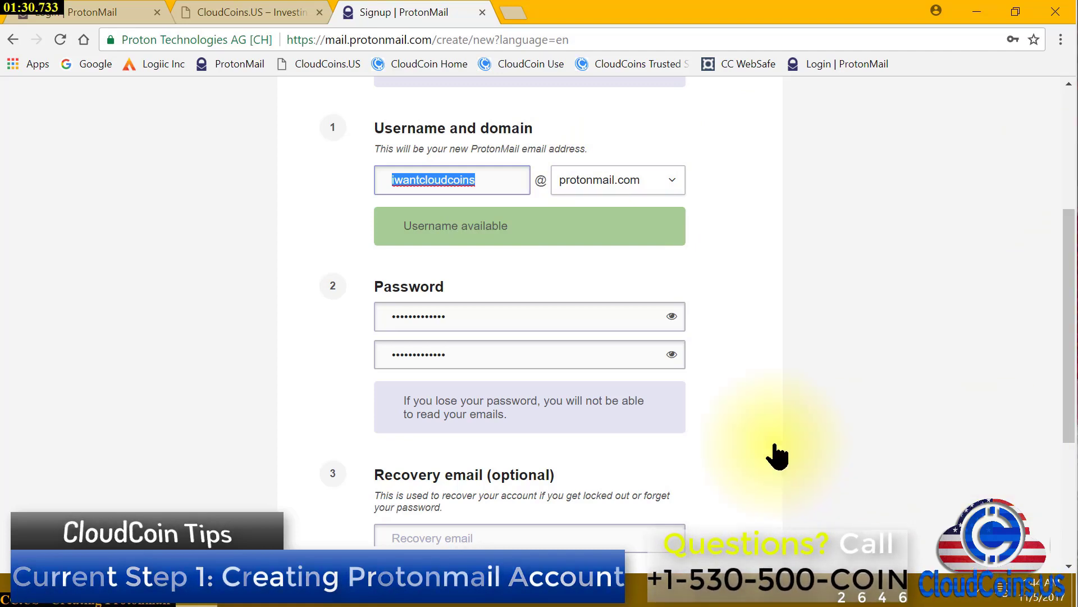
left_click(516, 534)
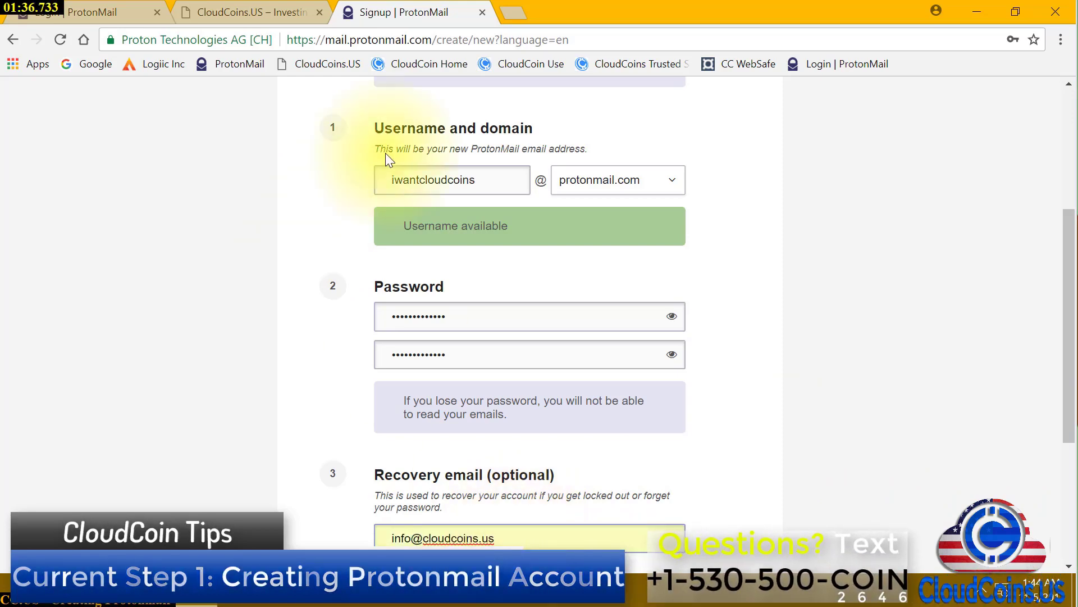
scroll(716, 443, "down", 5)
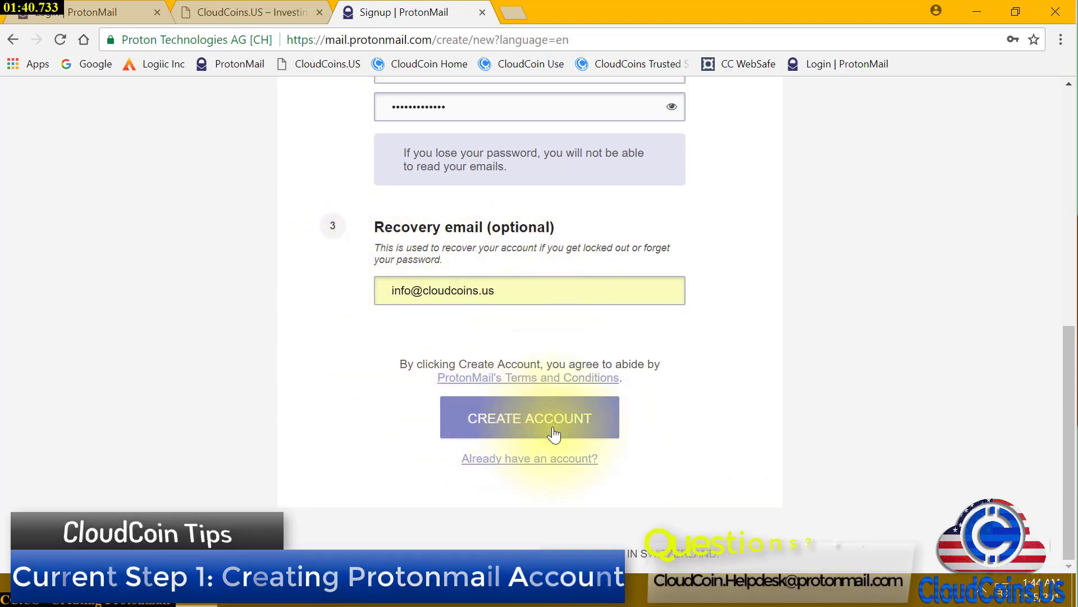
left_click(577, 429)
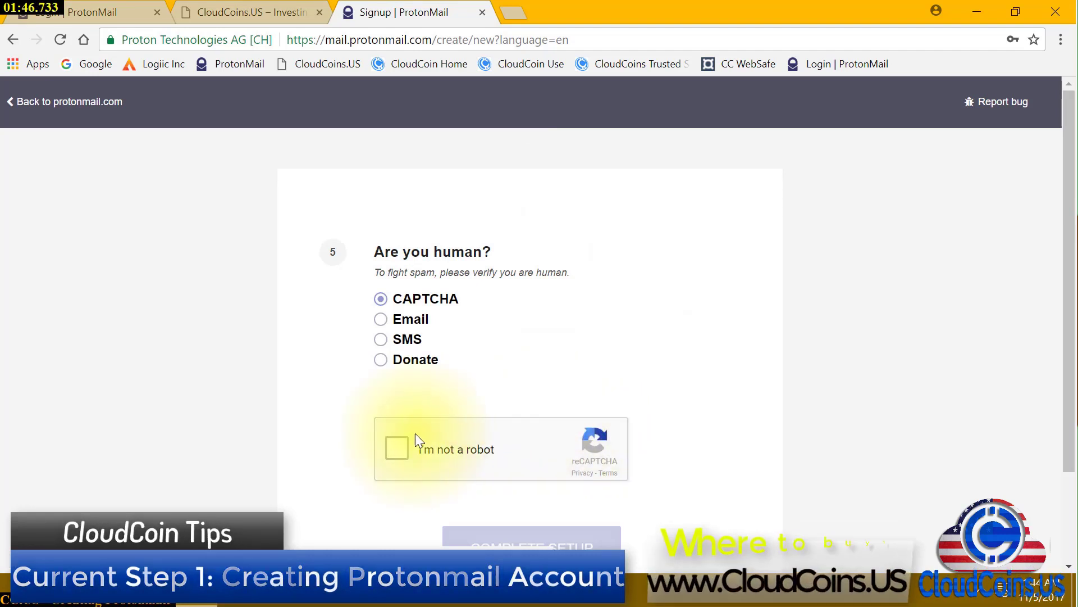
Tick 'I'm not a robot' and solve the street-sign image grids
left_click(404, 450)
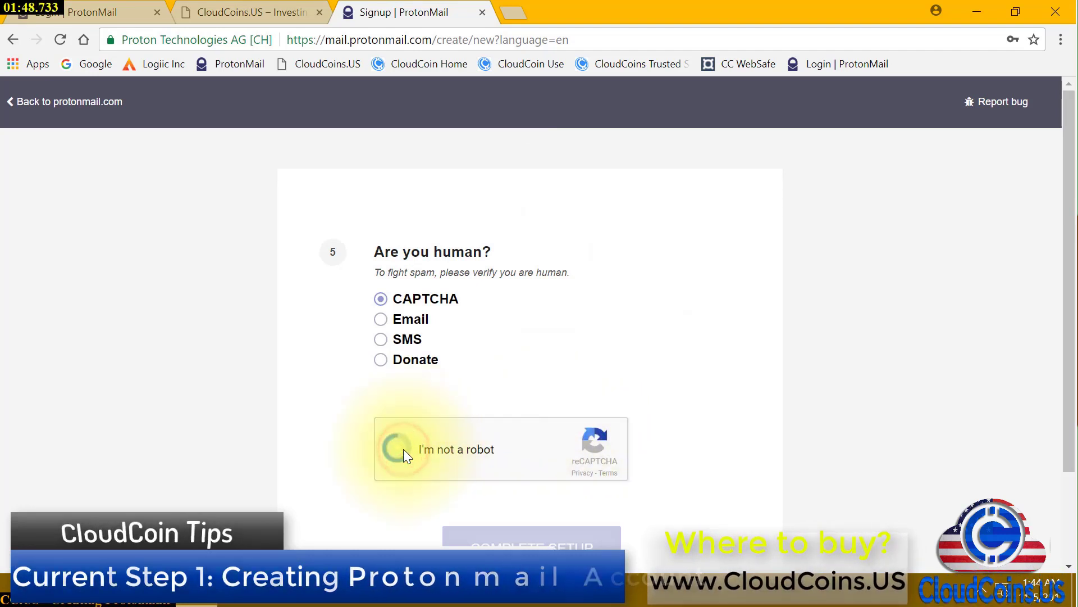
scroll(710, 348, "down", 2)
scroll(708, 352, "down", 3)
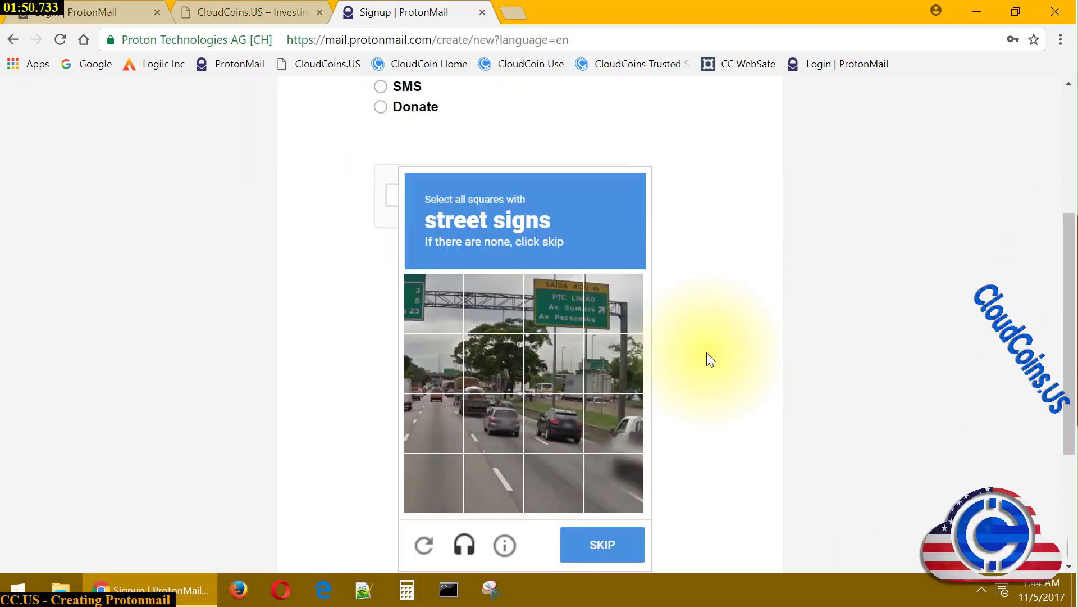
left_click(414, 297)
left_click(554, 303)
left_click(612, 288)
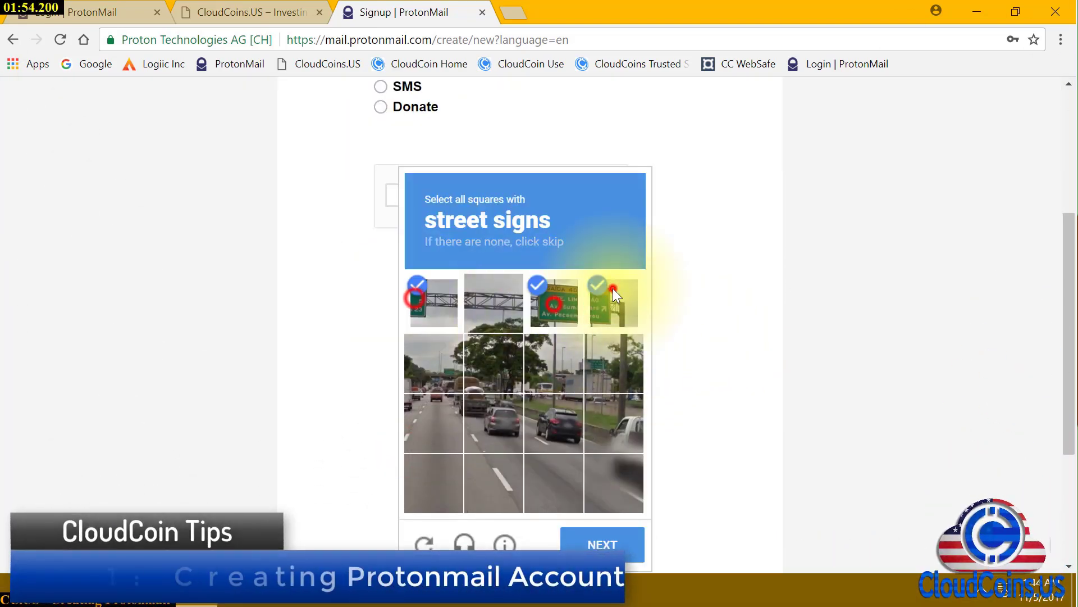
left_click(602, 544)
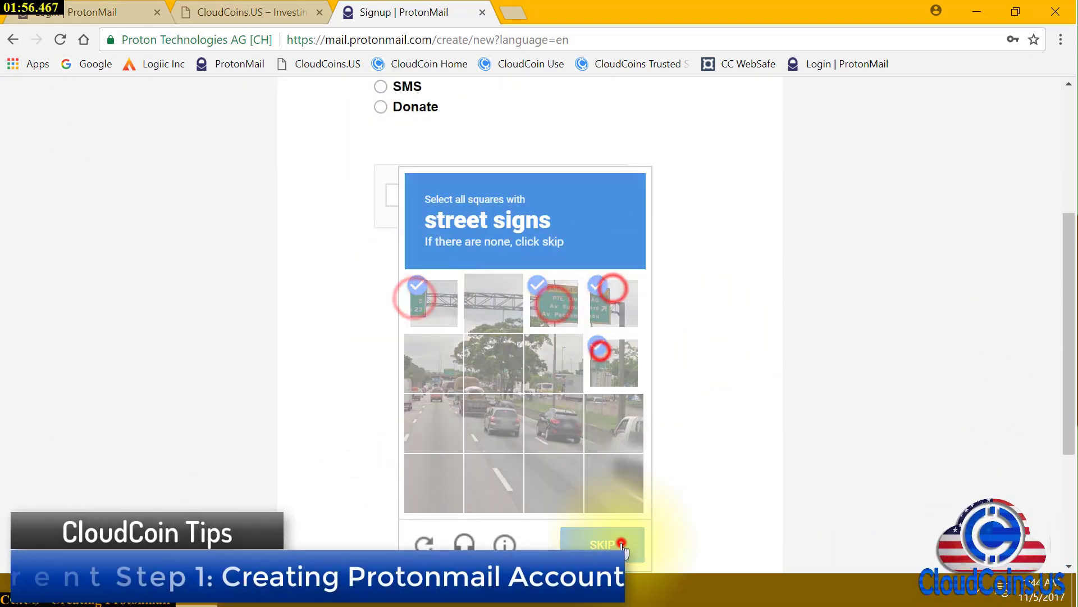
left_click(570, 306)
left_click(612, 307)
left_click(631, 380)
left_click(430, 415)
left_click(483, 411)
left_click(577, 422)
left_click(605, 430)
left_click(622, 538)
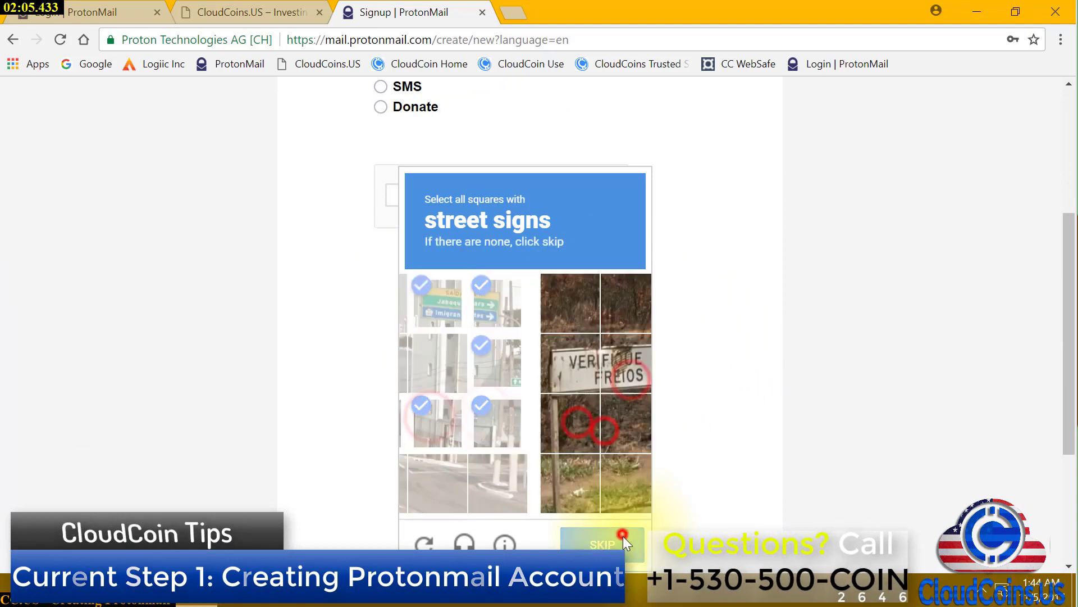
left_click(622, 536)
left_click(433, 303)
left_click(434, 362)
left_click(434, 422)
left_click(434, 483)
left_click(560, 328)
left_click(612, 318)
left_click(611, 537)
Pick the car images, pass CAPTCHA verification, and complete the account setup
left_click(496, 306)
left_click(495, 365)
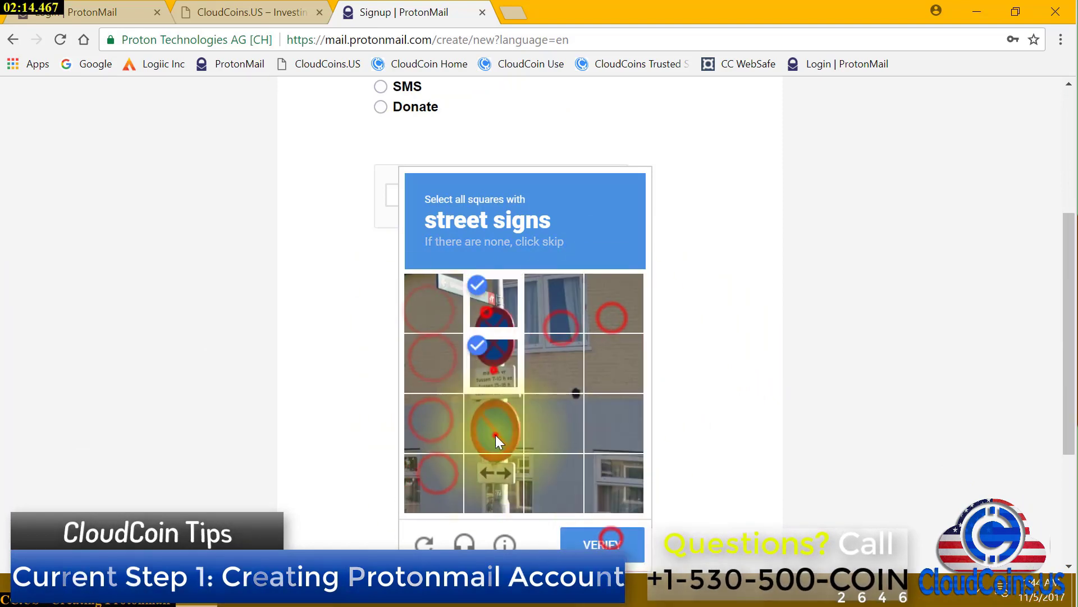
left_click(494, 431)
left_click(498, 470)
left_click(619, 540)
scroll(530, 337, "down", 1)
left_click(514, 224)
left_click(601, 472)
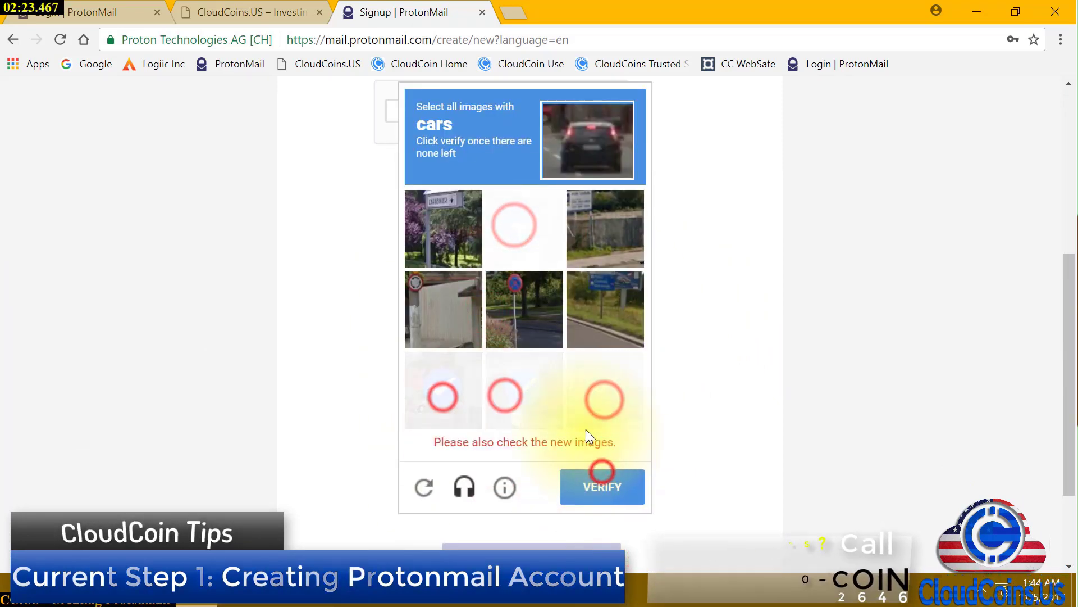
left_click(427, 388)
left_click(636, 382)
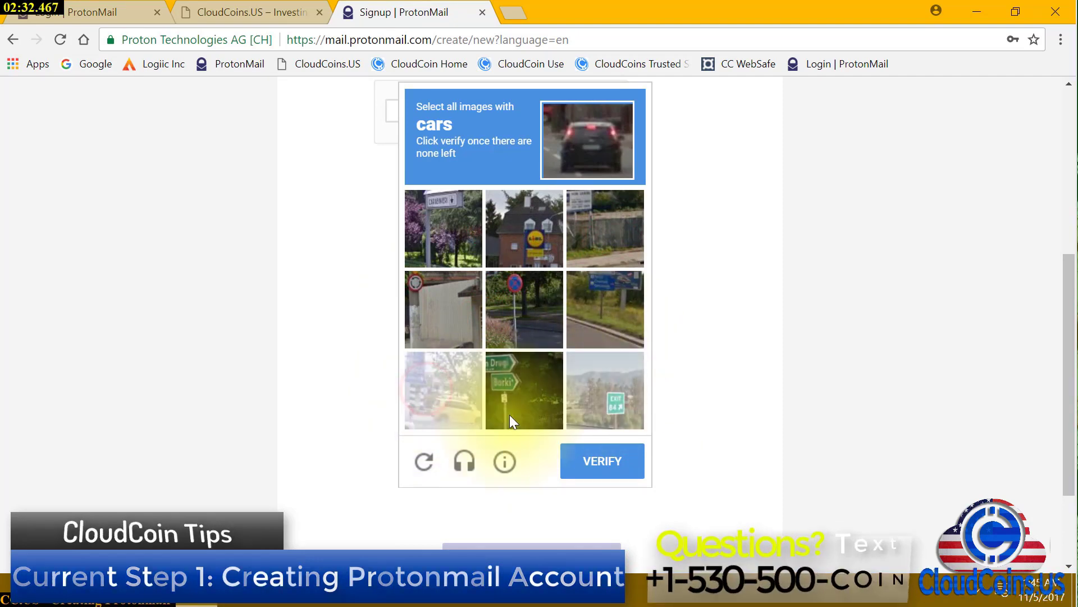
left_click(457, 405)
left_click(601, 460)
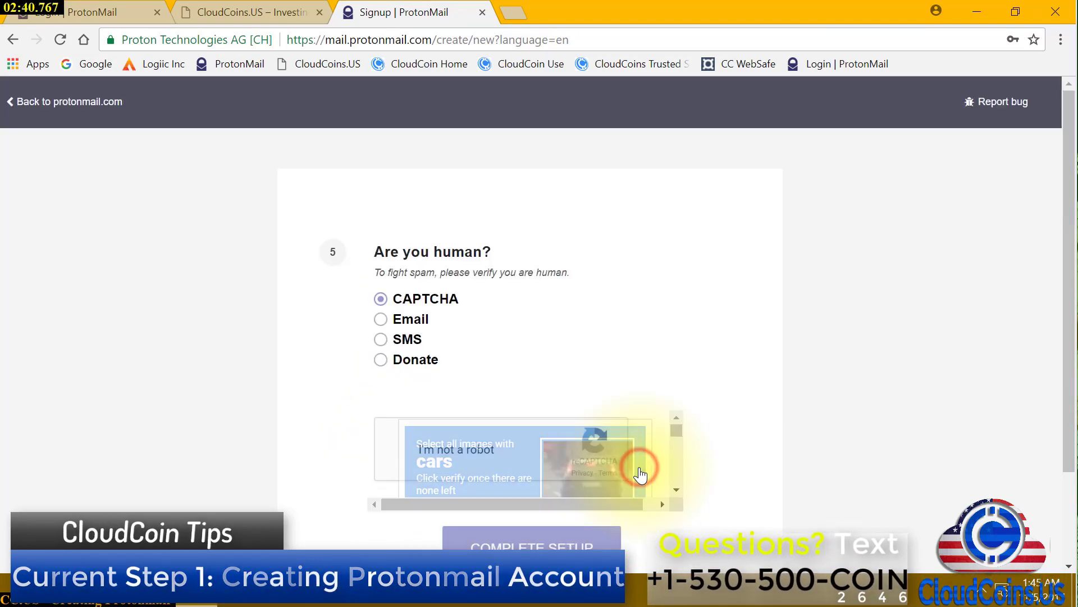
scroll(617, 449, "down", 2)
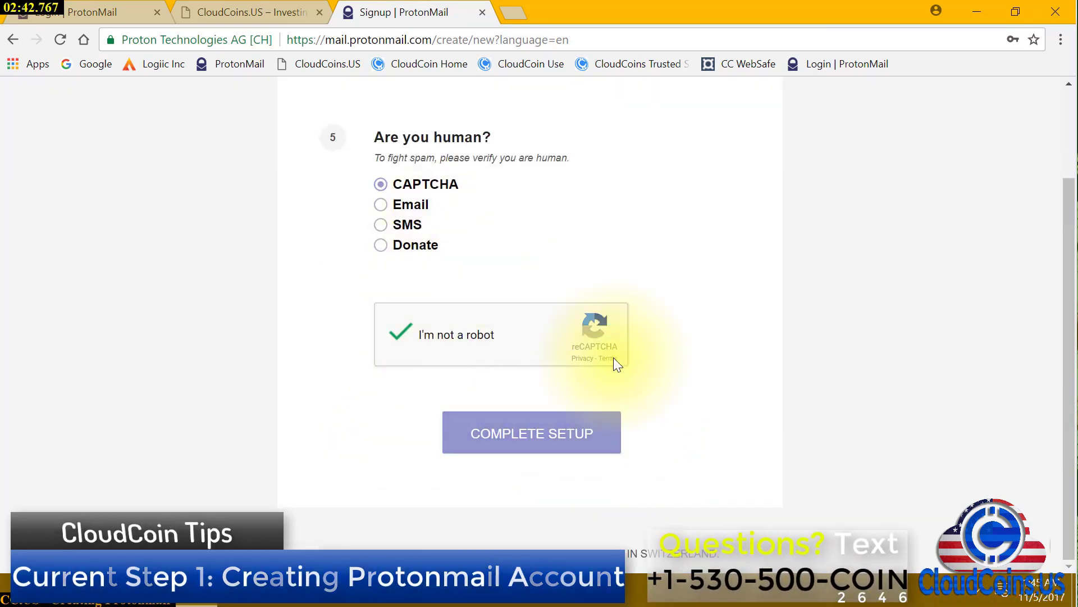
left_click(529, 437)
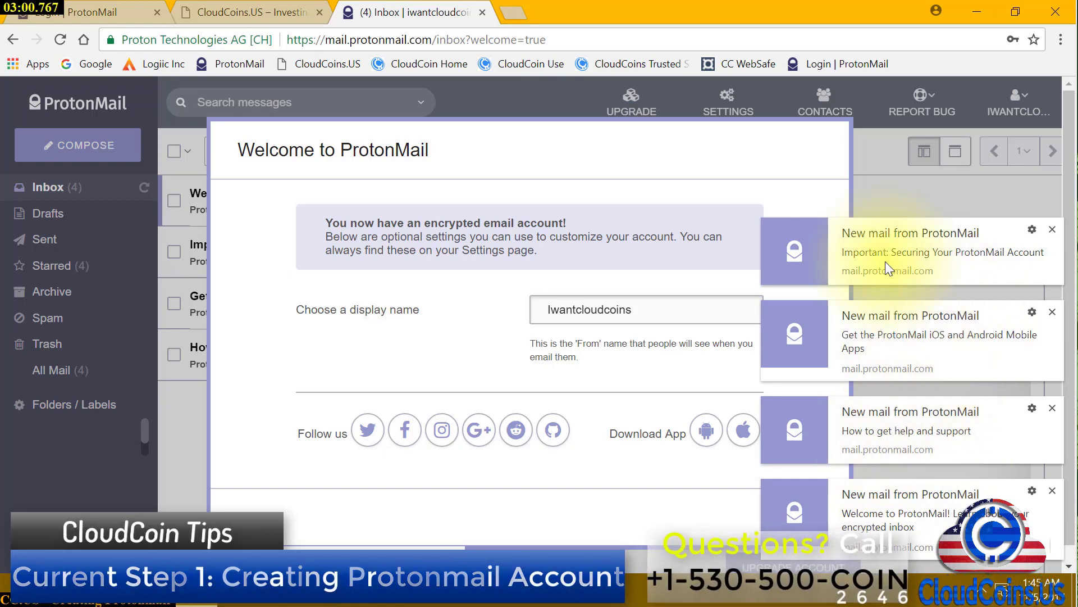
Dismiss the four new-mail notifications
left_click(1052, 230)
left_click(1052, 313)
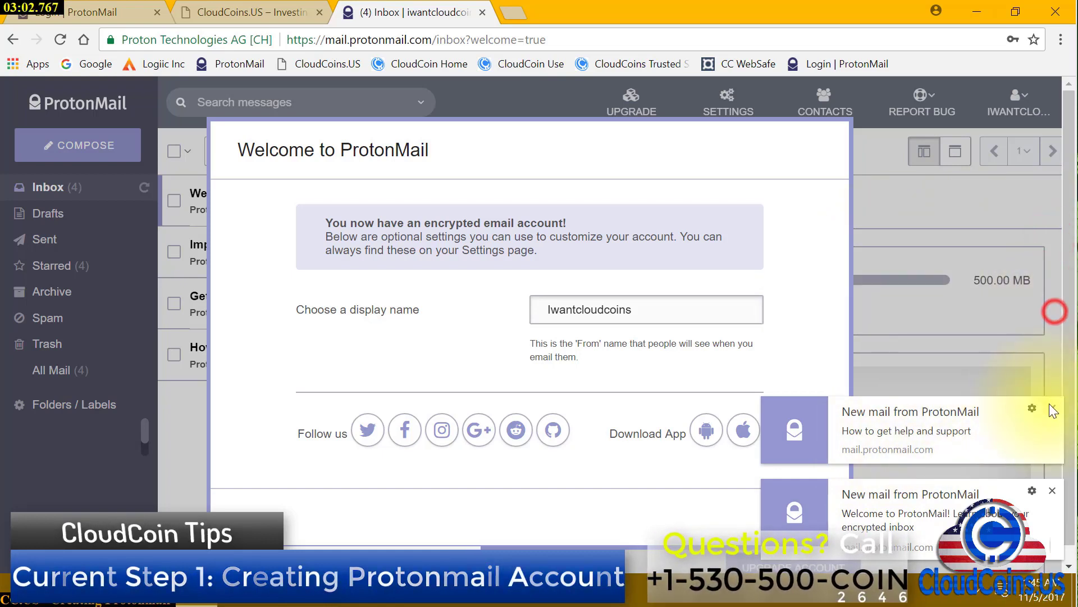
left_click(1051, 405)
left_click(1053, 490)
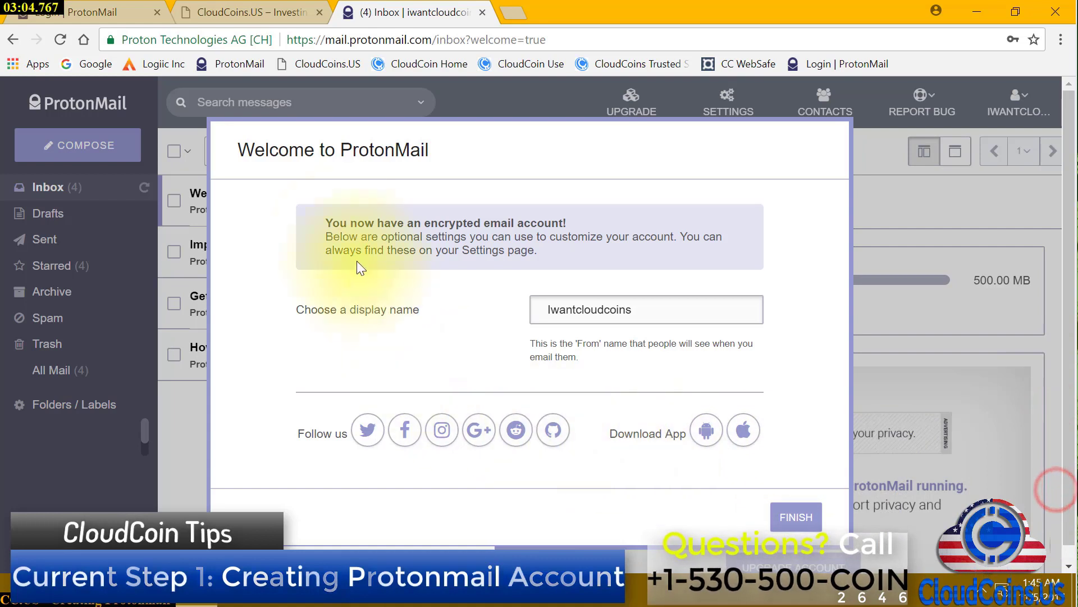
Replace the display name with the chosen name and finish the Welcome dialog
double_click(711, 311)
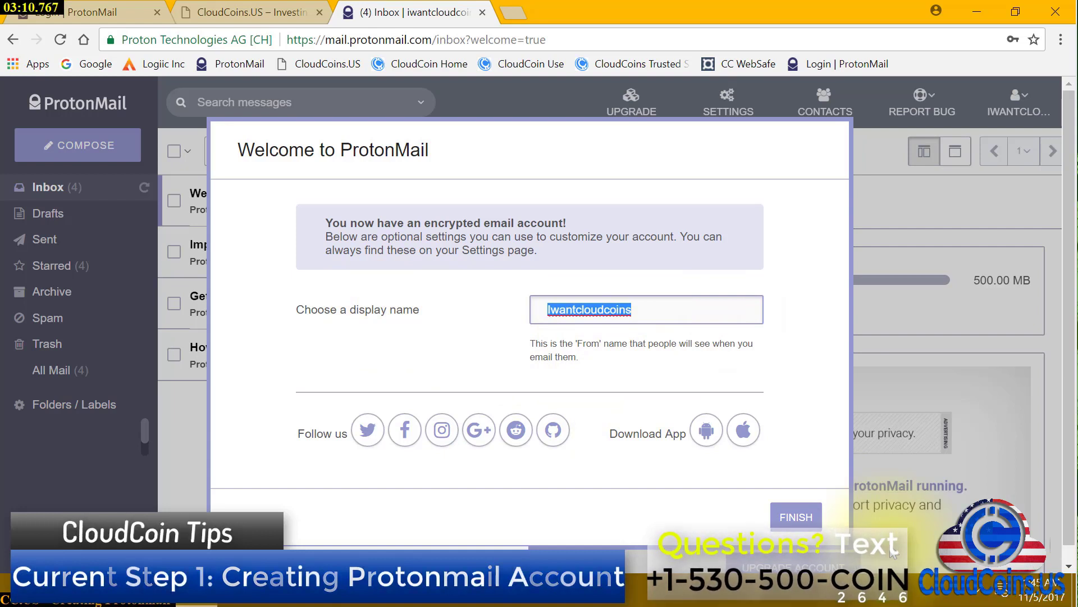
type("John")
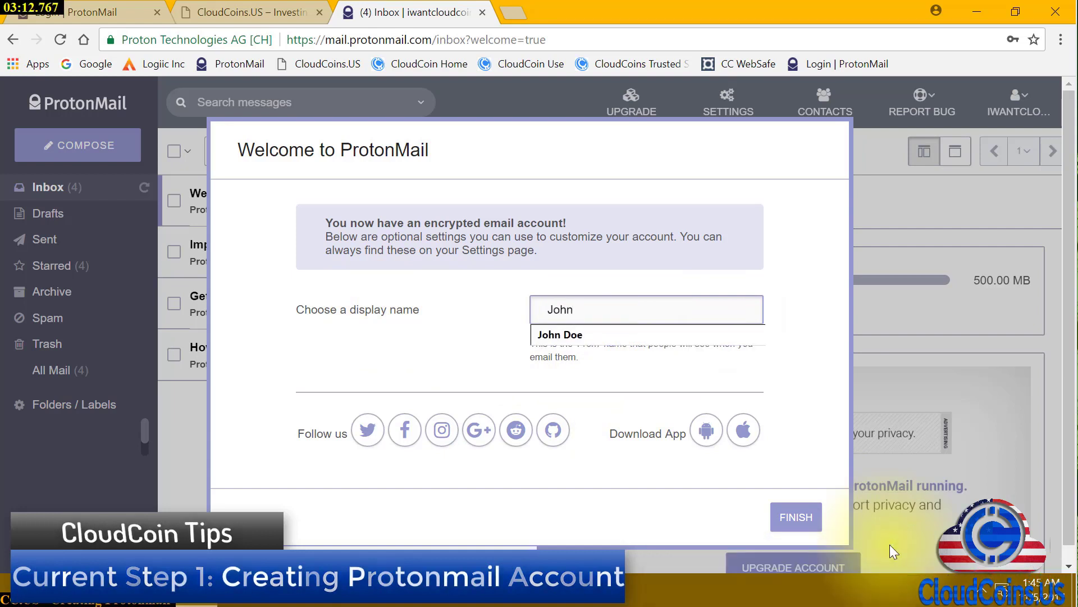
type(" Smith")
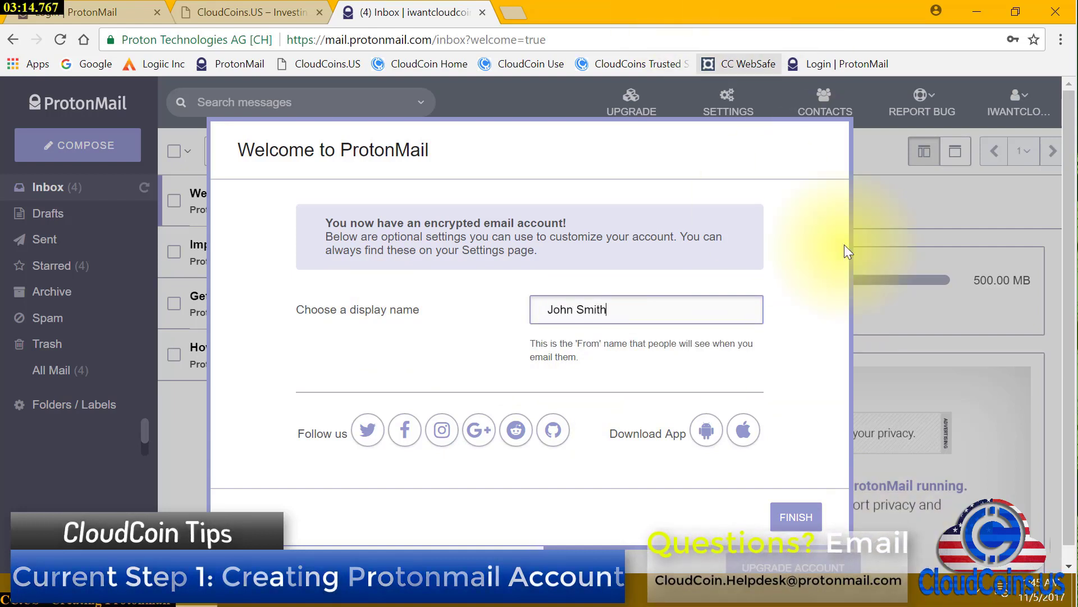
left_click(798, 516)
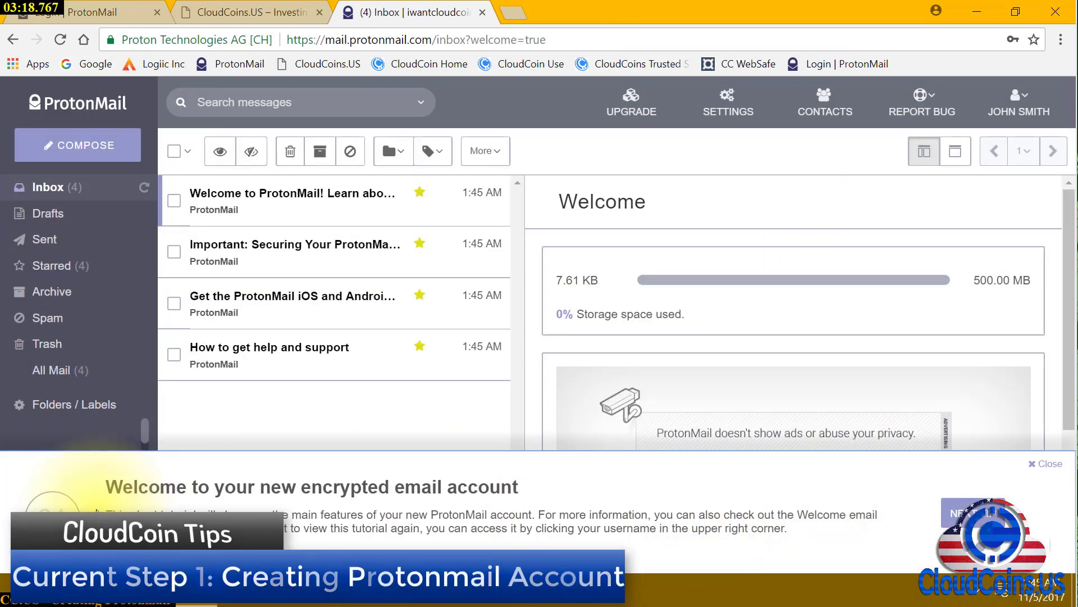
Step through and close the tutorial tour, then open 'How to get help and support'
left_click(989, 516)
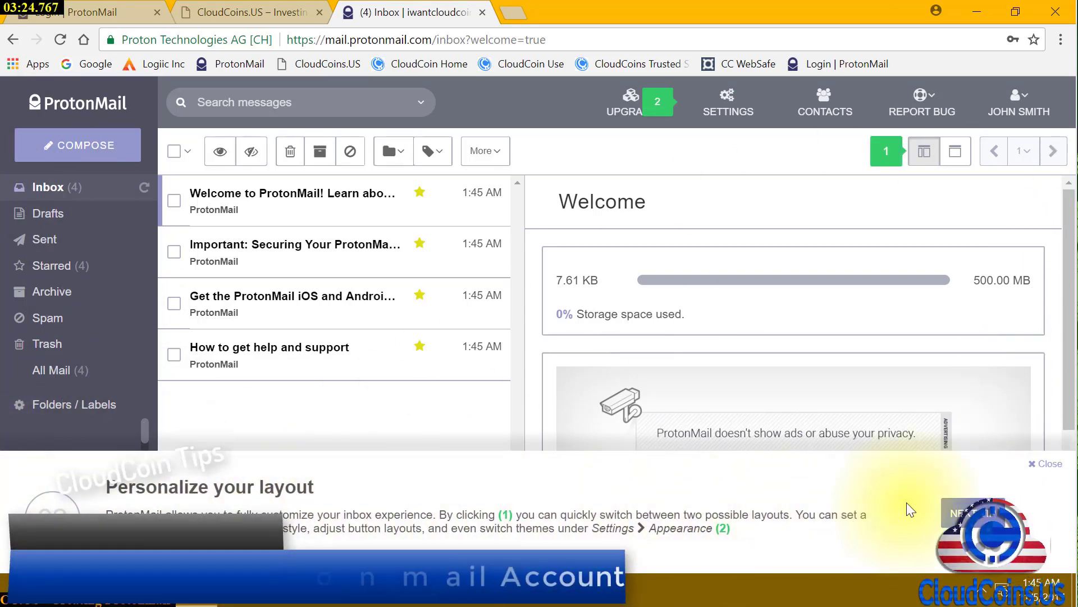
left_click(961, 513)
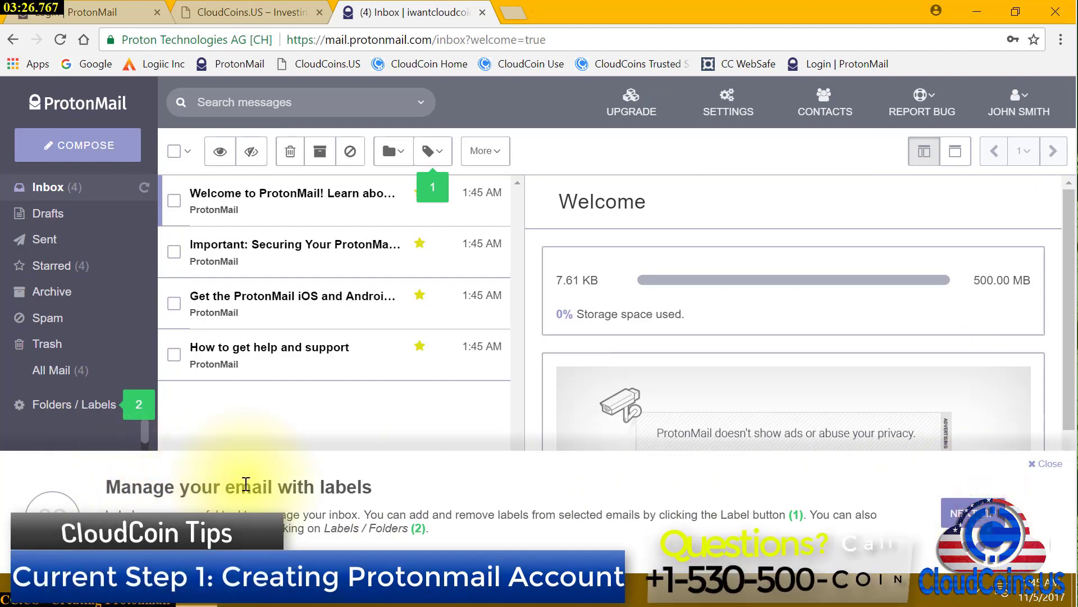
left_click(999, 520)
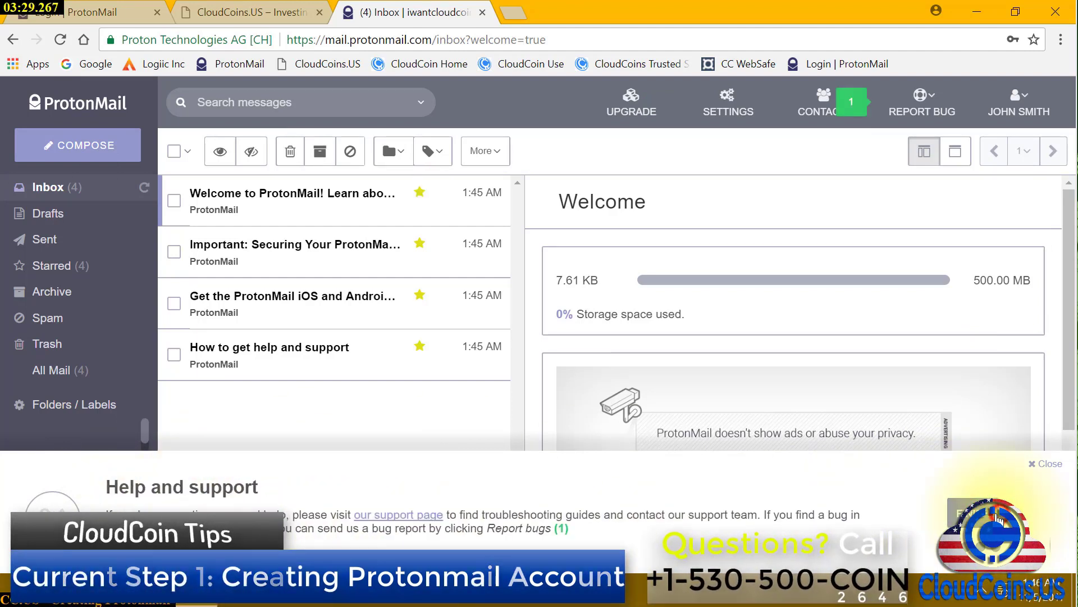
left_click(1055, 465)
left_click(350, 358)
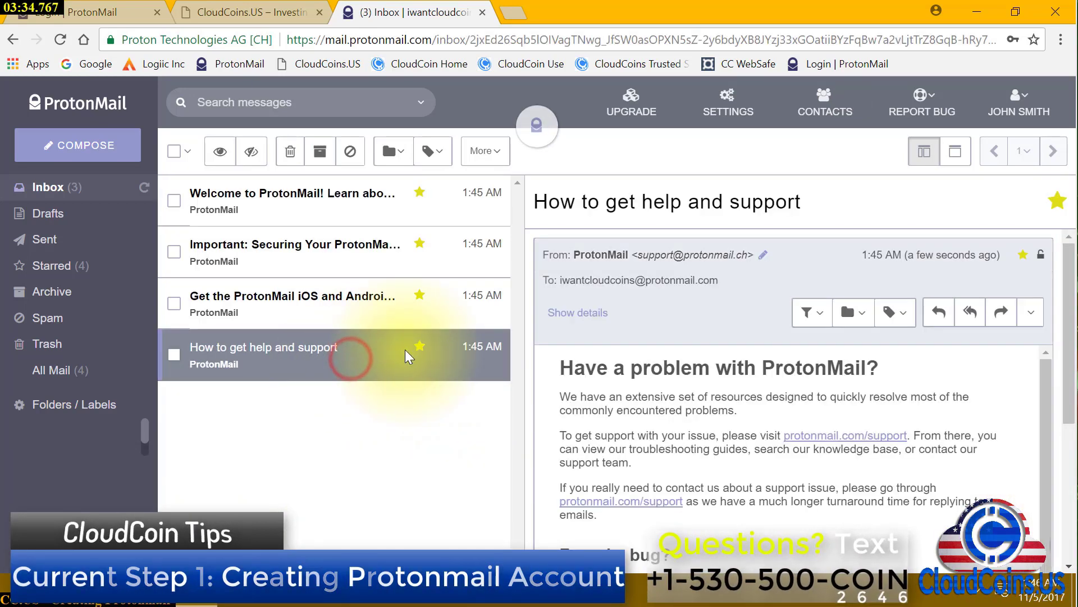
Read the mobile apps, 'Securing Your ProtonMail Account' and 'Welcome to ProtonMail!' emails
scroll(809, 458, "down", 5)
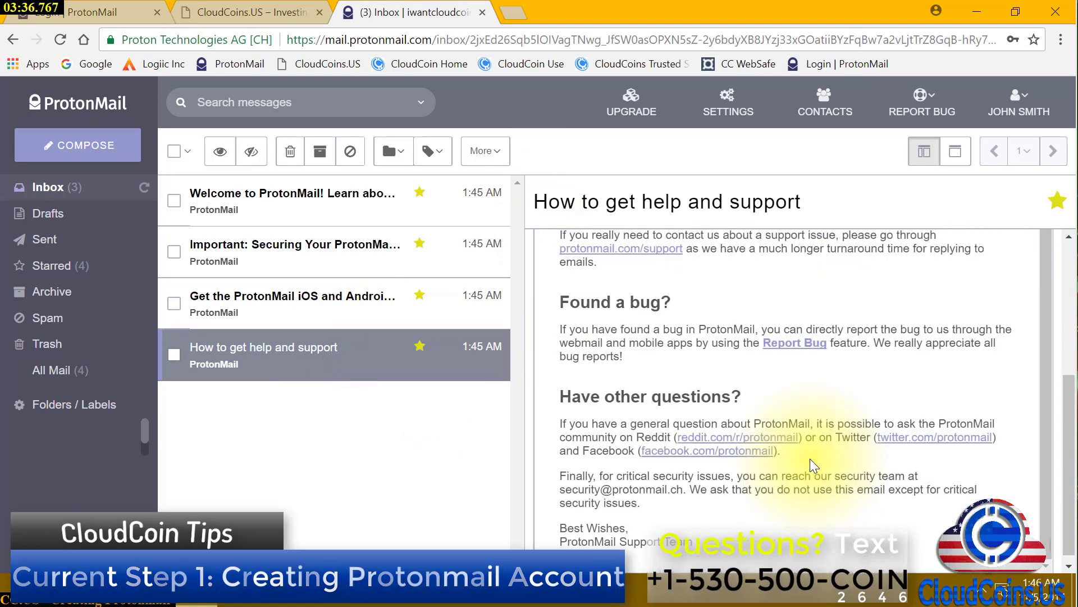
left_click(383, 310)
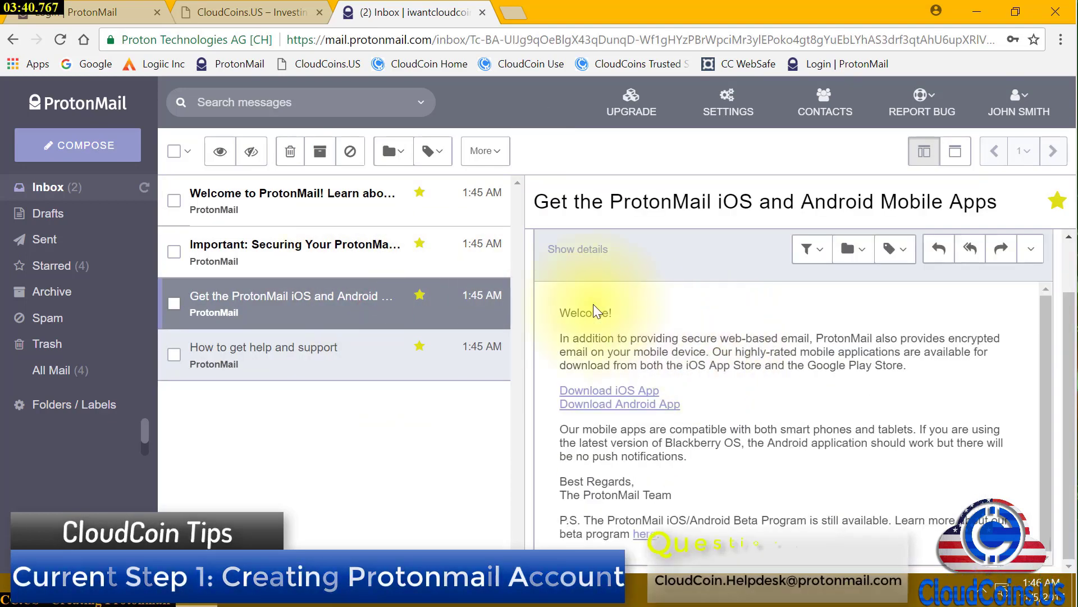
left_click(355, 241)
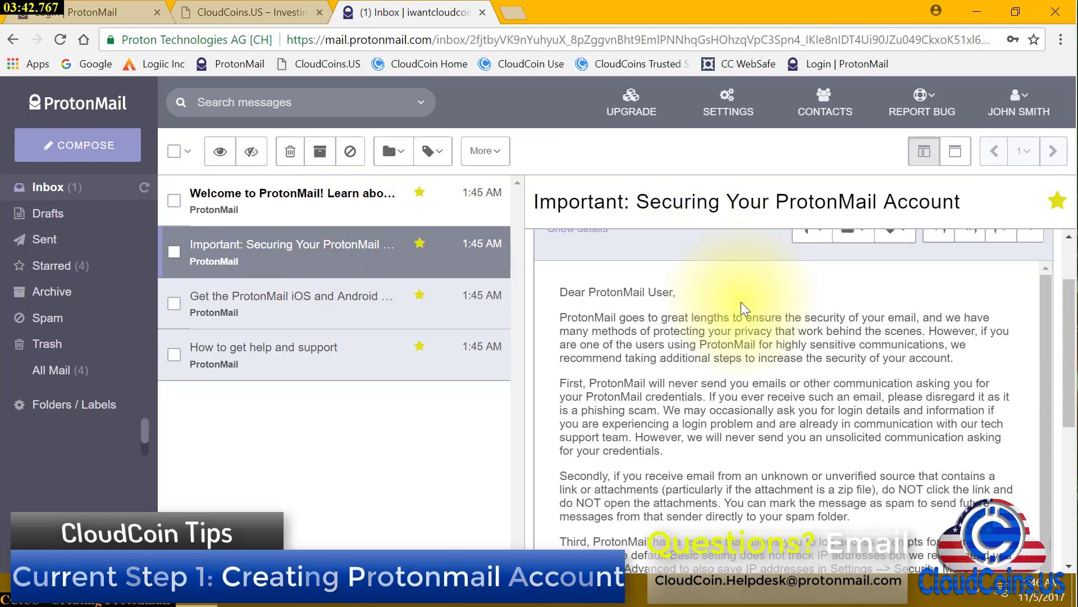
left_click(275, 198)
Select all four conversations and move them to Trash
scroll(738, 275, "down", 3)
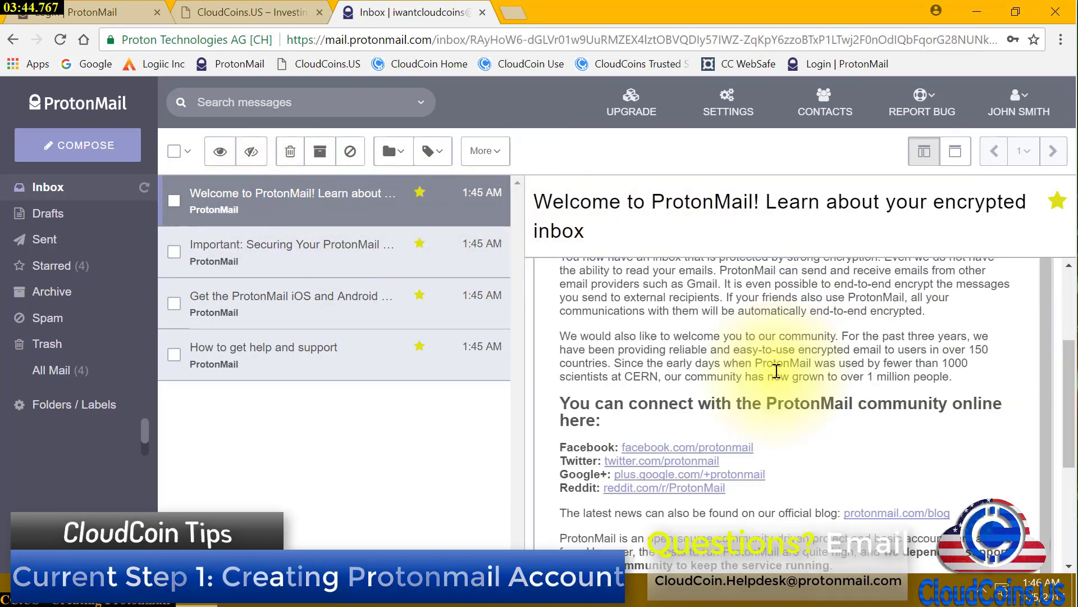
left_click(170, 152)
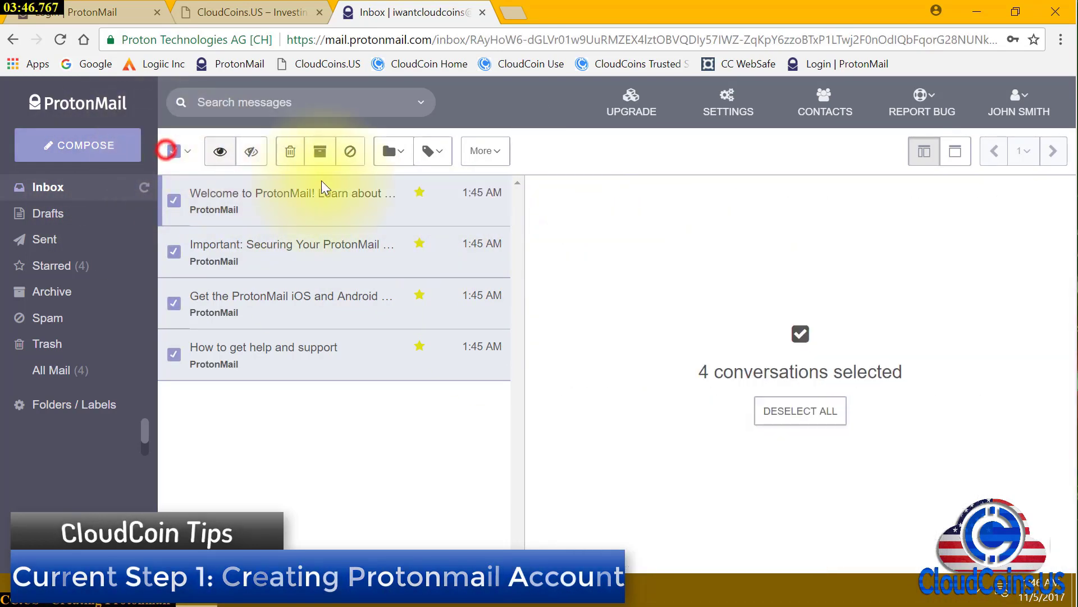
left_click(291, 153)
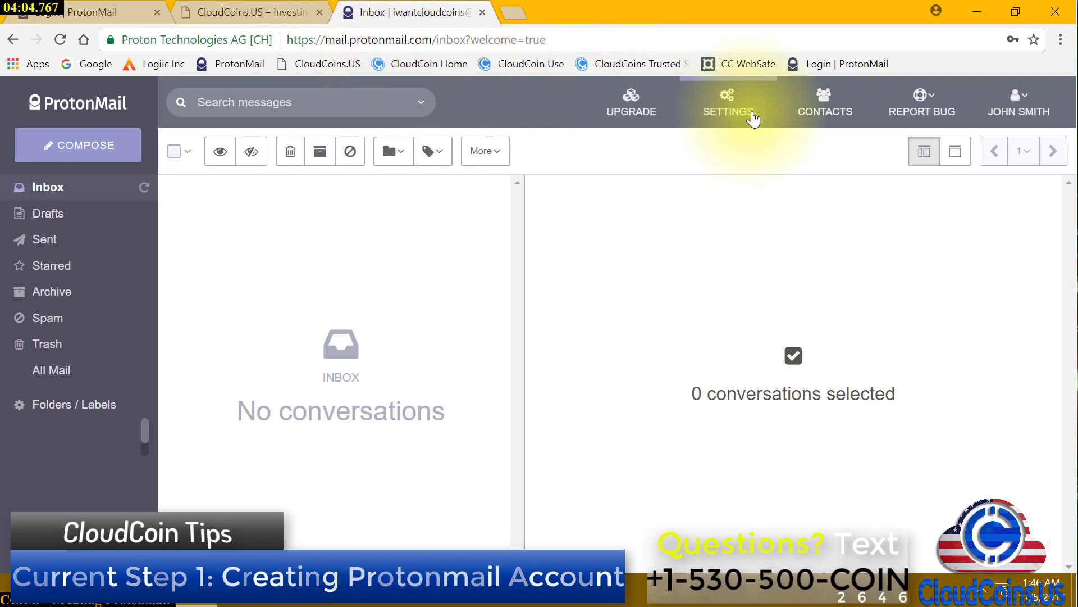
Log out using LOGOUT in the account name menu
left_click(1020, 91)
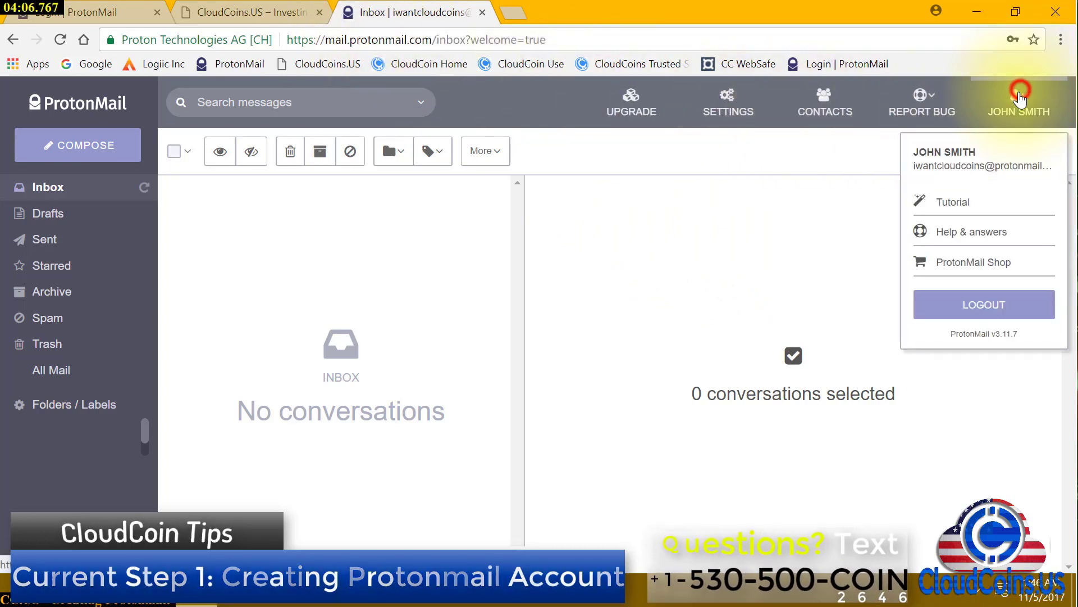
left_click(975, 304)
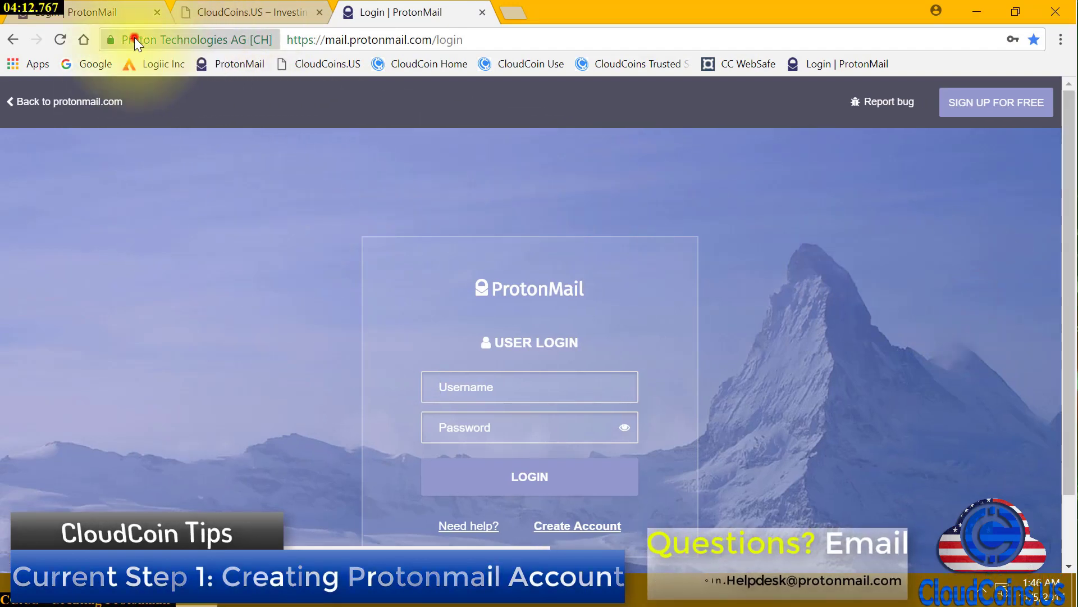
Bookmark the login page on the bookmarks bar and delete the duplicate bookmark
left_click_drag(134, 37, 874, 44)
left_click_drag(891, 49, 897, 66)
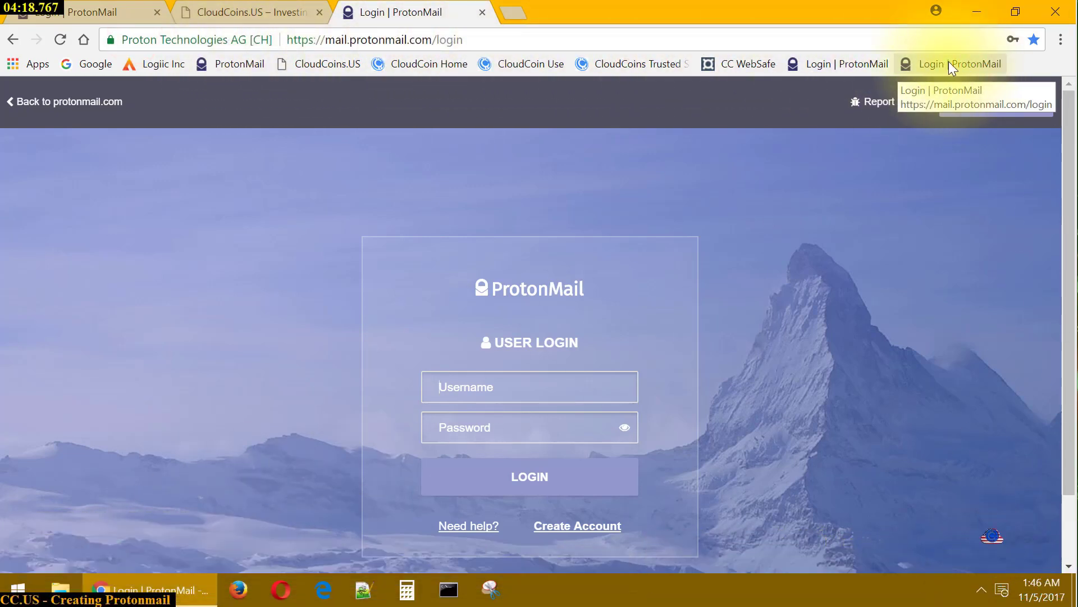
right_click(817, 67)
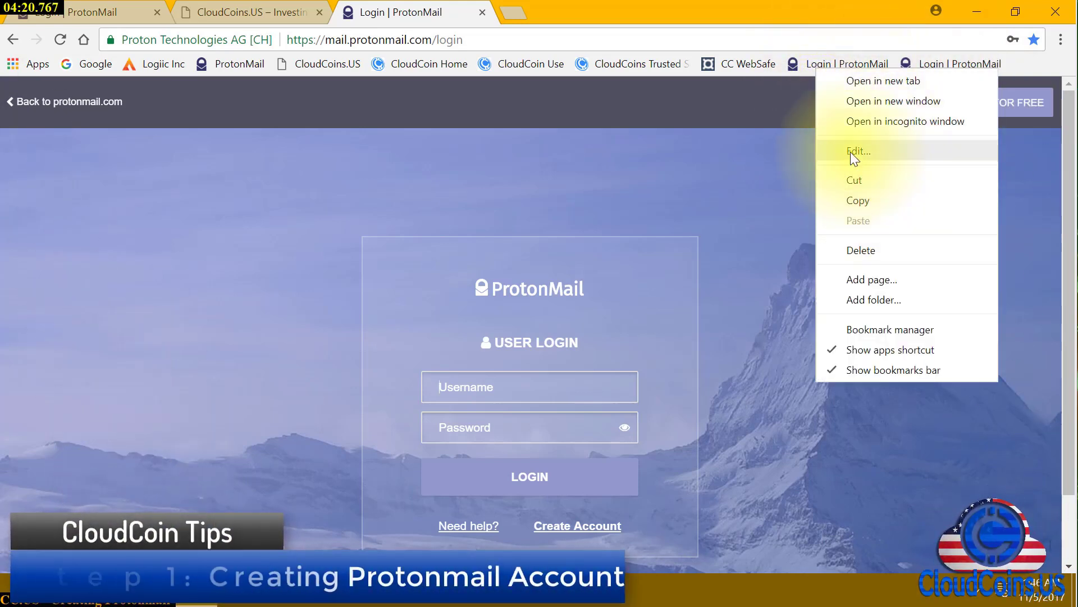
left_click(875, 254)
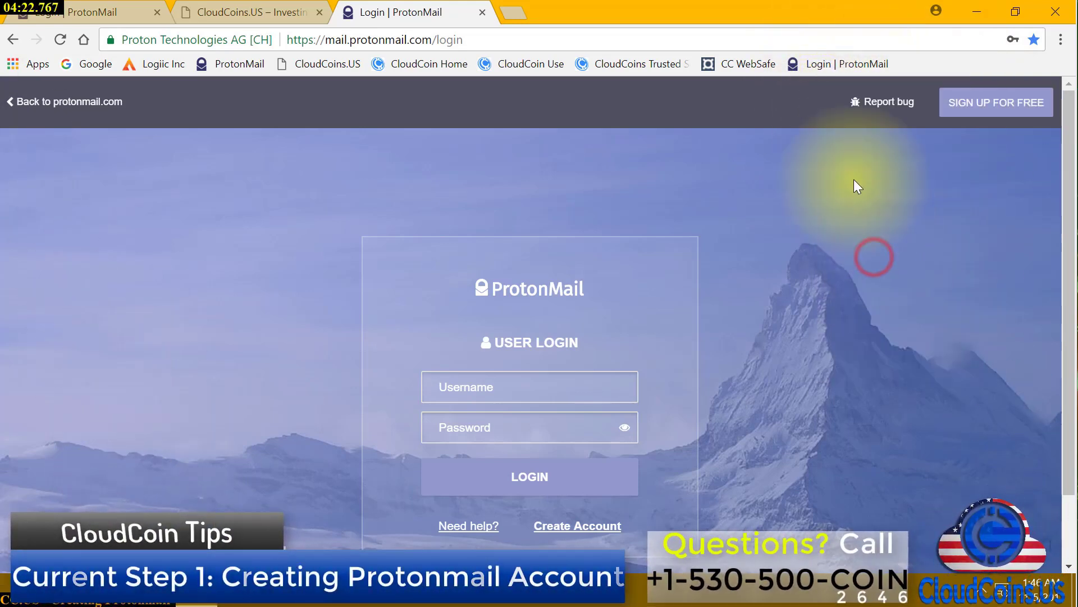
Rename the bookmark from 'Login | ProtonMail' to 'ProtonMail'
right_click(844, 66)
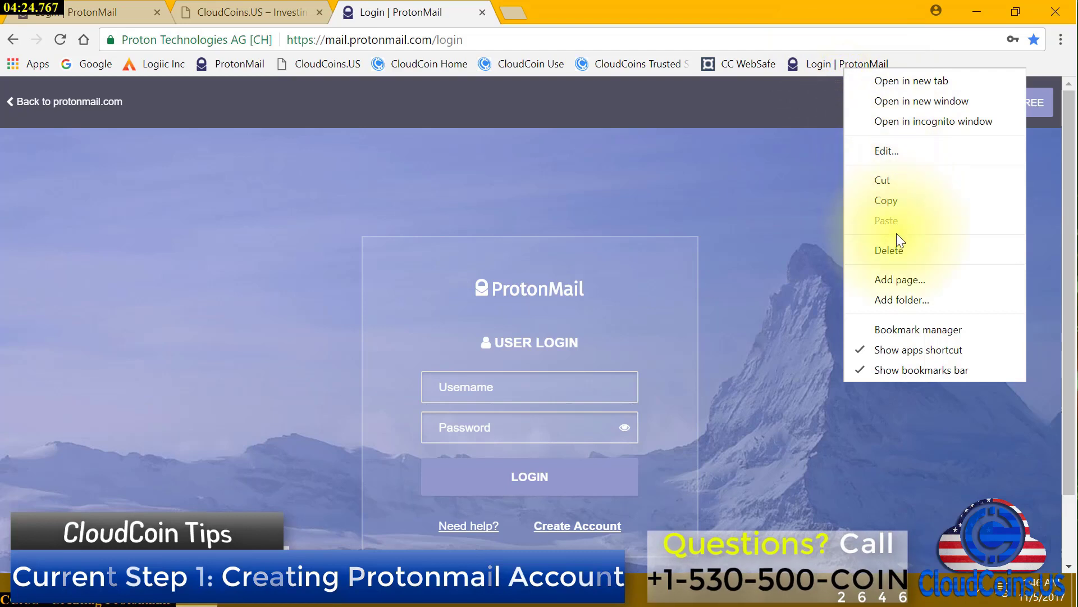
left_click(878, 153)
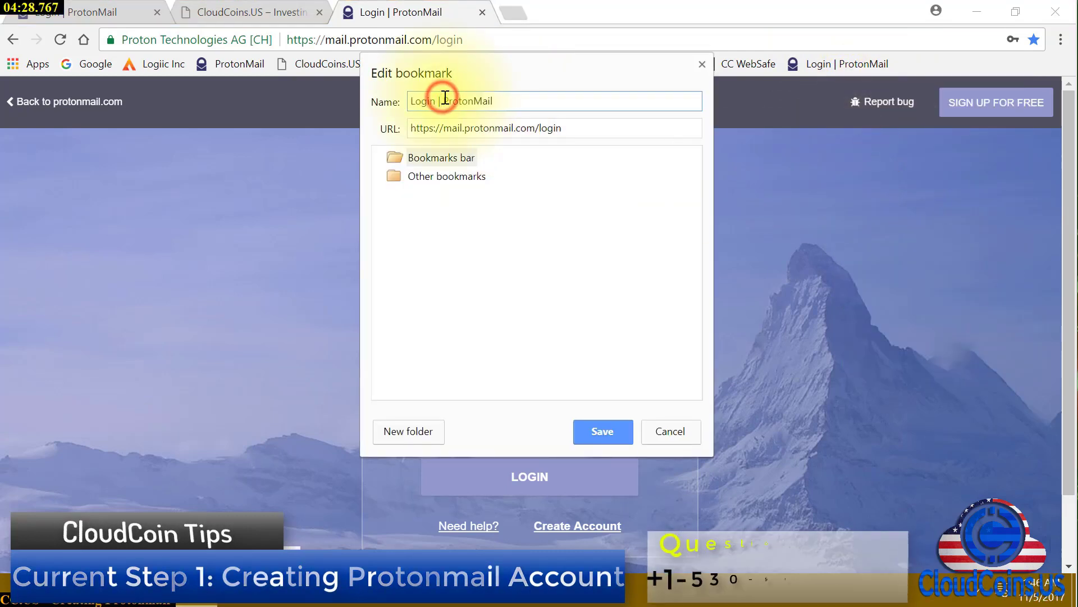
left_click_drag(445, 98, 409, 100)
key("BackSpace")
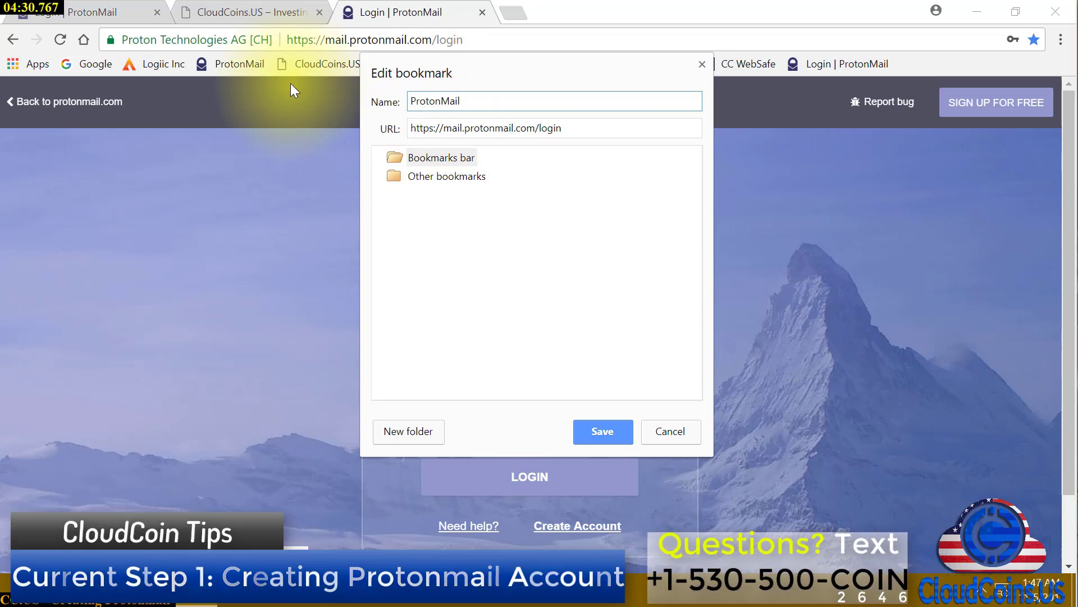
left_click(598, 430)
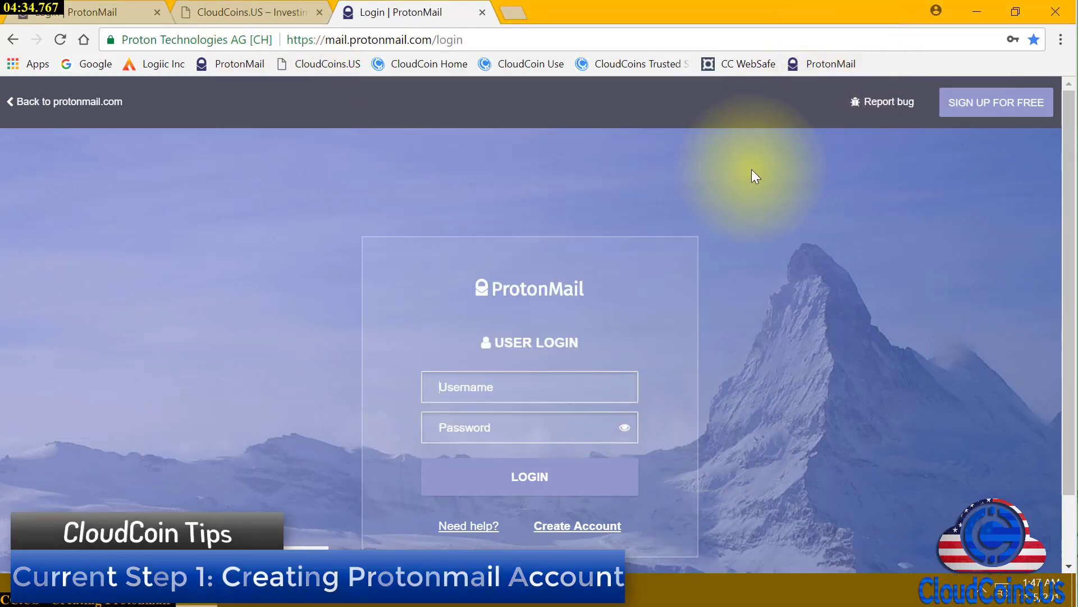
Restart Chrome and open the ProtonMail login page from its bookmark
left_click(1066, 12)
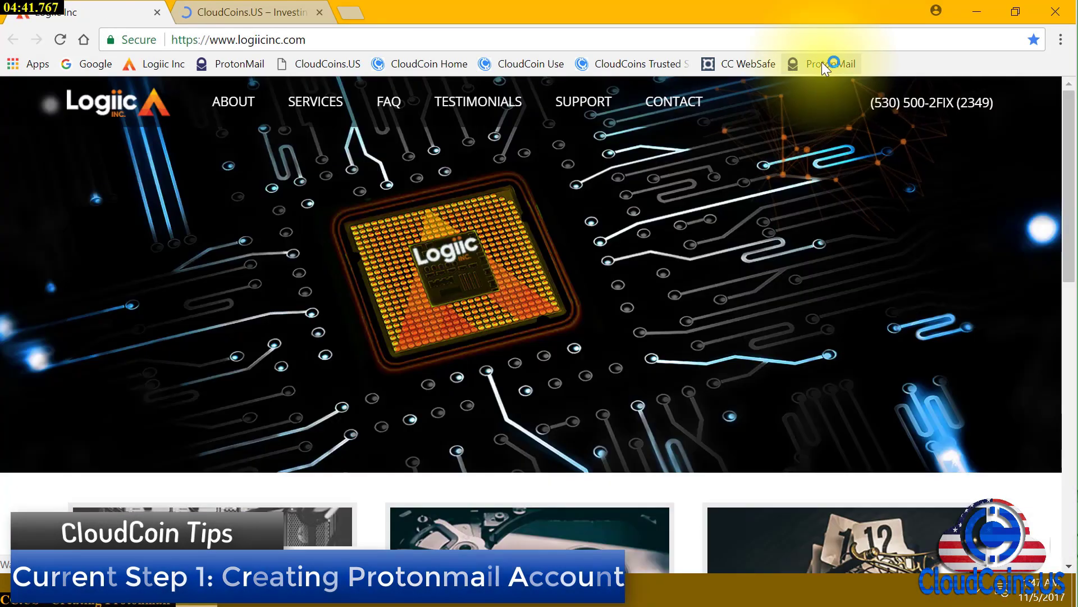
left_click(821, 64)
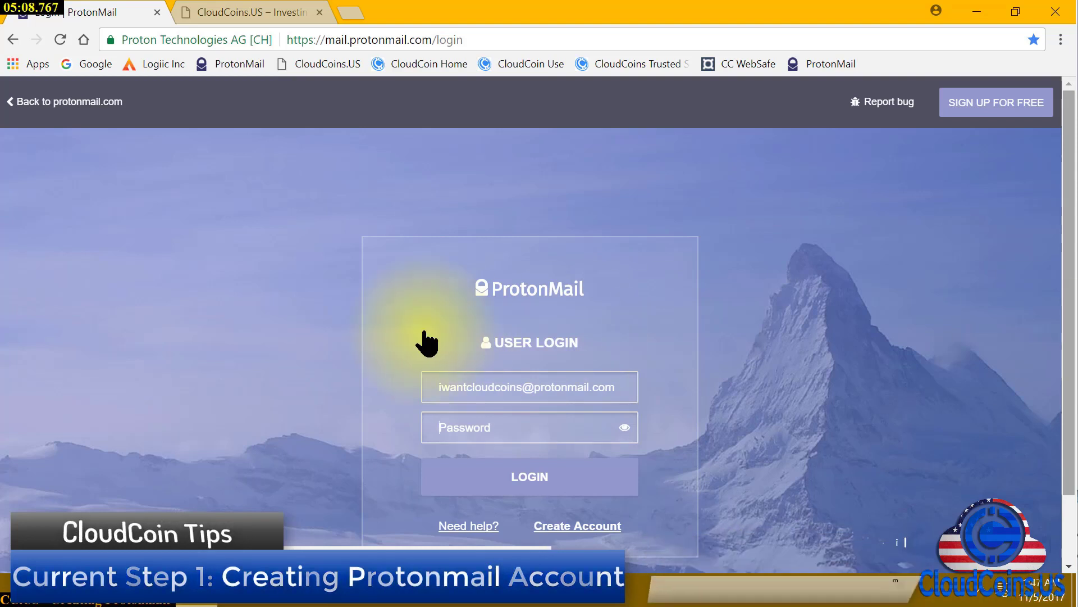
Sign back into ProtonMail with the account password, then close Chrome
left_click(514, 427)
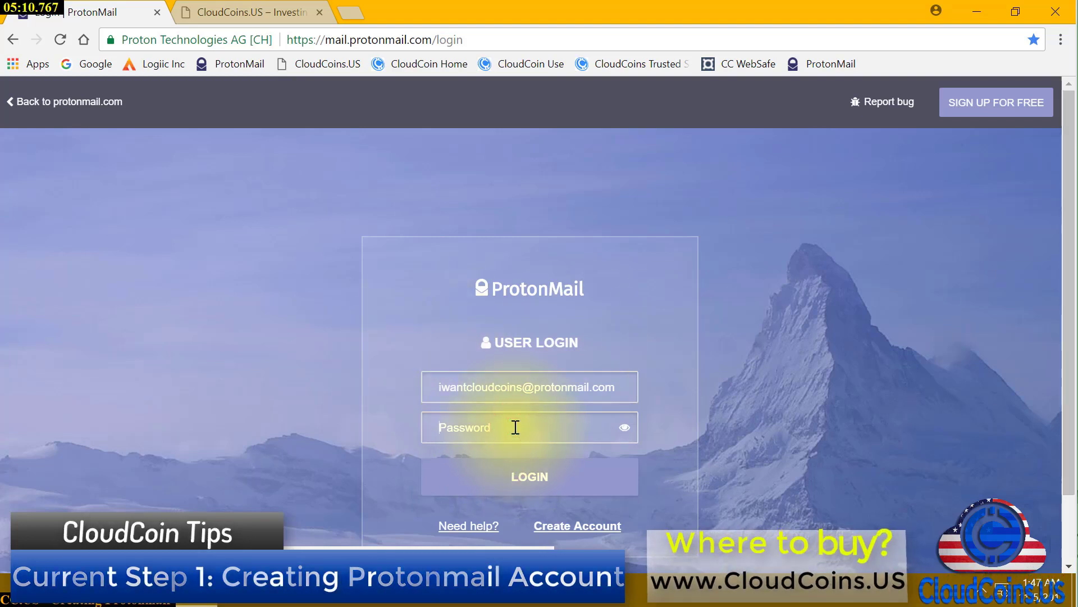
type("•••••••••••••••")
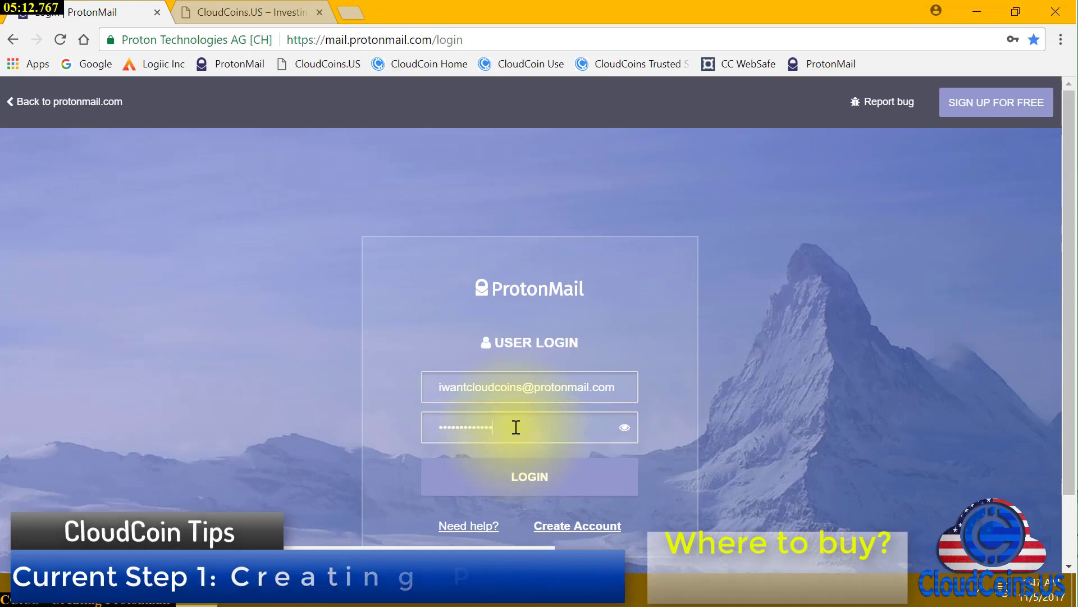
left_click(528, 475)
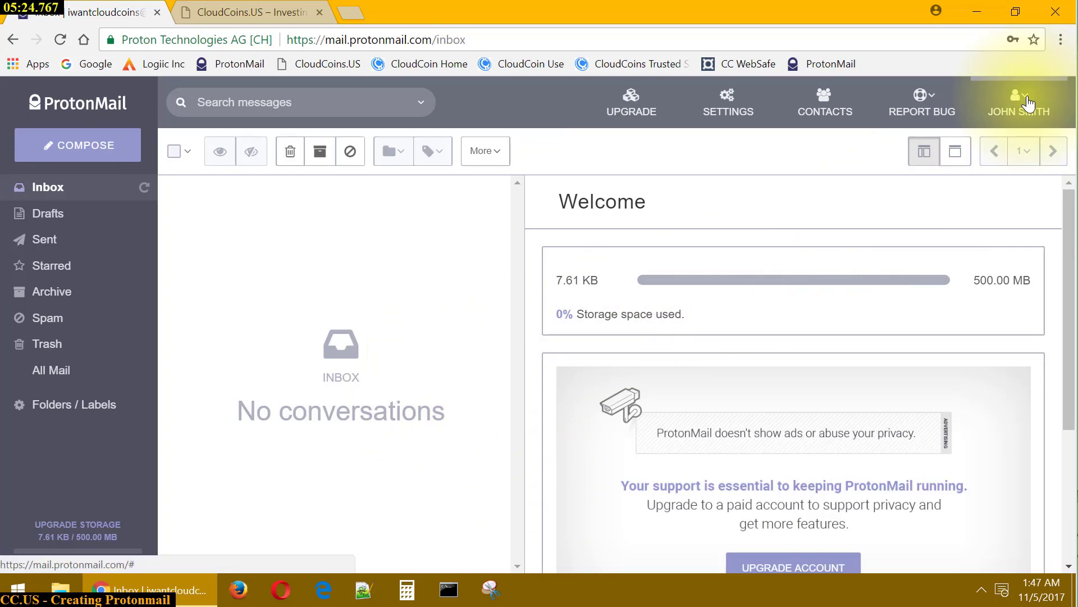
left_click(1056, 11)
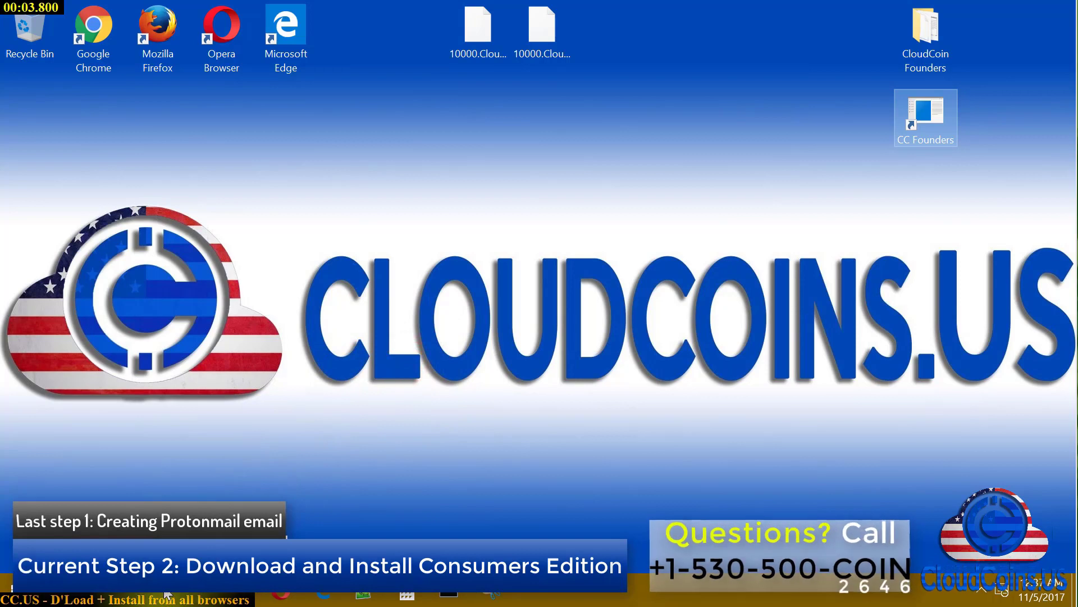
Search Google for 'cloudcoin consortium' in a new tab and open the Cloud Coin Consortium site
mouse_move(161, 597)
left_click(169, 489)
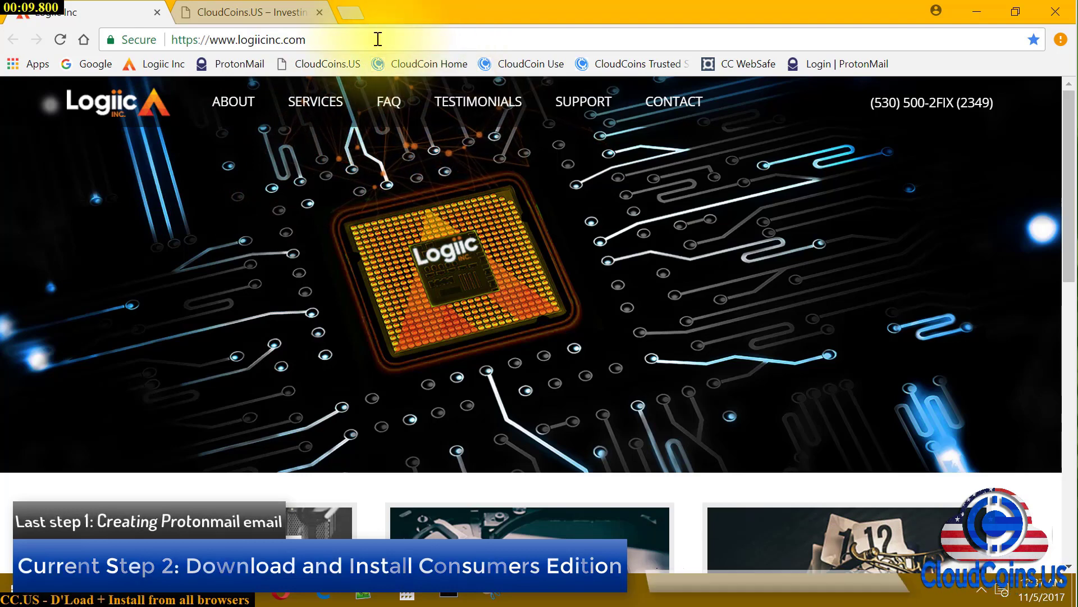
middle_click(62, 70)
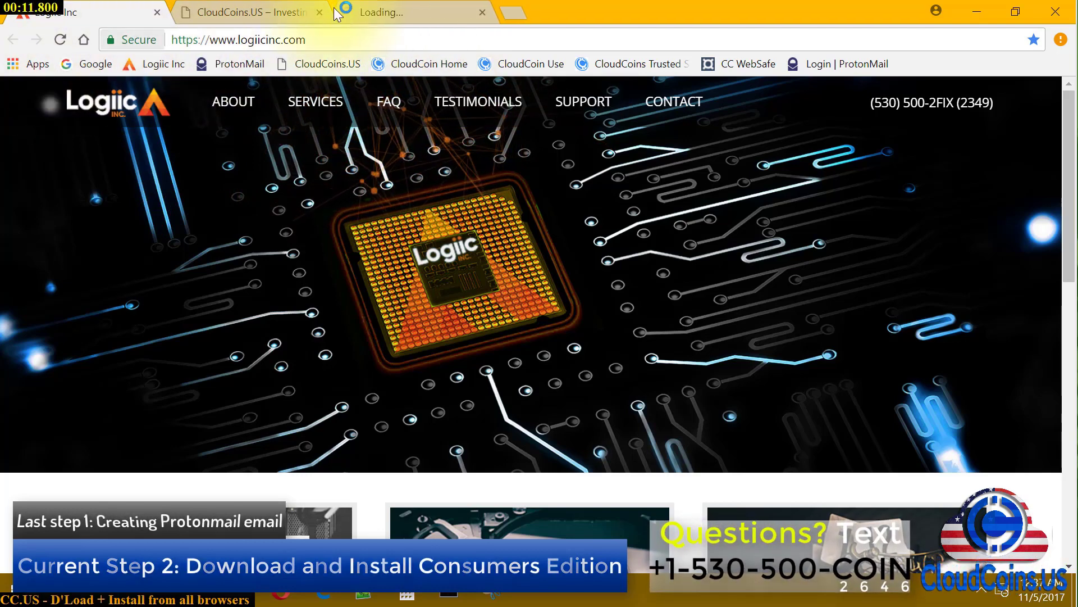
left_click(433, 15)
left_click(451, 369)
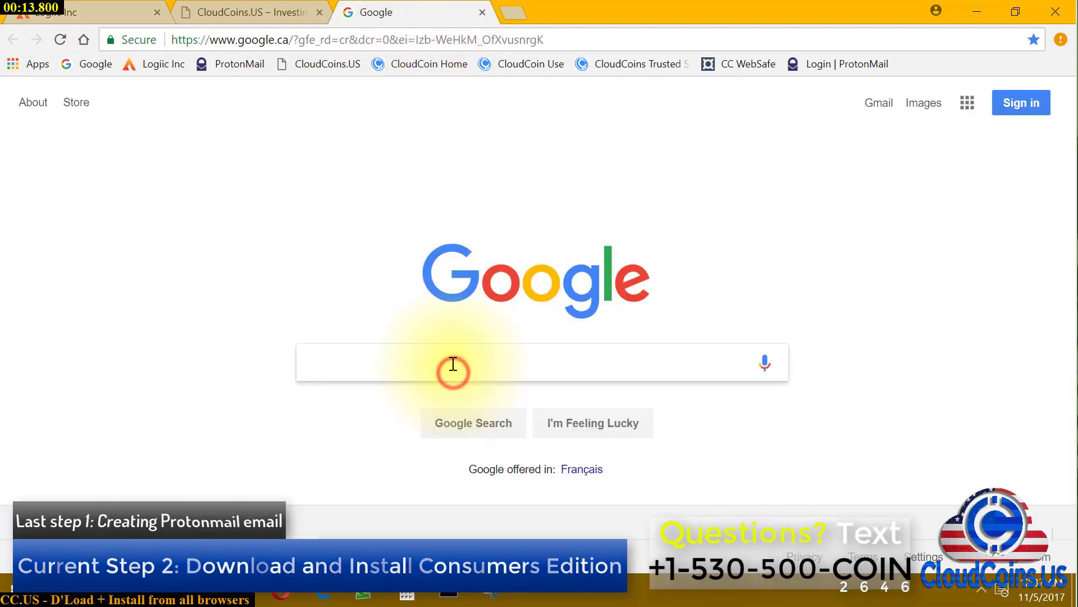
type("cloudcoin")
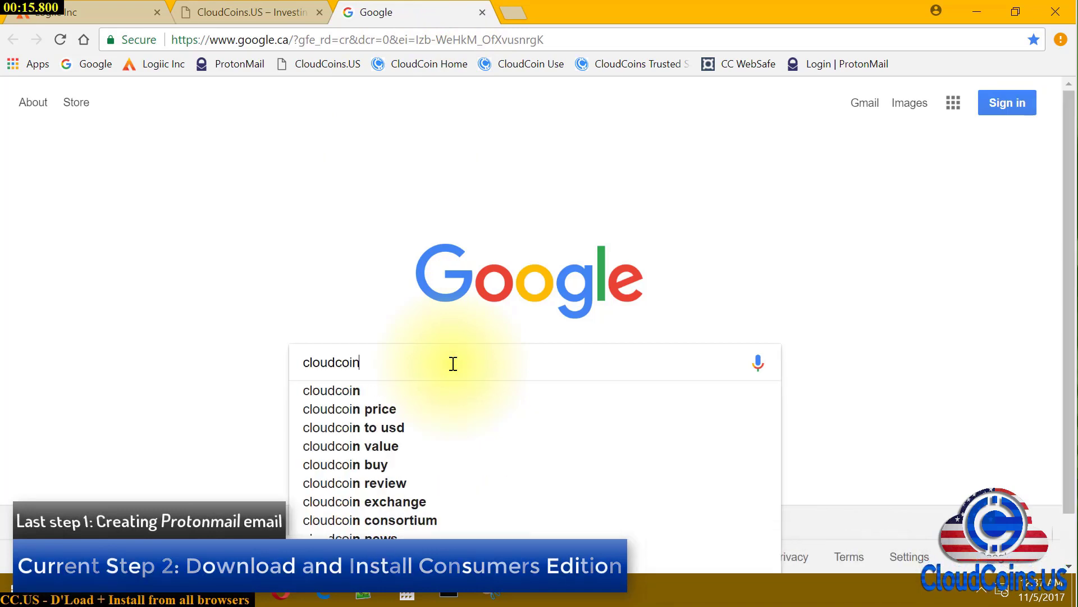
type(" cons")
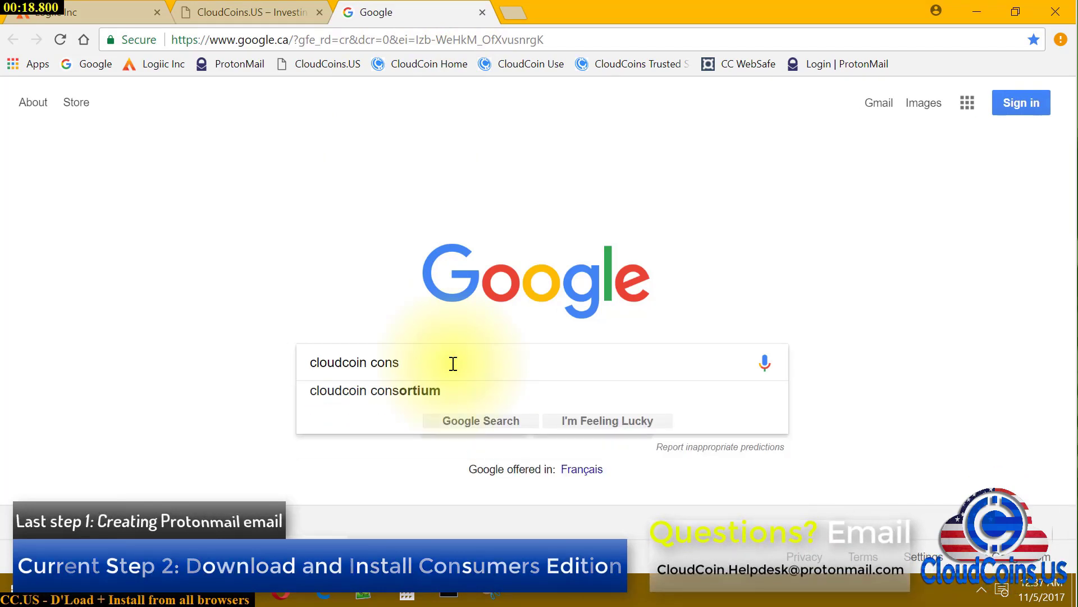
key("Down")
key("Return")
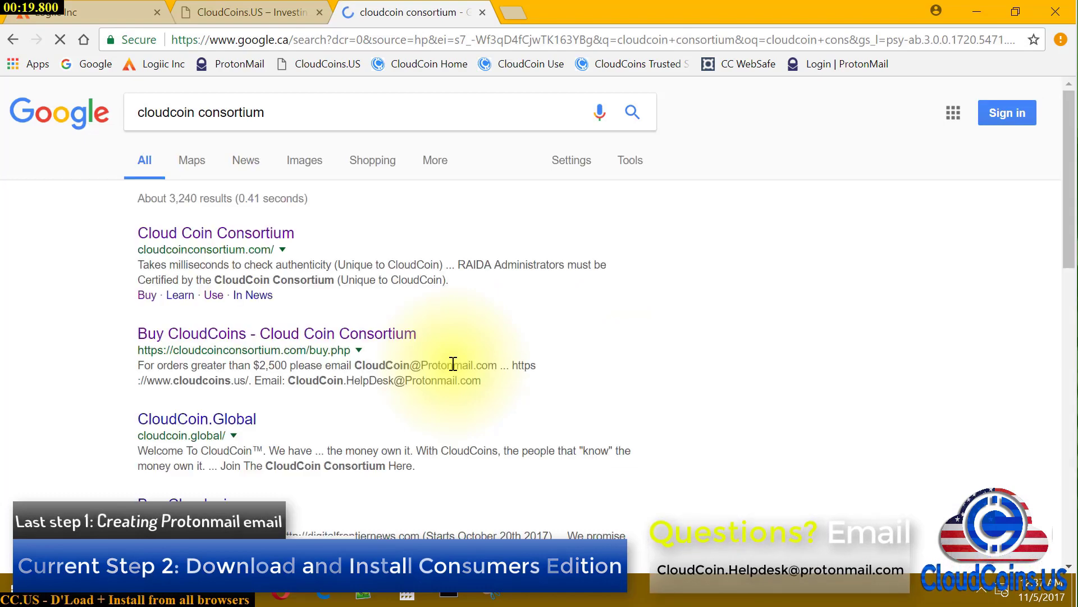
left_click(229, 234)
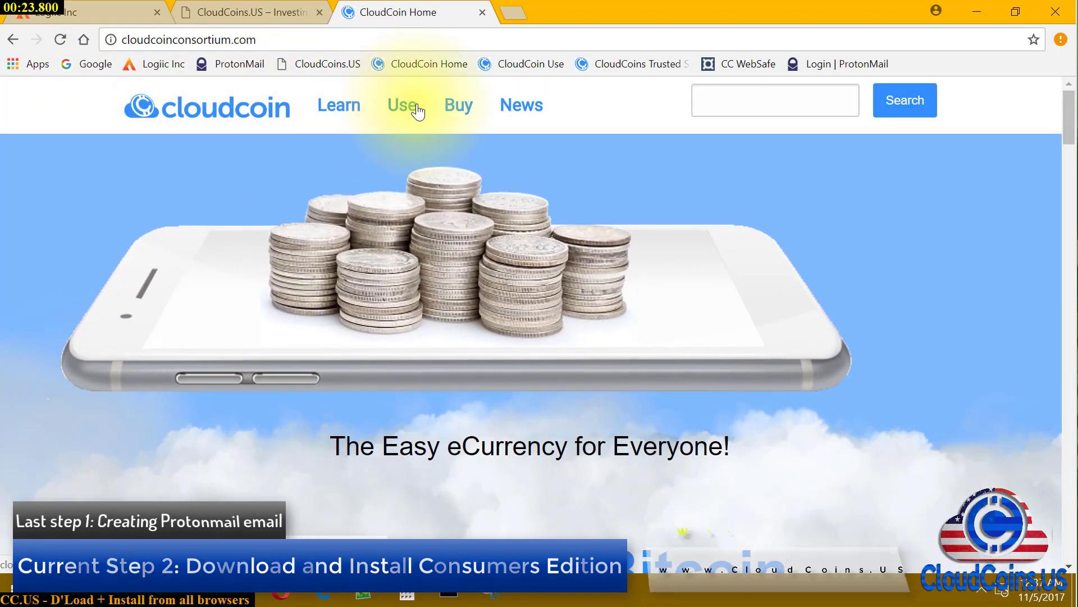
Open the CloudCoin Consortium site's Use page
scroll(630, 380, "down", 3)
scroll(629, 377, "up", 3)
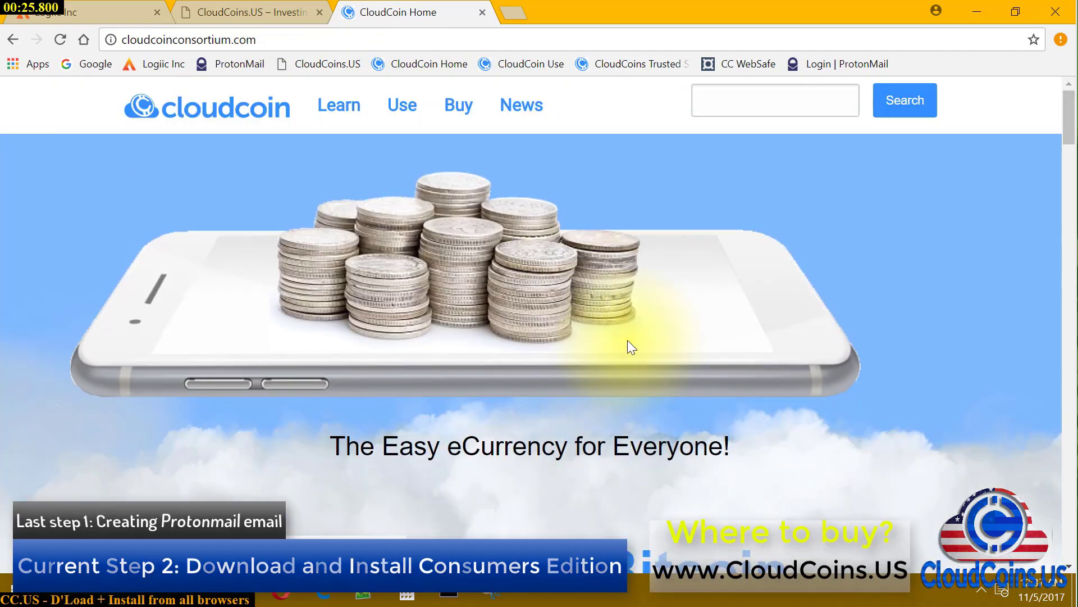
left_click(404, 106)
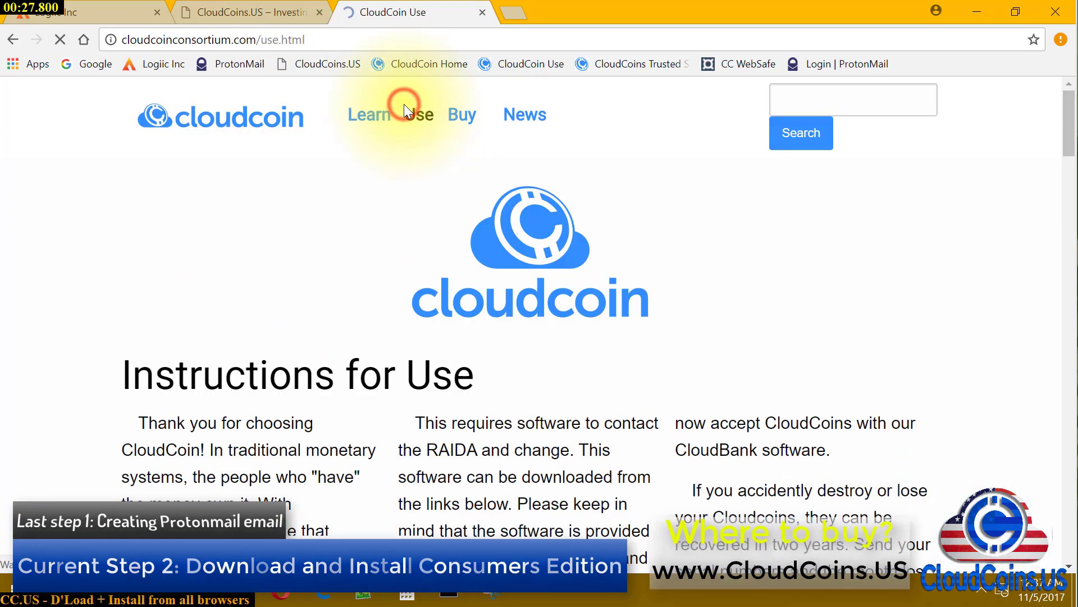
Highlight the Consumer's Edition release date, November 1, 2017, under Windows Apps, and select the page URL
scroll(651, 331, "down", 3)
scroll(654, 337, "down", 10)
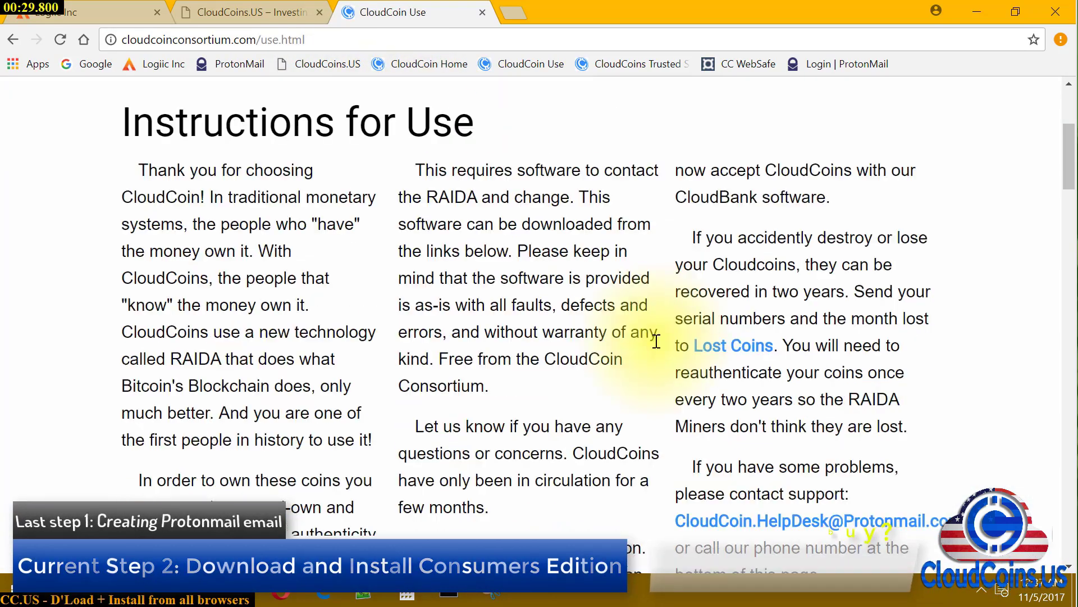
scroll(654, 342, "down", 2)
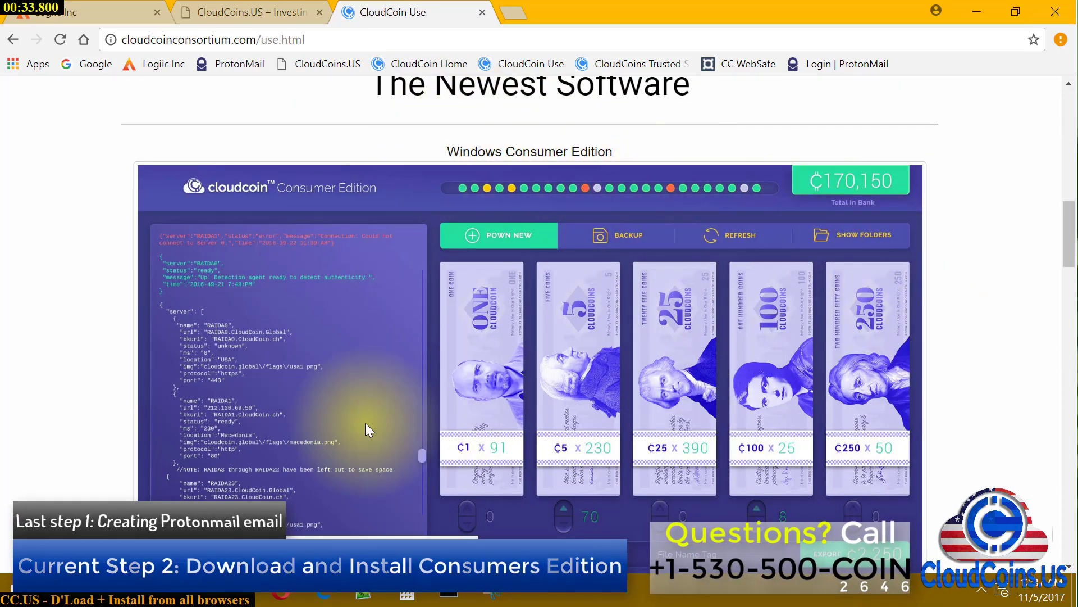
scroll(727, 396, "down", 4)
scroll(726, 396, "down", 2)
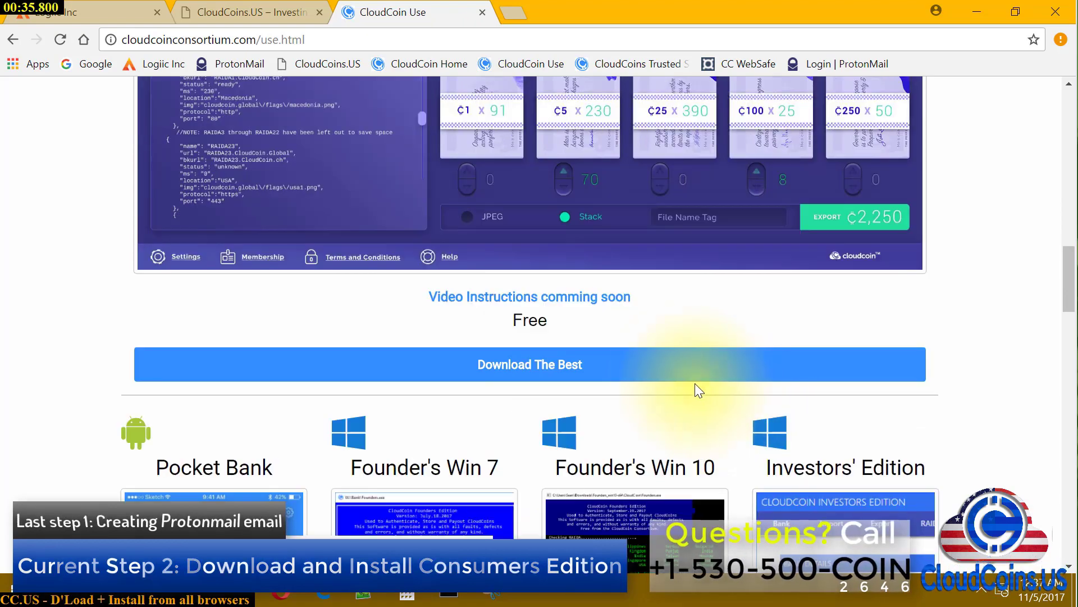
scroll(645, 331, "down", 7)
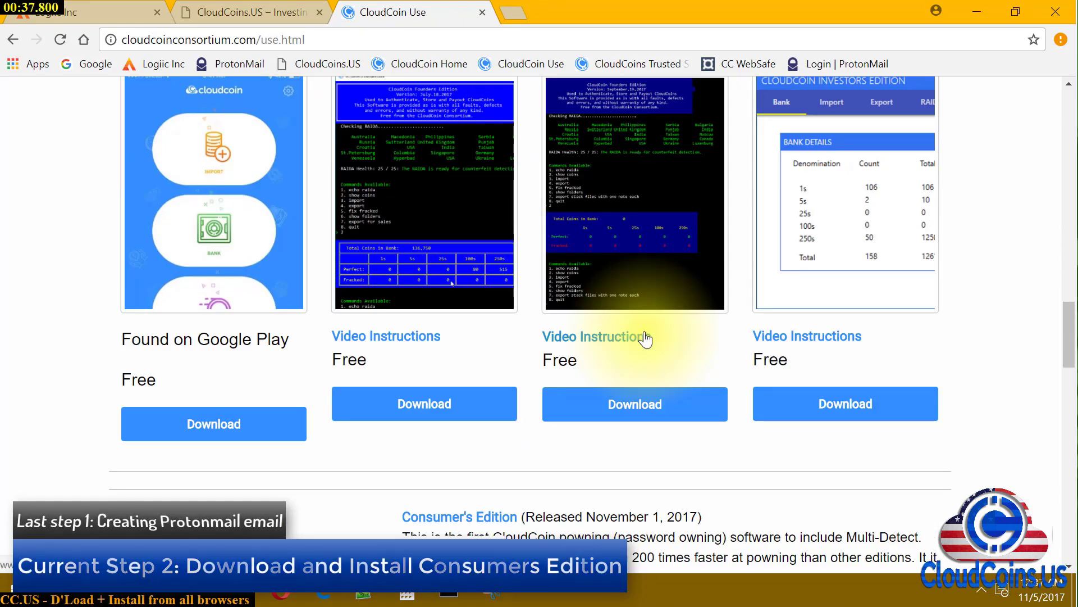
scroll(646, 337, "down", 4)
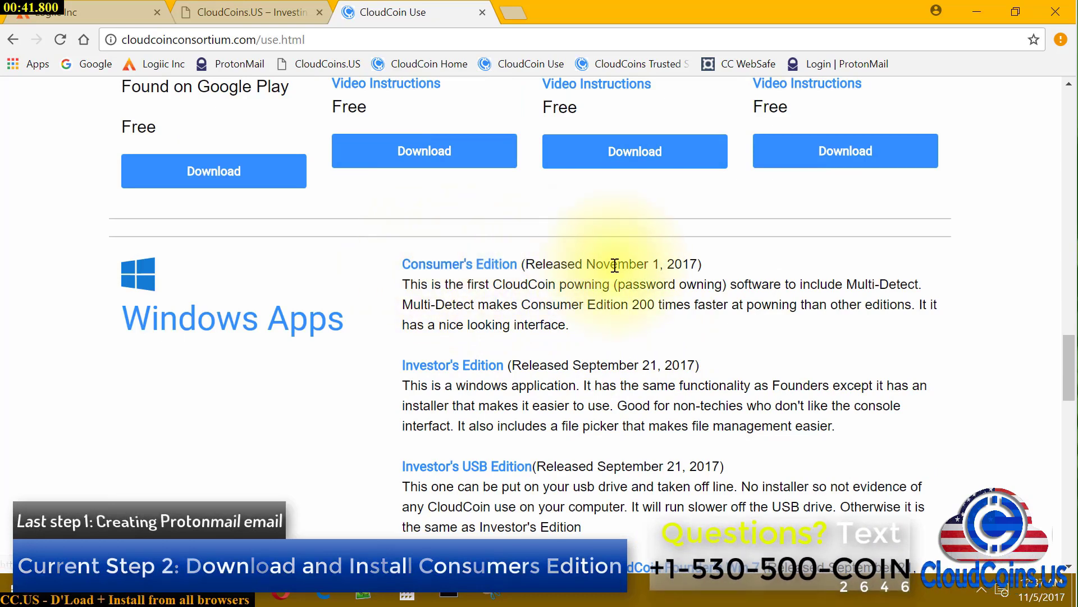
left_click_drag(590, 263, 705, 259)
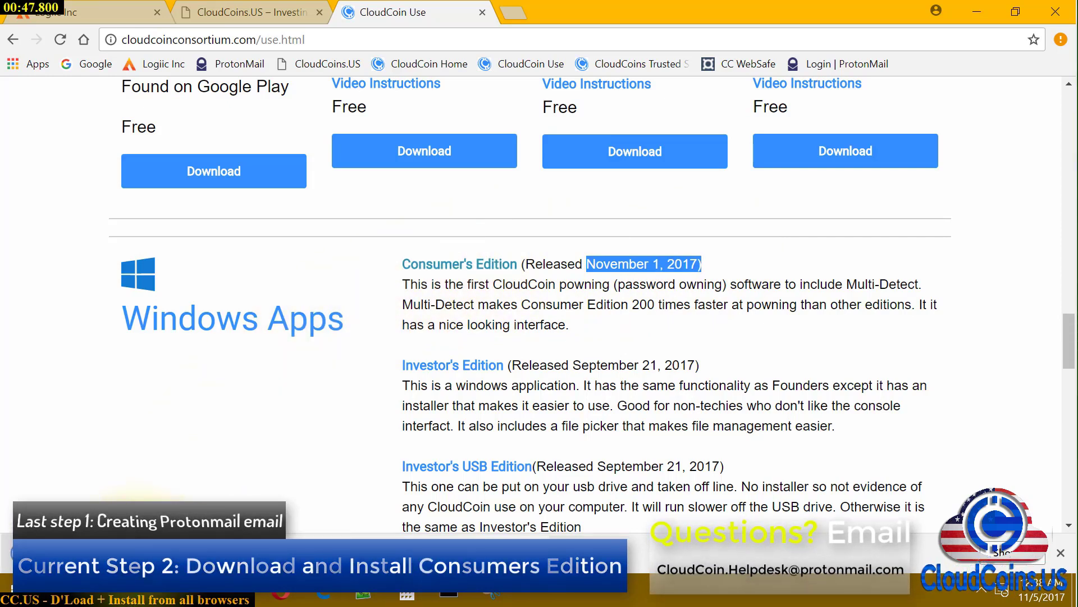
left_click(355, 42)
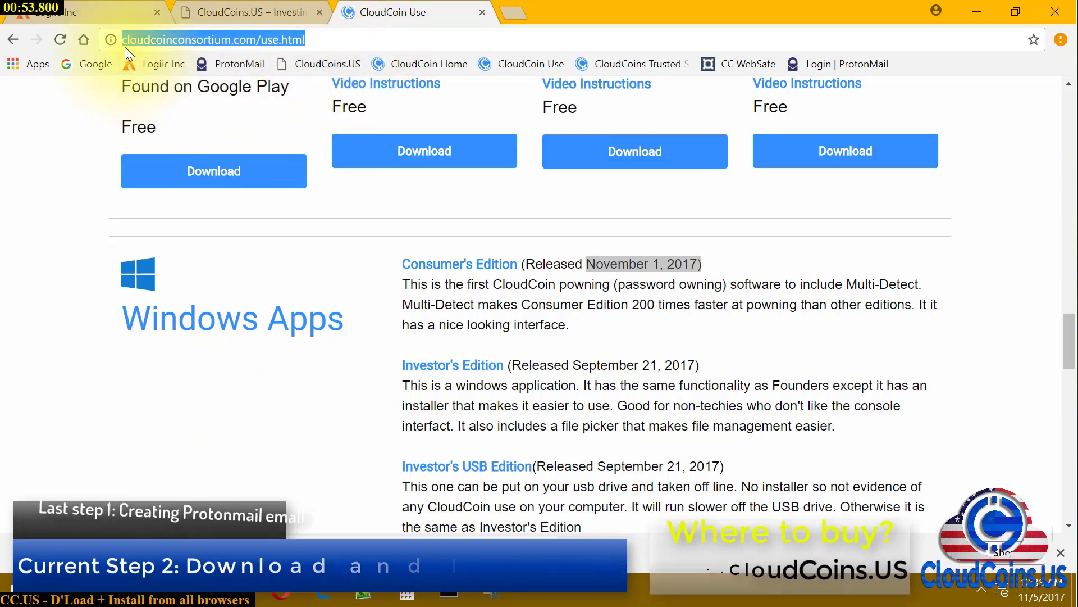
Copy the Use page address and arrange Chrome on the left, Firefox on the right
right_click(140, 39)
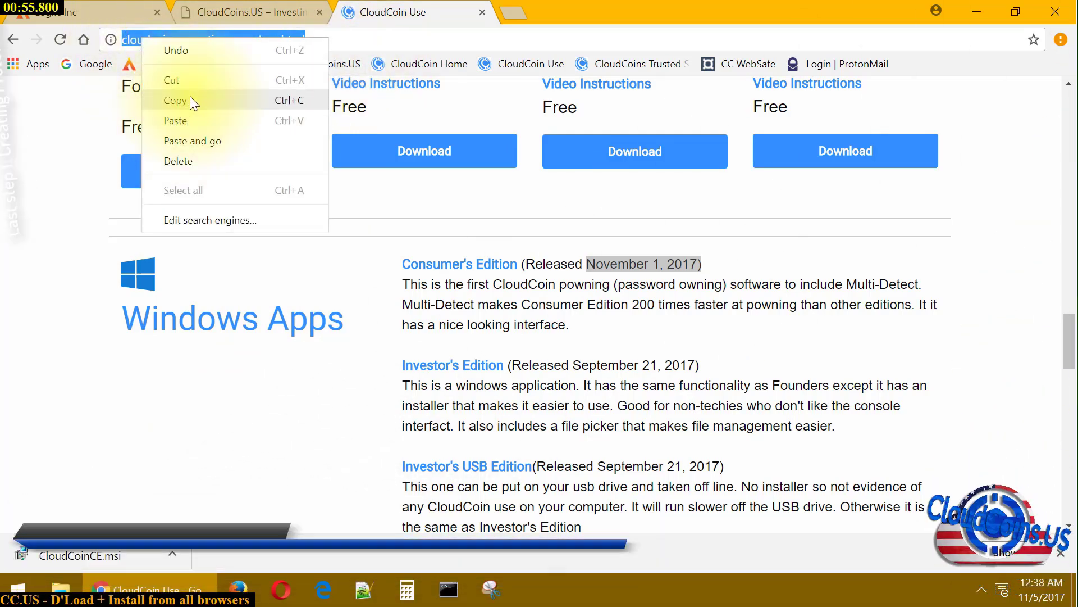
left_click(190, 96)
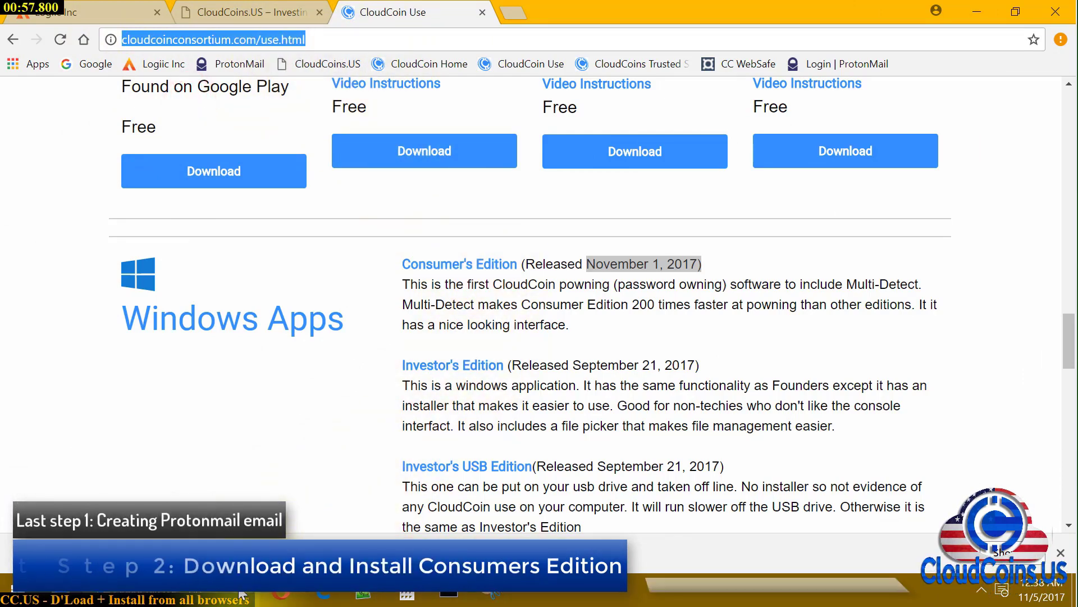
left_click(240, 595)
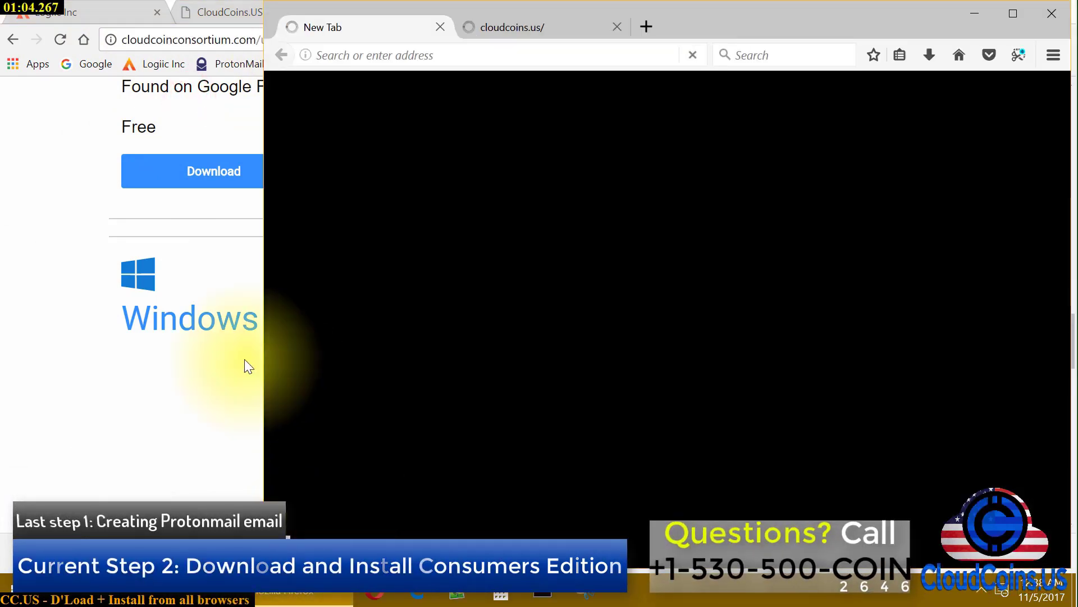
left_click(197, 425)
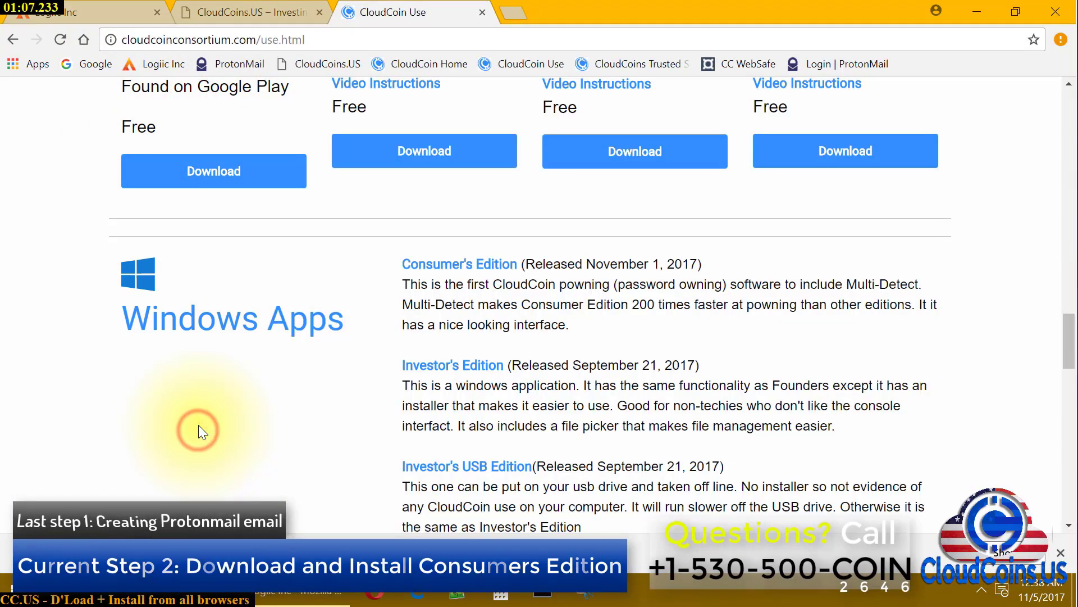
left_click_drag(631, 19, 3, 204)
left_click(806, 286)
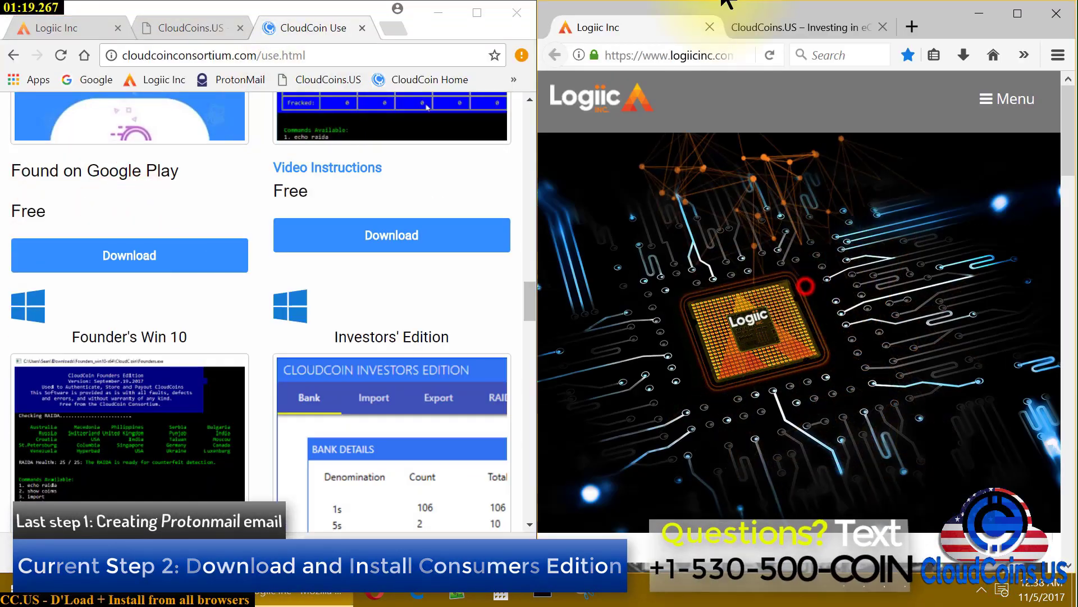
Load the copied Use page in a new Firefox tab and open the Downloads folder
key("ctrl+t")
right_click(674, 56)
left_click(717, 137)
scroll(883, 387, "down", 10)
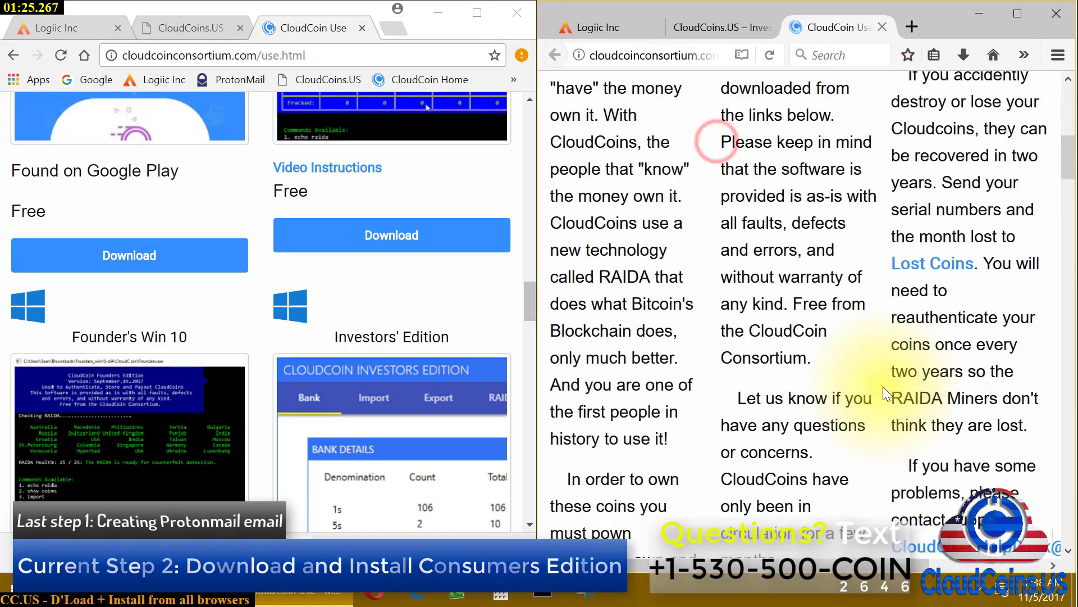
scroll(885, 409, "down", 15)
scroll(597, 134, "up", 1)
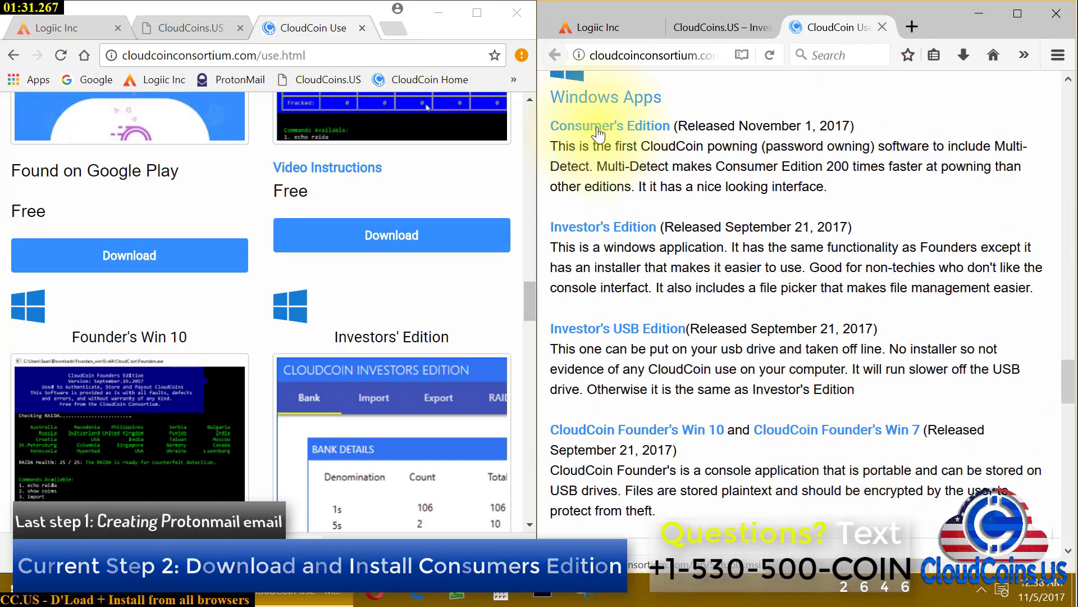
right_click(61, 590)
left_click(76, 377)
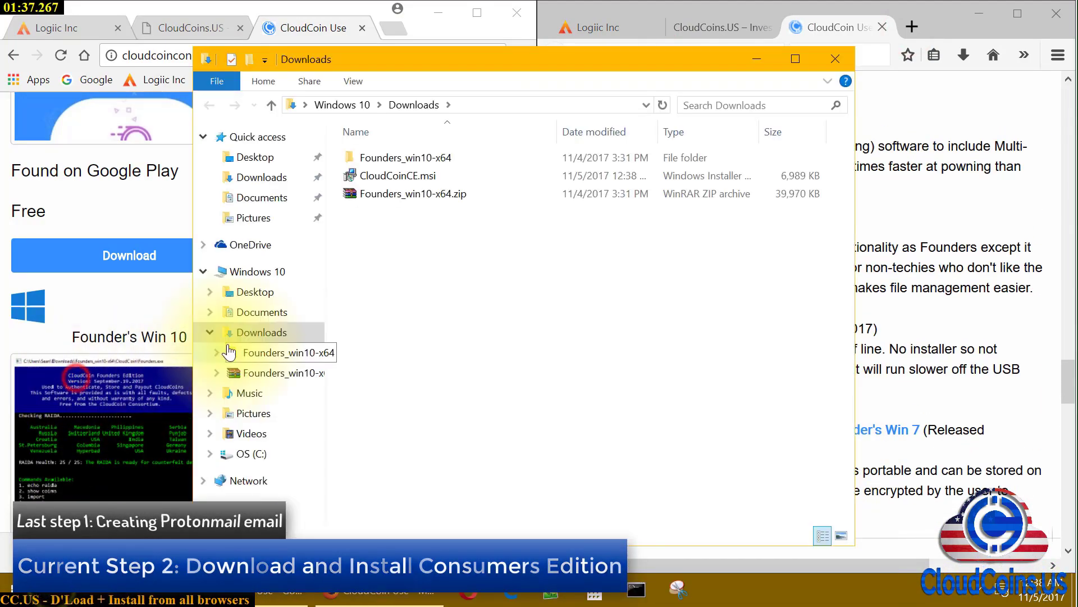
Download the Consumer's Edition installer from Firefox, saved in Downloads as CloudCoinCE(1).msi
left_click_drag(423, 48, 275, 40)
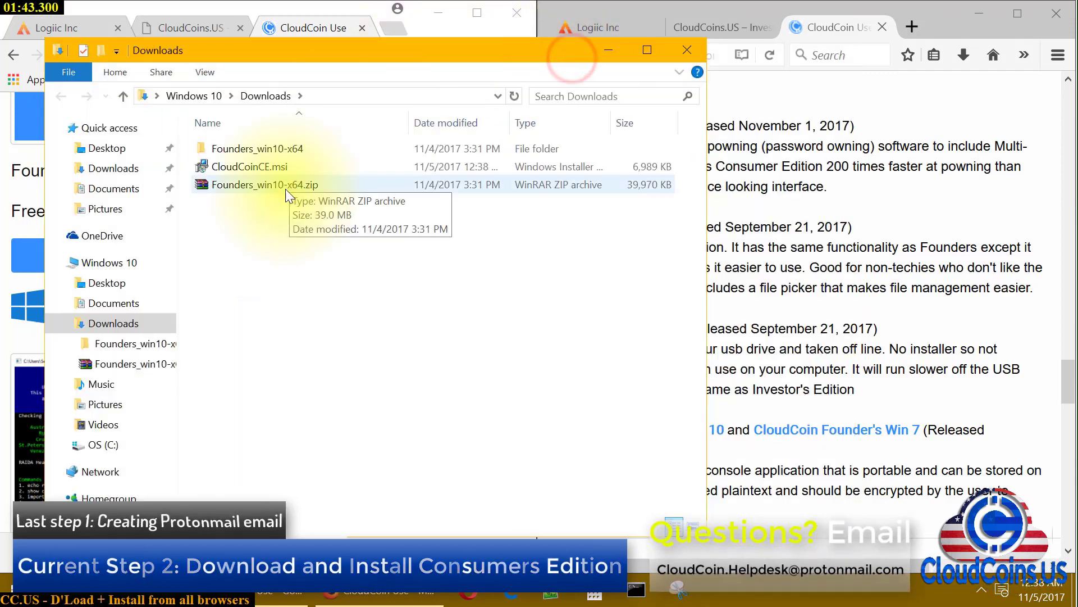
left_click(871, 270)
left_click(609, 125)
left_click(928, 338)
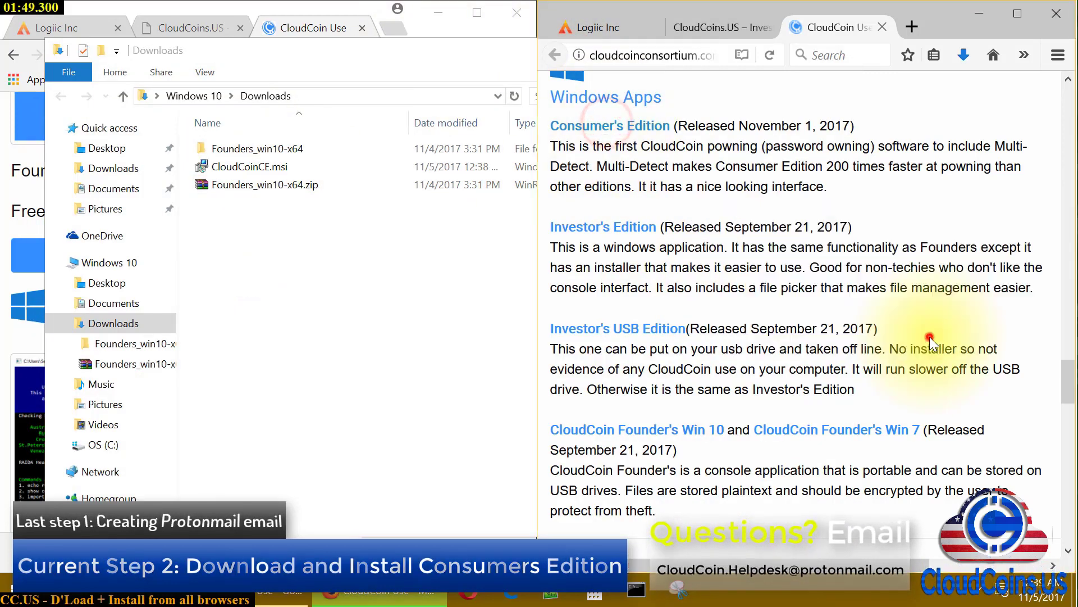
left_click(281, 166)
left_click(301, 206)
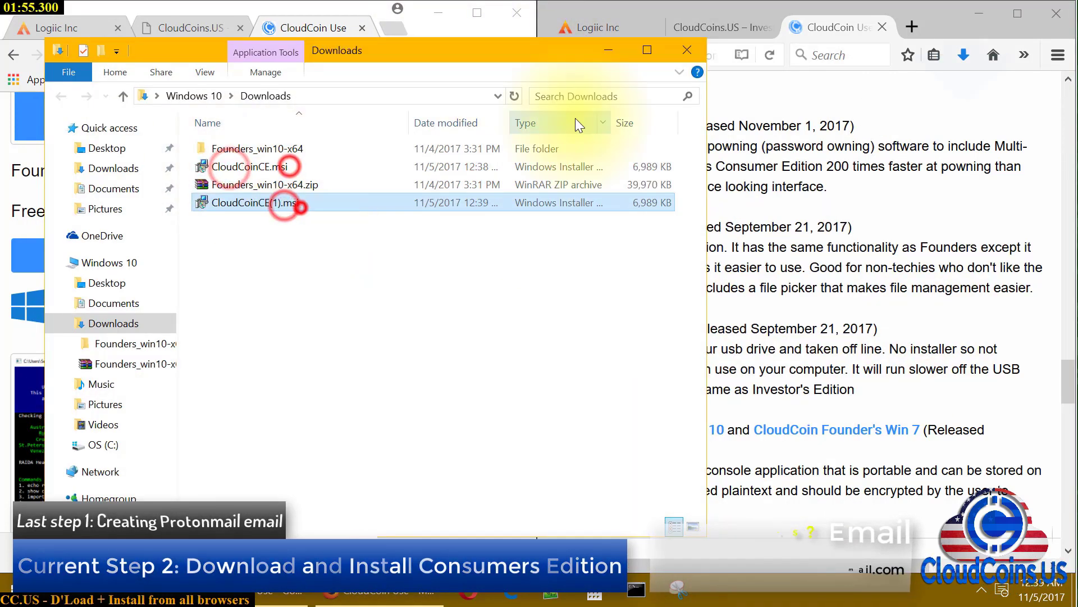
left_click(873, 247)
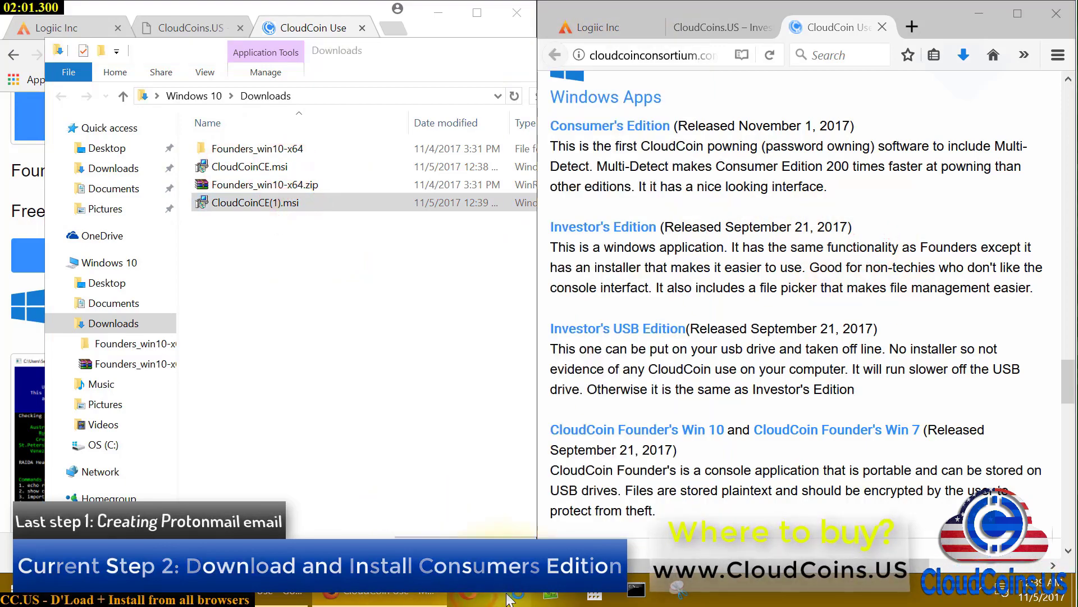
left_click(508, 597)
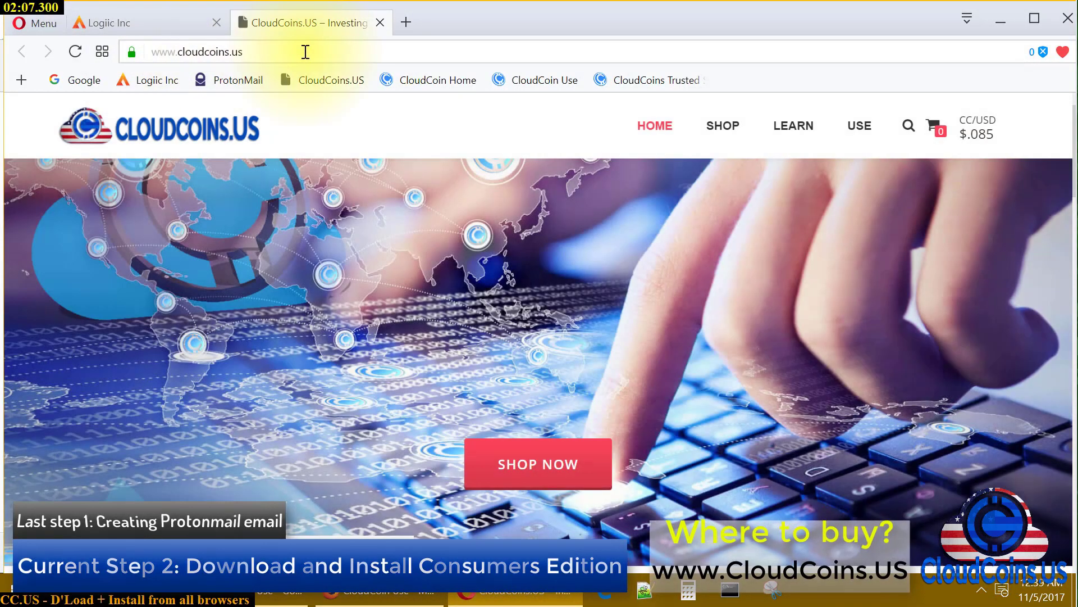
Load the CloudCoin Use page in Opera and snap Opera to the right half
right_click(306, 52)
left_click(369, 150)
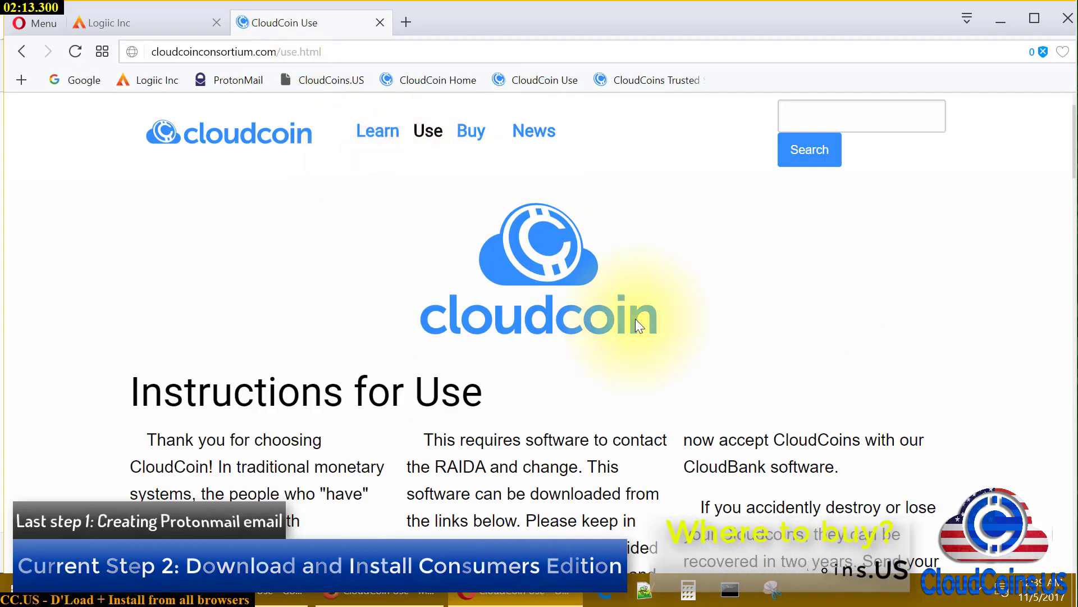
scroll(635, 319, "down", 15)
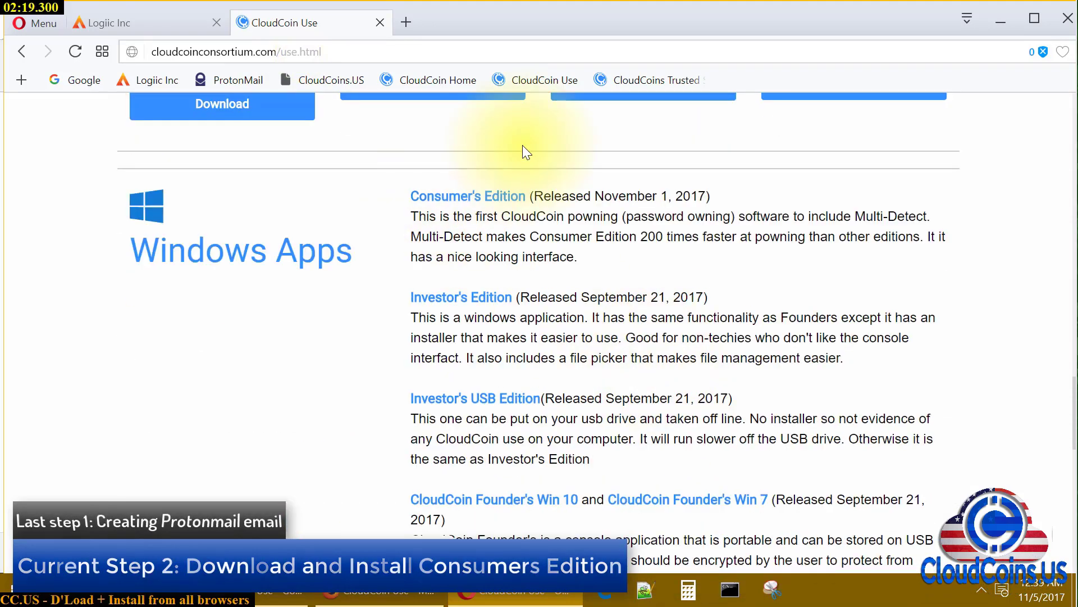
key("super+Right")
left_click(459, 383)
scroll(729, 168, "down", 8)
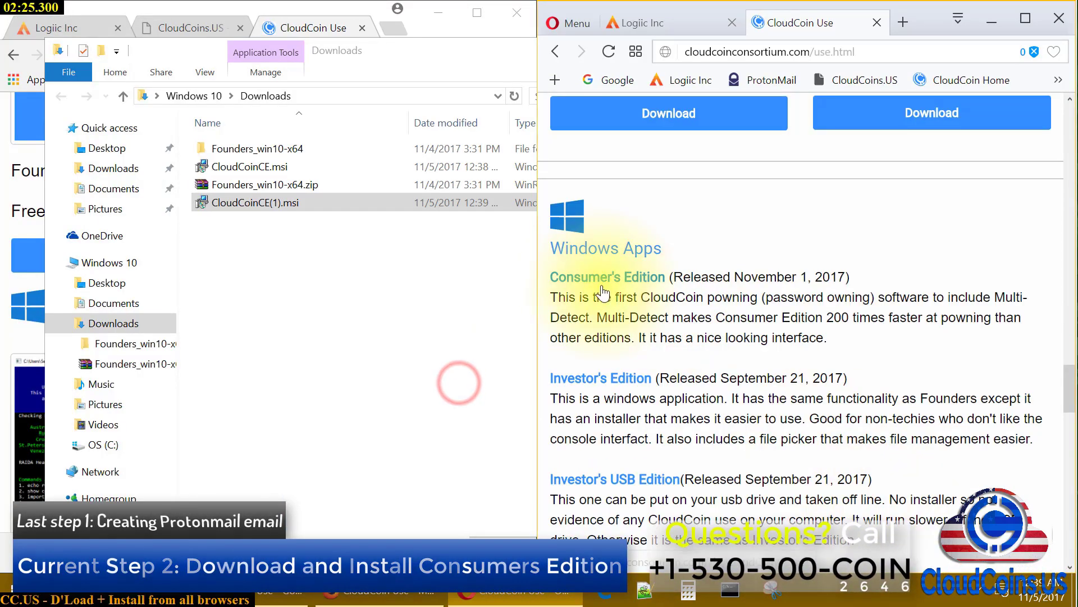
Download the Consumer's Edition installer from Opera, saved in Downloads as CloudCoinCE (1).msi
left_click(588, 281)
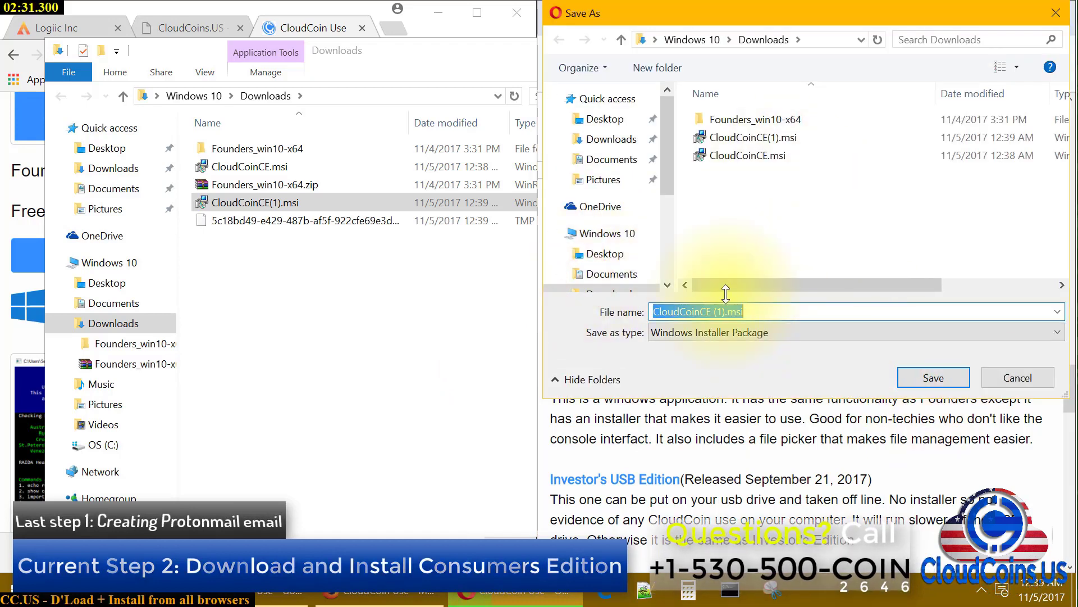
left_click(933, 377)
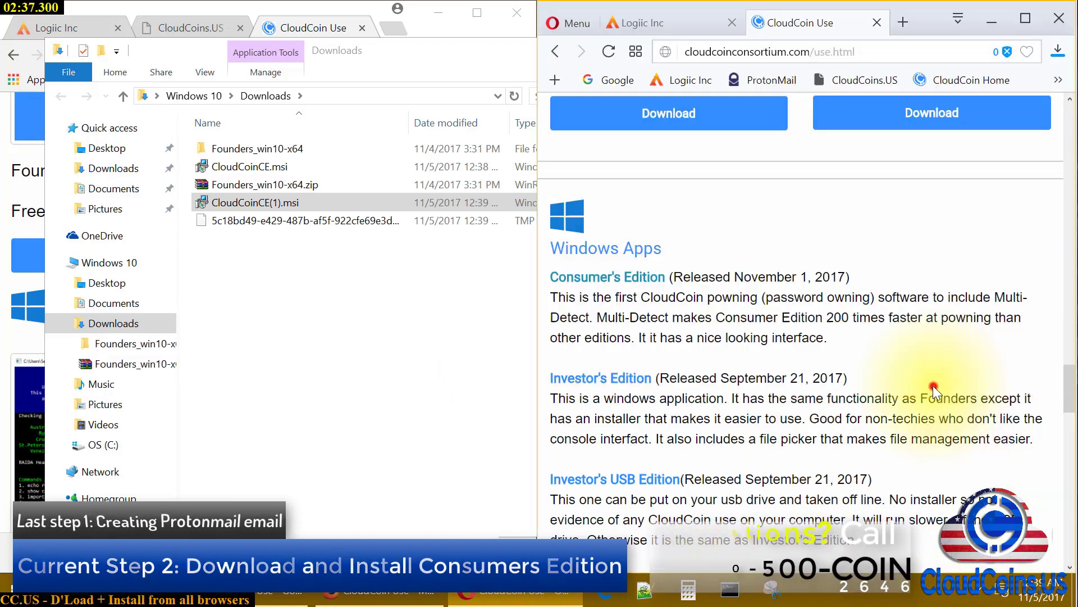
left_click(256, 167)
left_click(267, 220)
left_click(274, 202)
left_click(275, 171)
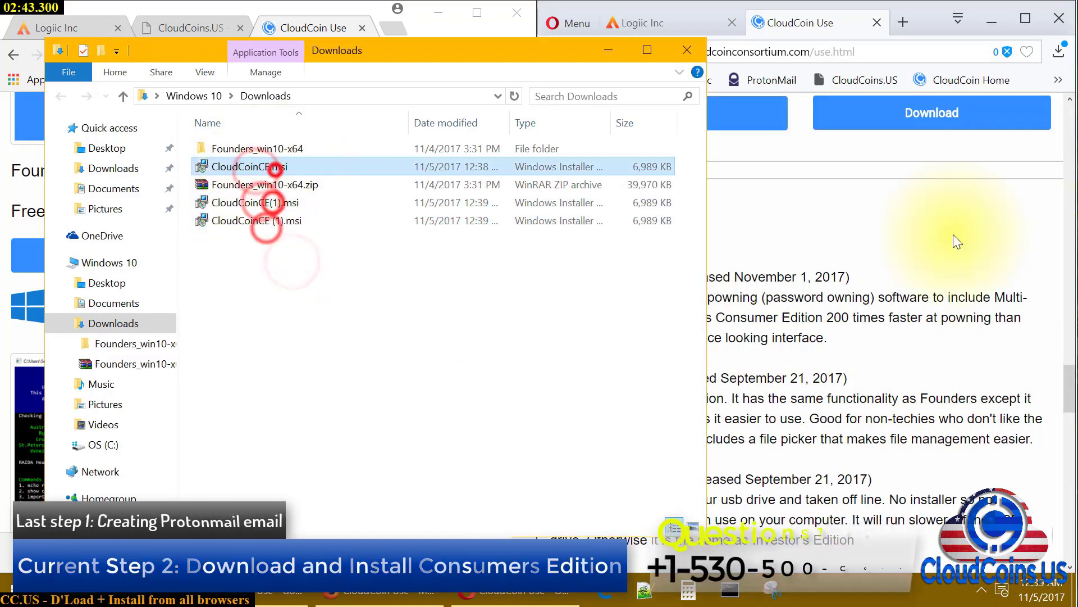
left_click(895, 226)
left_click(604, 589)
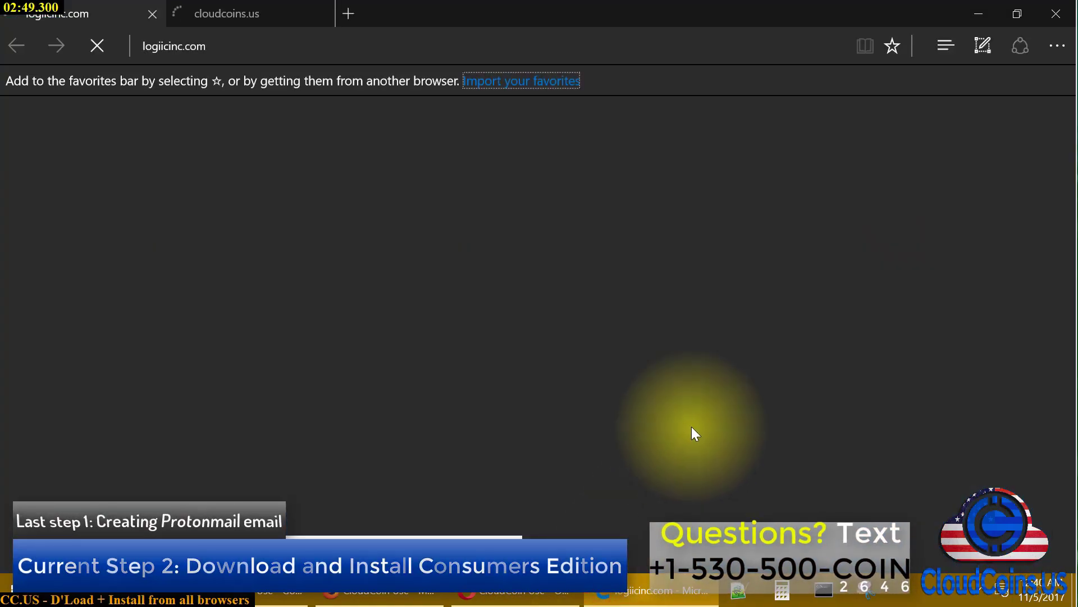
Snap Edge to the right half and load cloudcoinconsortium.com/use.html
key("super+Right")
left_click(799, 48)
key("ctrl+v")
key("Return")
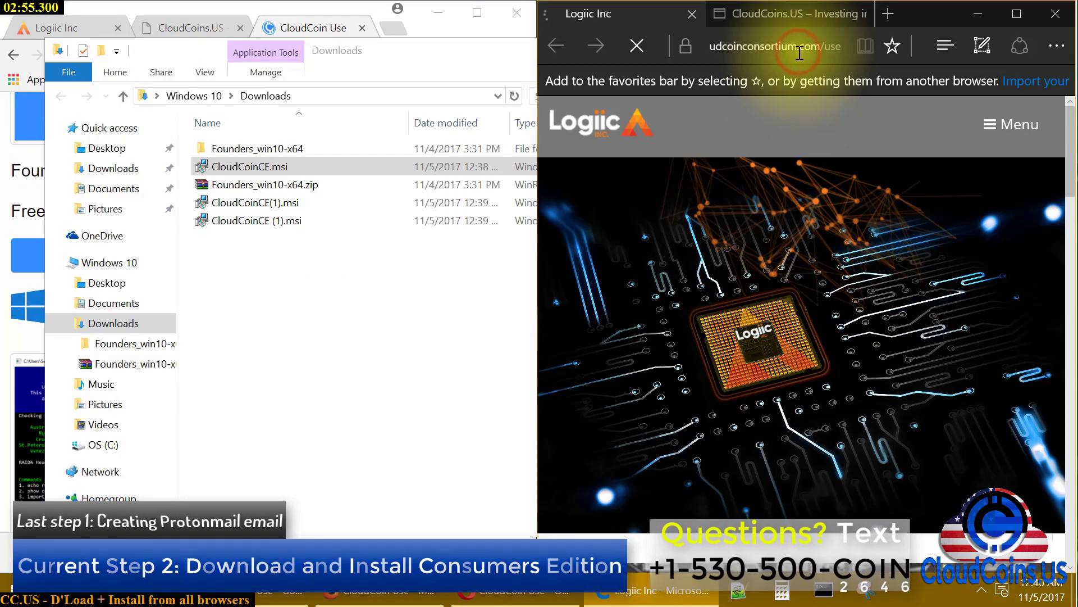
scroll(775, 311, "down", 15)
scroll(776, 311, "down", 1)
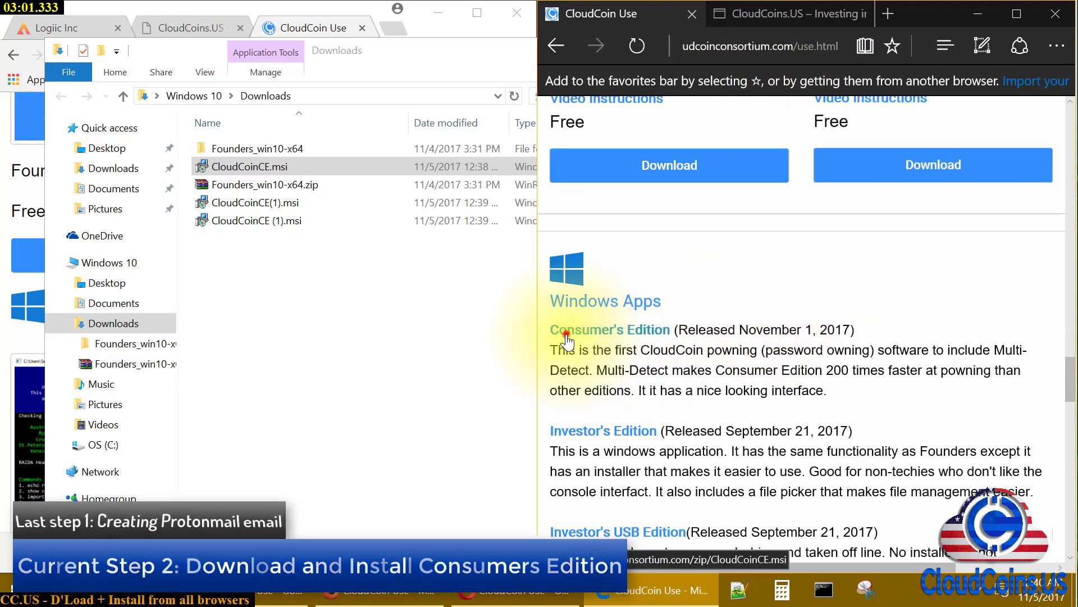
Download the Consumer's Edition installer in Edge, and review the four installer copies in Downloads
left_click(559, 329)
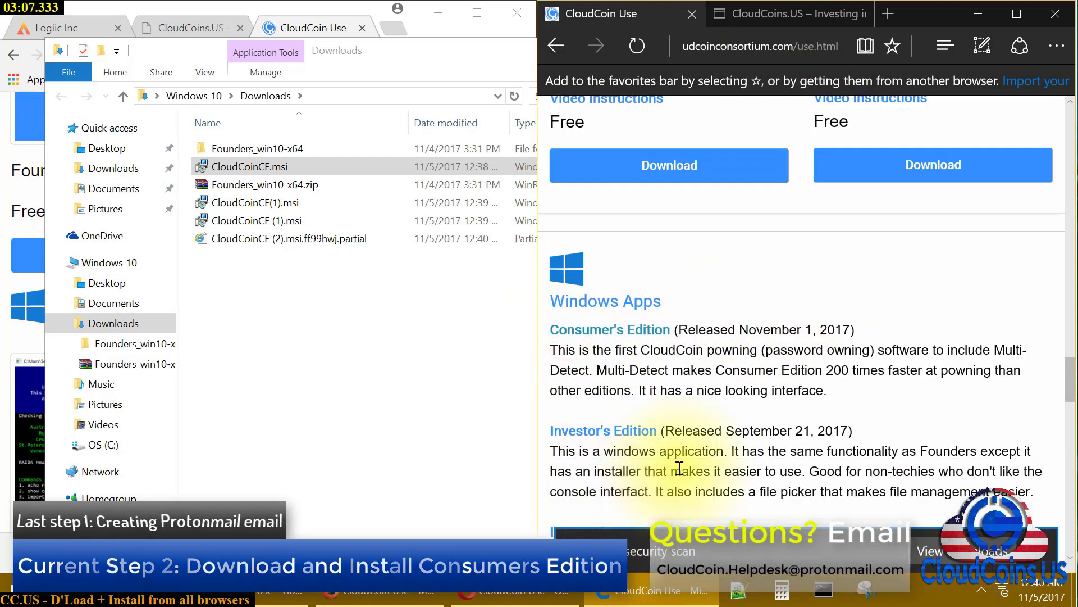
left_click(329, 337)
left_click(291, 166)
left_click(289, 203)
left_click(287, 220)
left_click(284, 239)
left_click(302, 315)
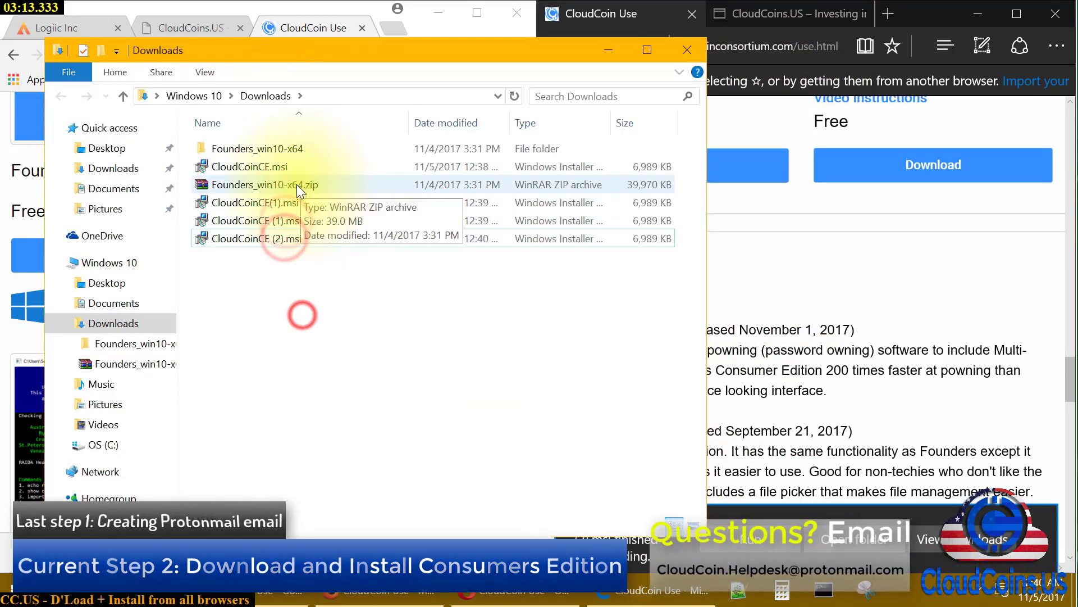
Delete Founders_win10-x64.zip and the three duplicate CloudCoinCE installers from Downloads
right_click(263, 186)
left_click(344, 515)
left_click(584, 346)
left_click_drag(266, 249, 333, 185)
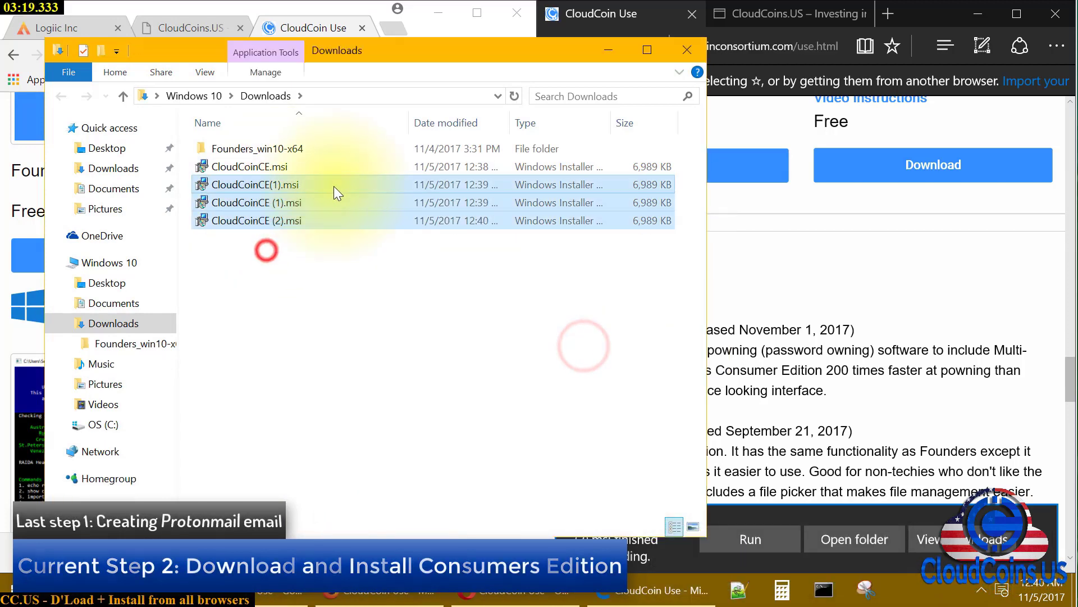
left_click(660, 258)
left_click_drag(240, 250, 319, 184)
right_click(548, 202)
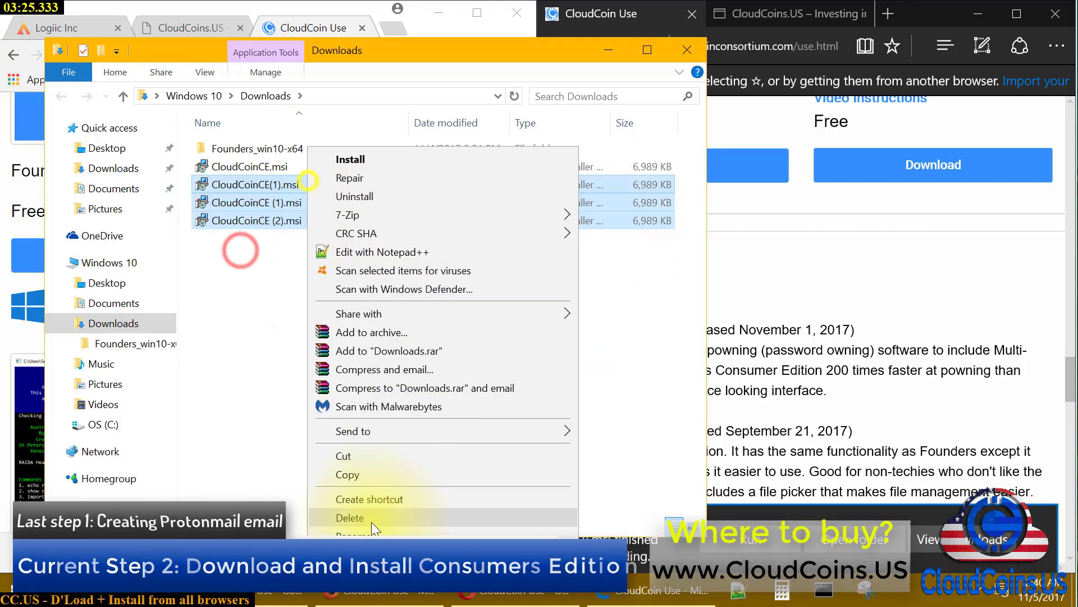
left_click(348, 514)
left_click(609, 307)
Close the Downloads window plus Chrome, Edge and Firefox
left_click(686, 50)
left_click(528, 13)
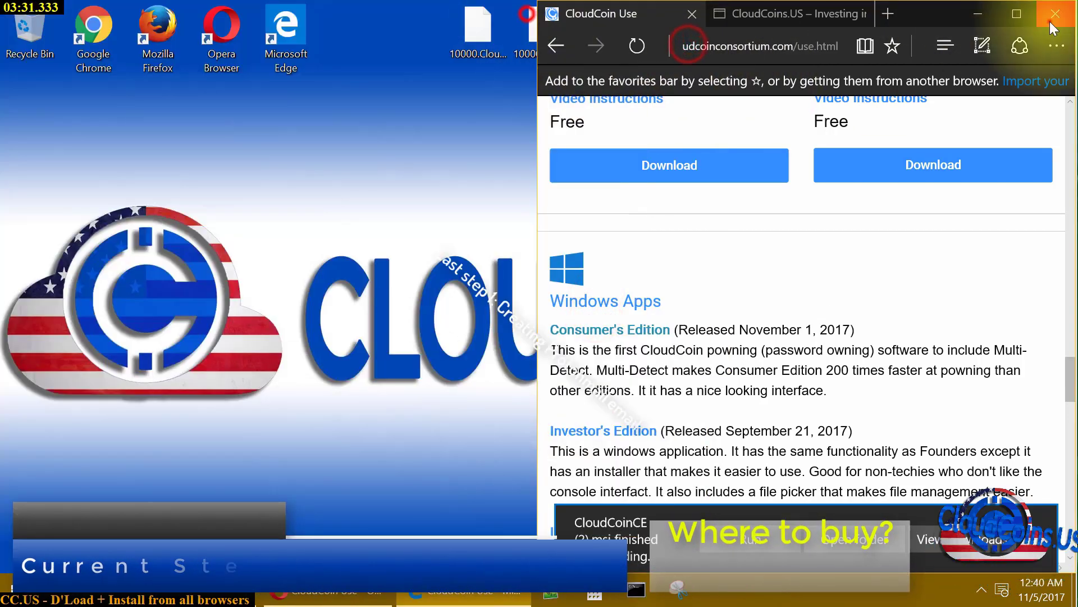
left_click(1052, 16)
left_click(1054, 11)
left_click(760, 323)
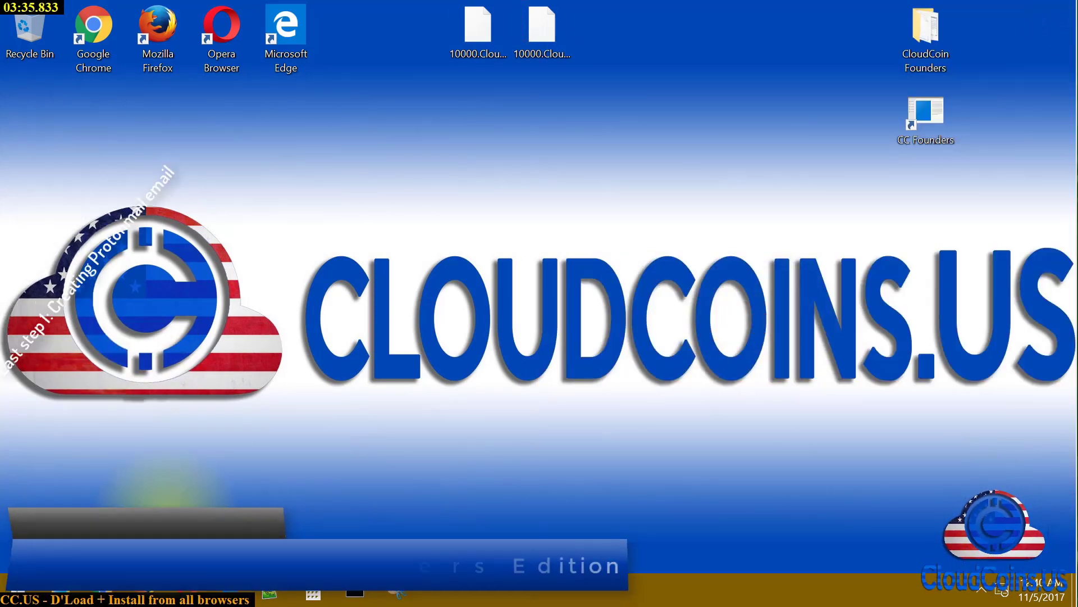
Reopen the Downloads folder and select CloudCoinCE.msi
right_click(59, 600)
left_click(105, 376)
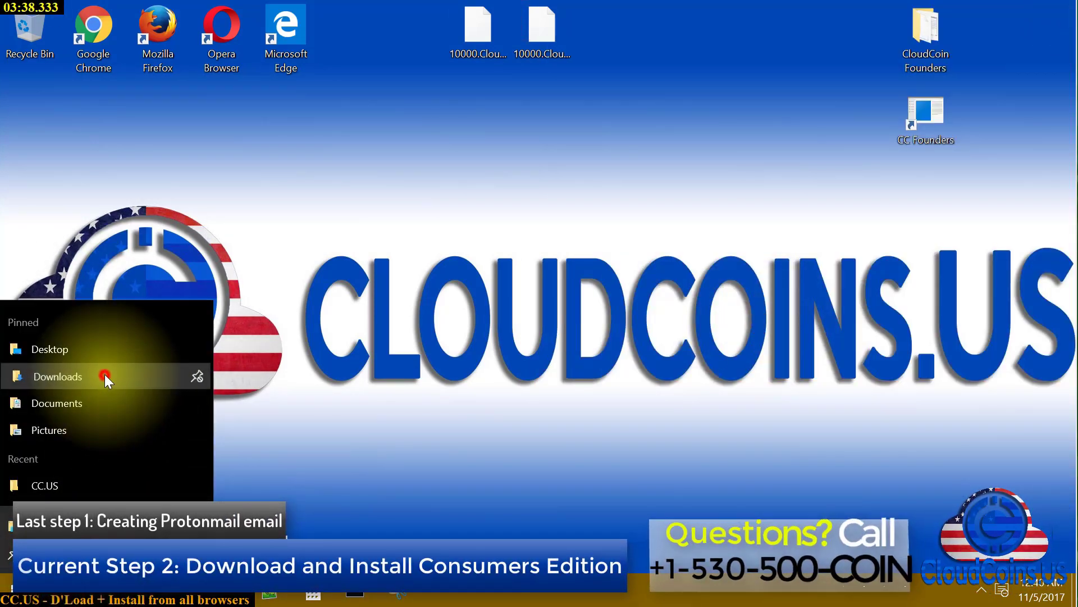
left_click_drag(430, 90, 463, 93)
left_click(412, 169)
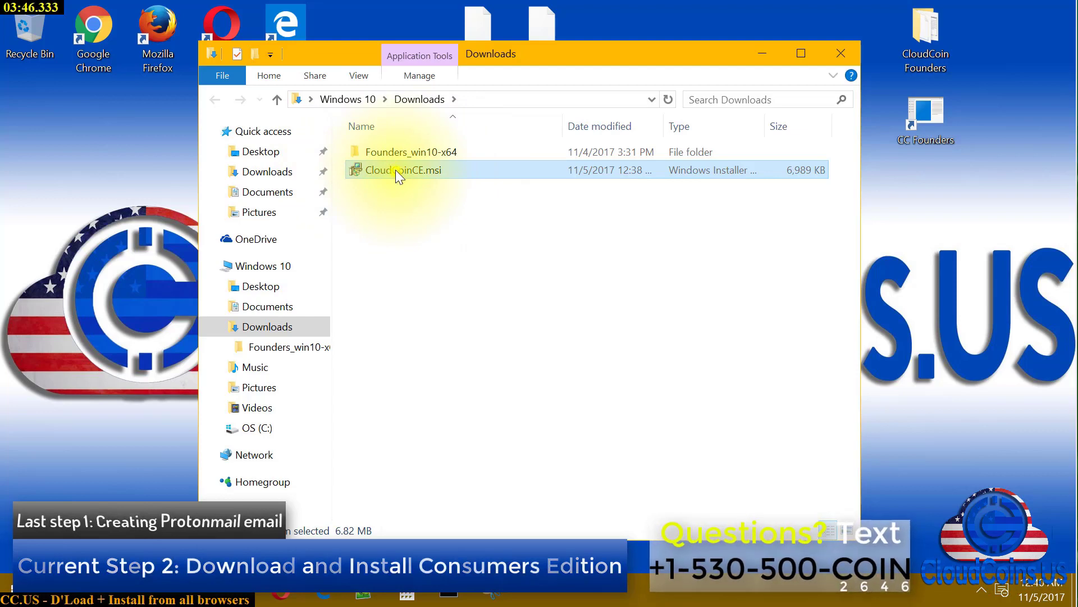
Install CloudCoinCE from CloudCoinCE.msi for just the current user into C:\Program Files (x86)\CloudCoin Consortium\CloudCoinCE\
right_click(395, 170)
left_click(387, 170)
double_click(386, 170)
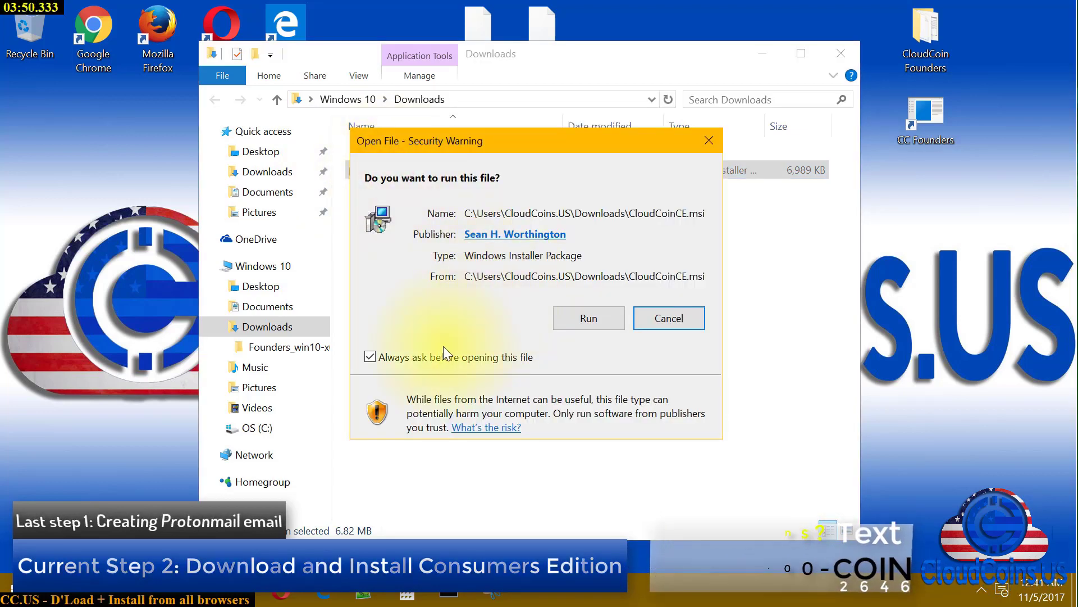
left_click(583, 322)
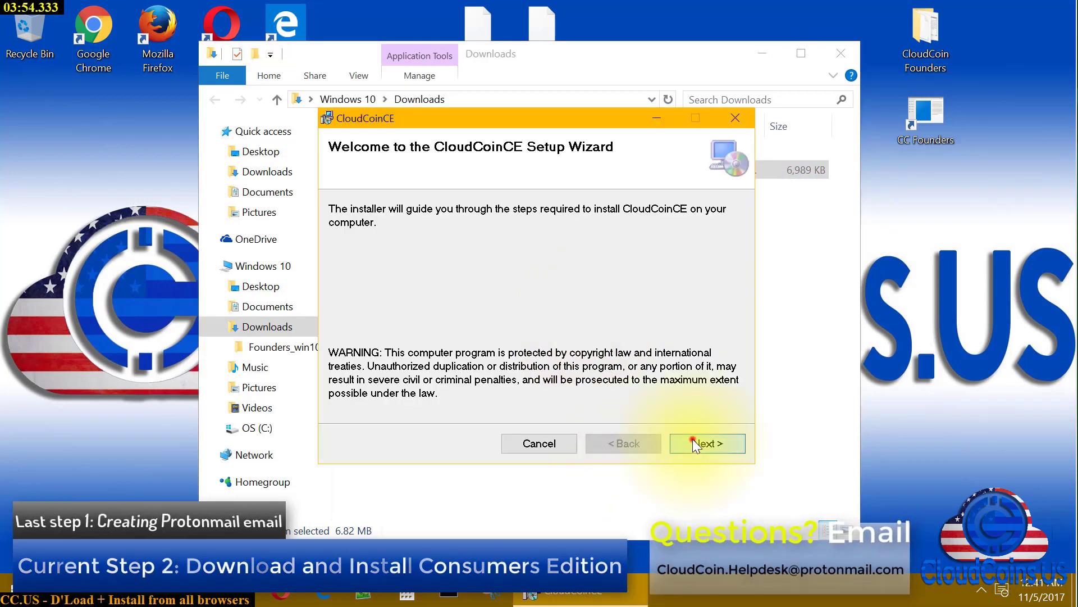
left_click(702, 441)
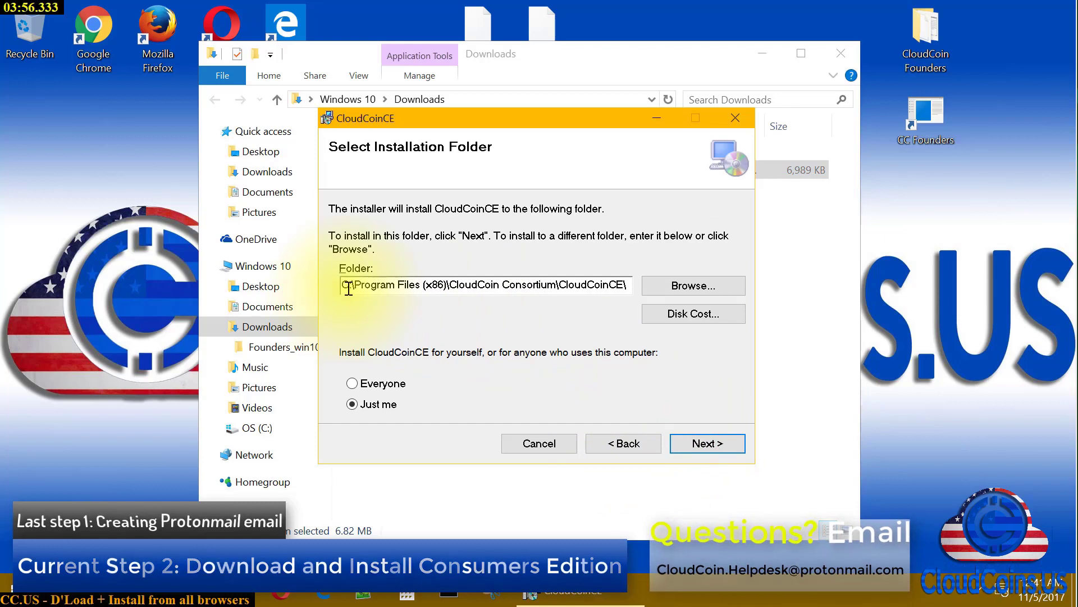
left_click_drag(353, 284, 568, 290)
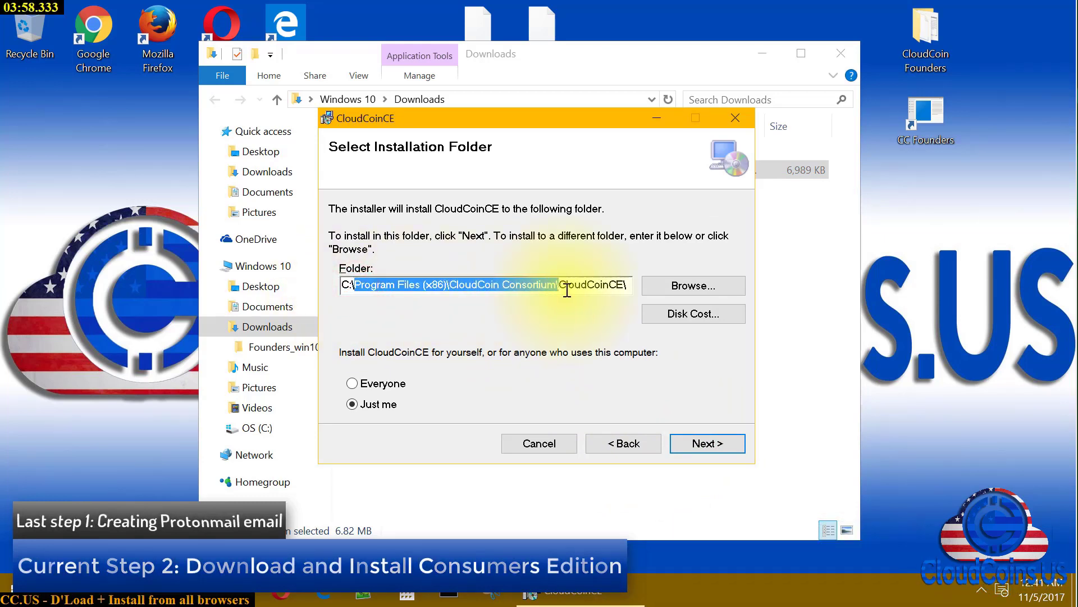
left_click(655, 388)
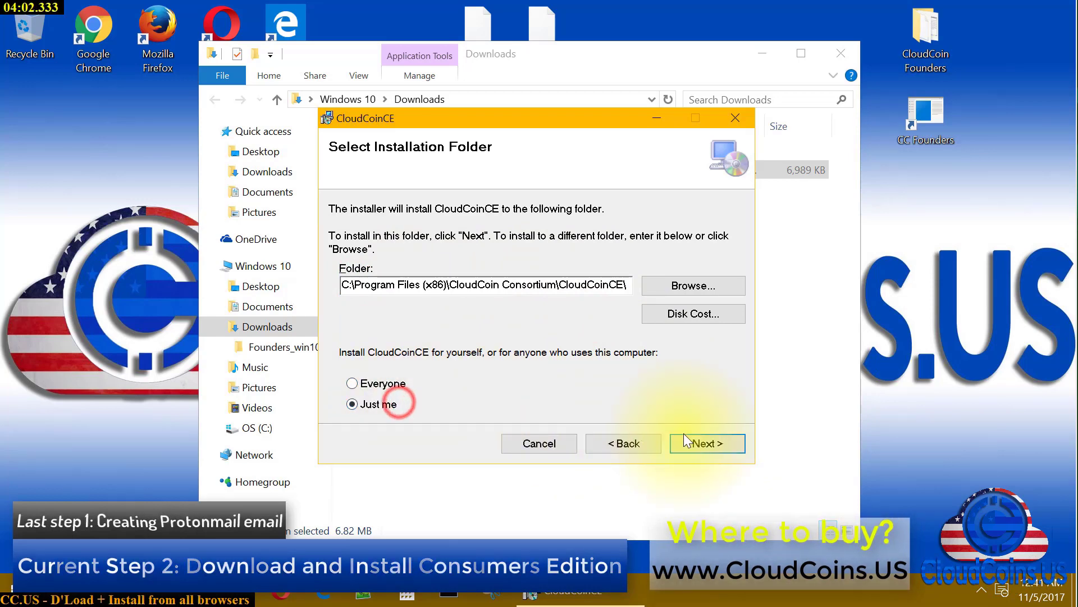
left_click(695, 443)
left_click(695, 442)
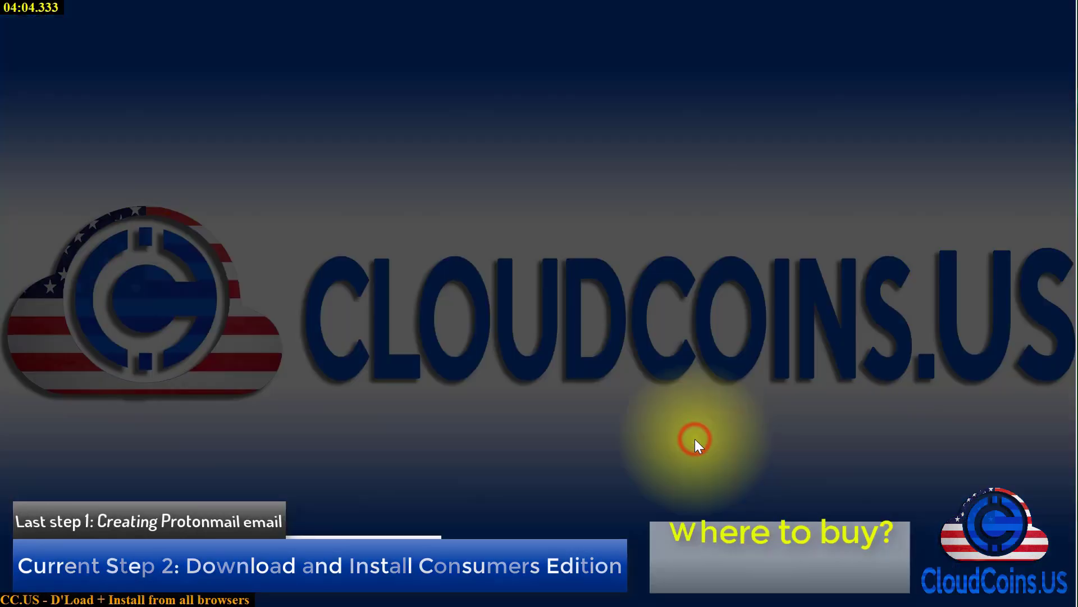
left_click(595, 340)
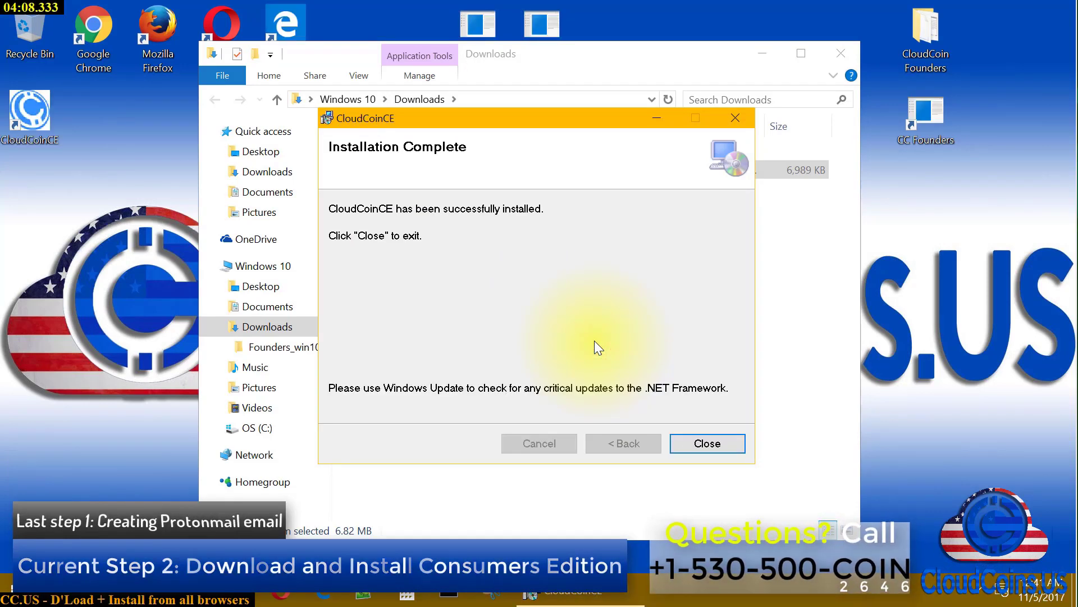
left_click(702, 441)
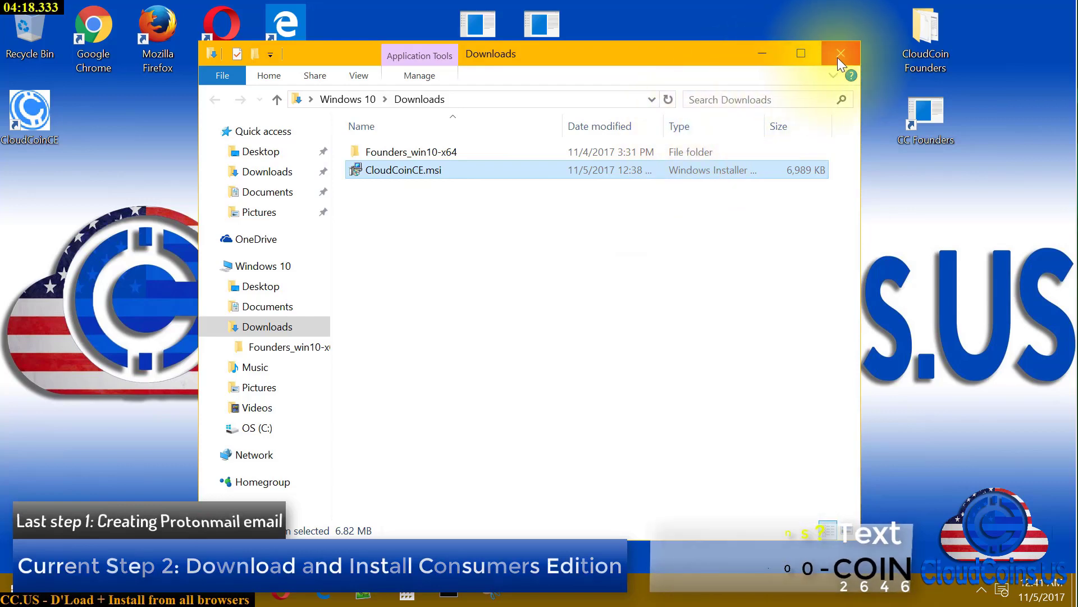
Minimize Downloads and place the CloudCoinCE desktop shortcut top-right beside CC Founders
left_click(765, 53)
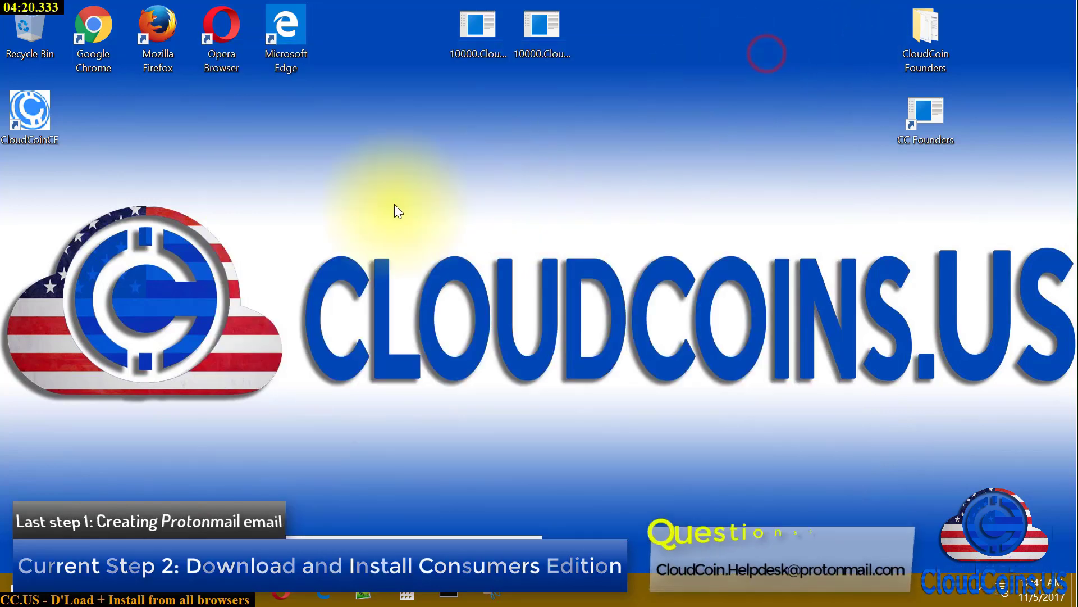
left_click_drag(31, 119, 855, 125)
left_click(935, 187)
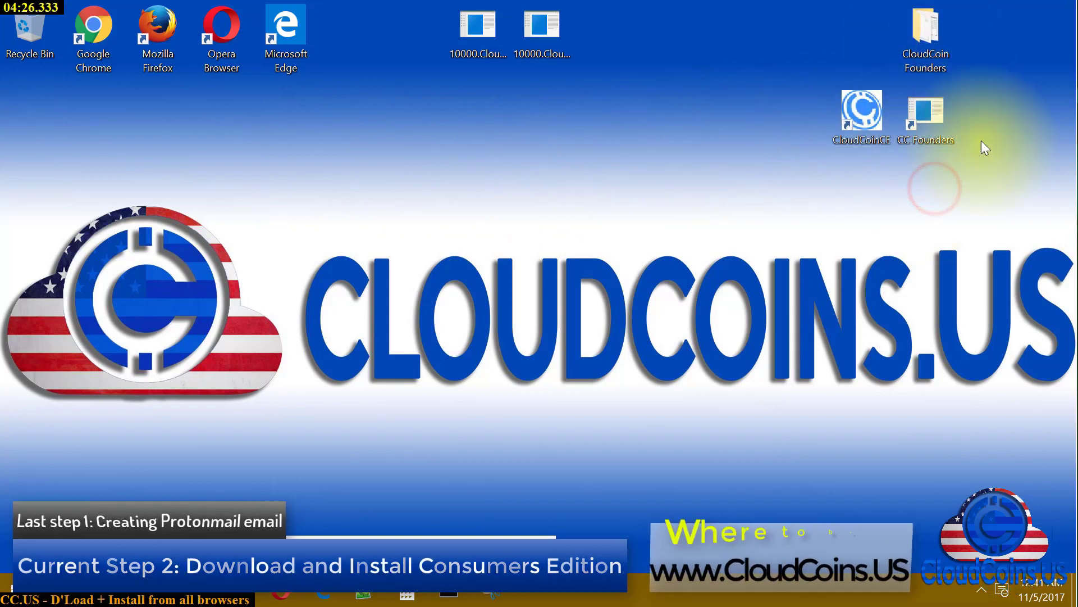
left_click_drag(1004, 162, 989, 34)
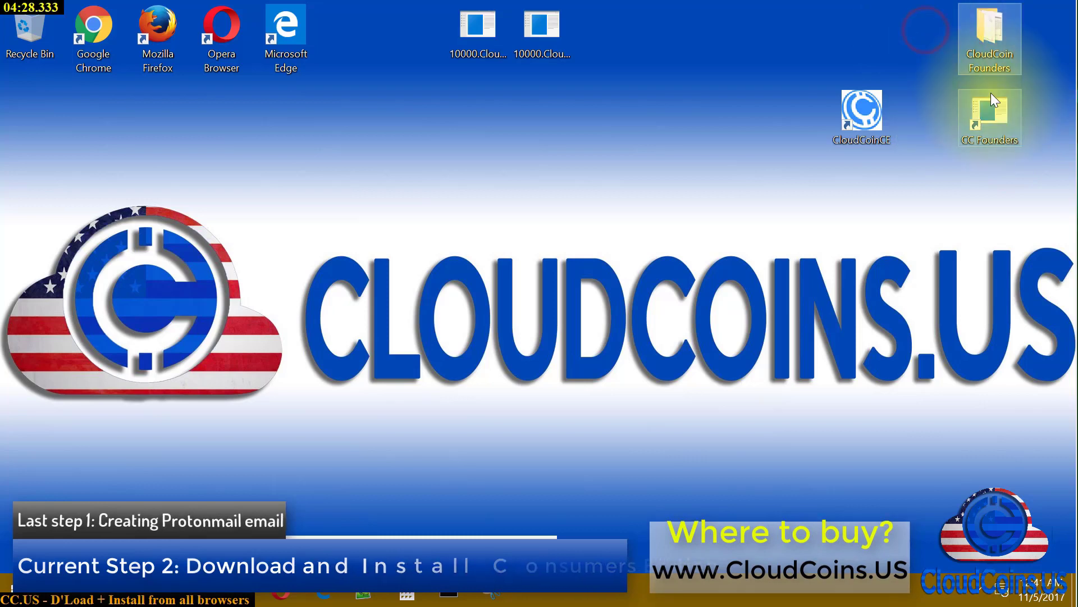
left_click(860, 173)
left_click_drag(855, 112, 920, 116)
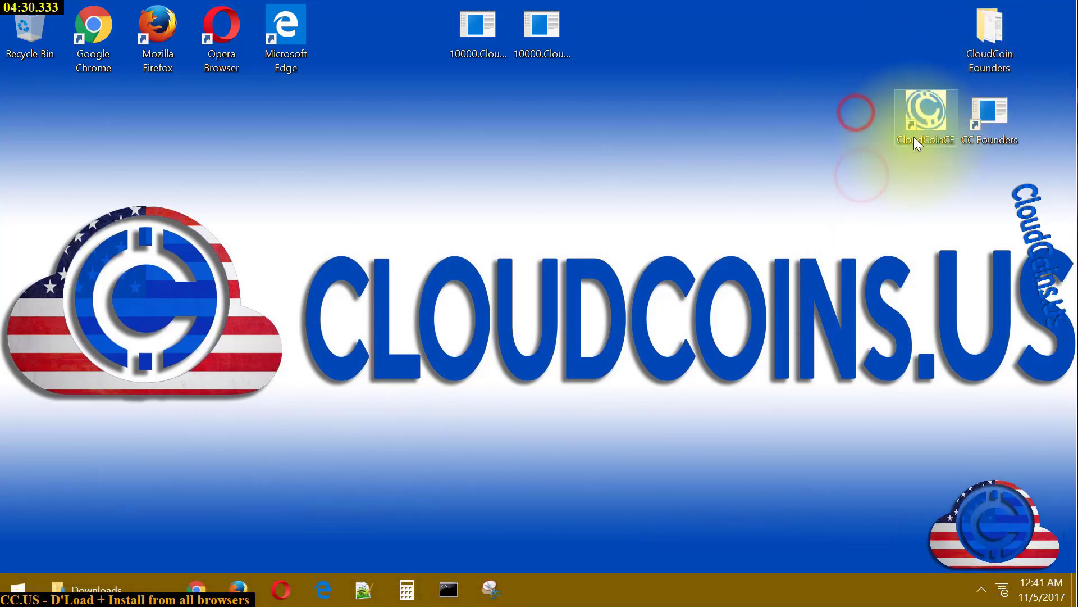
left_click(666, 285)
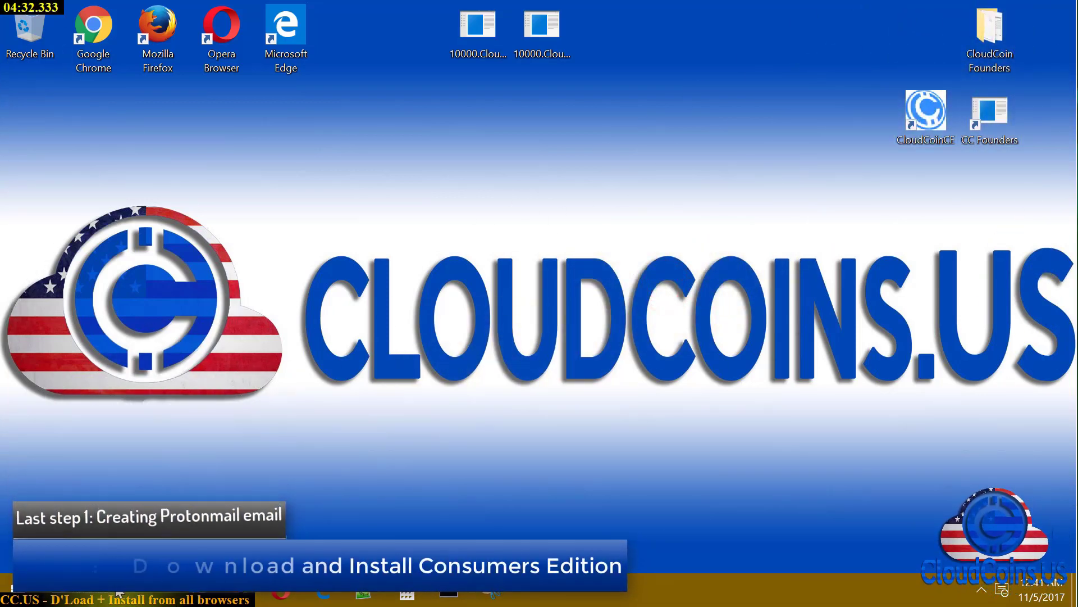
right_click(917, 112)
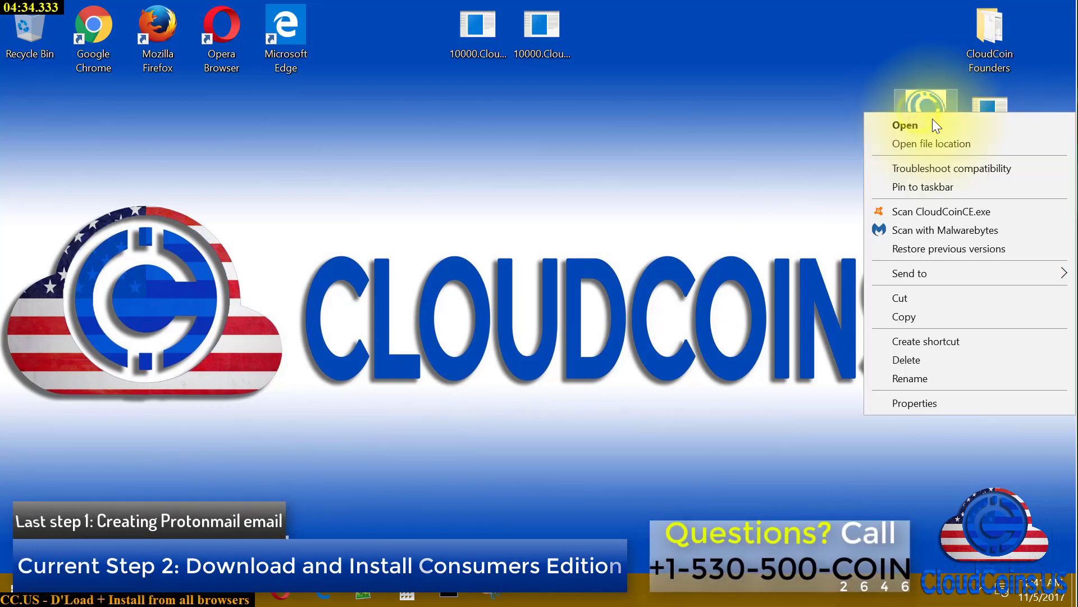
Browse to C:\Program Files (x86)\CloudCoin Consortium\CloudCoinCE, select CloudCoinCE.exe, then go back to CloudCoin Consortium
left_click(934, 145)
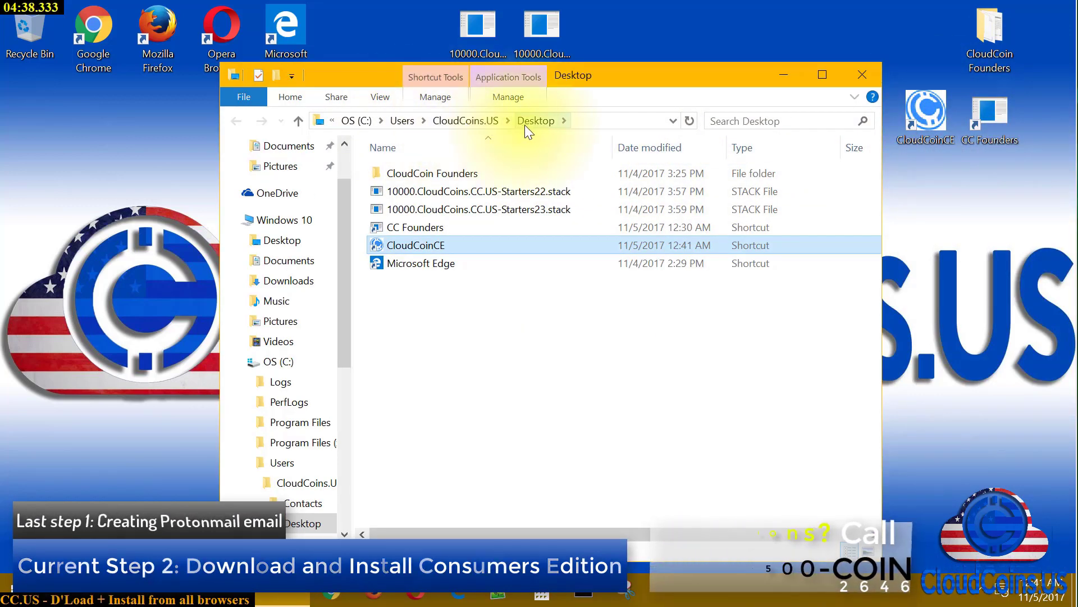
right_click(420, 244)
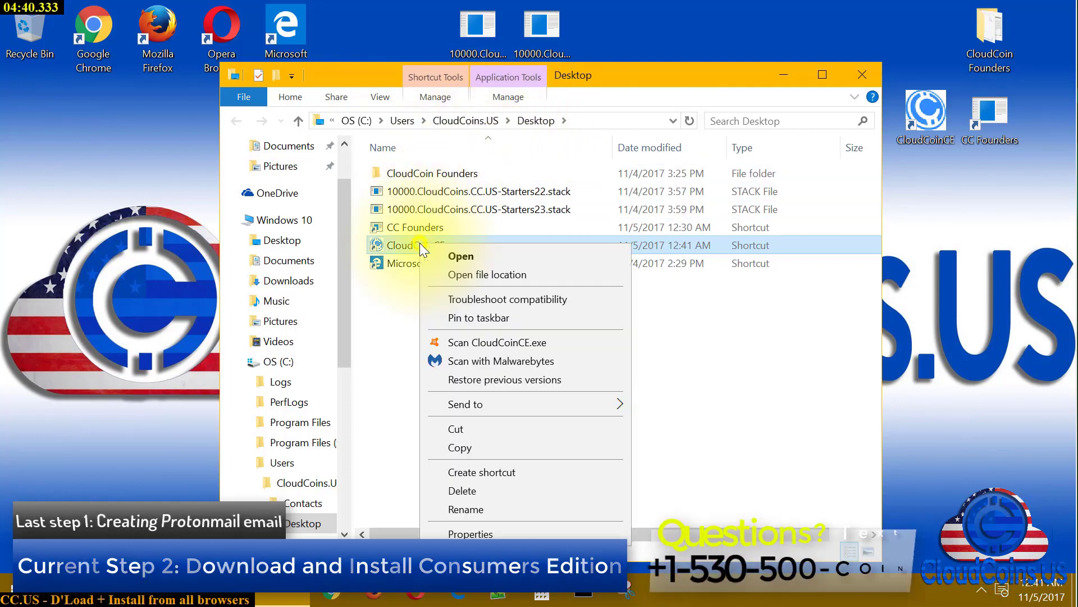
left_click(480, 271)
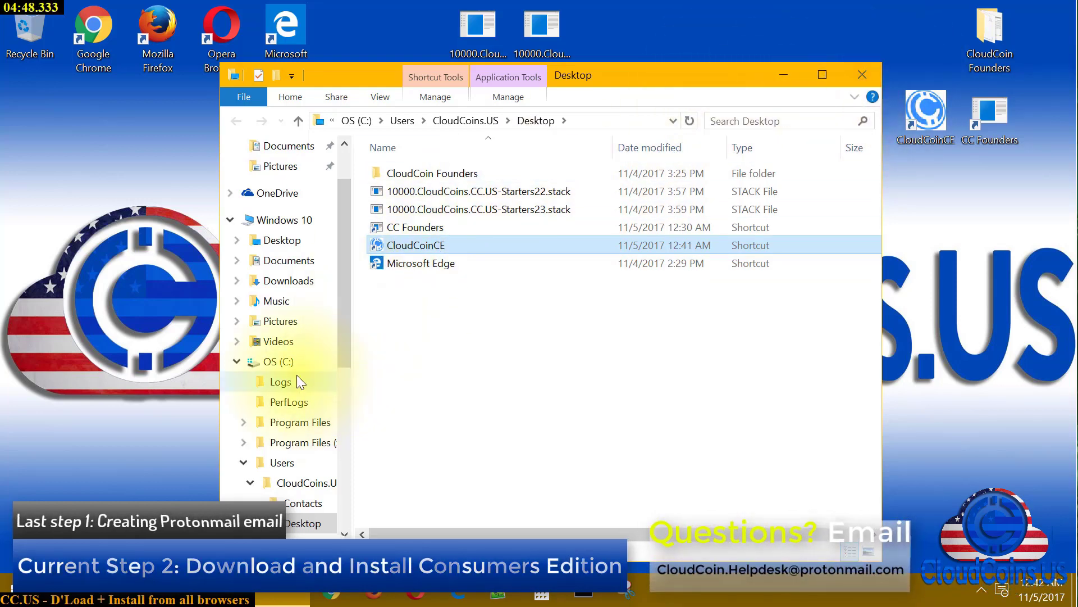
left_click(278, 362)
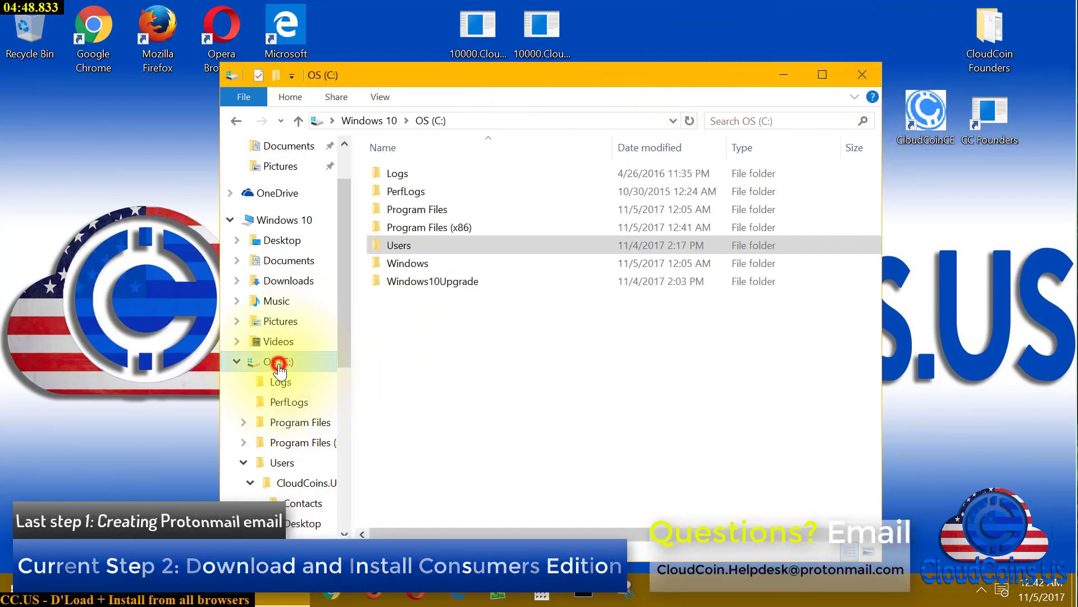
double_click(463, 228)
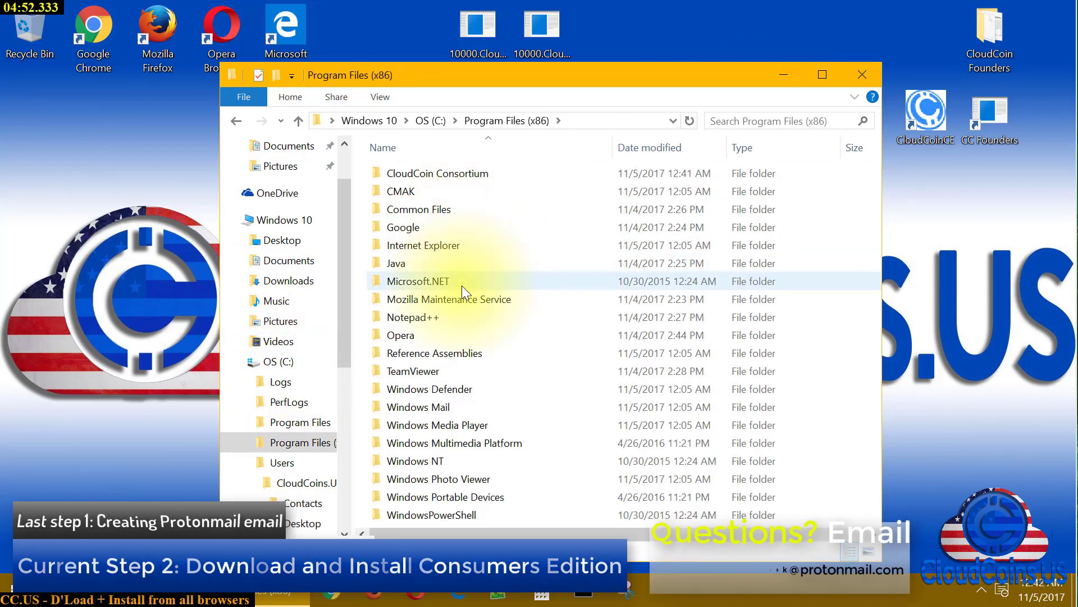
double_click(470, 180)
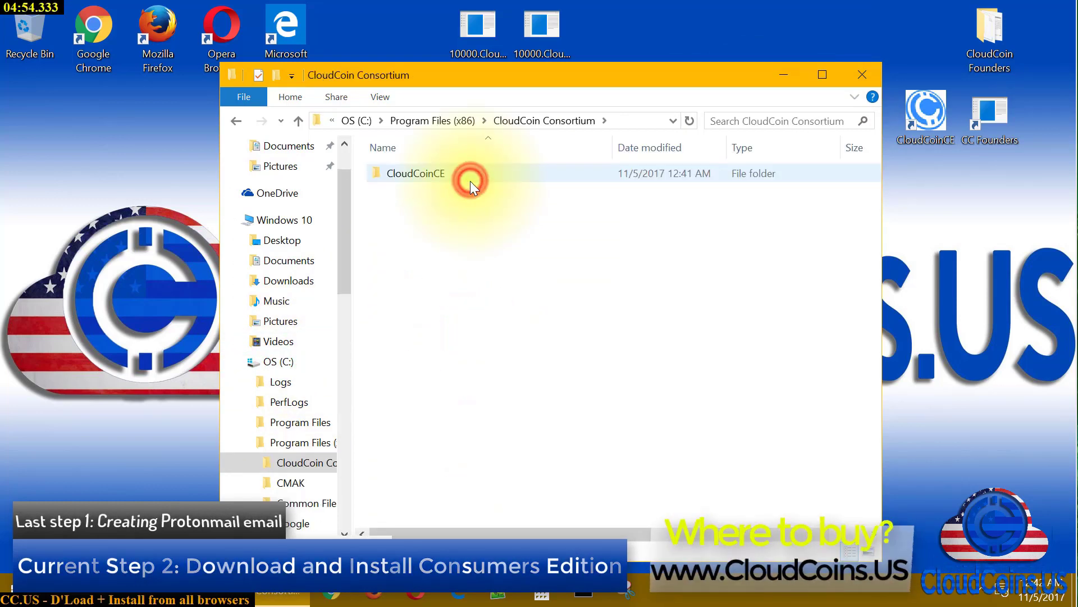
double_click(450, 178)
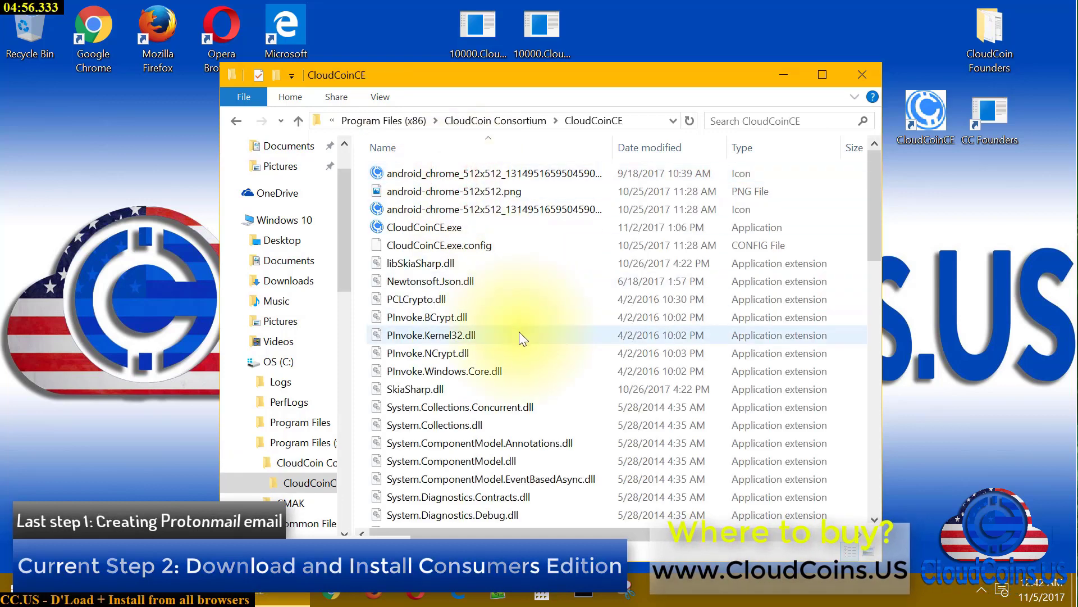
left_click(440, 226)
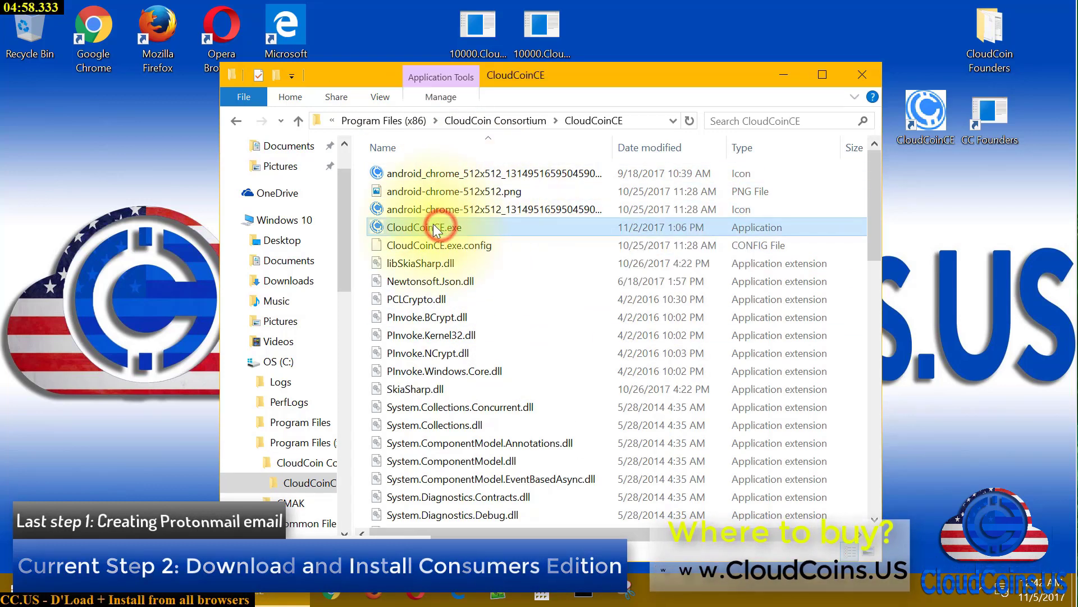
left_click_drag(601, 70, 460, 77)
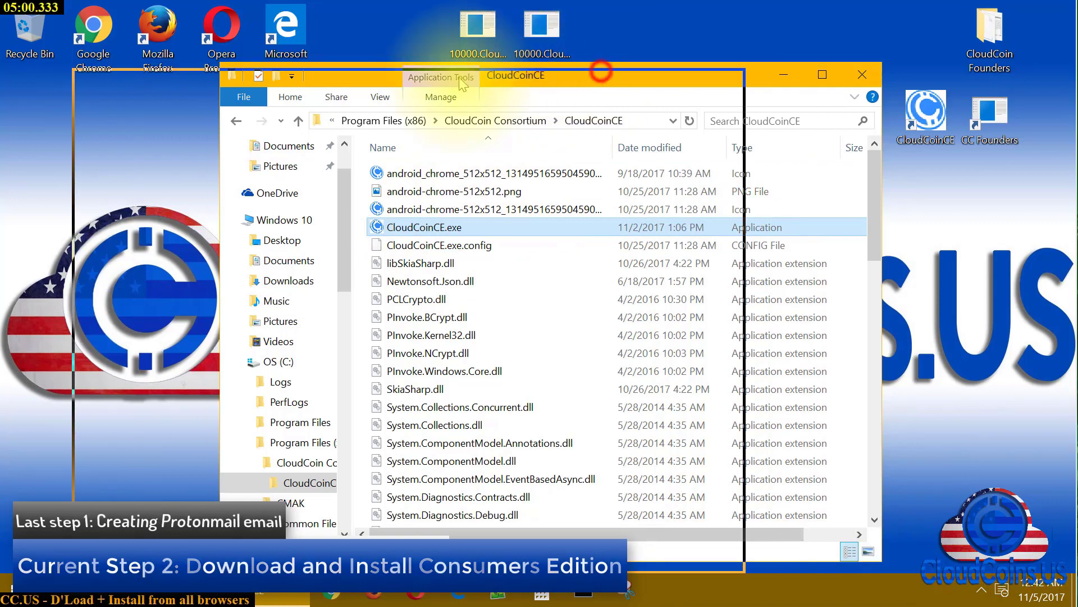
left_click(376, 126)
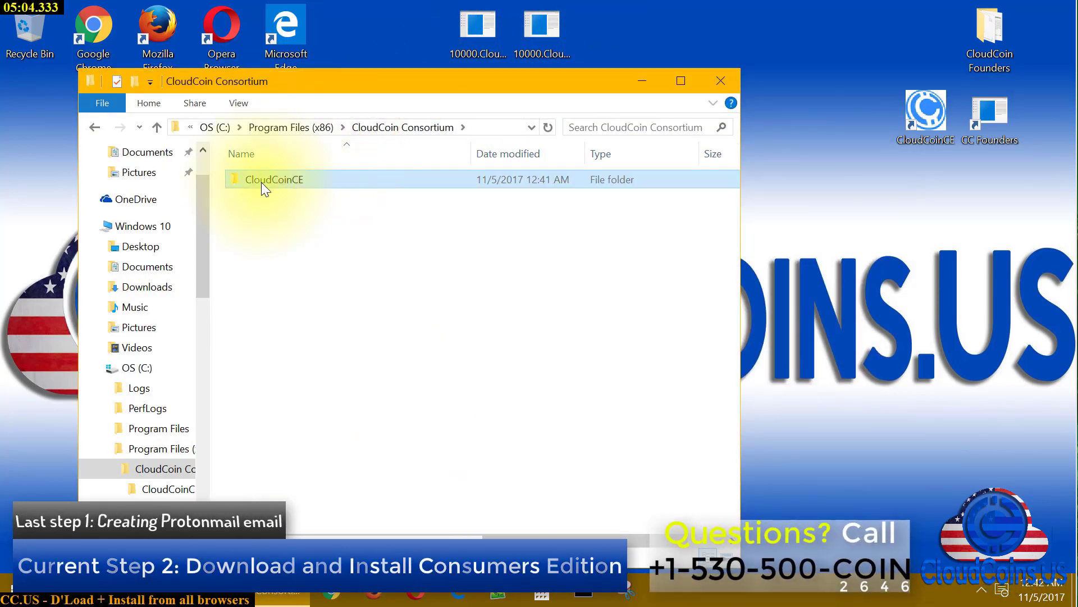
Create desktop shortcuts to the Program Files and Documents CloudCoinCE folders, then close Explorer
left_click_drag(262, 180, 804, 117)
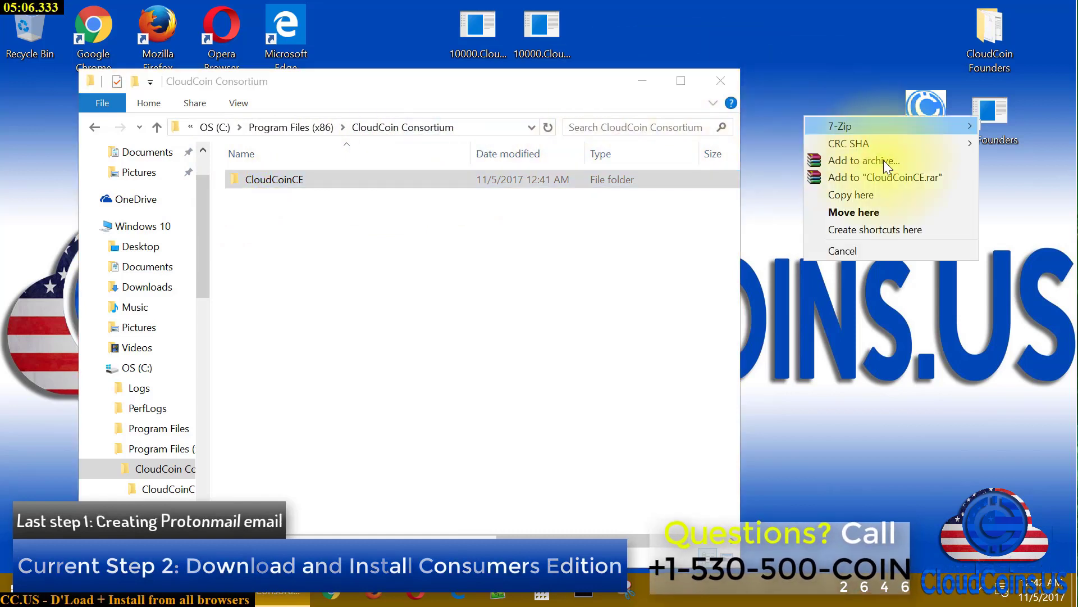
right_click(884, 229)
left_click(844, 215)
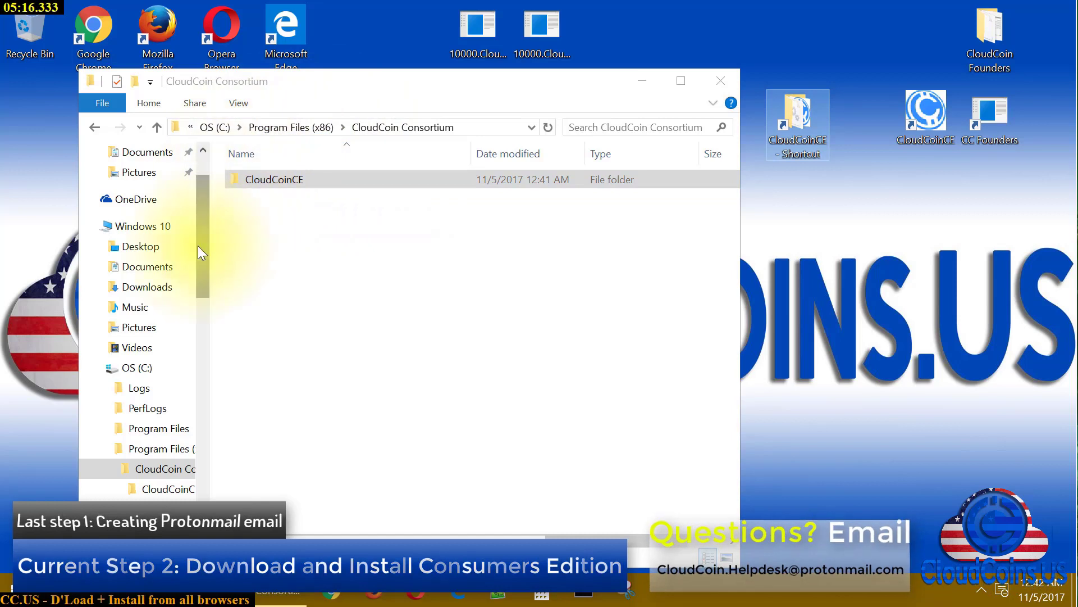
left_click(161, 269)
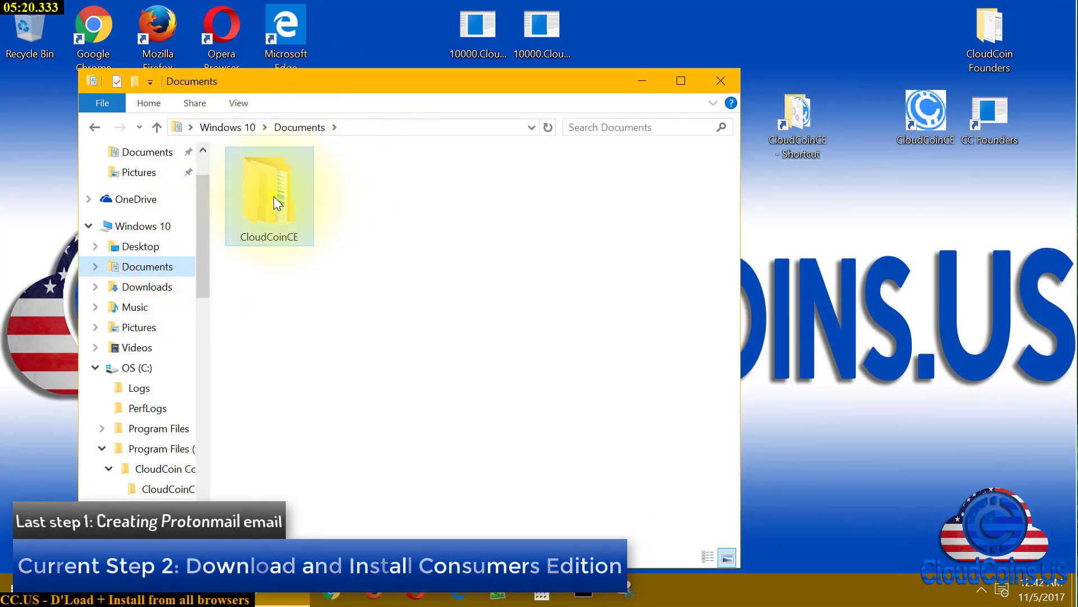
left_click_drag(274, 198, 855, 211)
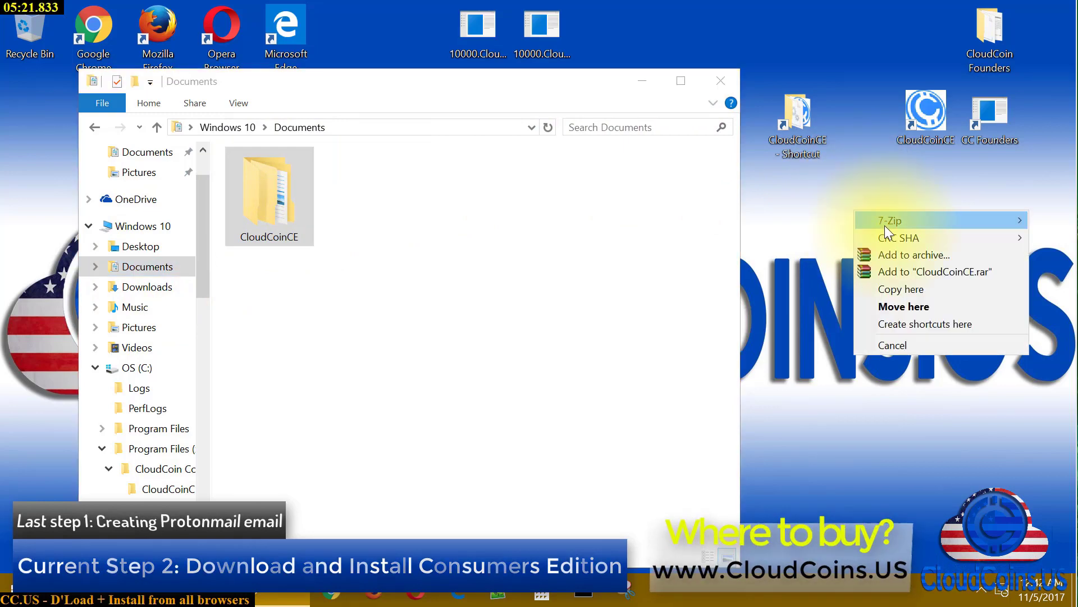
left_click(972, 323)
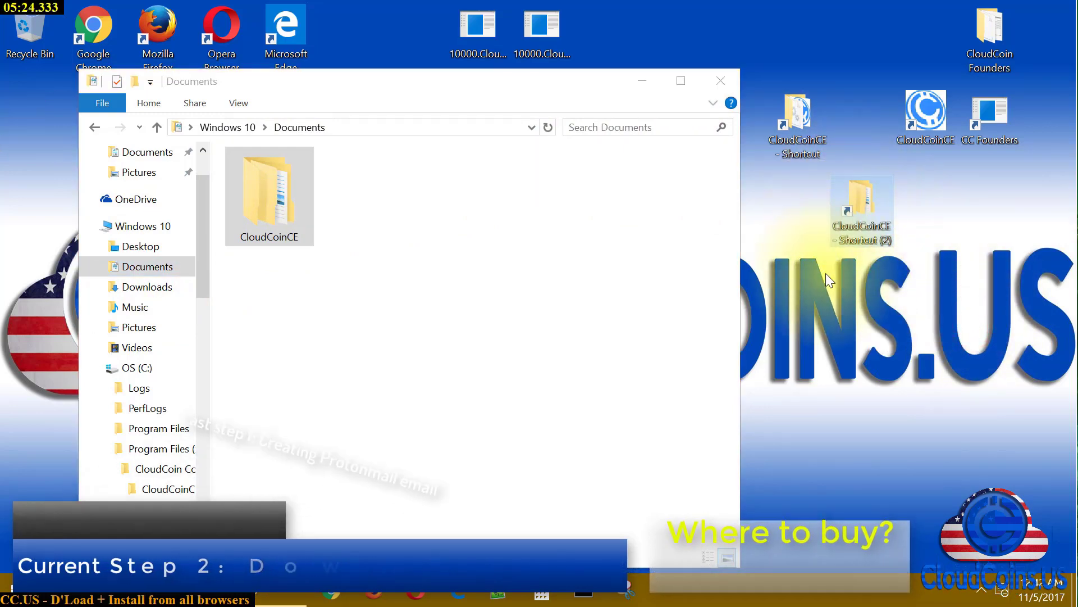
double_click(284, 203)
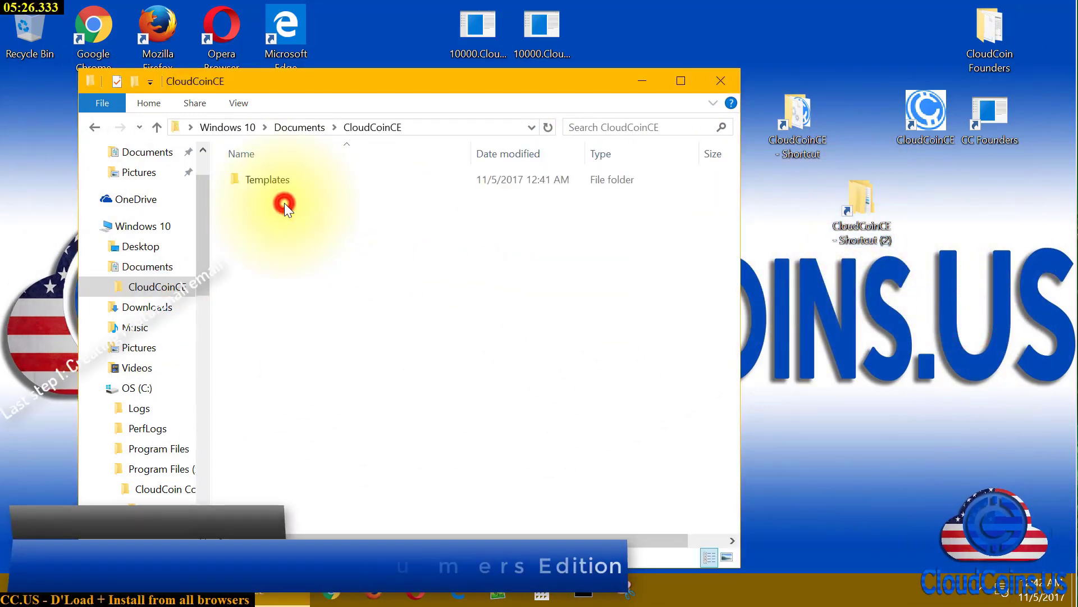
left_click(729, 79)
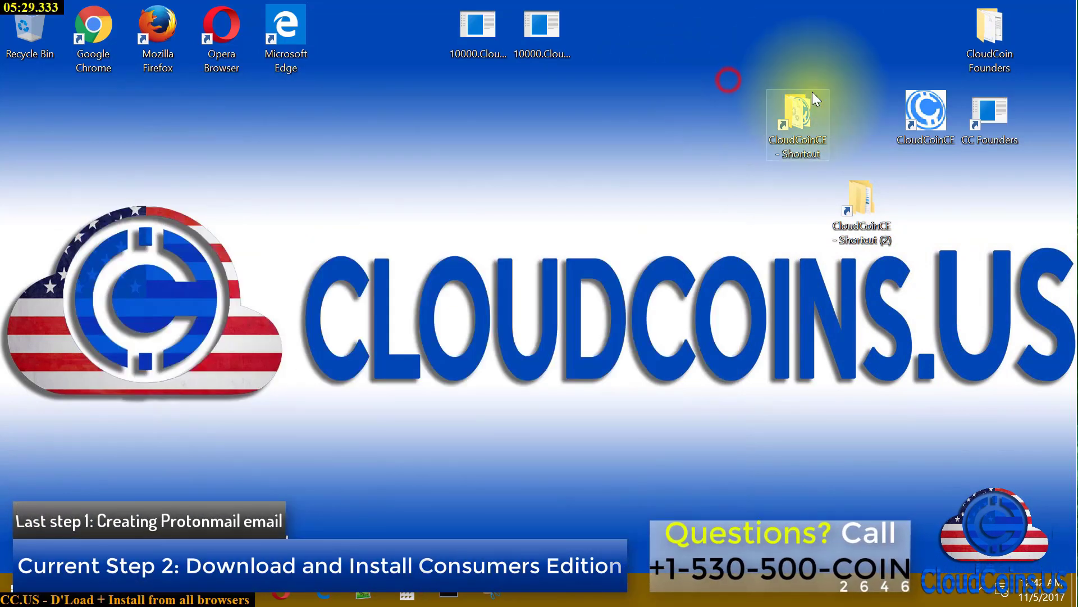
Rename the desktop shortcuts to 'Programs Files shortcut' and 'Documents Shortcut'
right_click(800, 120)
left_click(859, 529)
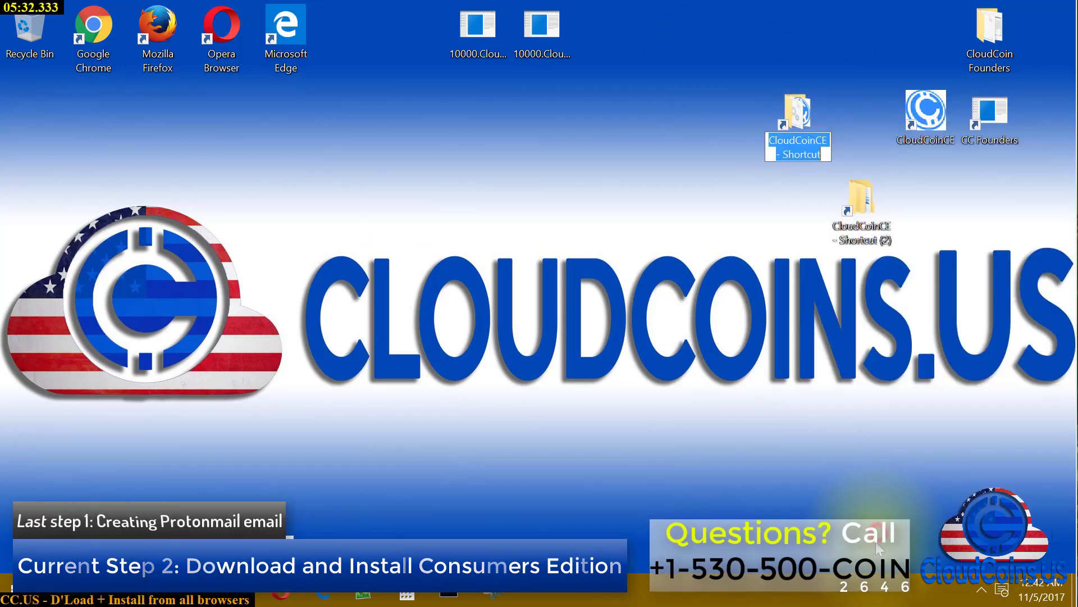
type("Prog")
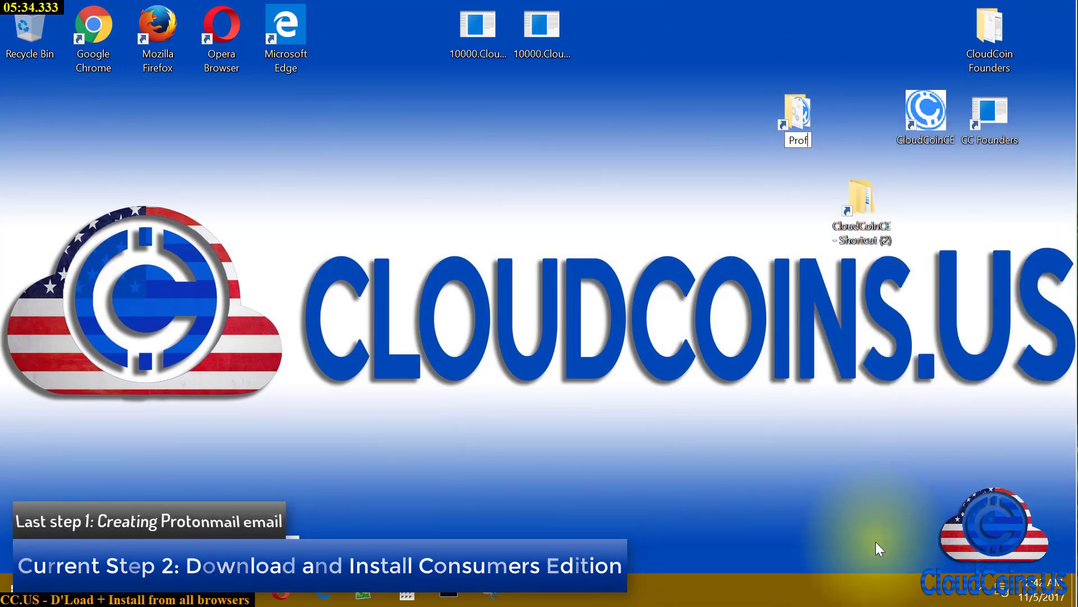
type("rams")
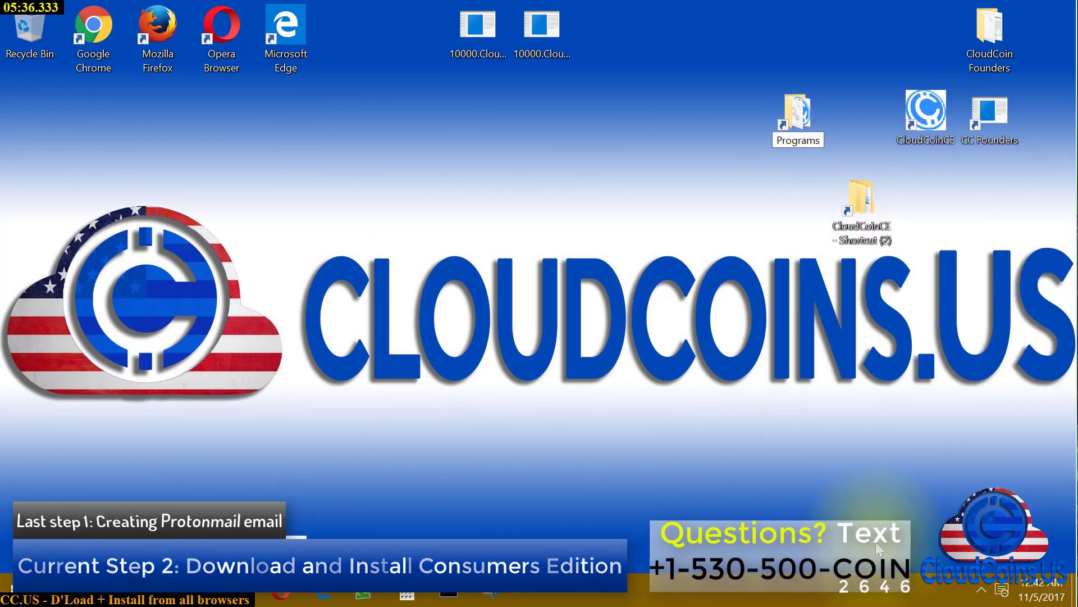
type(" Files shor")
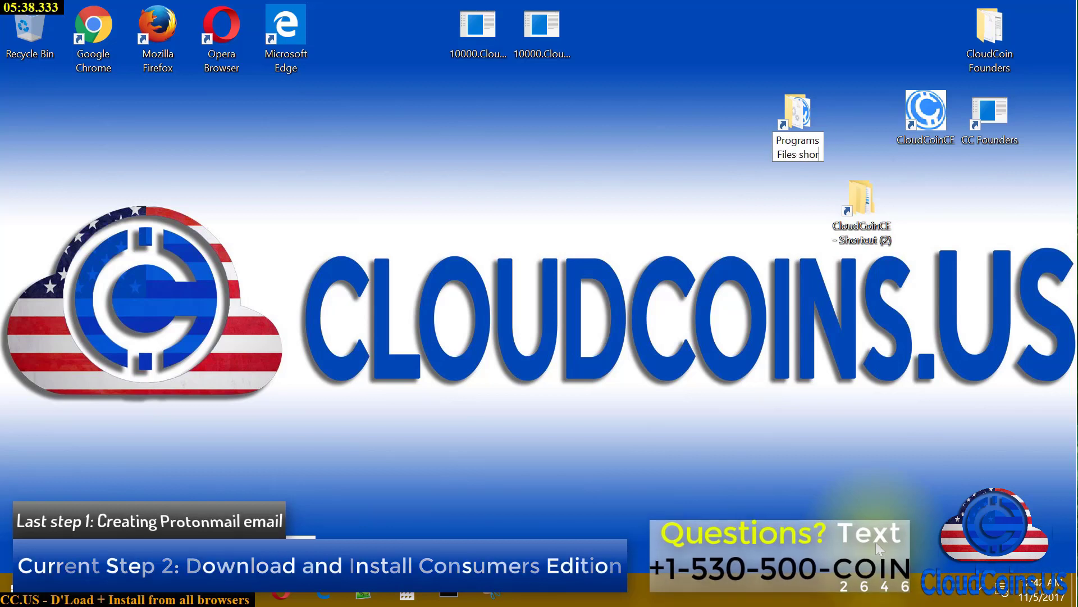
type("tcut")
key("Return")
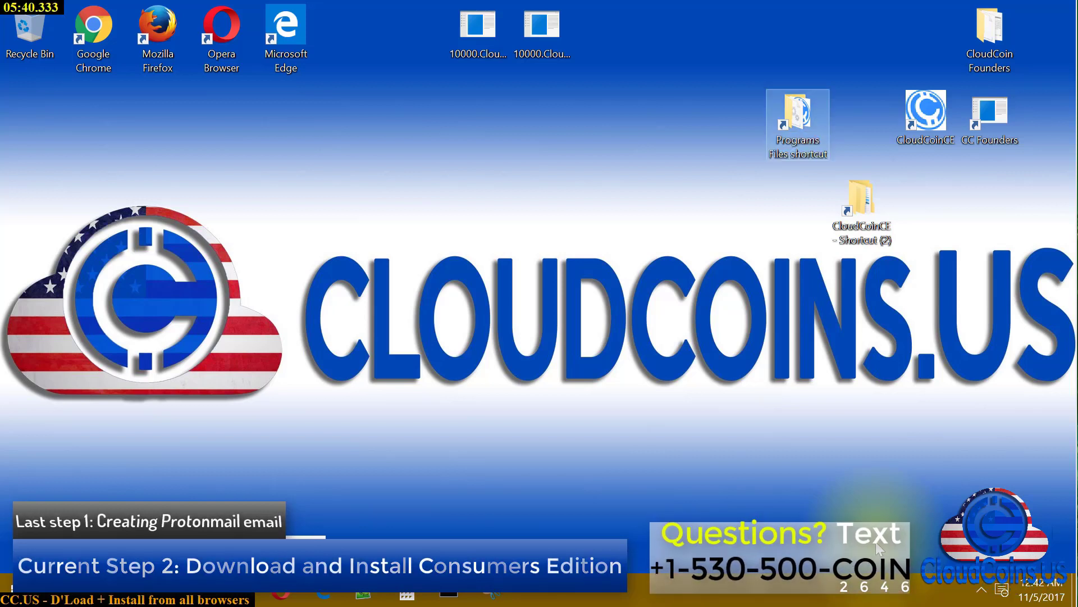
left_click_drag(850, 188, 709, 100)
right_click(739, 117)
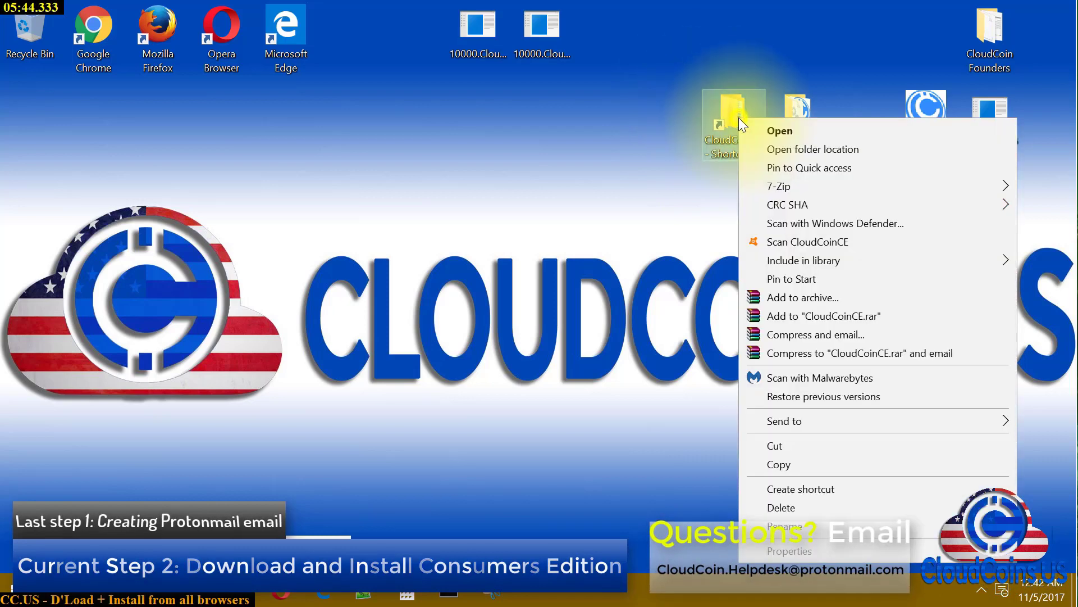
left_click(797, 527)
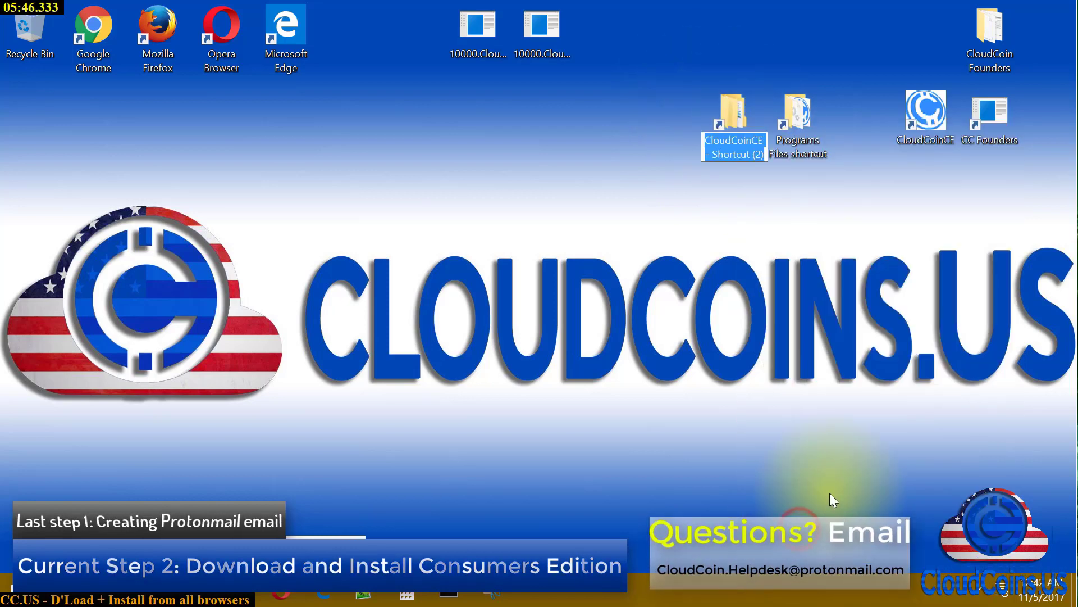
type("Docu")
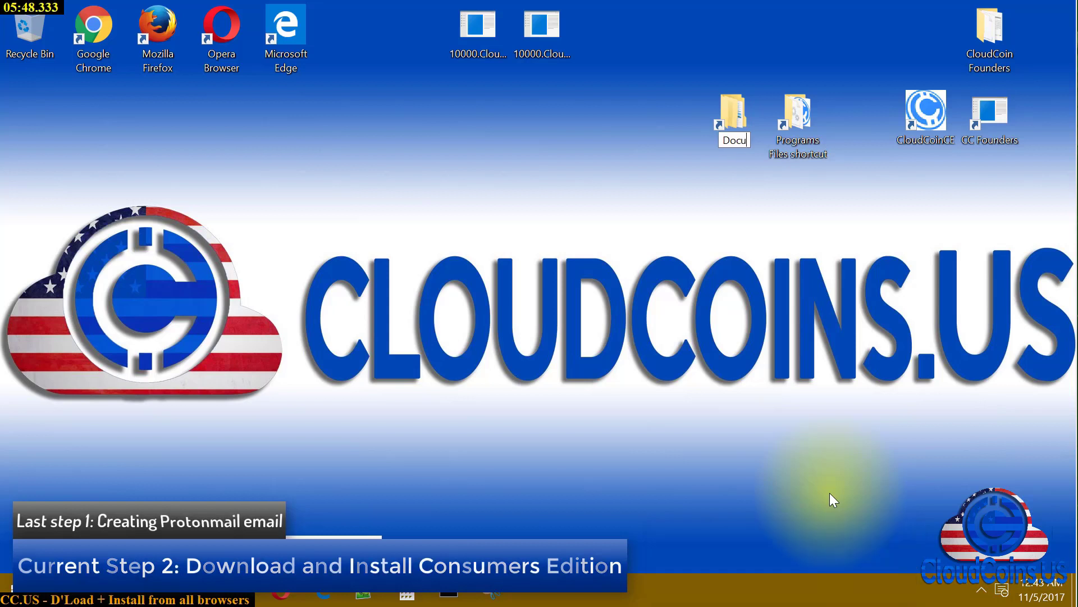
type("ments")
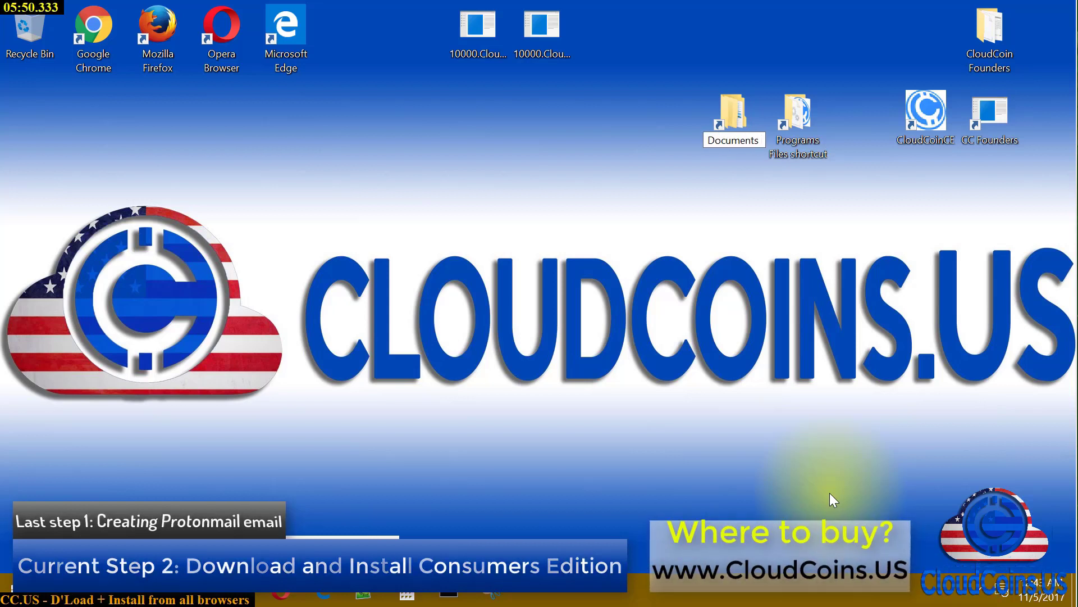
type(" Shortn")
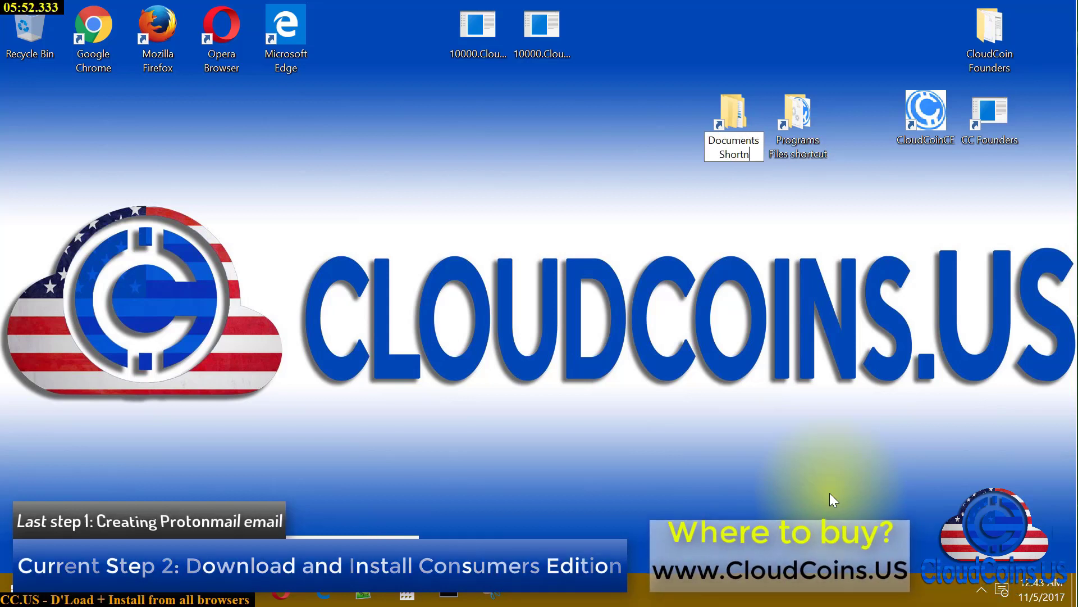
key("BackSpace")
type("cut")
key("Return")
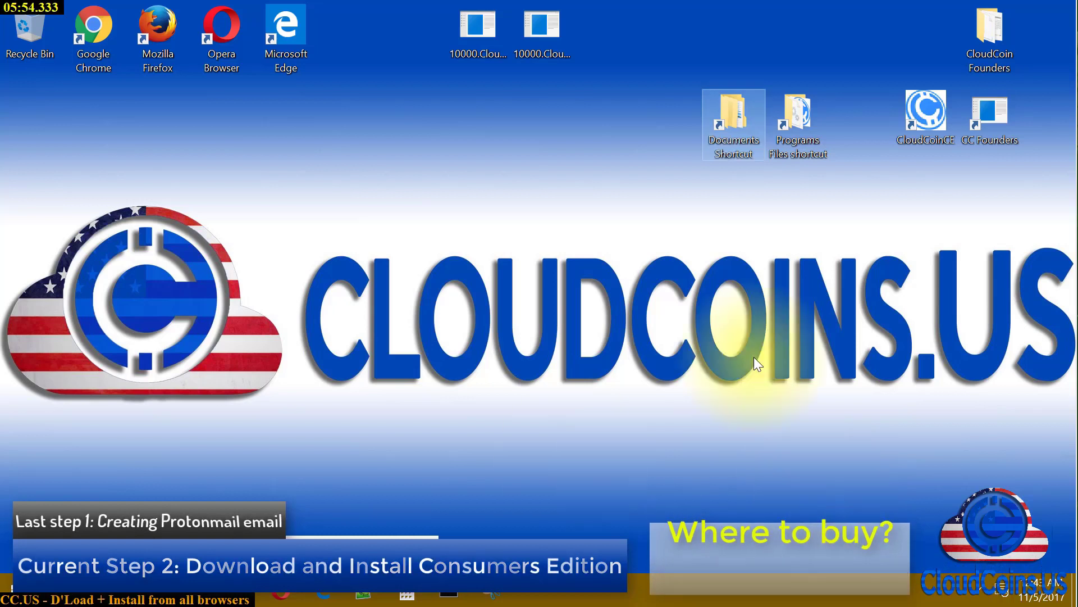
Create a new desktop folder named 'CloudCoin Customer Edition'
right_click(883, 49)
mouse_move(965, 181)
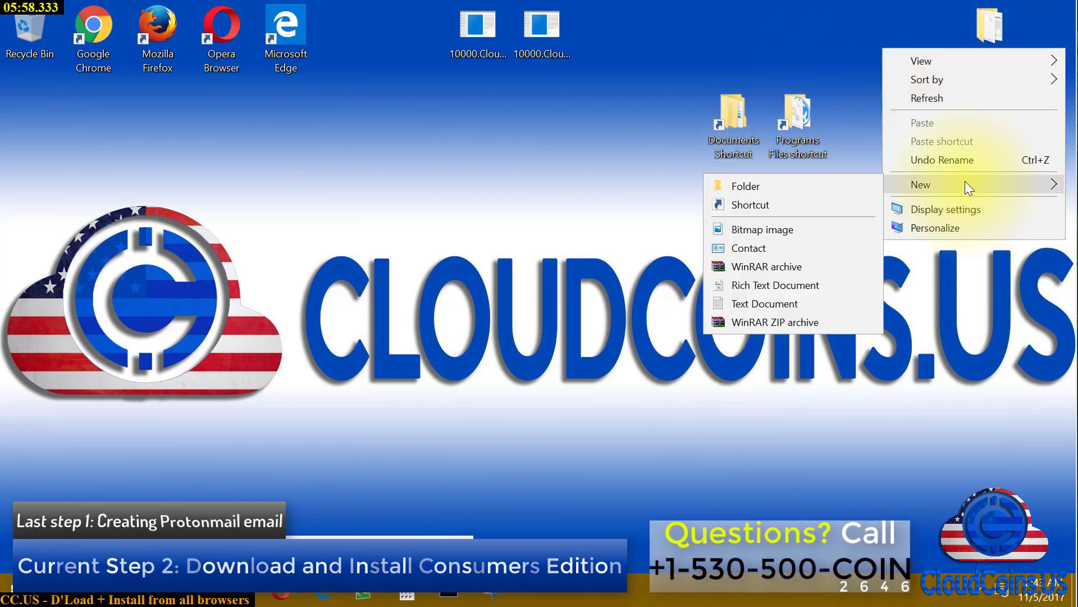
left_click(781, 184)
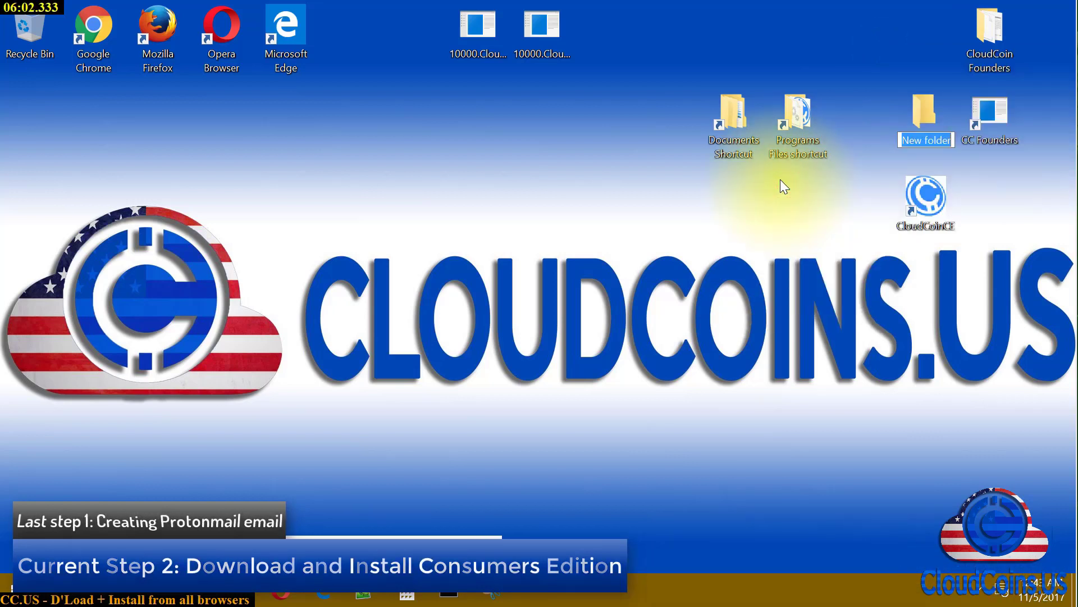
type("Cloud")
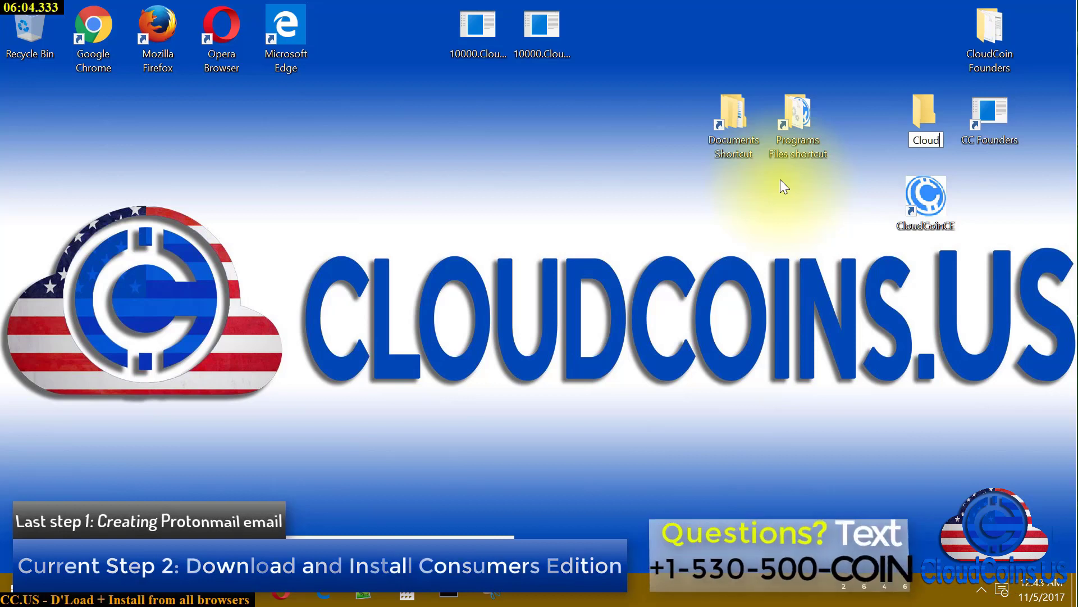
type("Coin")
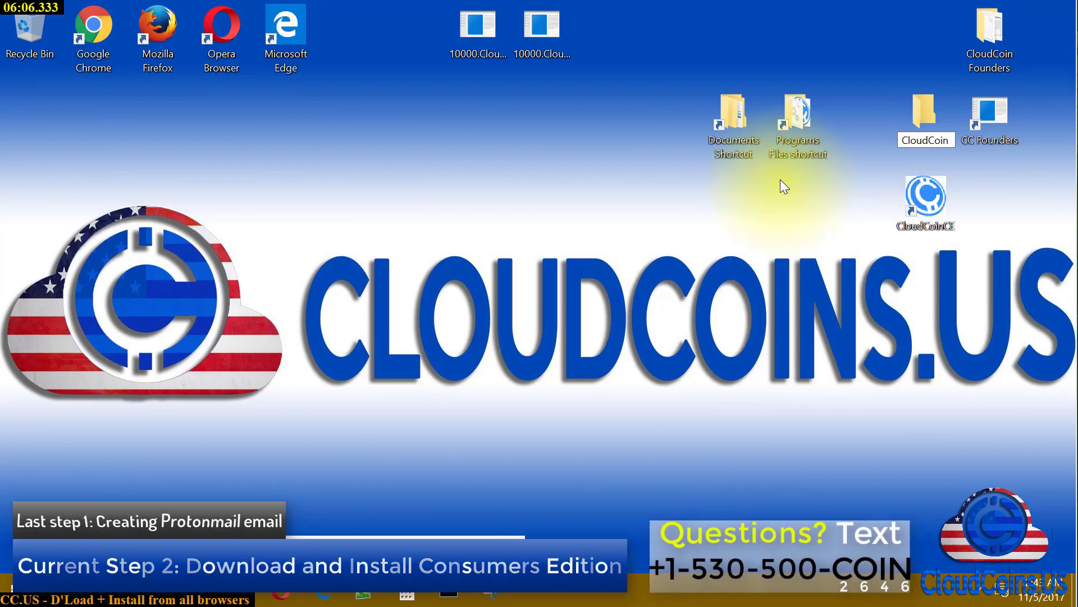
type(" CE")
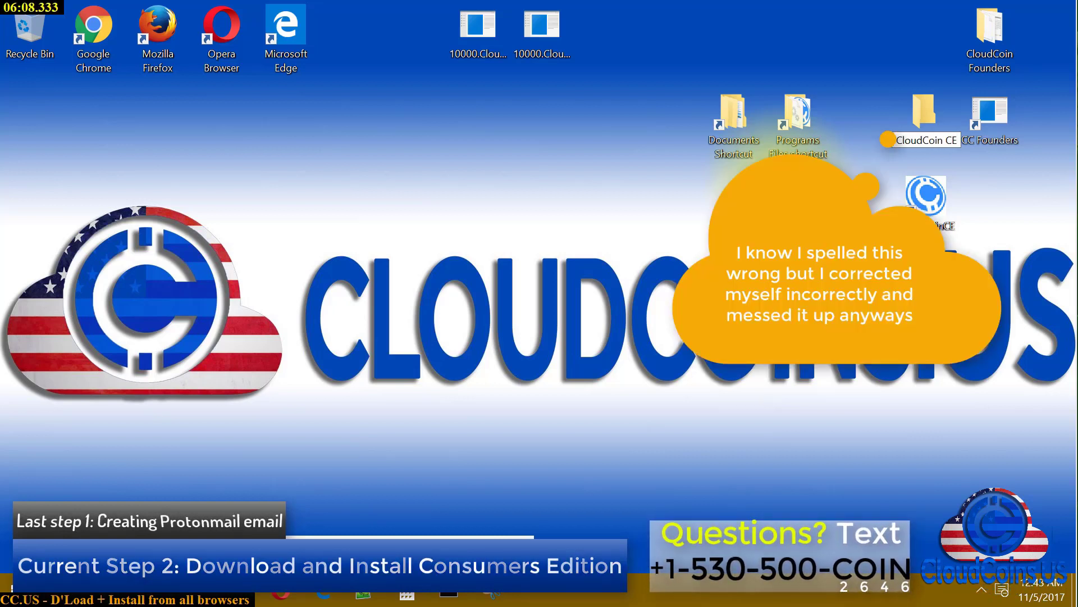
key("BackSpace")
type("ustomer Edition")
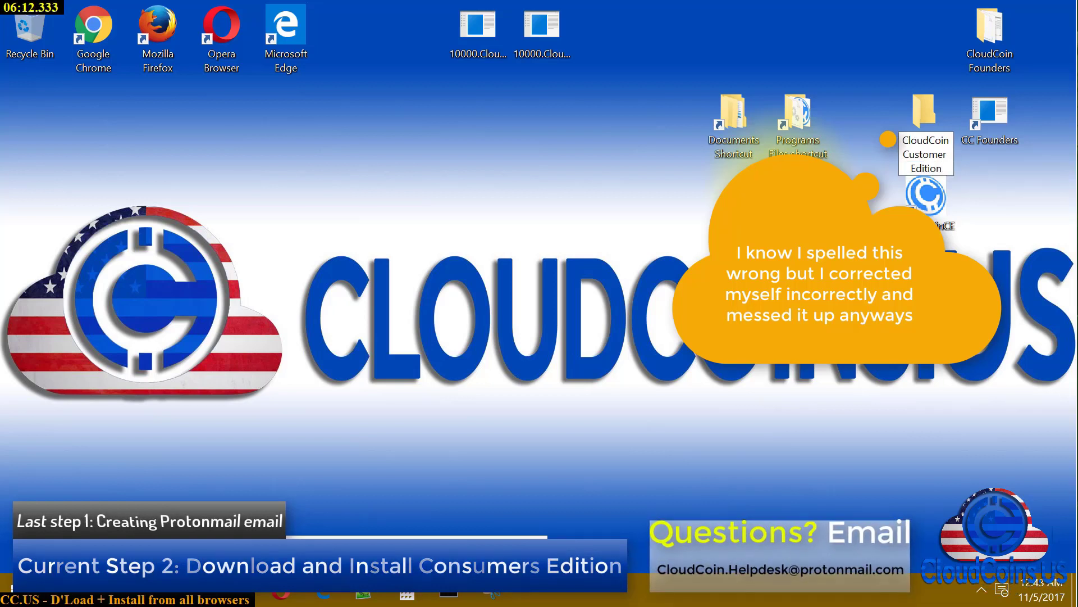
key("Return")
Move the folder to the top row and drag both folder shortcuts into it
left_click_drag(916, 118, 918, 38)
left_click_drag(938, 215, 927, 121)
left_click_drag(667, 183, 796, 94)
left_click_drag(731, 128, 917, 41)
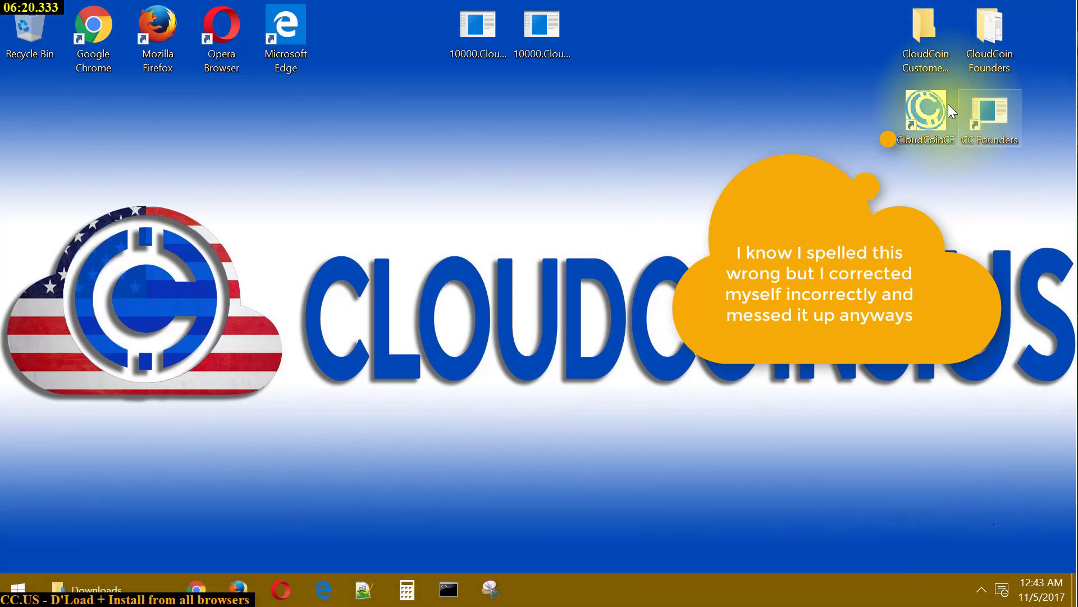
left_click(944, 105)
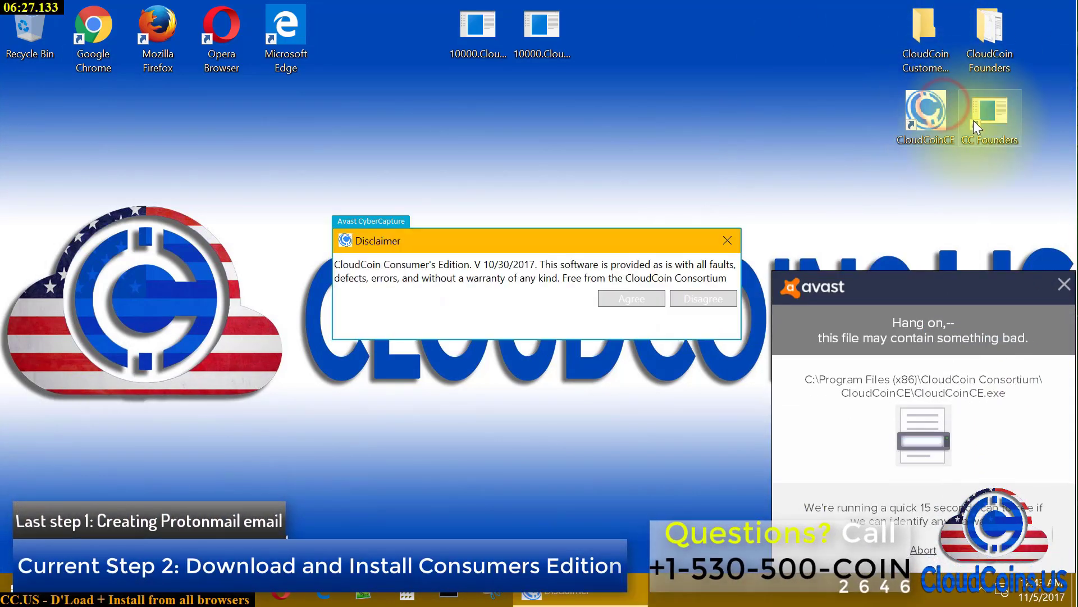
left_click(633, 298)
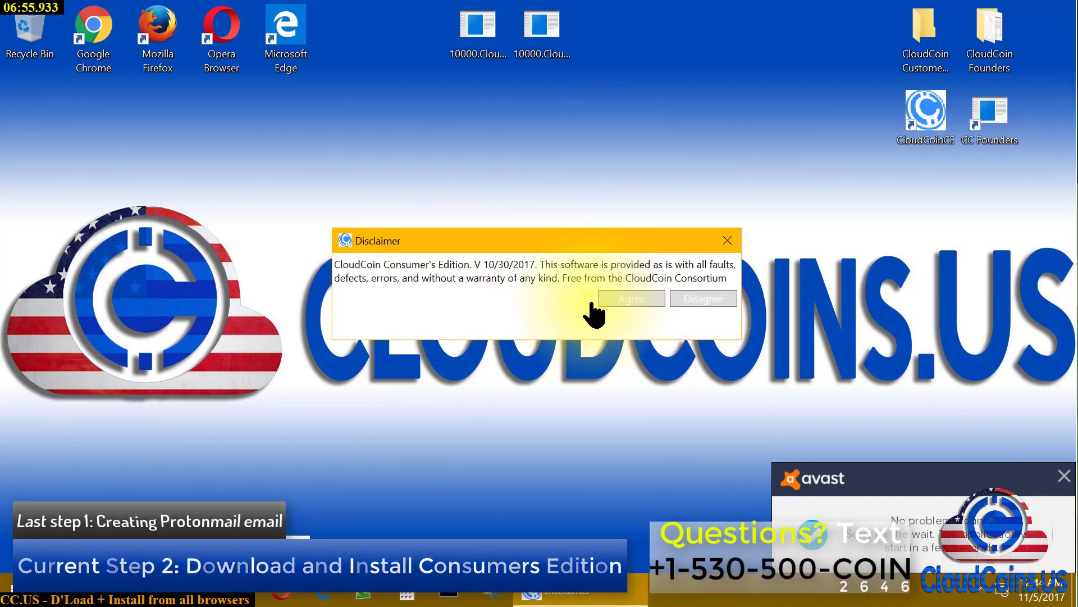
left_click(630, 301)
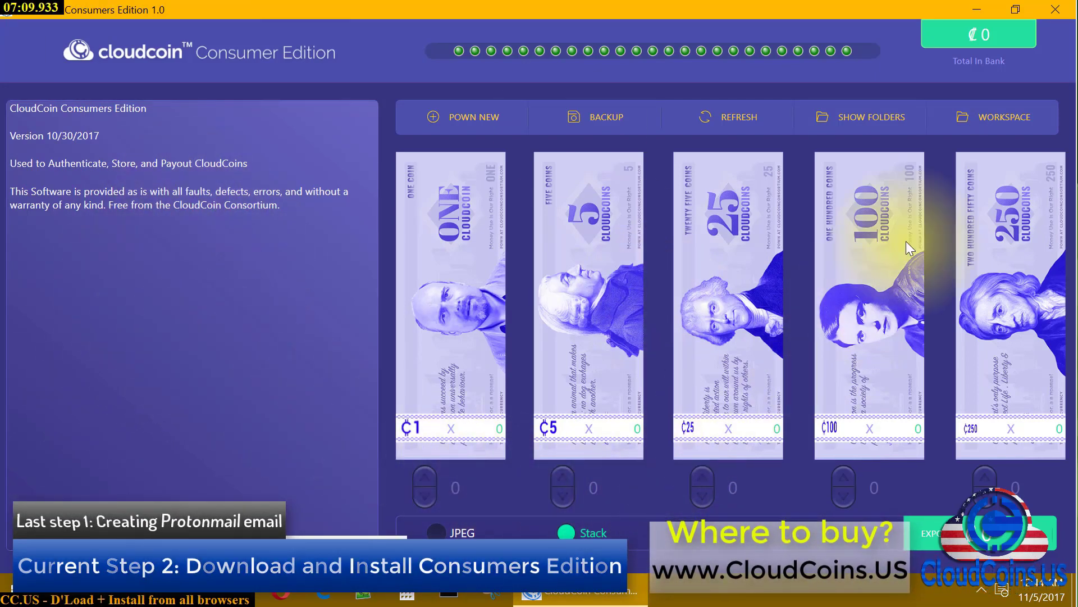
left_click(1058, 13)
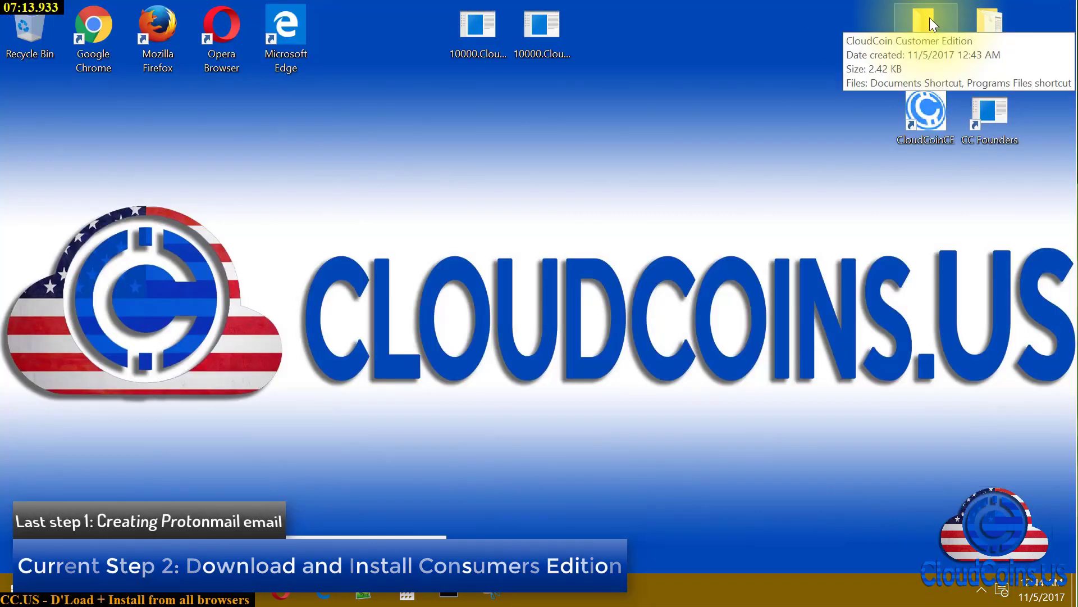
double_click(924, 60)
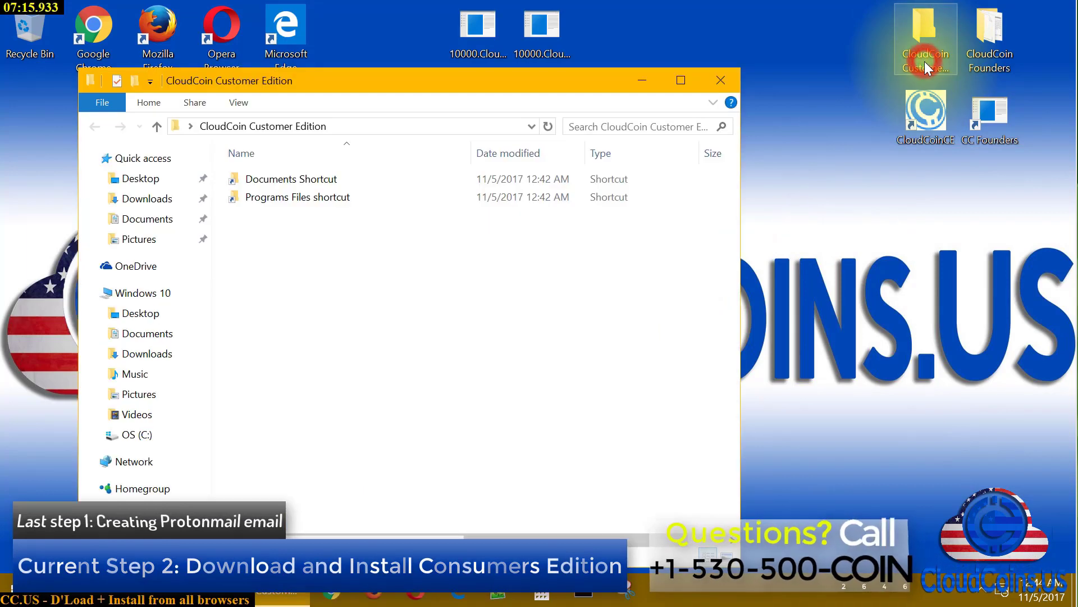
double_click(335, 178)
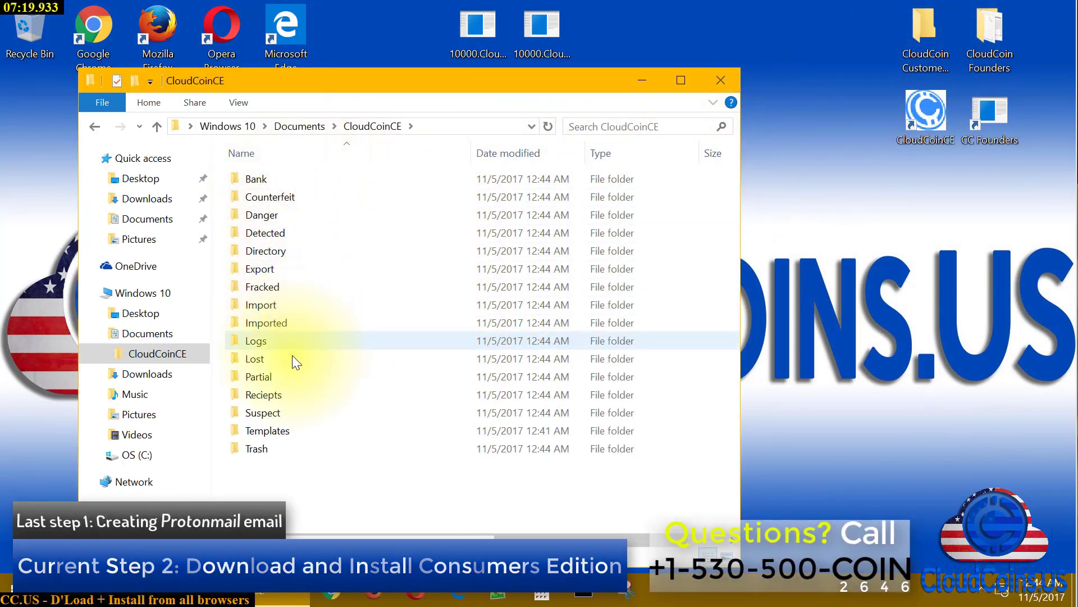
left_click(91, 126)
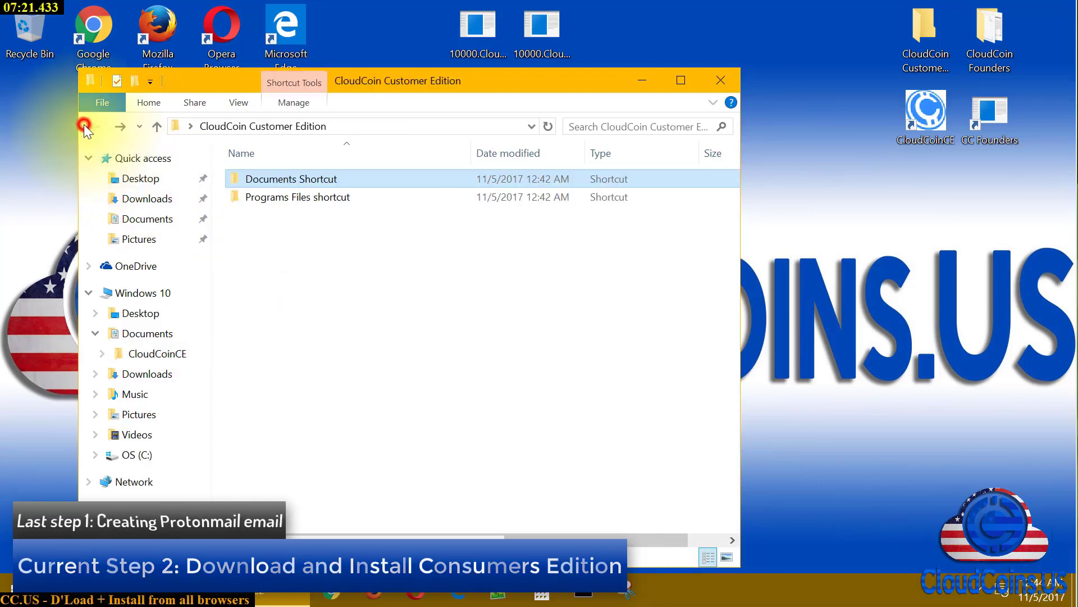
left_click(272, 198)
double_click(272, 198)
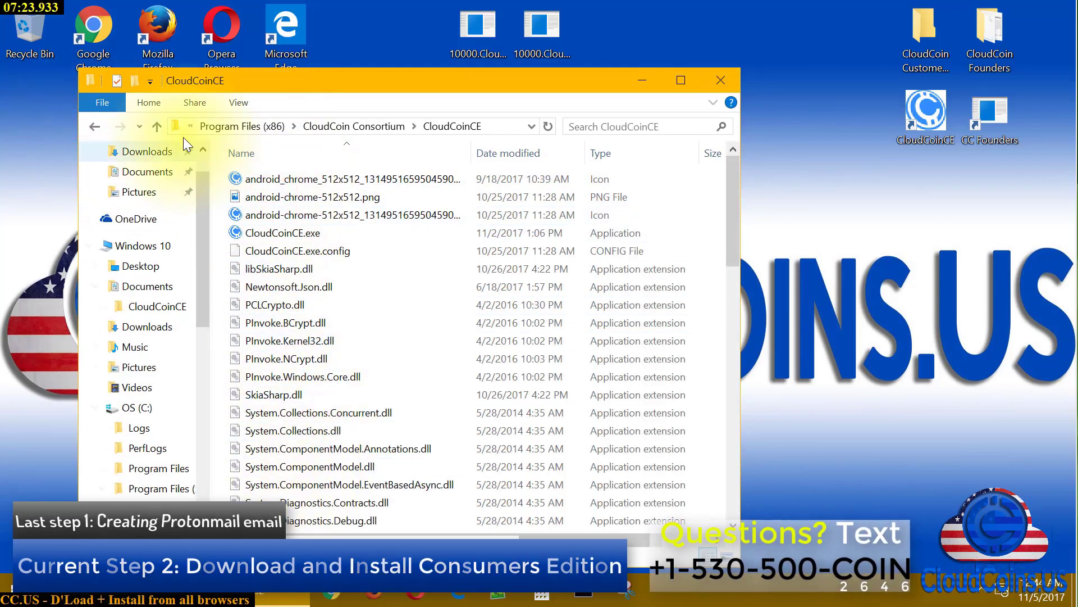
left_click(96, 126)
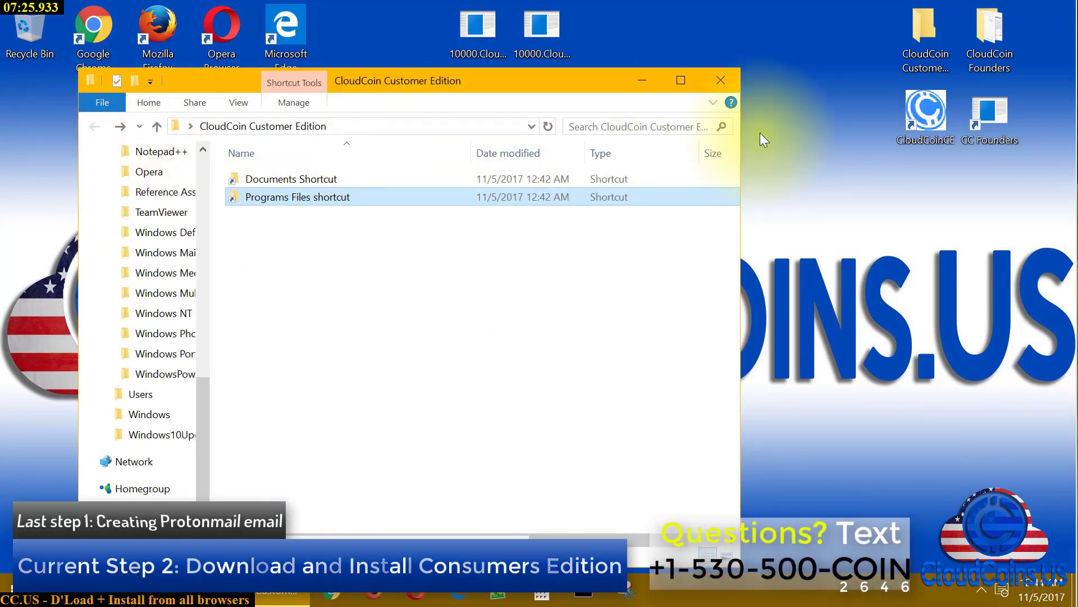
double_click(271, 177)
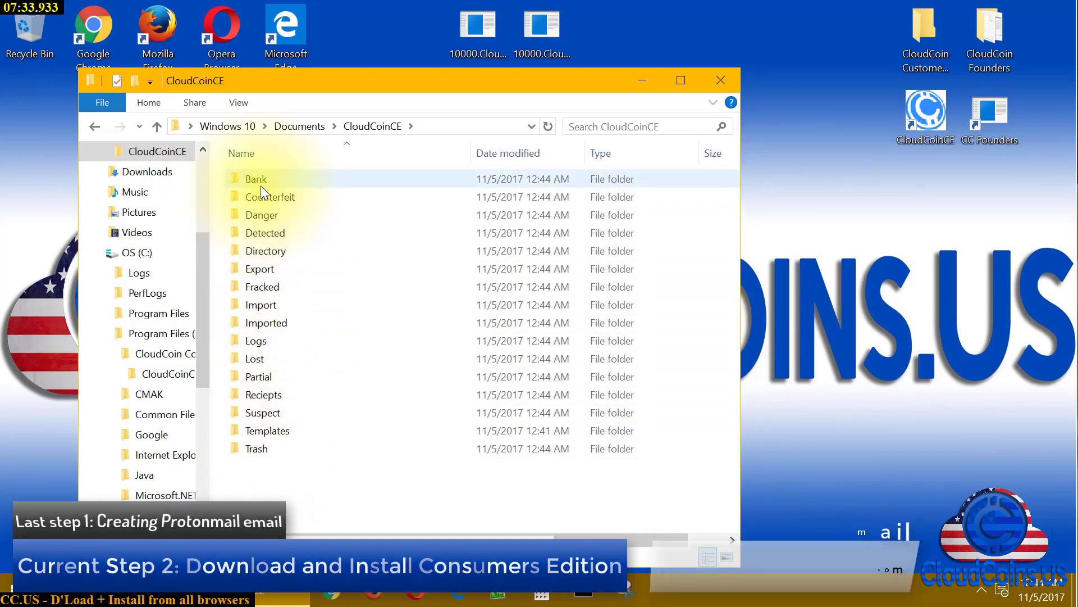
left_click(720, 80)
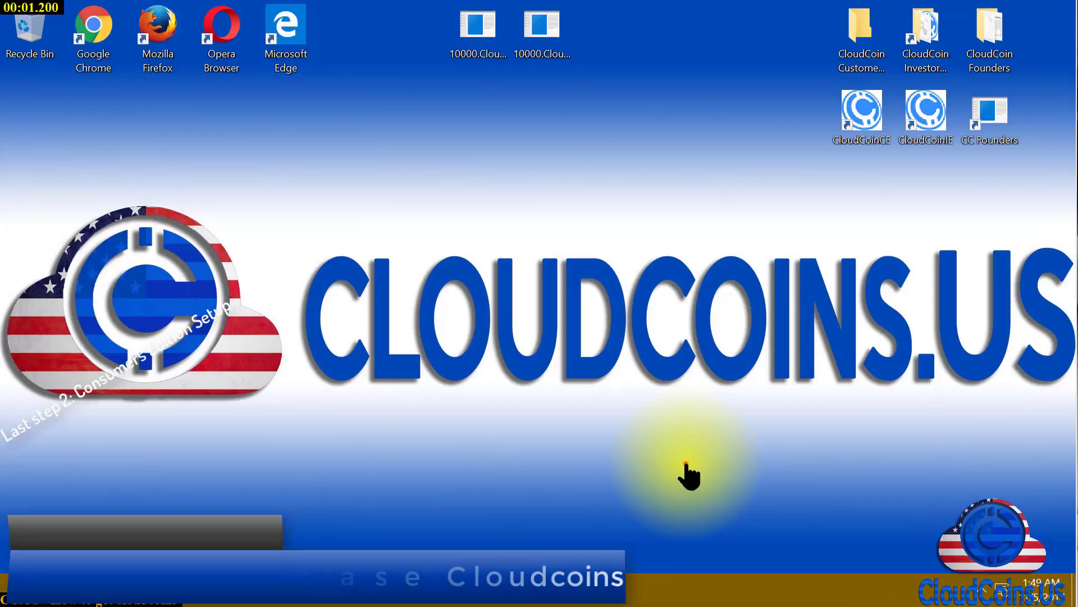
Google 'cloudcoins.us' in a new tab and open the CloudCoins.US home page result
left_click(686, 461)
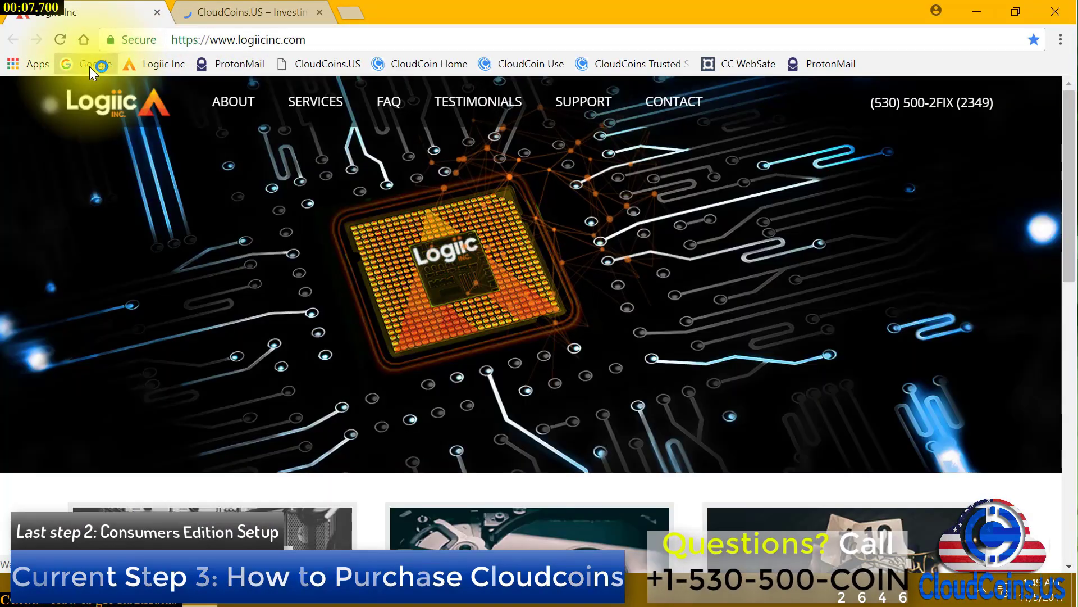
middle_click(90, 66)
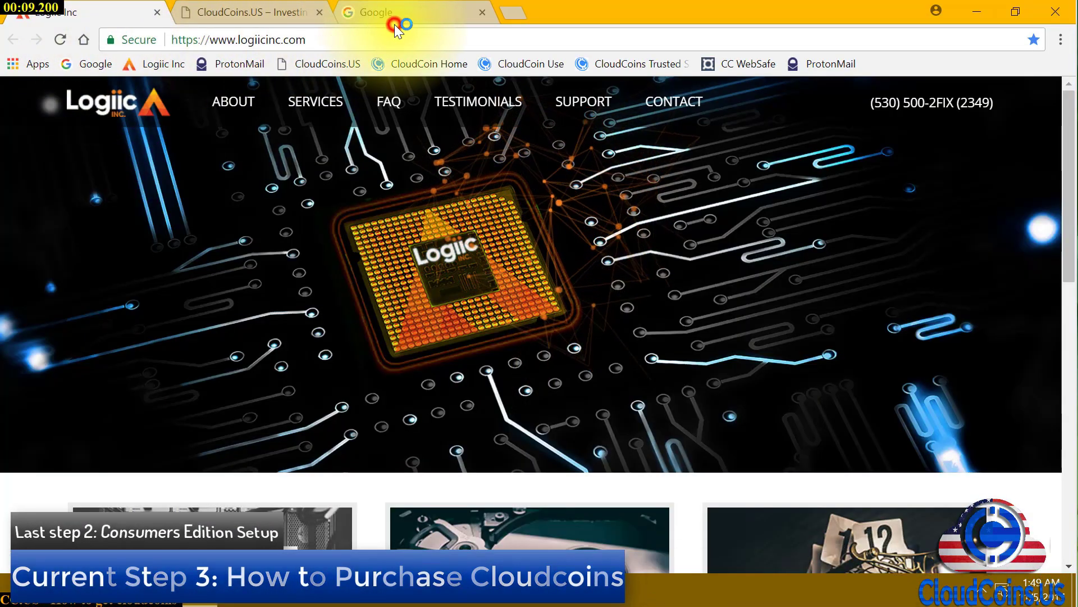
left_click(396, 18)
left_click(505, 364)
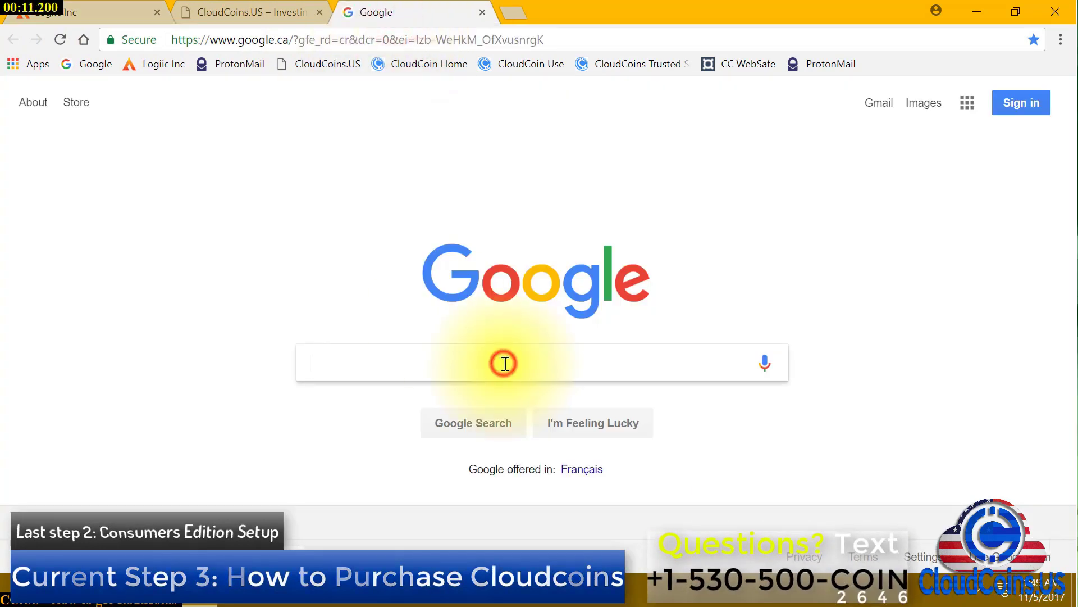
type("cloudcoin")
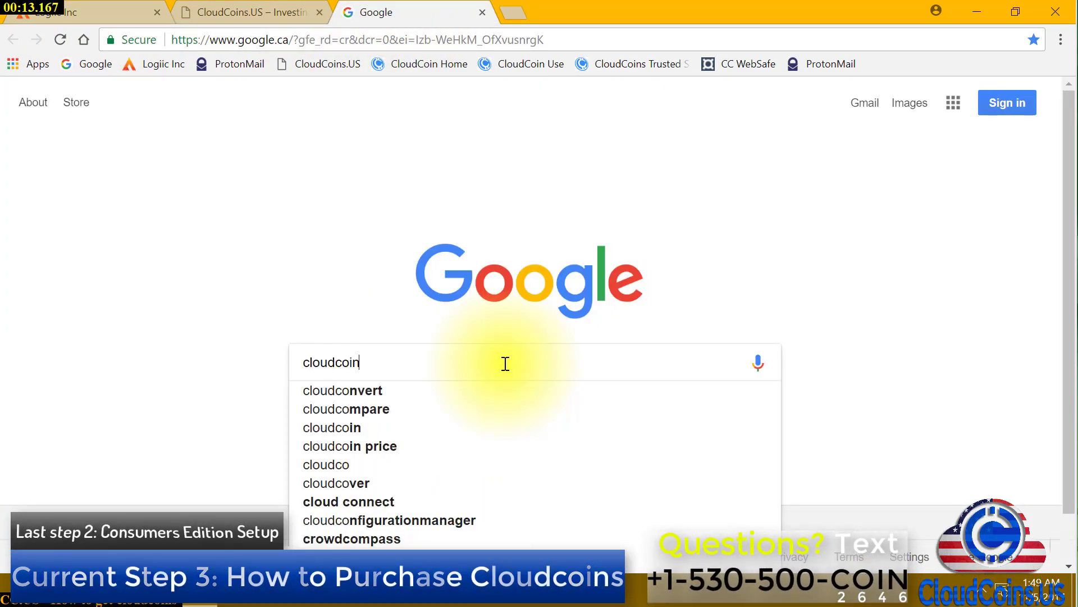
type("s.")
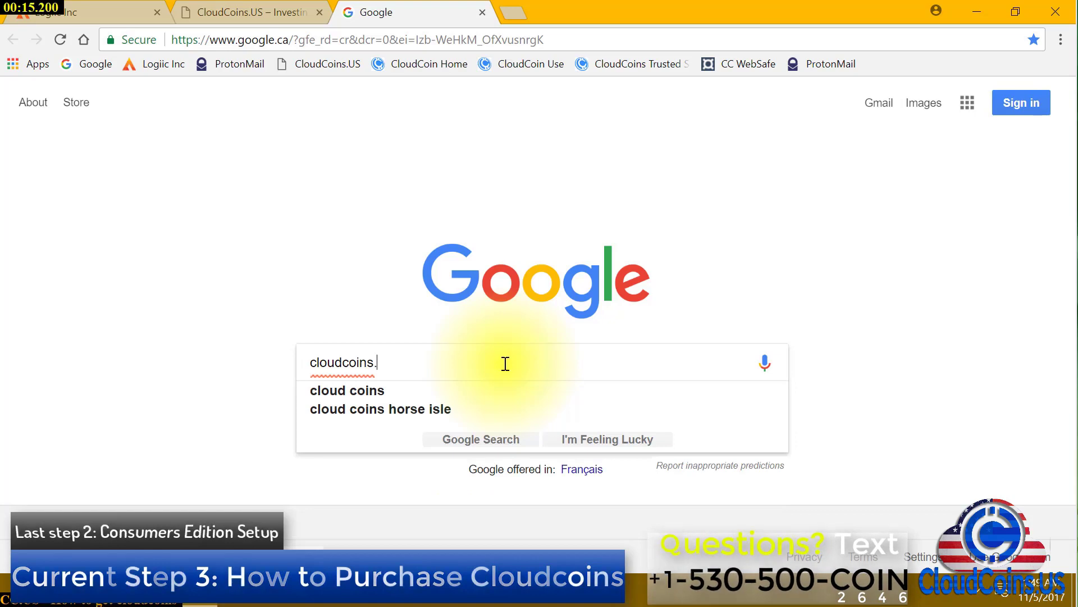
type("us")
key("Return")
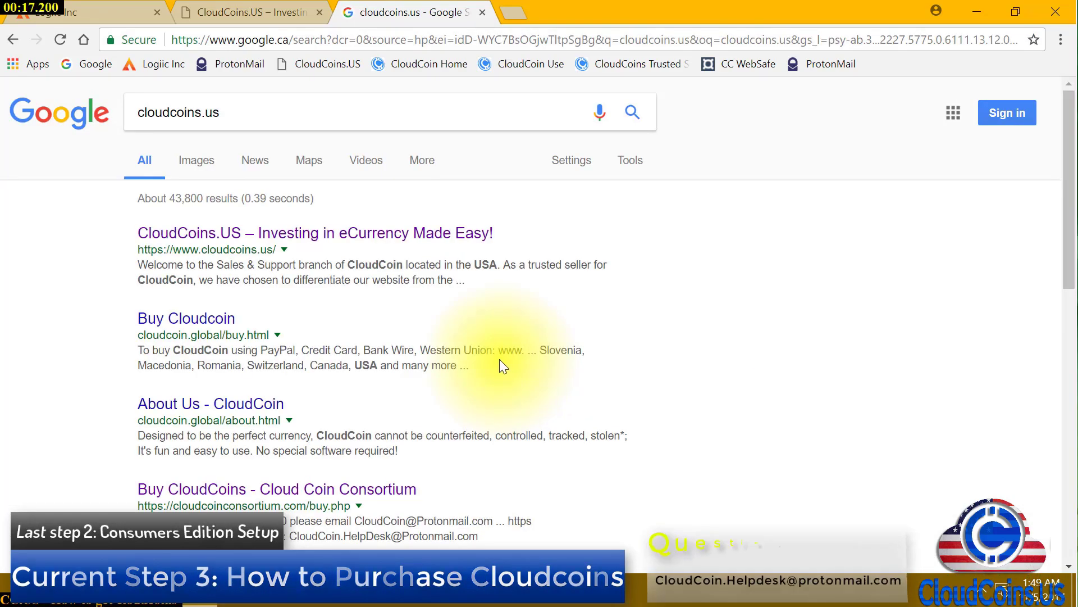
left_click(382, 232)
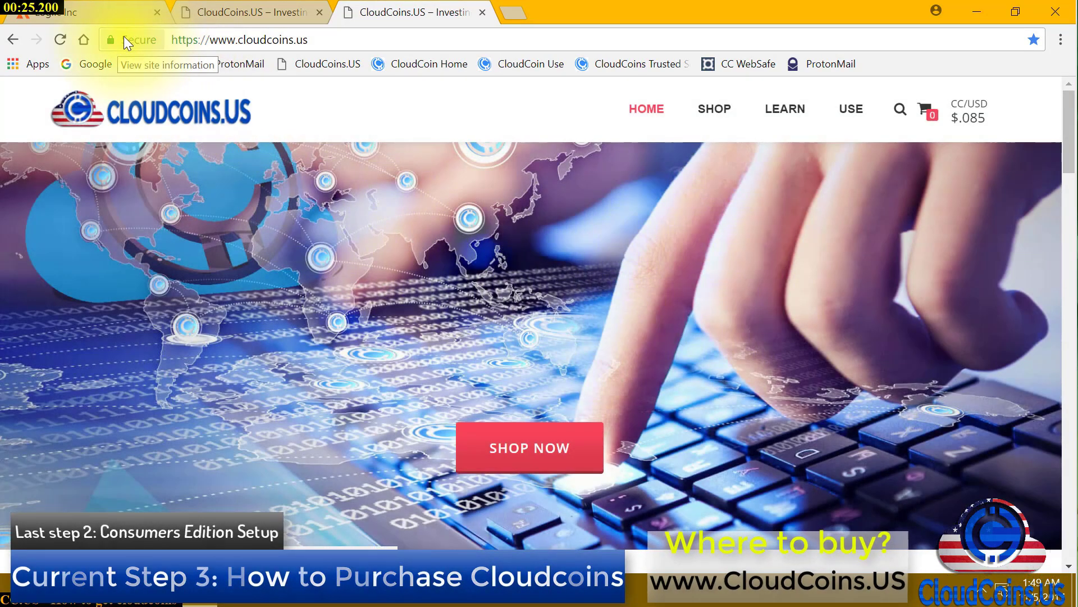
left_click_drag(136, 42, 870, 66)
right_click(935, 65)
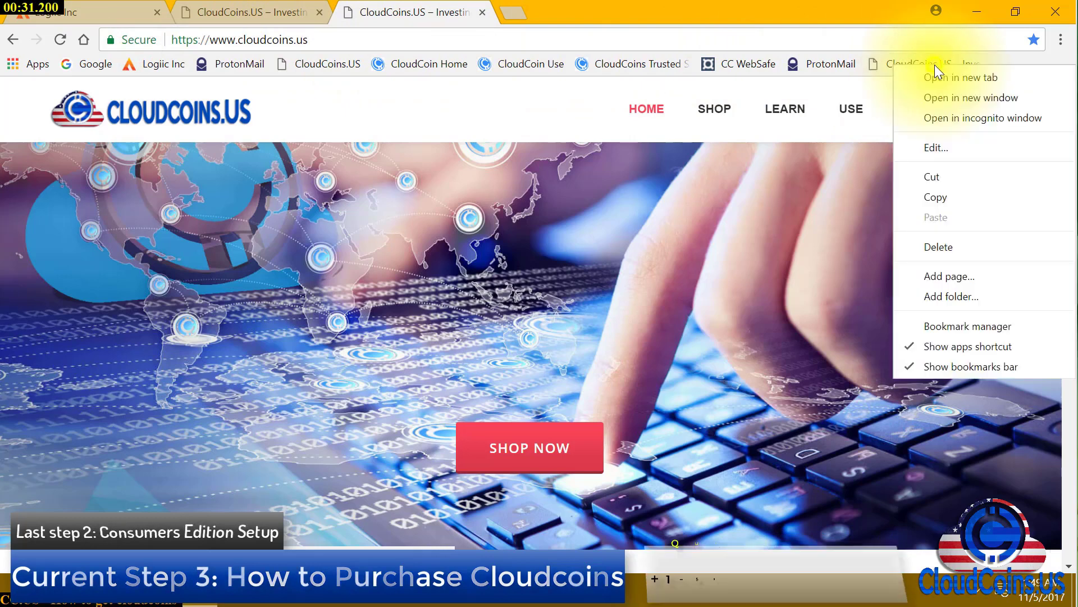
left_click(962, 149)
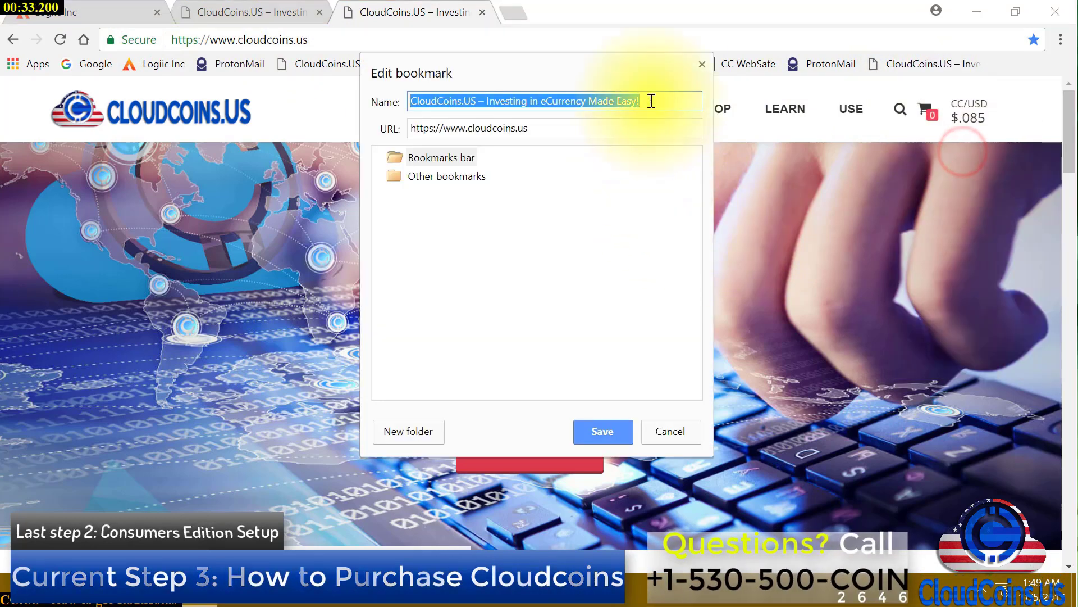
left_click_drag(652, 100, 475, 133)
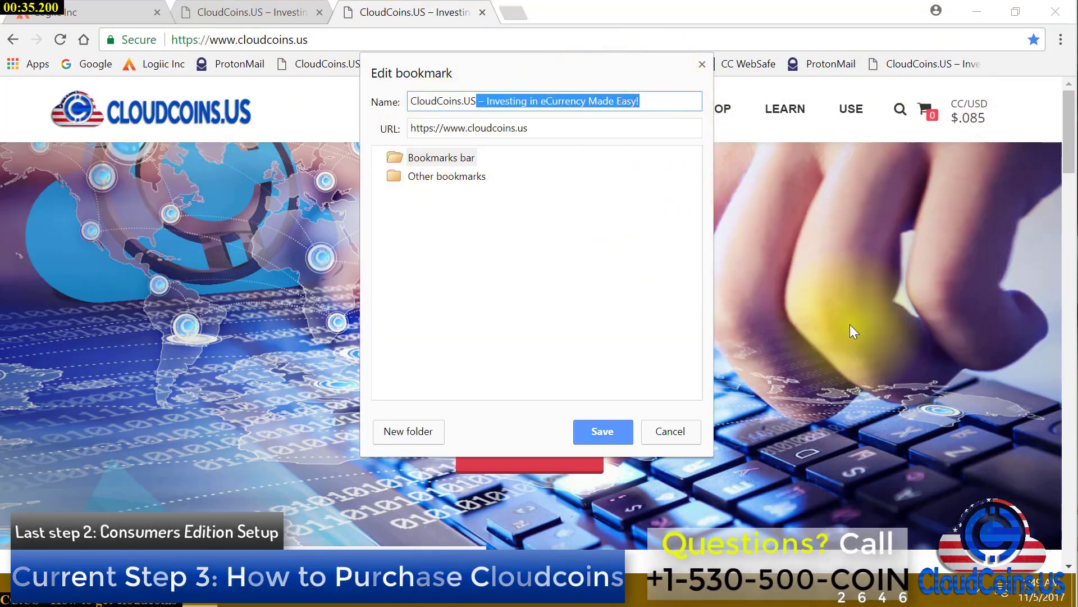
key("BackSpace")
key("Return")
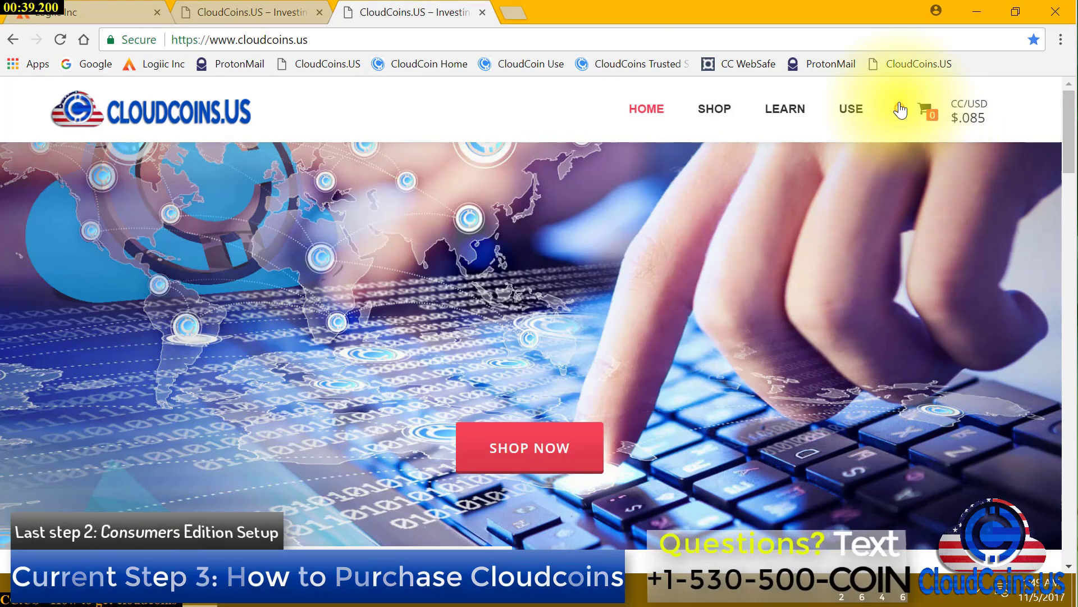
Test the new bookmark in a fresh tab and close the duplicate tab
middle_click(908, 61)
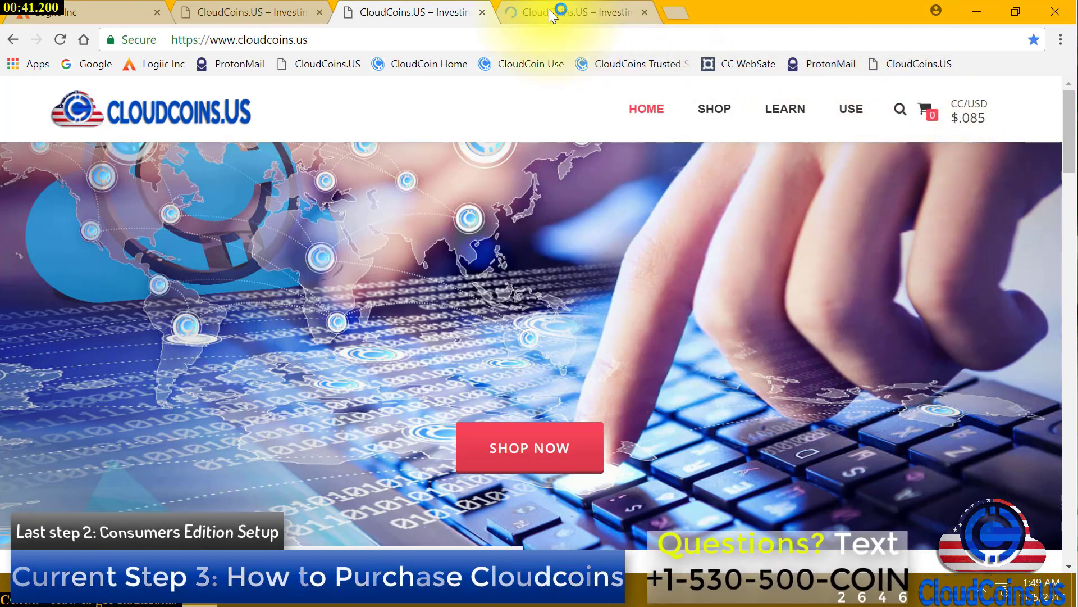
left_click(549, 10)
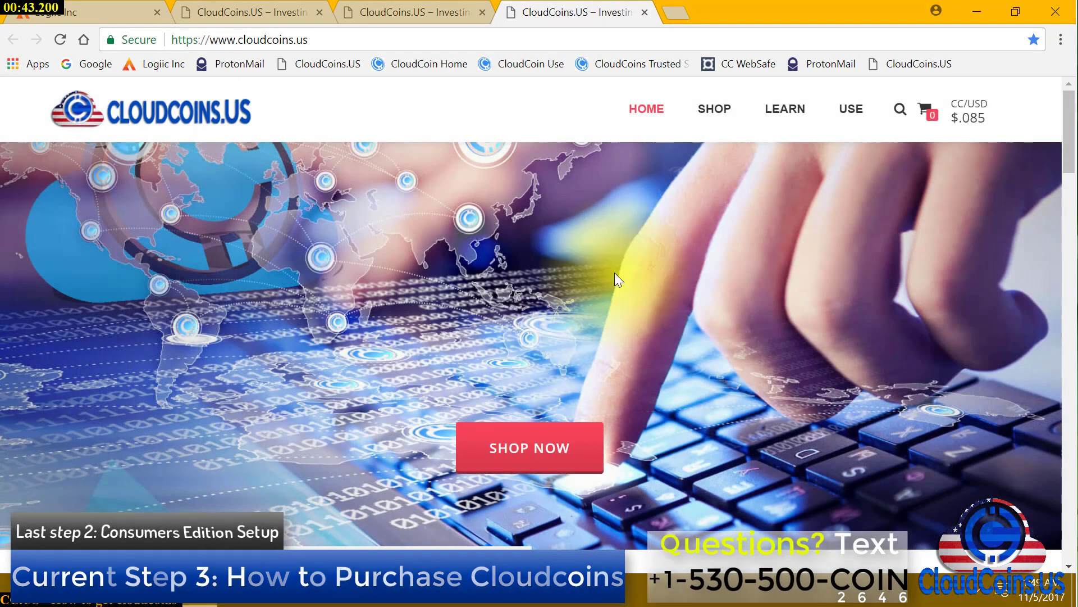
middle_click(530, 17)
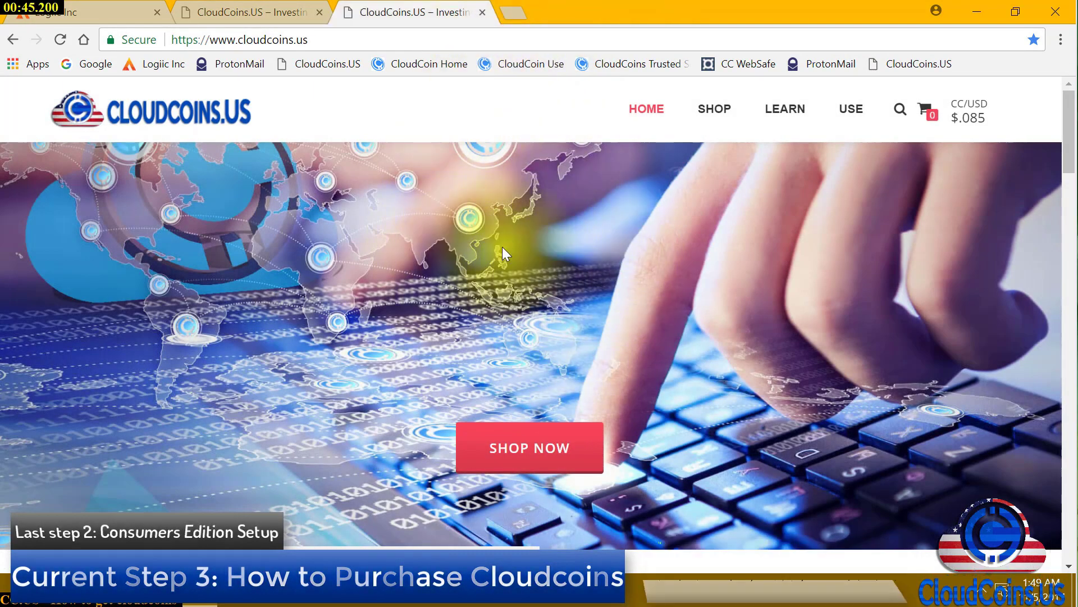
scroll(692, 334, "down", 5)
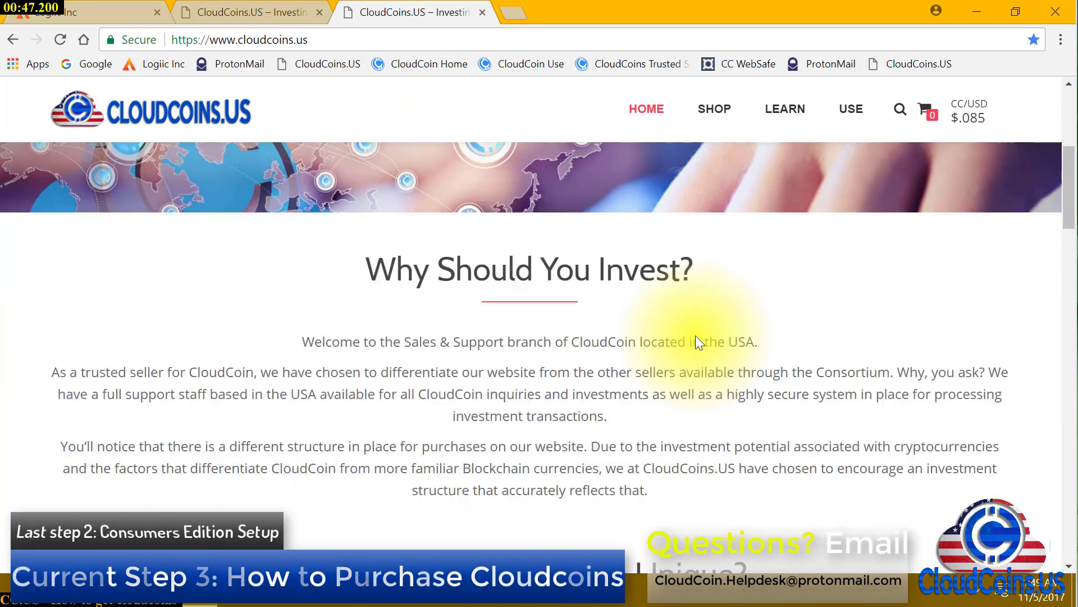
Scroll to the shop's pricing tiers and add the $850 Starters bundle to the cart
scroll(489, 414, "down", 7)
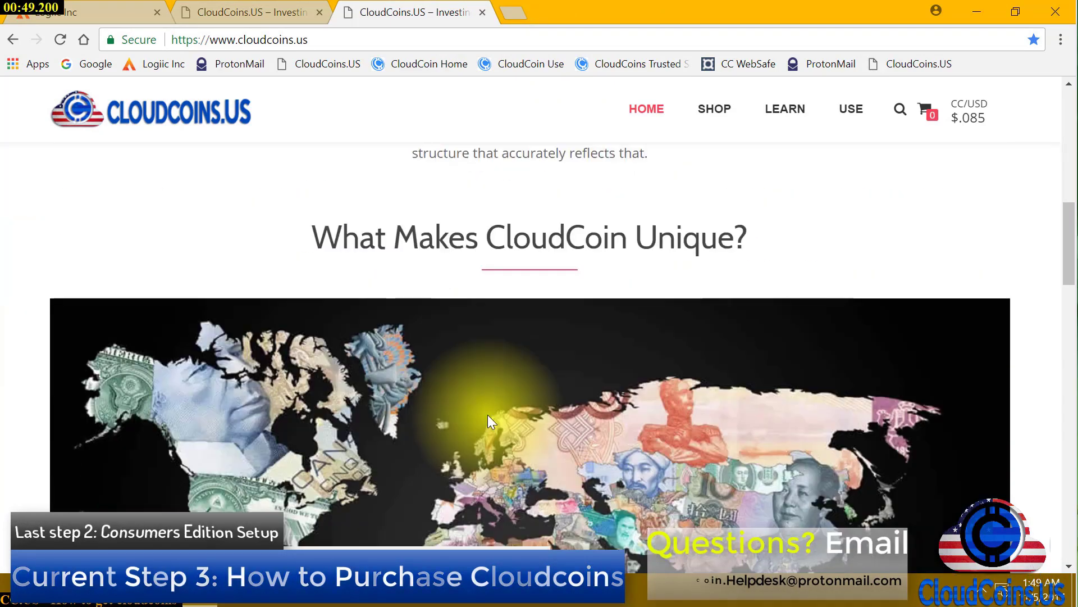
scroll(497, 418, "down", 3)
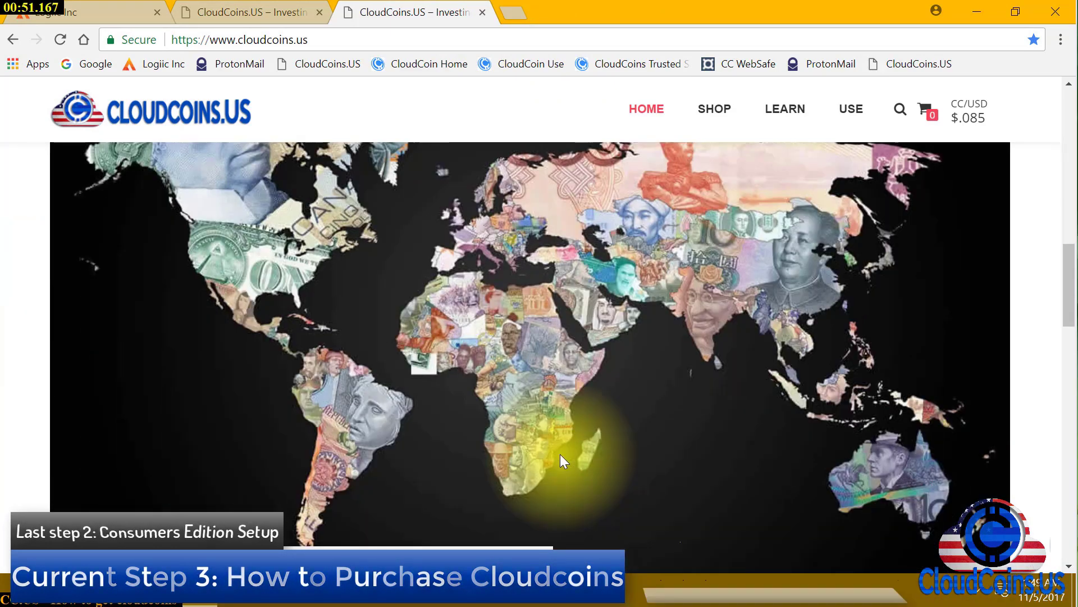
scroll(565, 455, "down", 5)
scroll(570, 455, "down", 3)
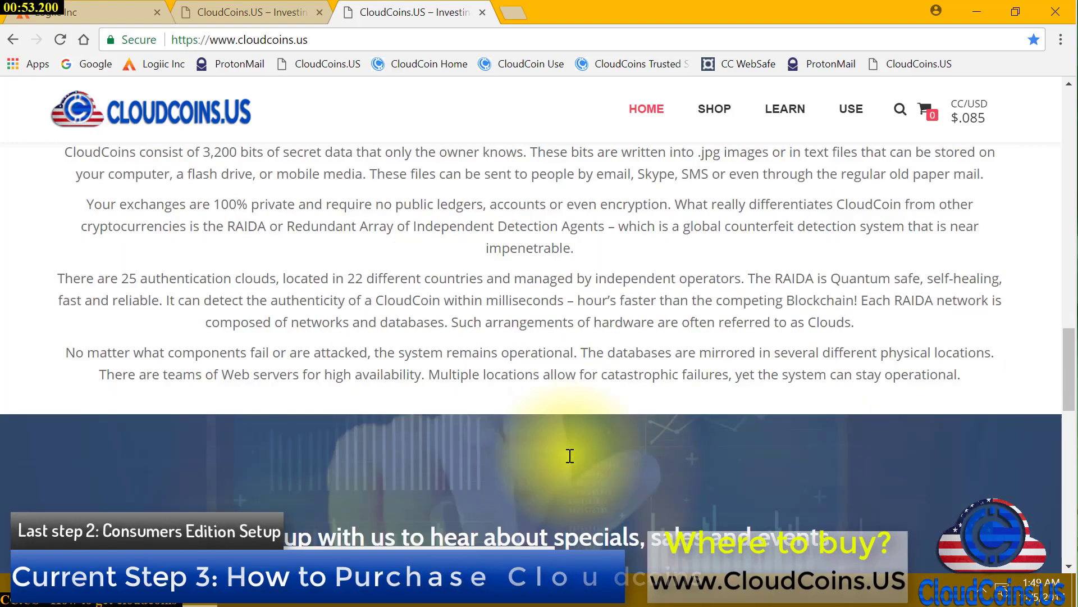
scroll(568, 454, "up", 1)
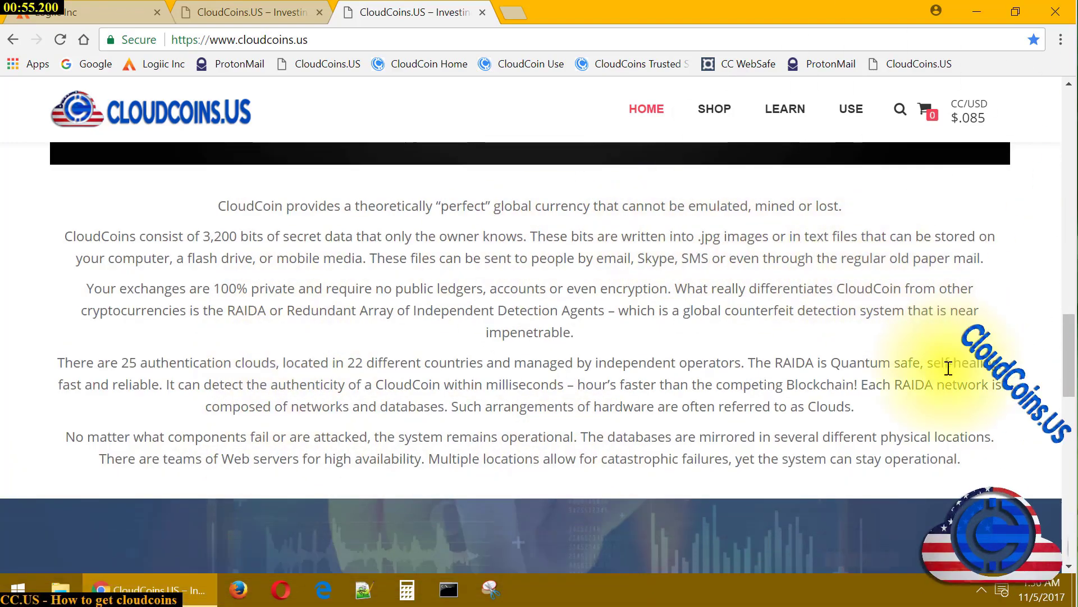
scroll(959, 385, "down", 3)
scroll(959, 386, "down", 7)
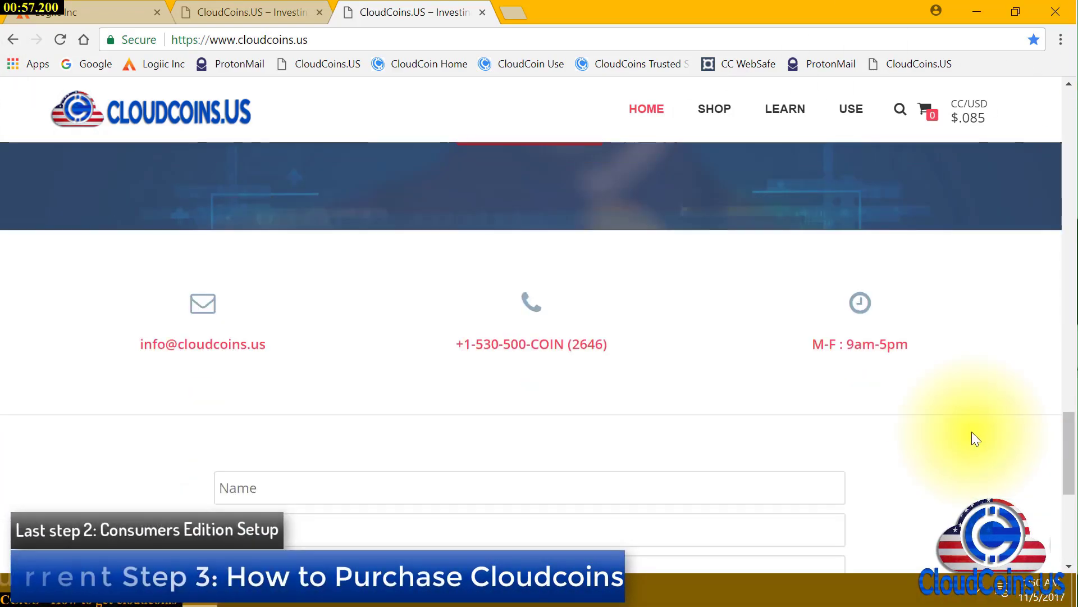
scroll(974, 441, "up", 7)
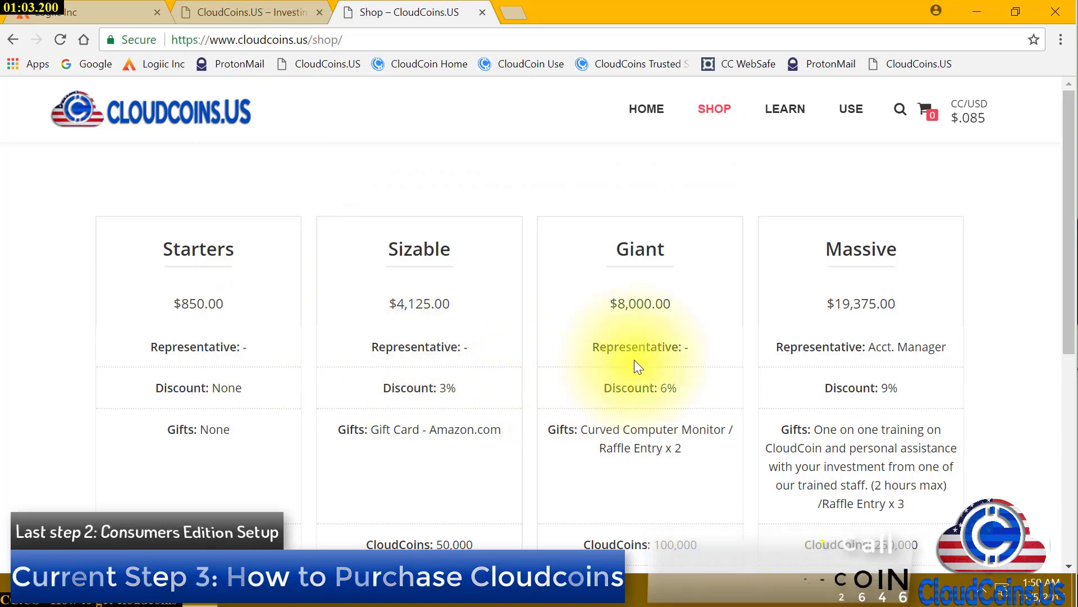
scroll(917, 360, "down", 1)
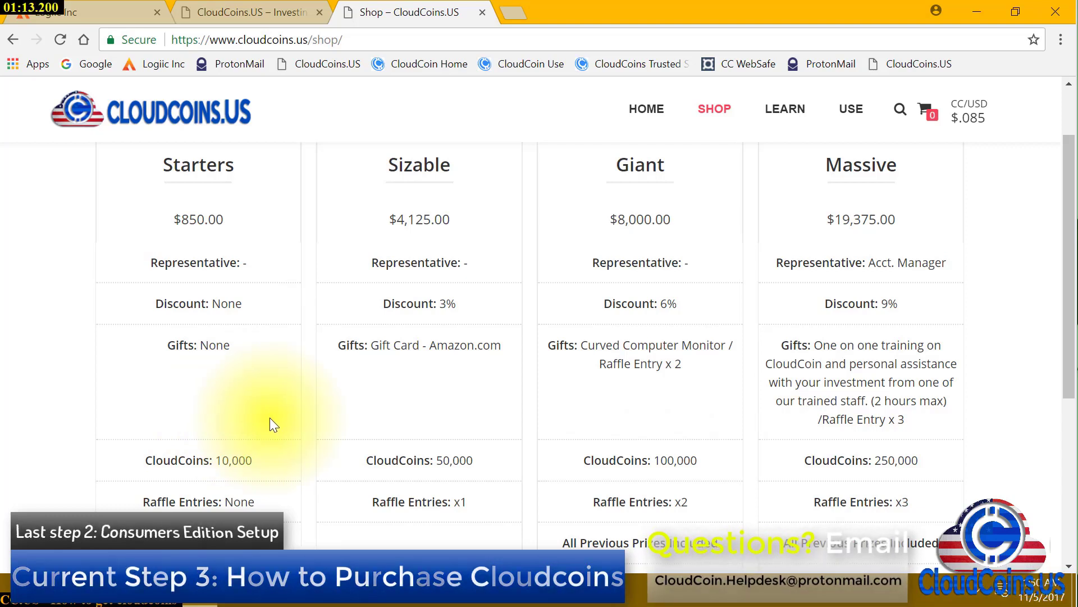
scroll(271, 419, "down", 3)
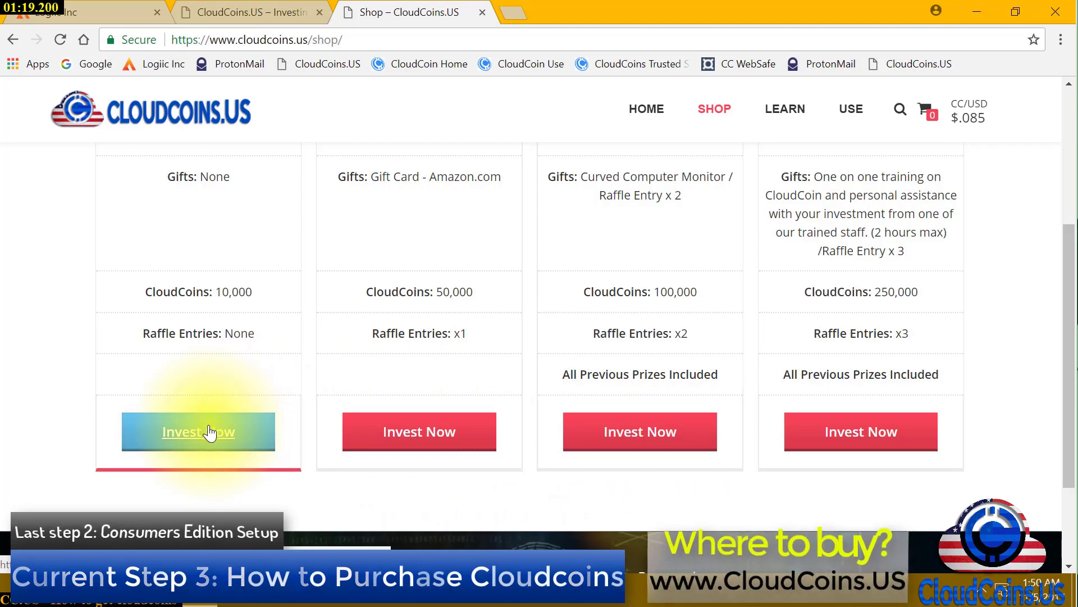
scroll(209, 433, "down", 3)
scroll(200, 294, "up", 4)
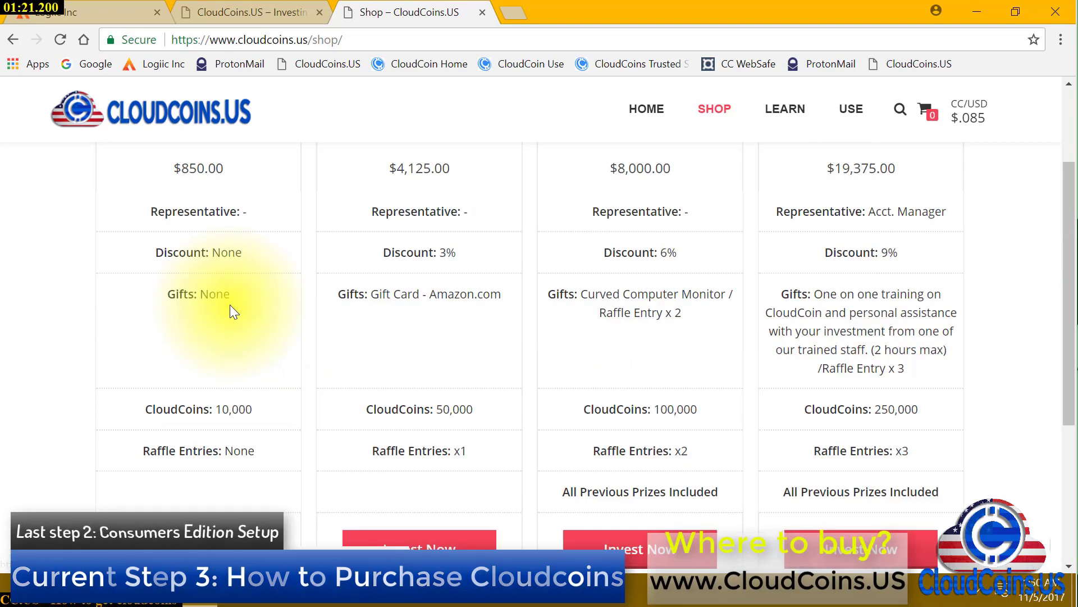
scroll(231, 308, "down", 1)
left_click(197, 452)
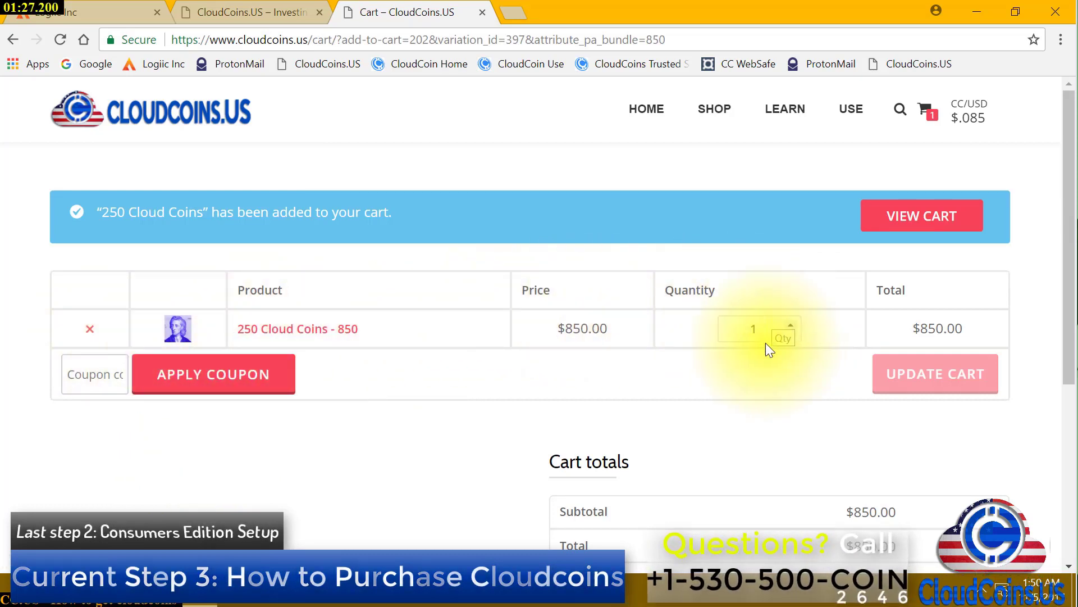
Update the cart to 2 bundles totalling $1,700.00 and proceed to checkout
left_click(789, 323)
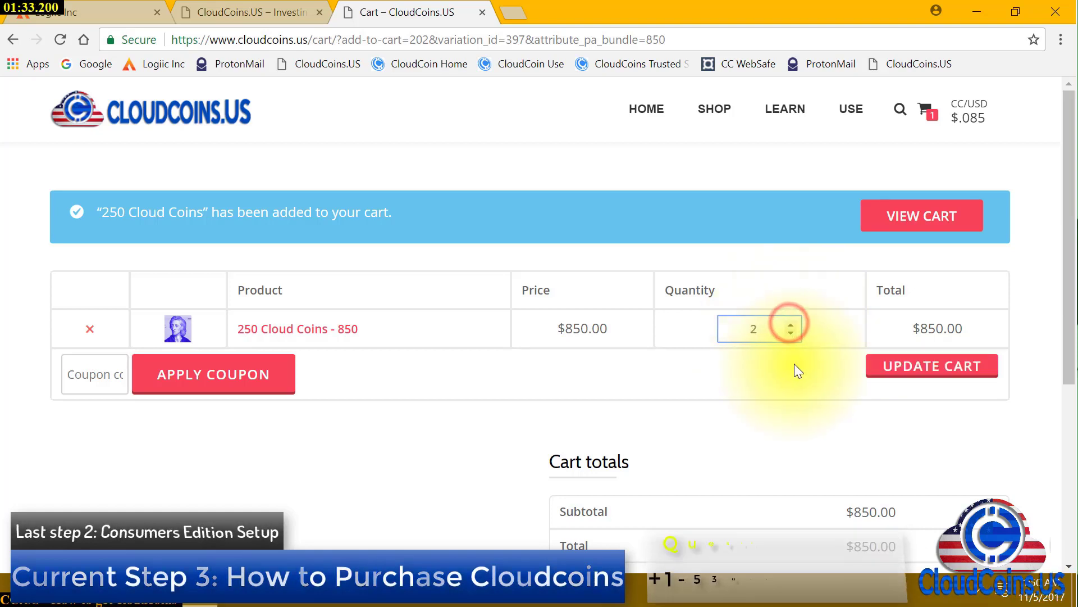
left_click(916, 370)
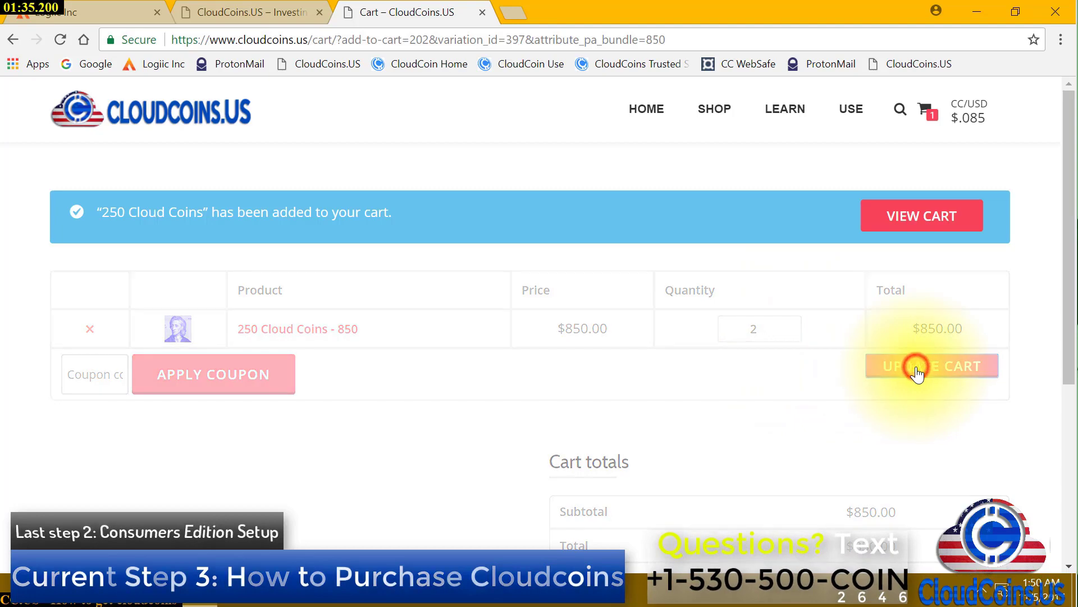
scroll(905, 400, "down", 1)
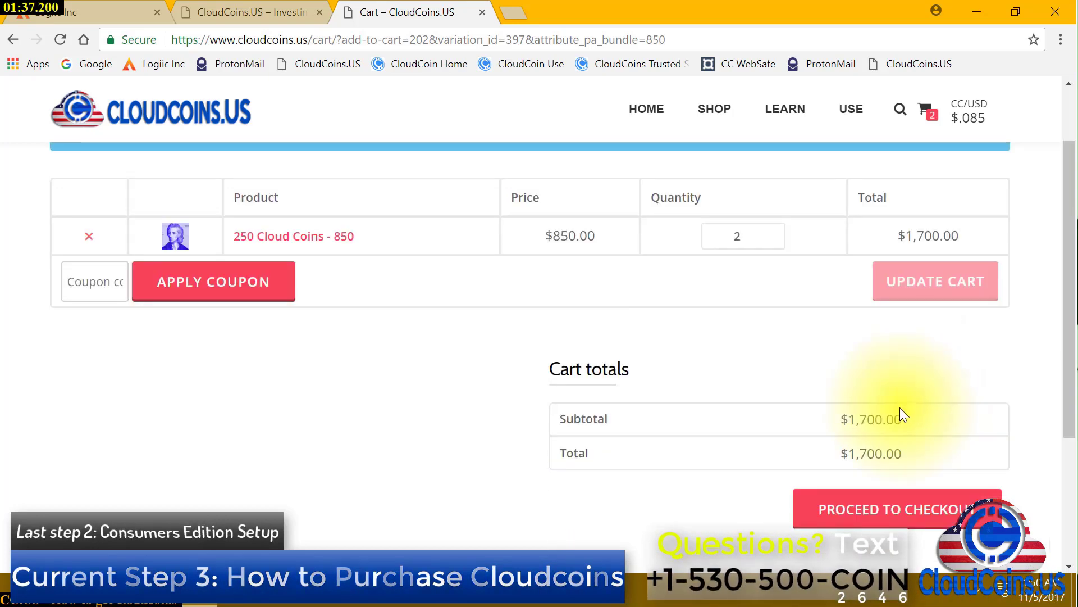
left_click(916, 510)
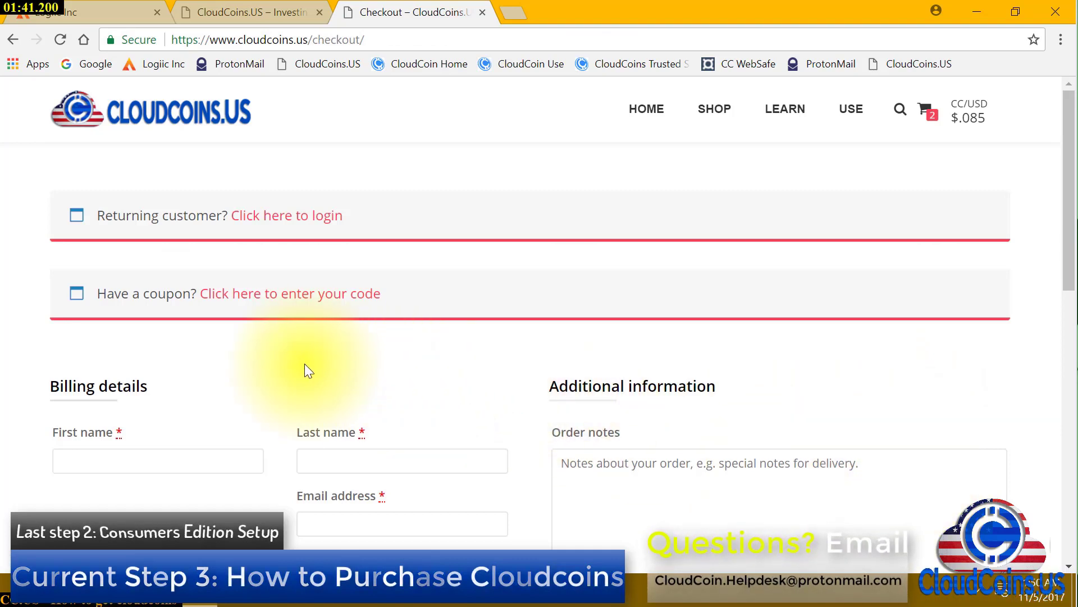
Fill in the billing first name, last name and e-mail address
scroll(304, 370, "down", 1)
left_click(188, 378)
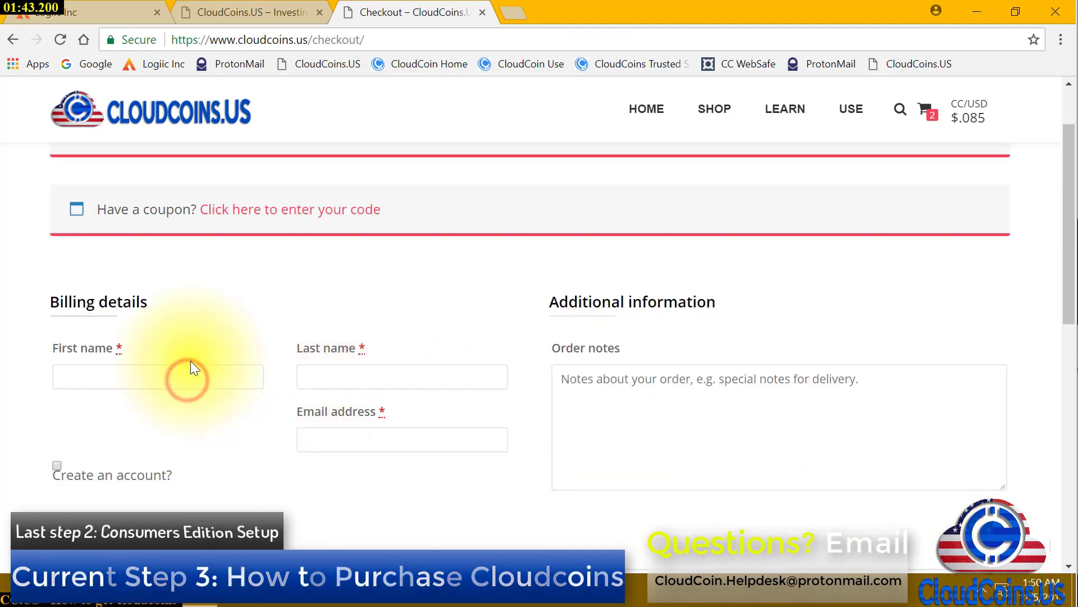
type("John")
key("BackSpace")
key("BackSpace")
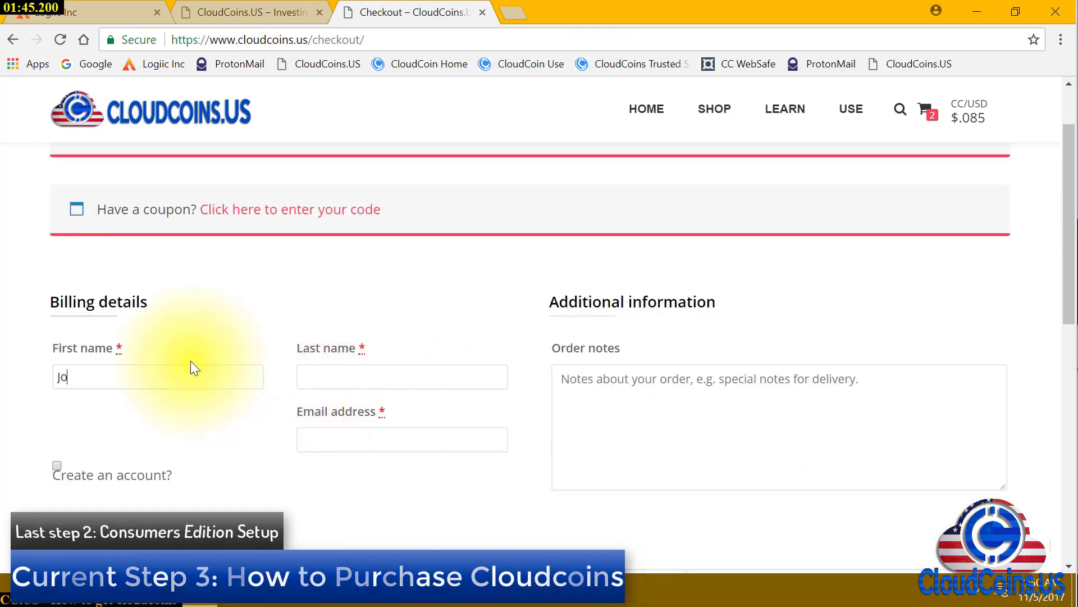
type("hn")
key("Tab")
type("Smith")
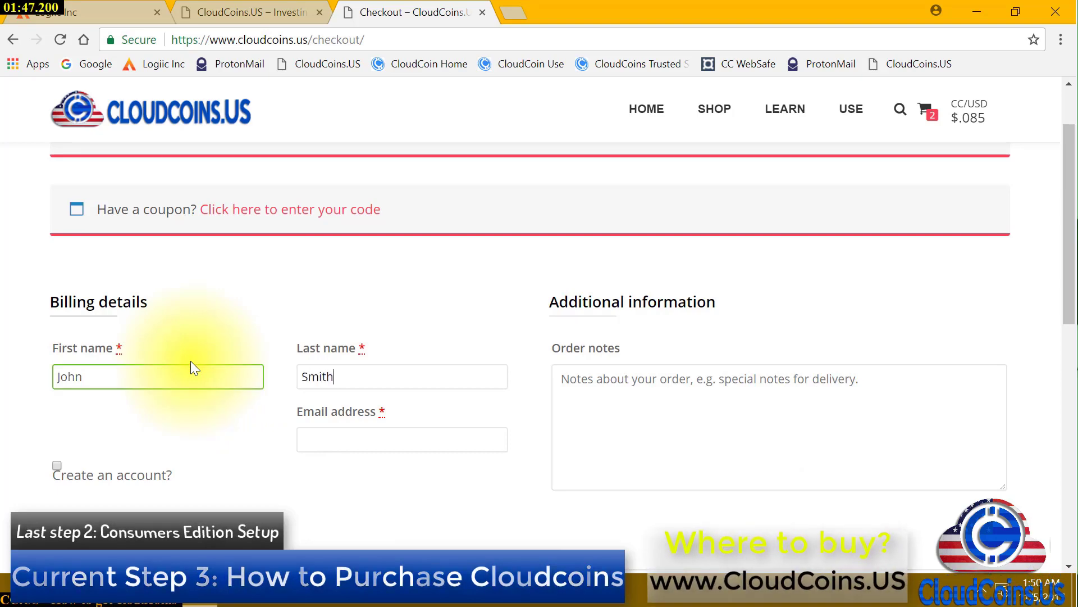
key("Tab")
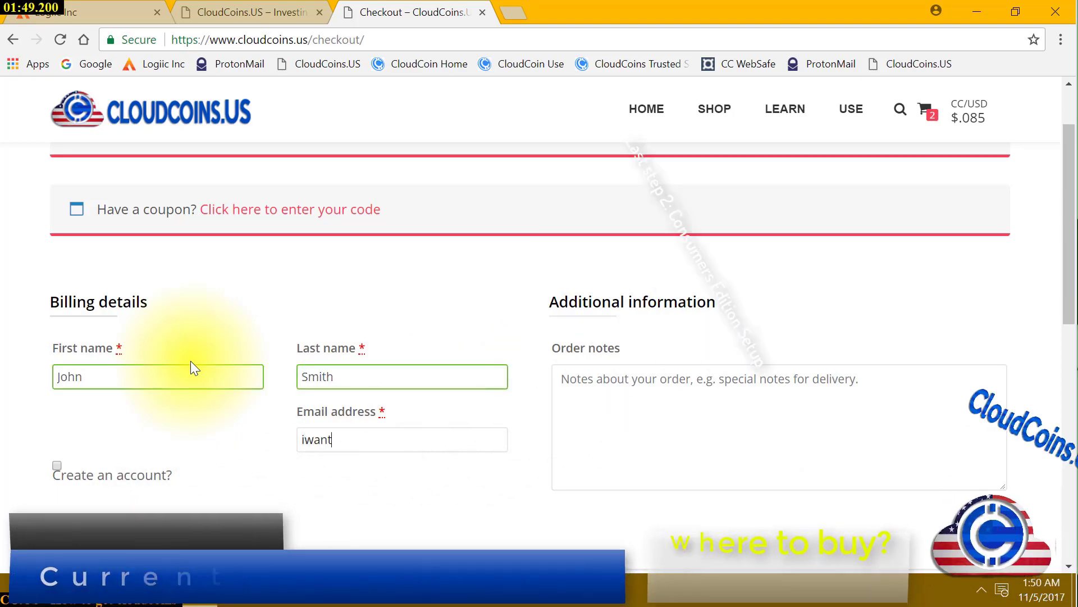
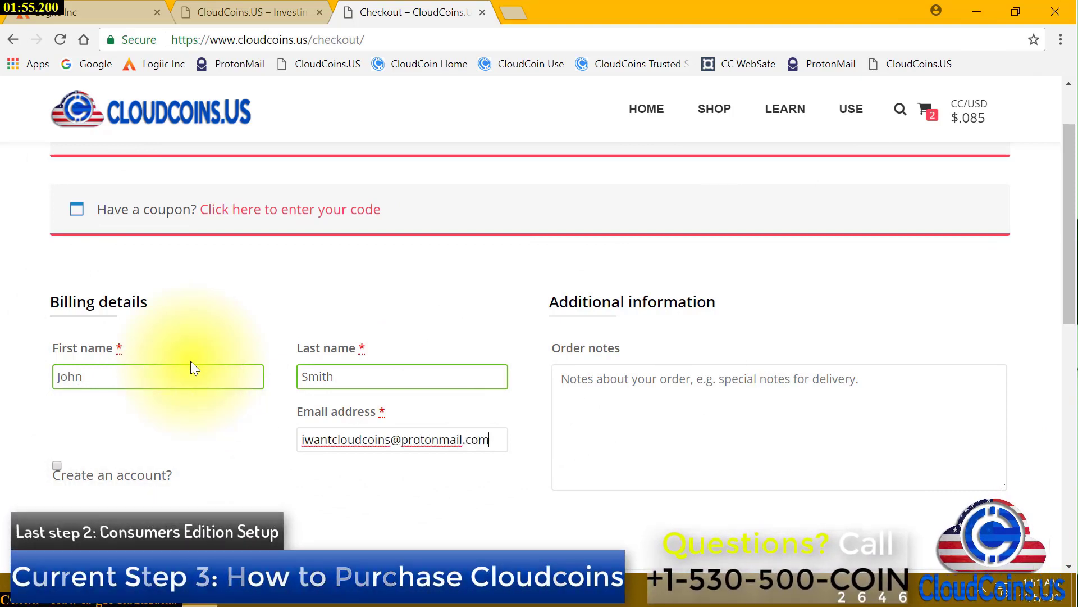
left_click(760, 426)
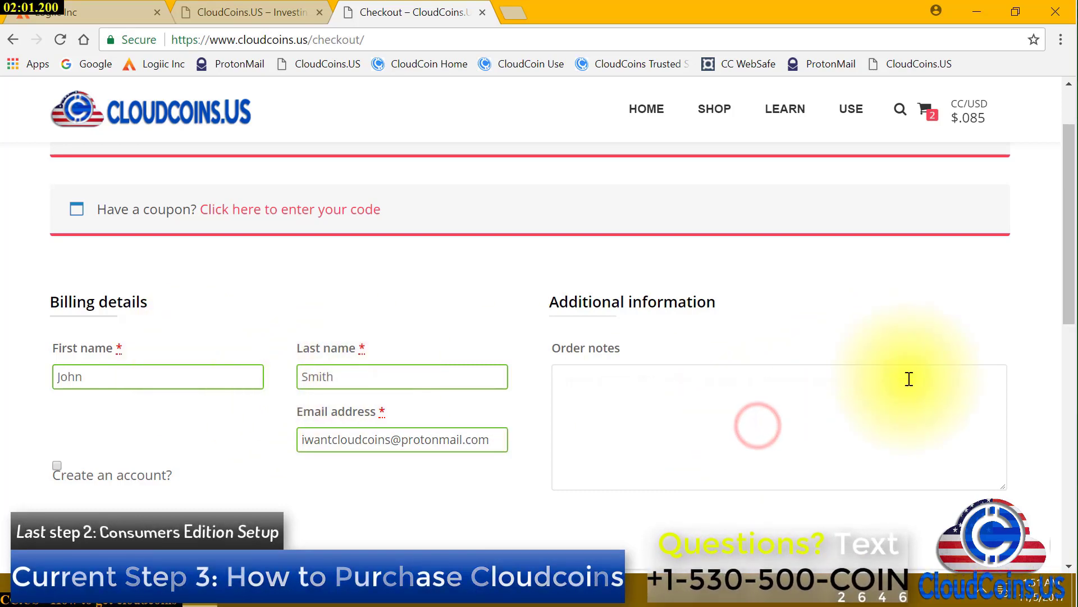
Place the $1,700.00 order paid by direct bank transfer
scroll(907, 379, "down", 2)
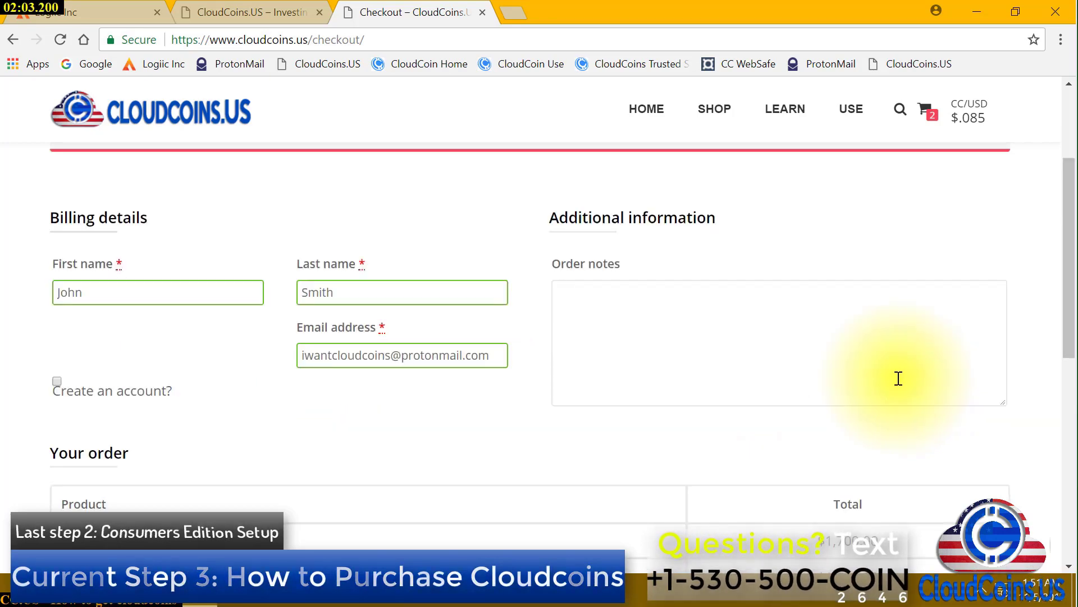
scroll(898, 378, "down", 2)
scroll(894, 384, "up", 4)
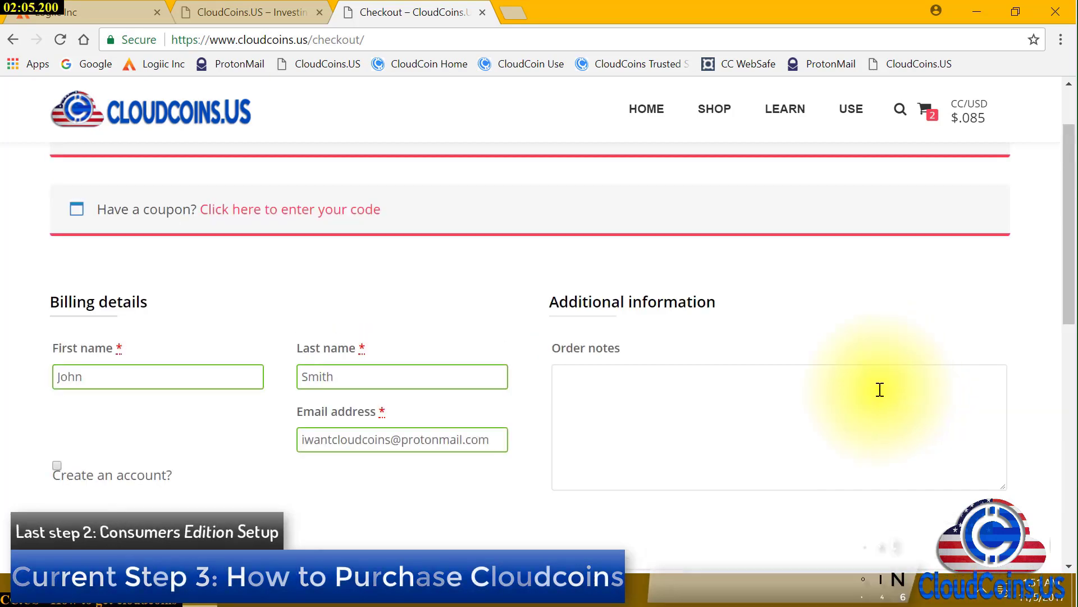
scroll(880, 389, "down", 2)
left_click(873, 392)
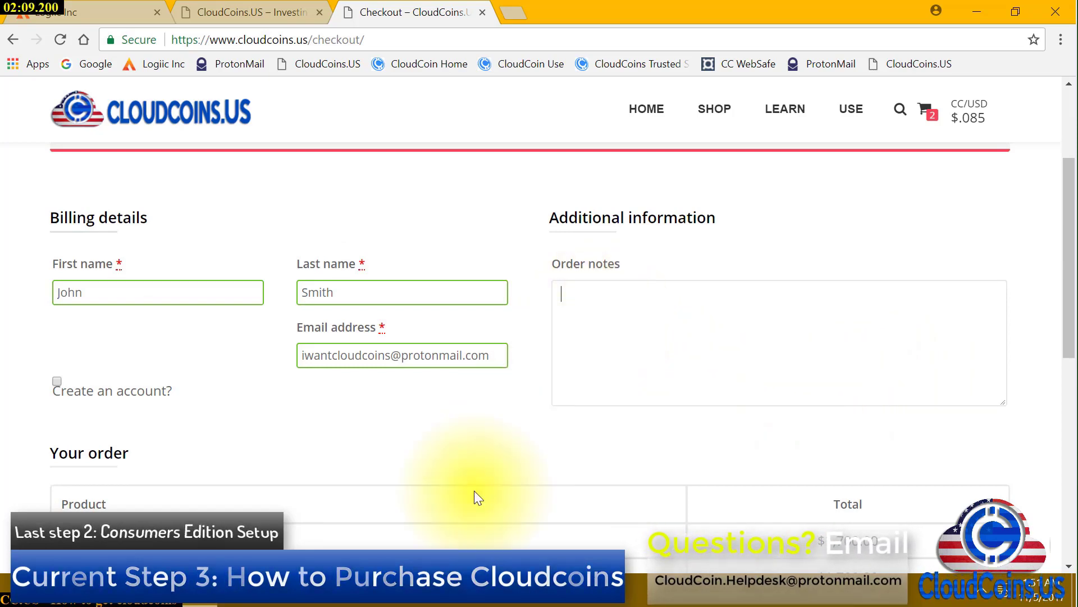
scroll(475, 492, "down", 4)
scroll(614, 406, "down", 2)
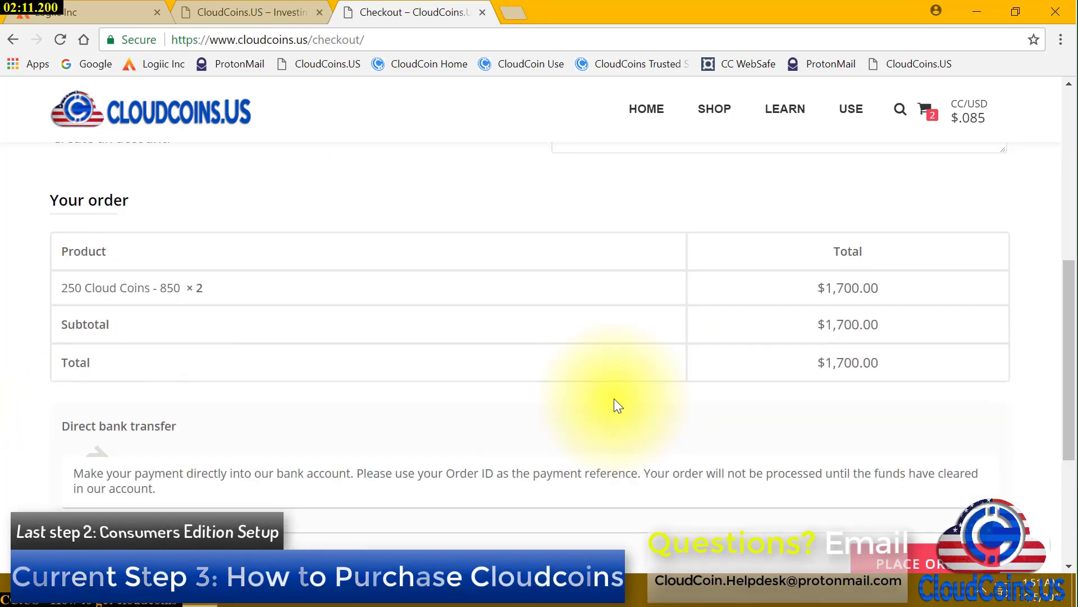
scroll(253, 393, "down", 2)
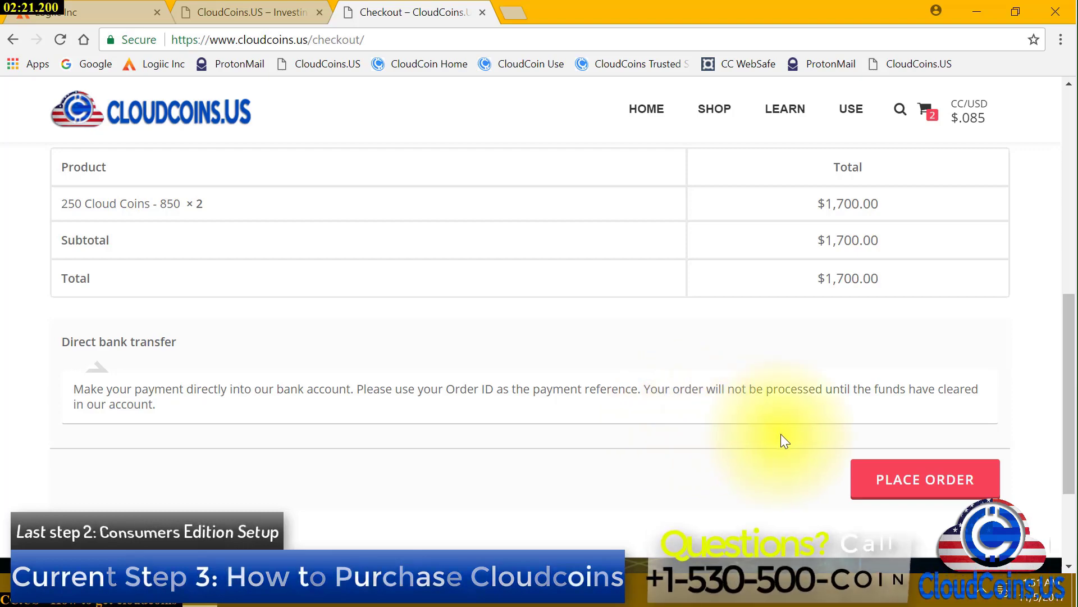
scroll(814, 468, "down", 3)
scroll(787, 461, "up", 3)
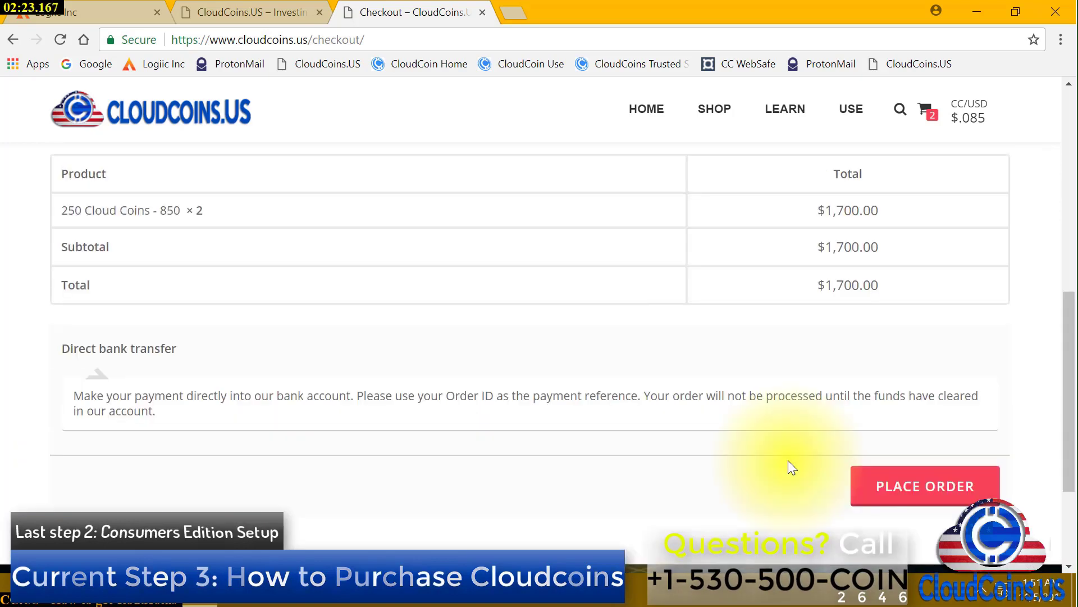
left_click(954, 495)
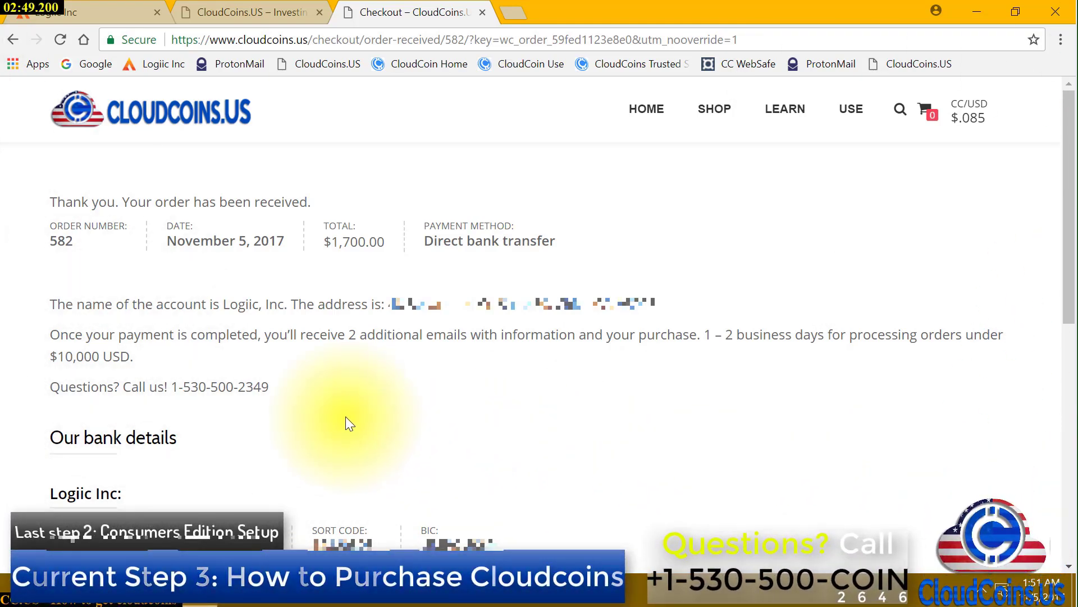
scroll(345, 420, "down", 1)
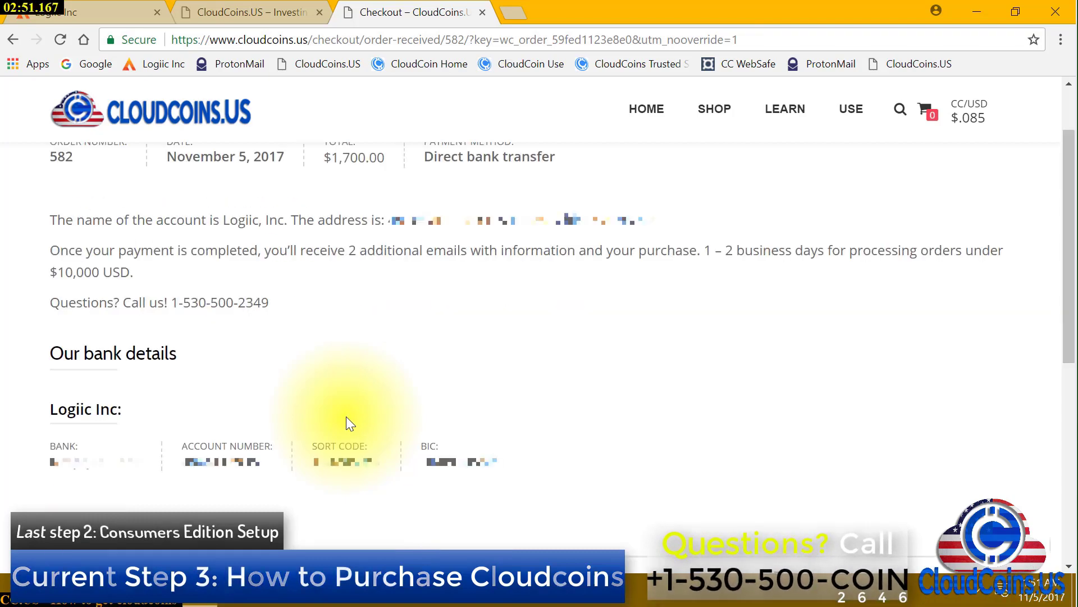
scroll(346, 418, "down", 1)
scroll(344, 418, "down", 1)
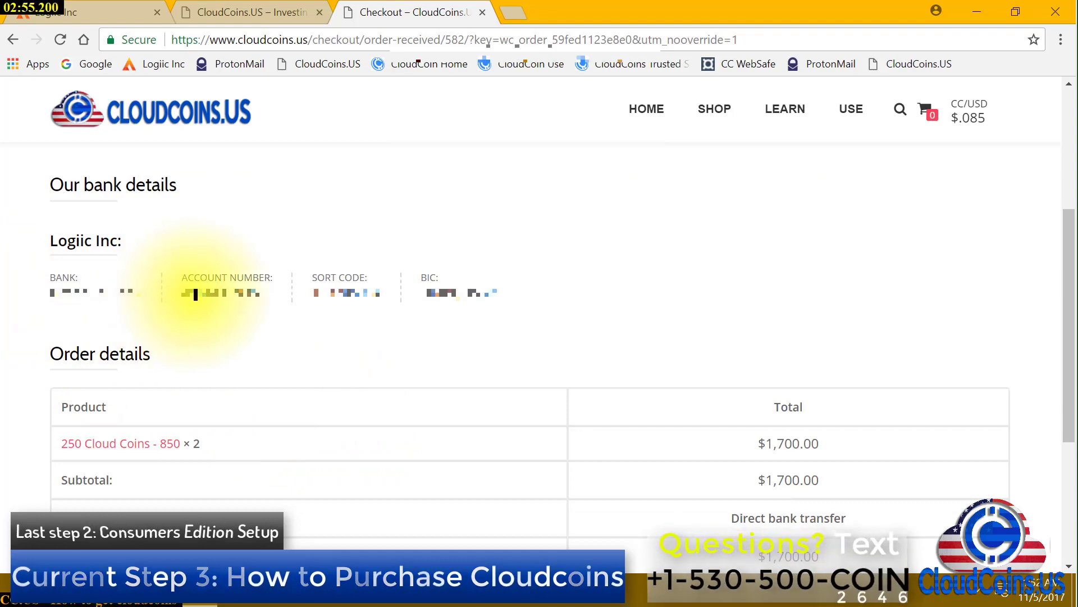
scroll(551, 330, "down", 1)
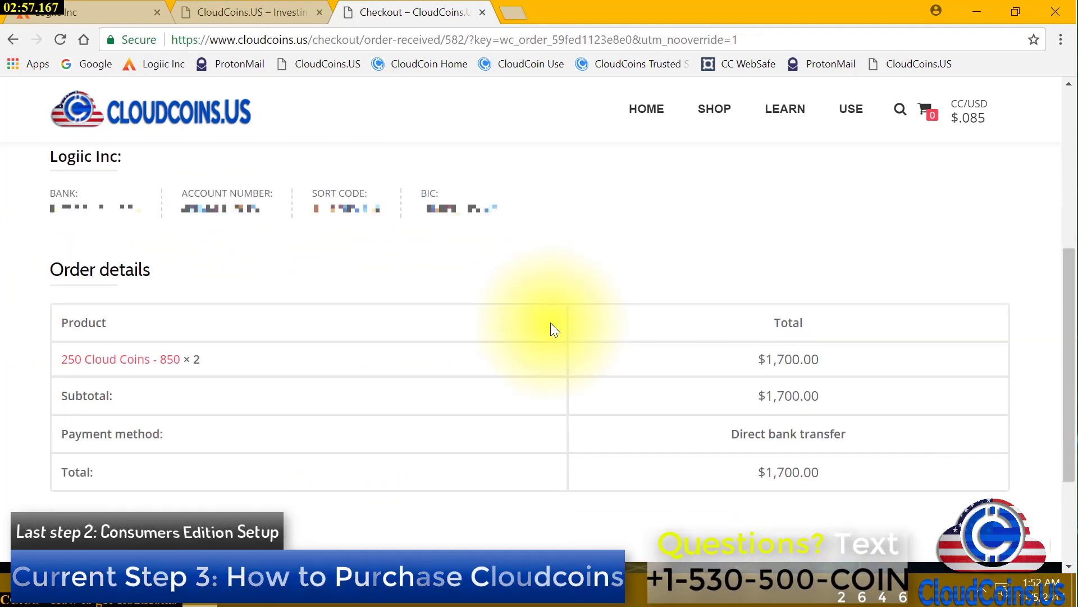
scroll(551, 330, "up", 1)
scroll(550, 330, "down", 1)
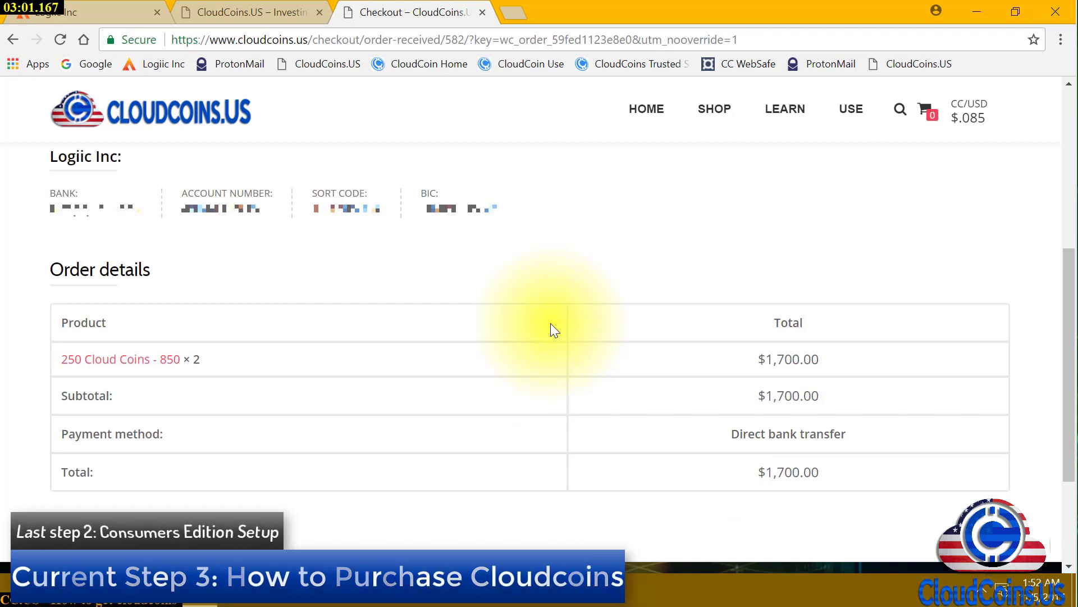
scroll(550, 330, "up", 1)
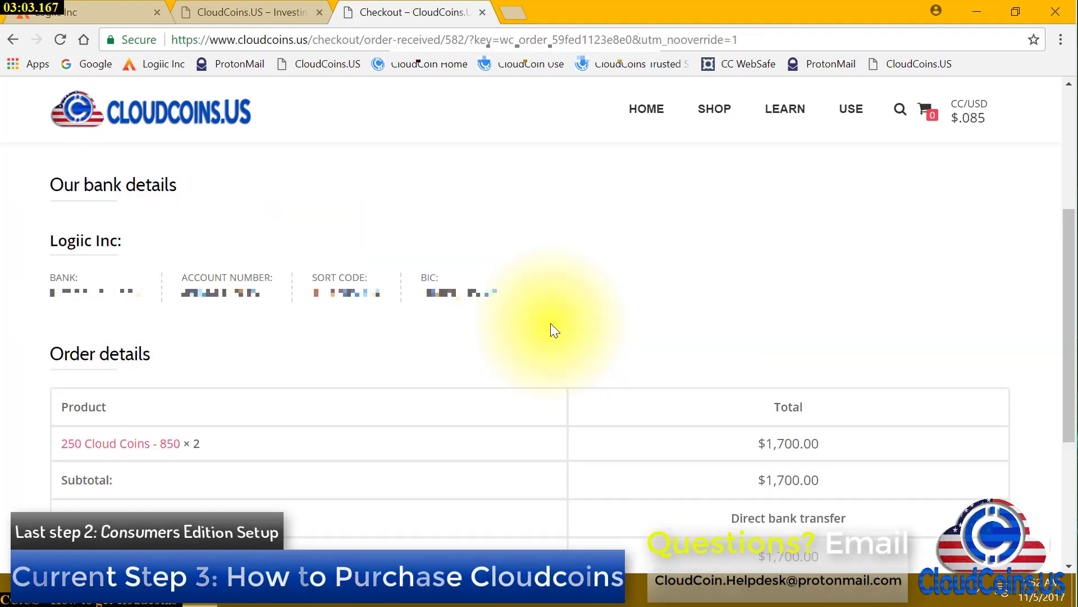
scroll(550, 330, "up", 2)
scroll(551, 330, "up", 1)
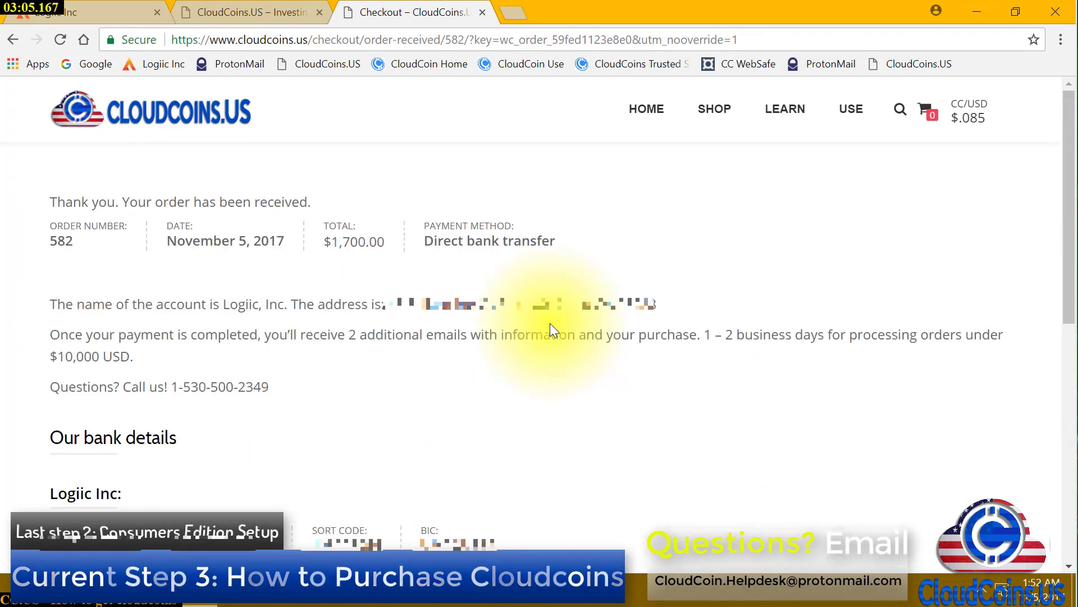
scroll(550, 326, "down", 1)
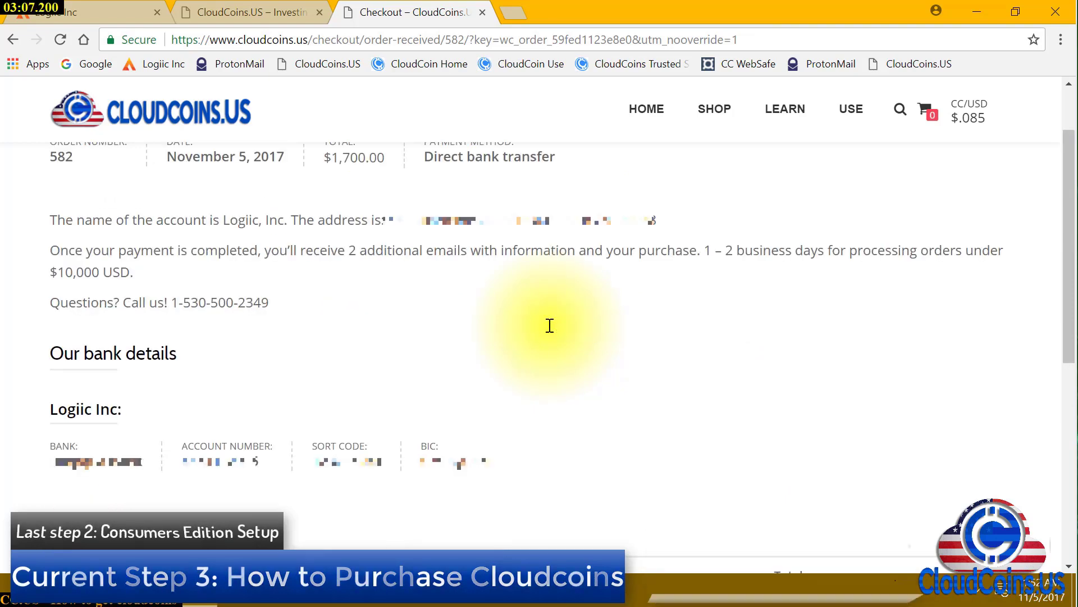
scroll(550, 325, "down", 1)
scroll(550, 331, "up", 1)
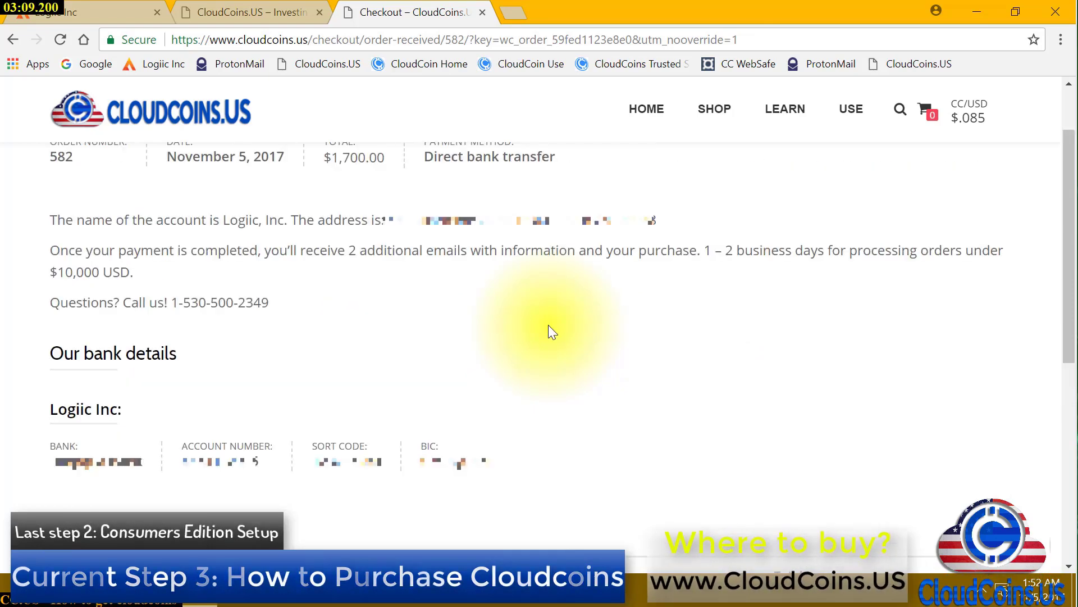
scroll(550, 332, "up", 1)
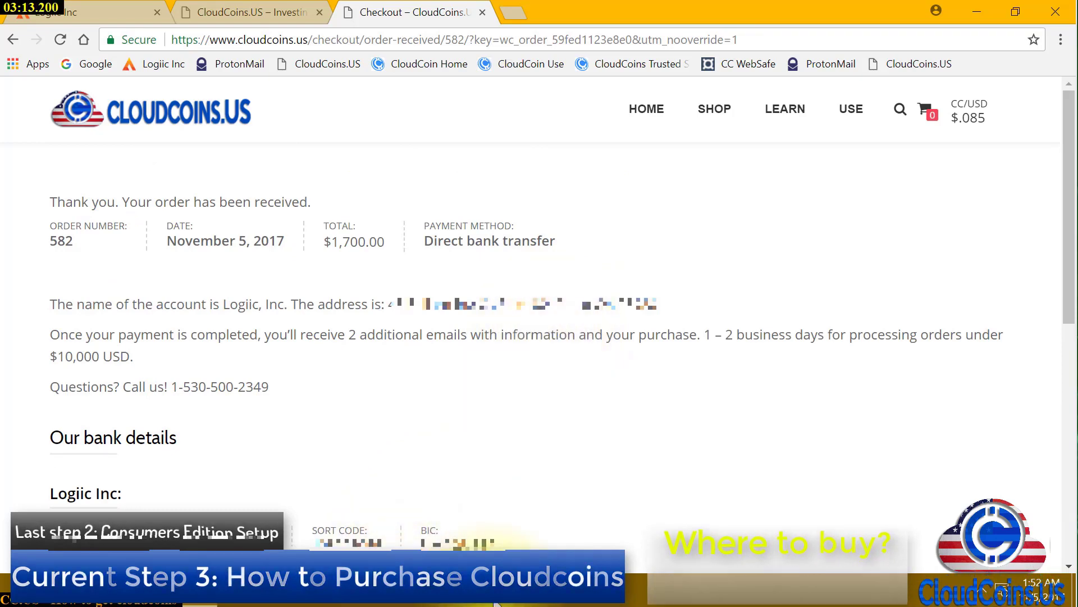
Launch Snipping Tool and capture a rectangle around the order confirmation page
left_click(13, 591)
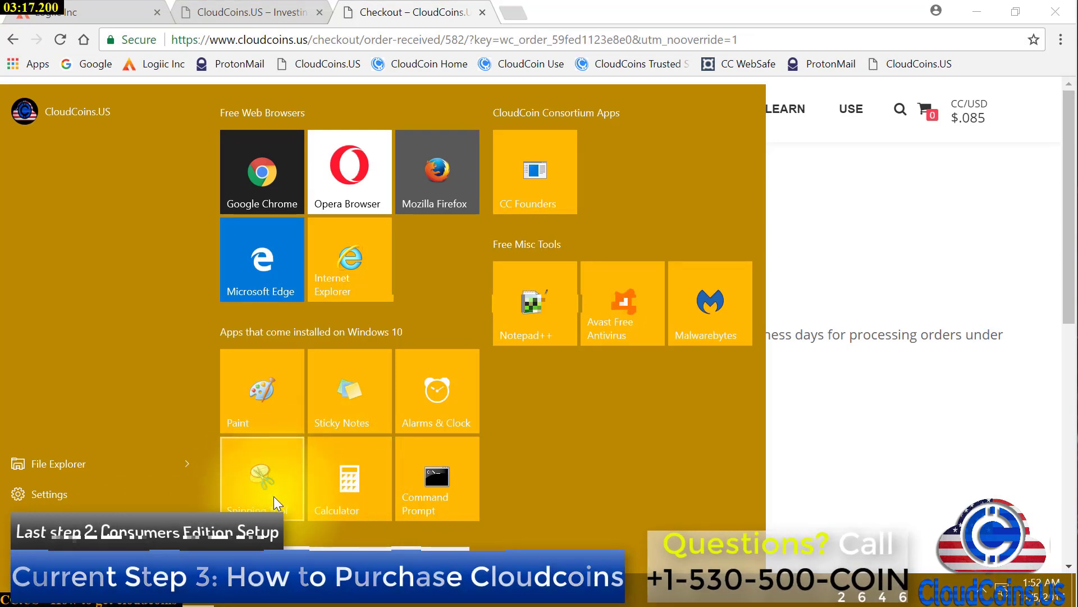
left_click(257, 487)
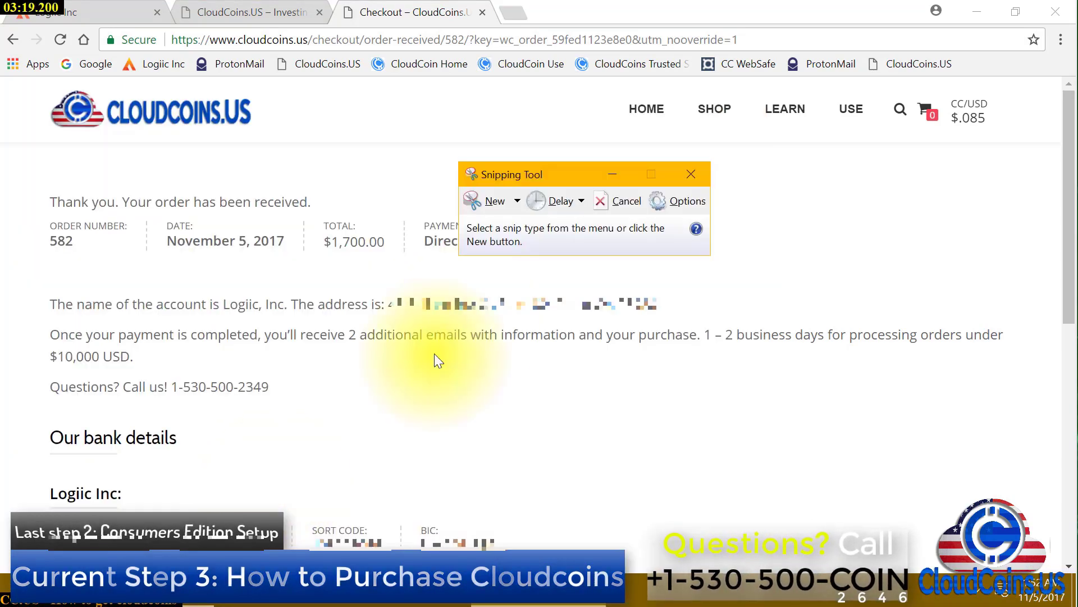
left_click(496, 201)
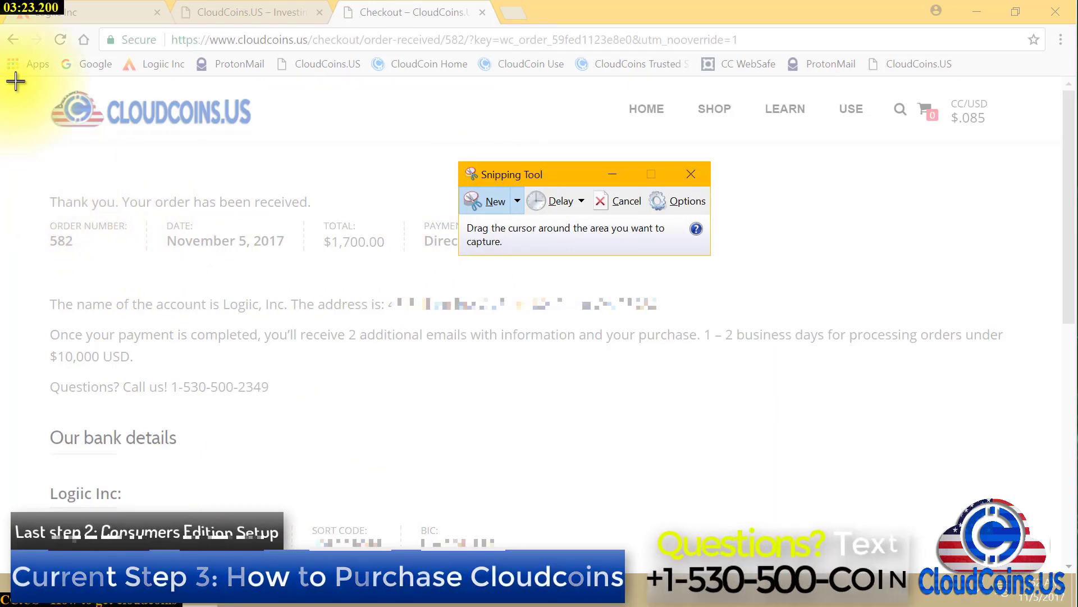
left_click_drag(19, 82, 1025, 558)
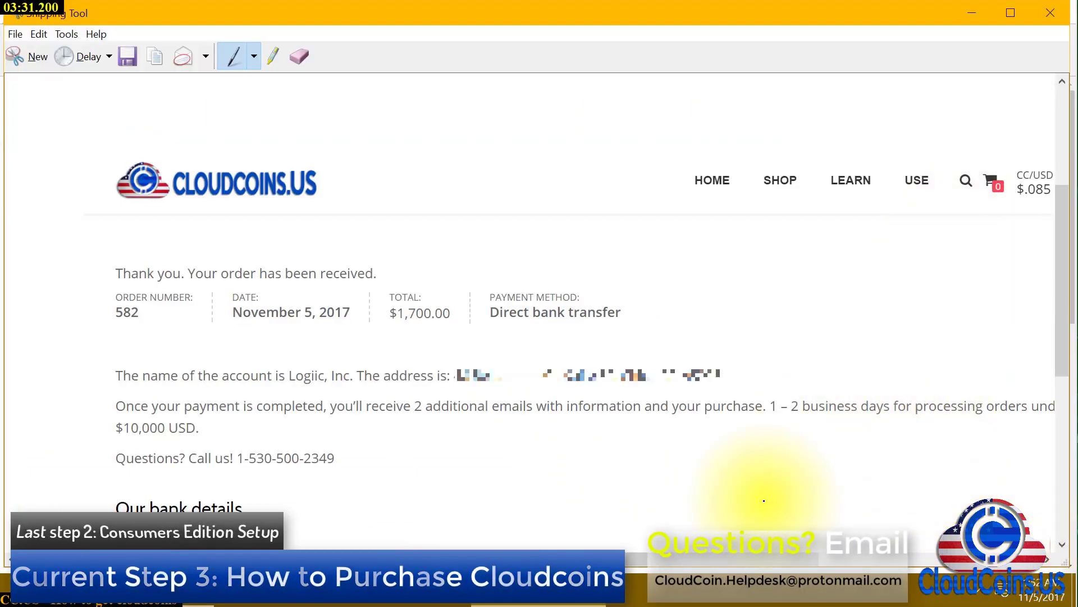
left_click(132, 63)
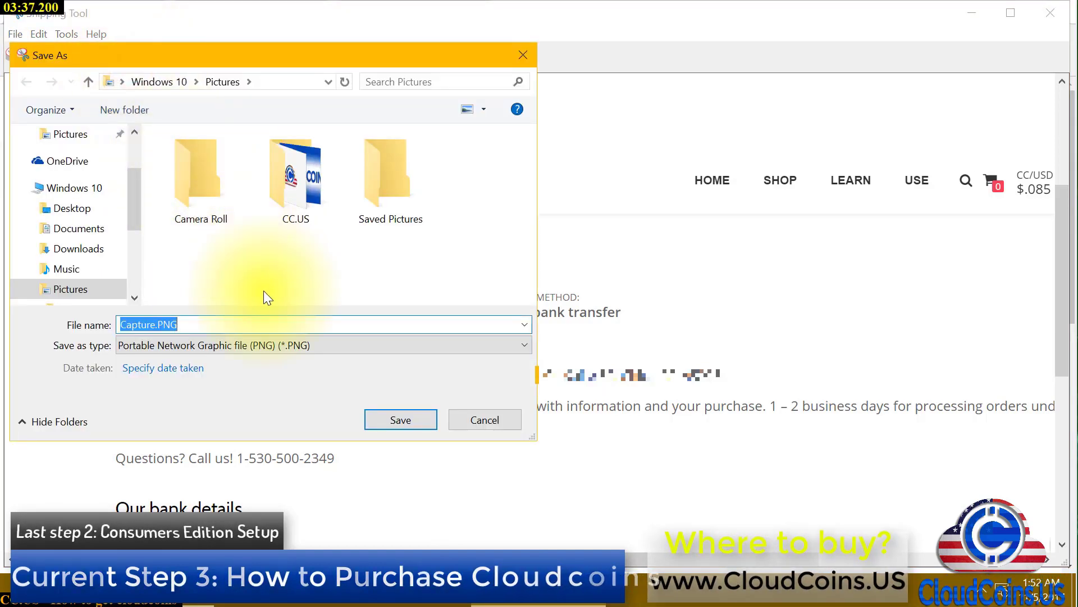
type("Rece")
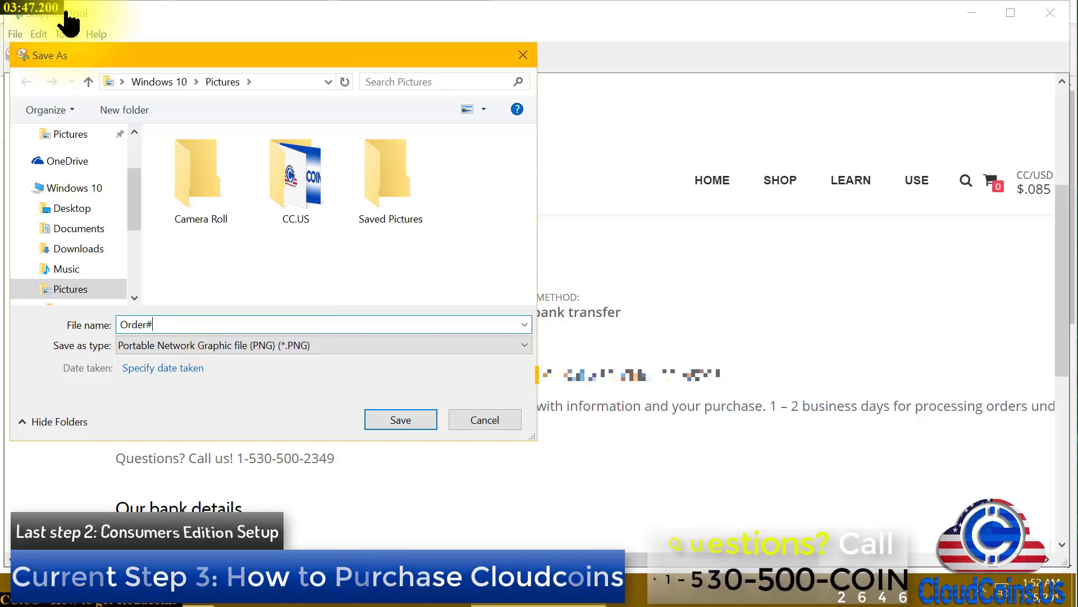
left_click(138, 55)
left_click_drag(266, 55, 618, 118)
left_click(505, 389)
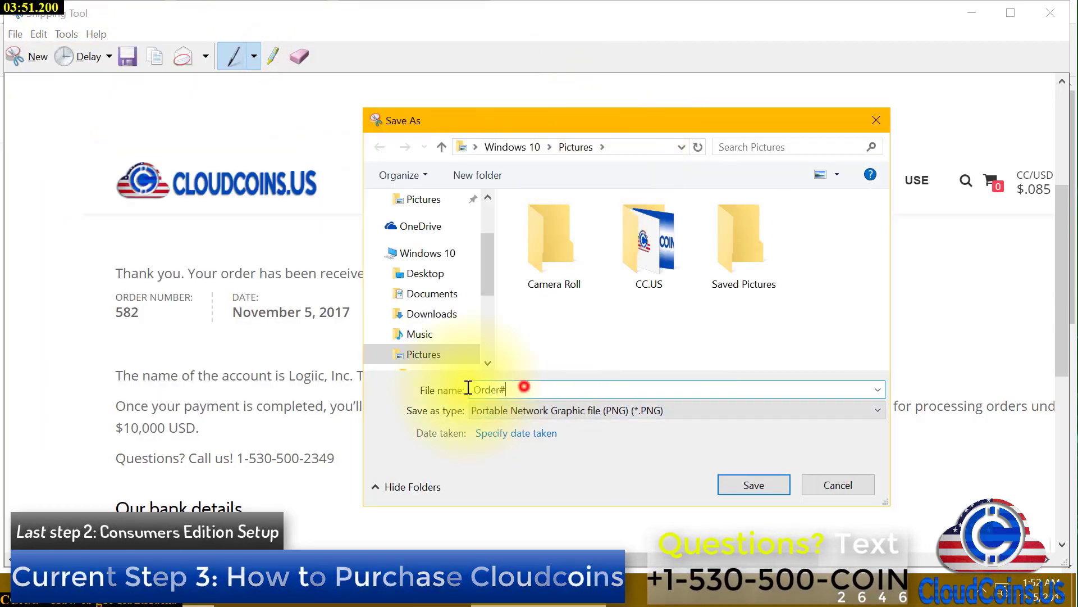
left_click(546, 382)
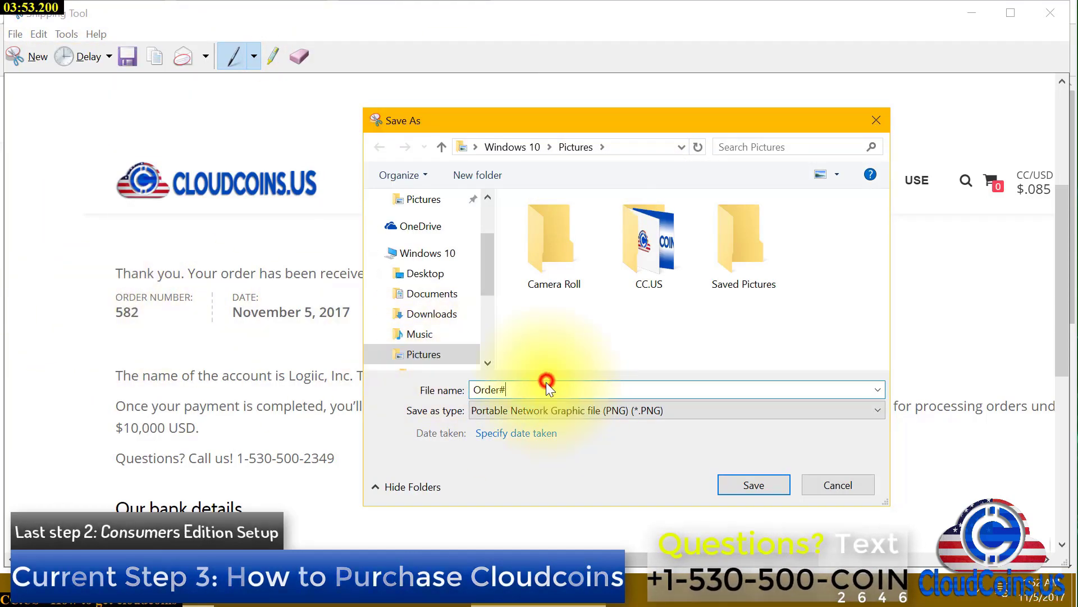
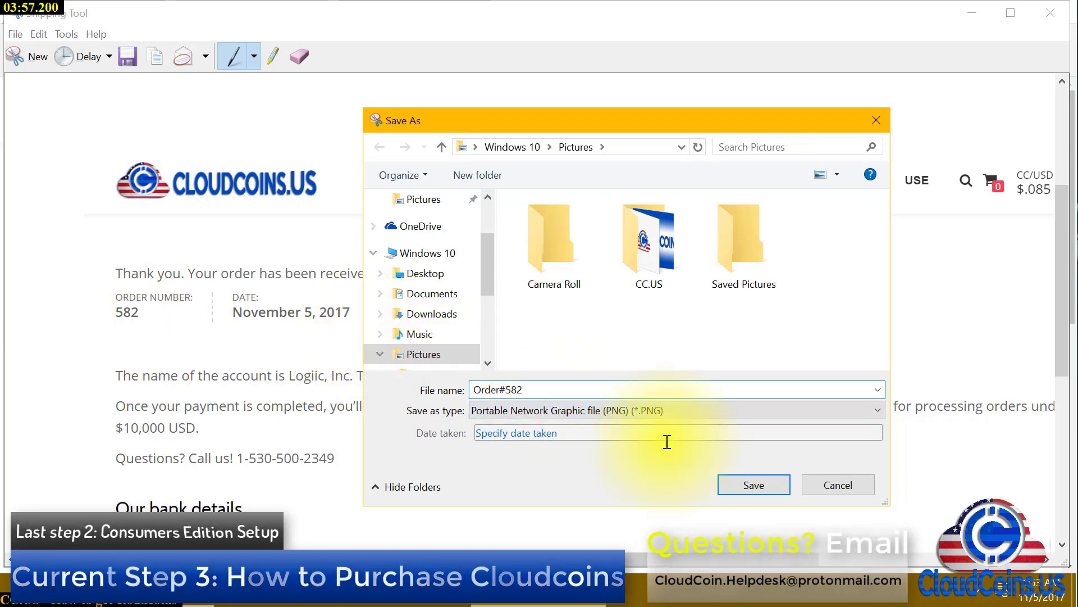
left_click(764, 490)
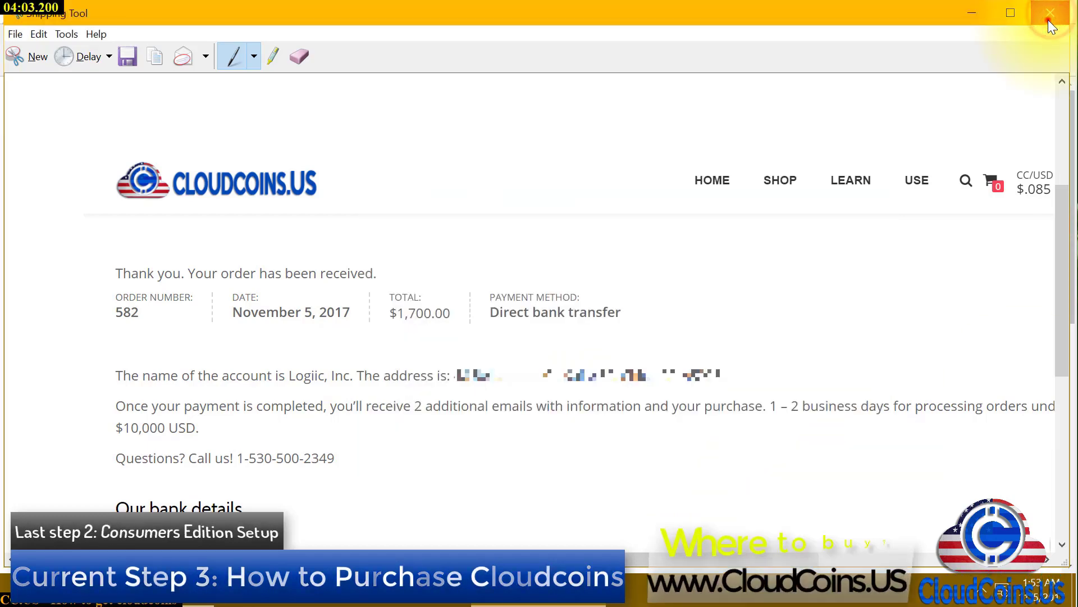
left_click(1049, 15)
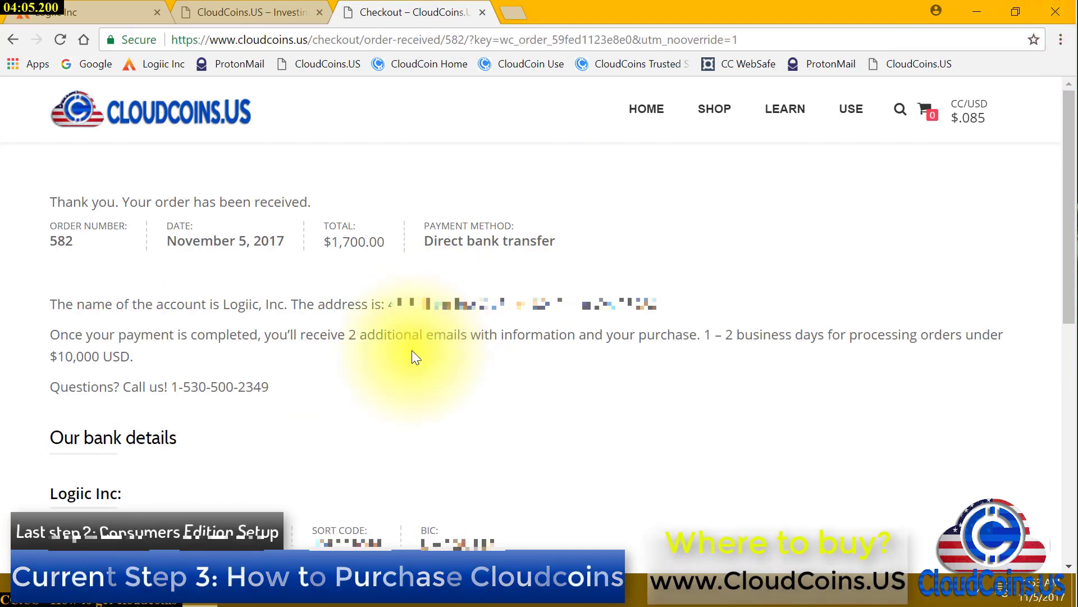
scroll(414, 356, "down", 1)
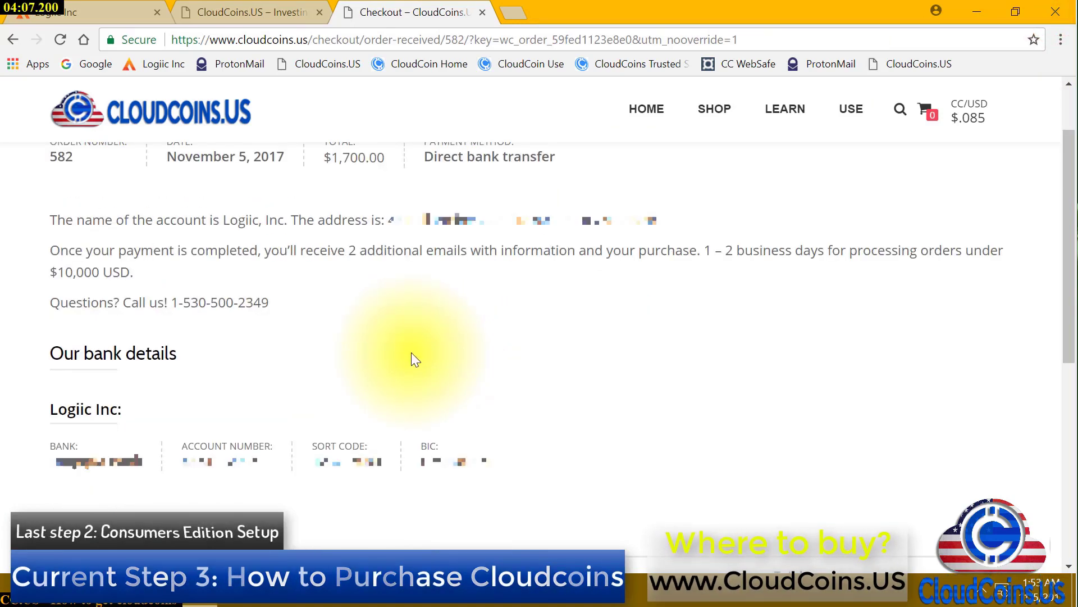
scroll(411, 354, "down", 1)
scroll(411, 354, "down", 1)
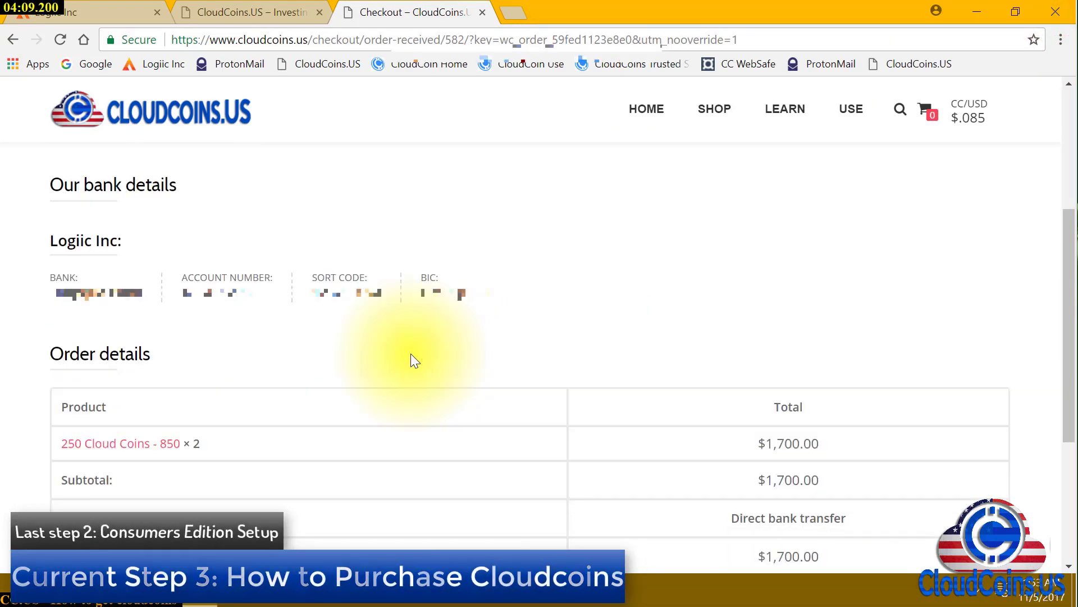
scroll(411, 355, "down", 1)
scroll(411, 355, "down", 2)
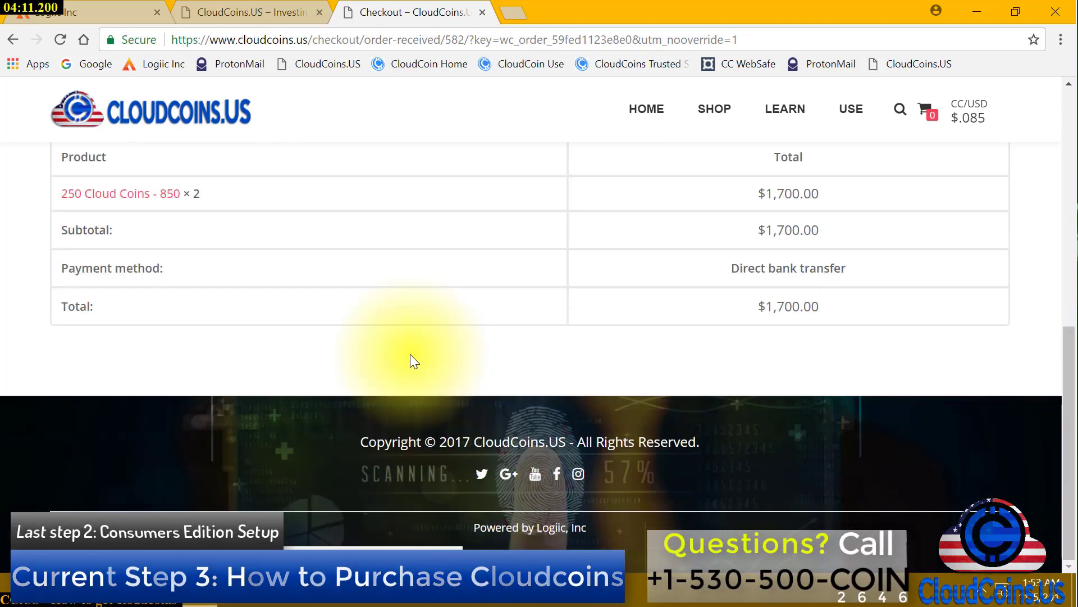
scroll(411, 354, "up", 6)
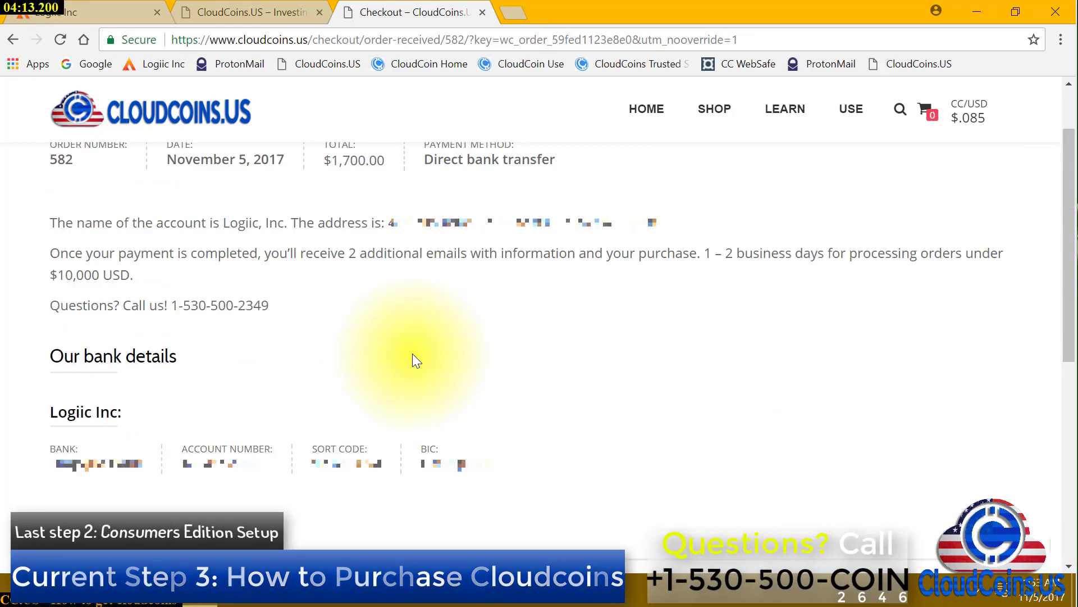
Minimize and restore Chrome, then snap the order page to the left screen half
left_click(962, 12)
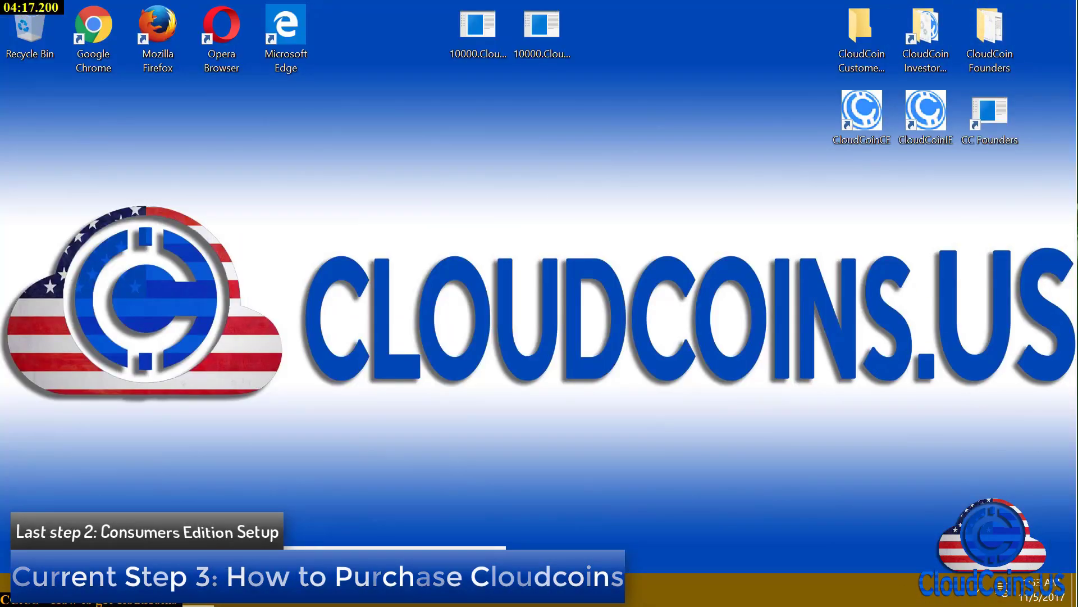
left_click(617, 456)
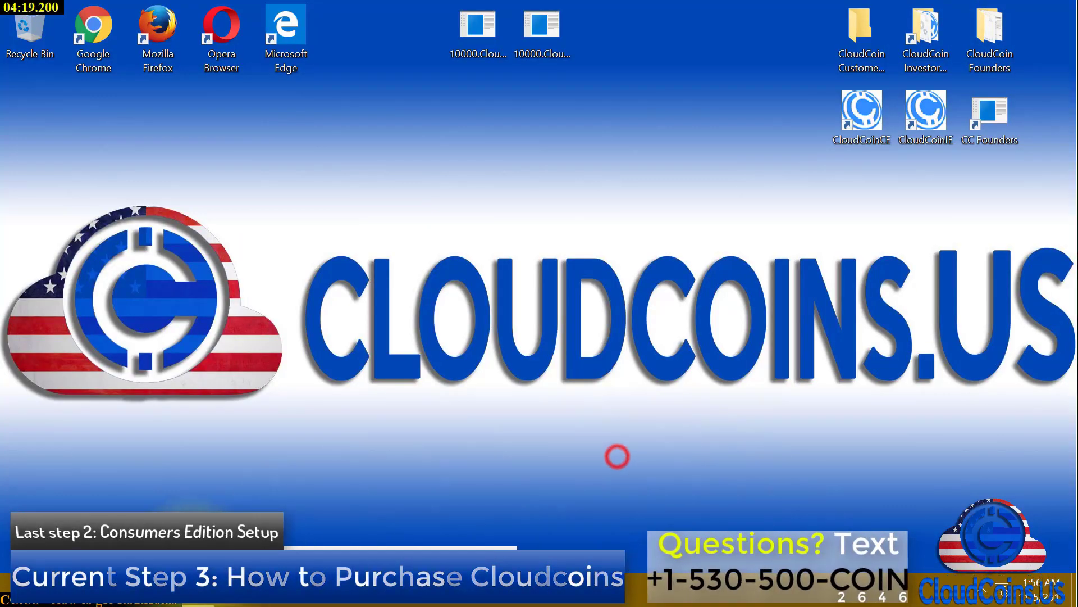
left_click(197, 589)
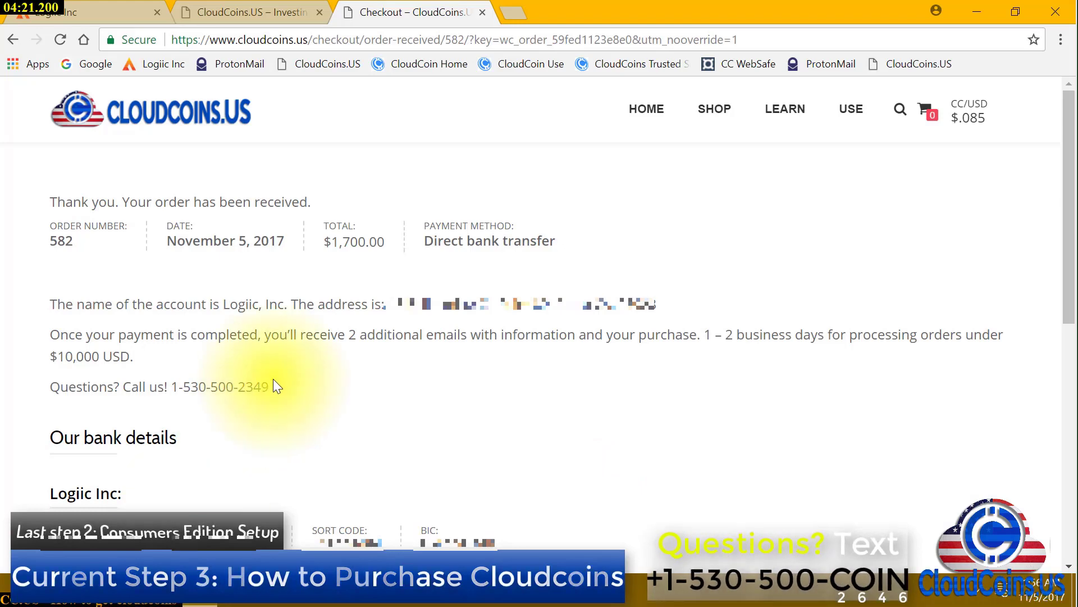
key("super+Left")
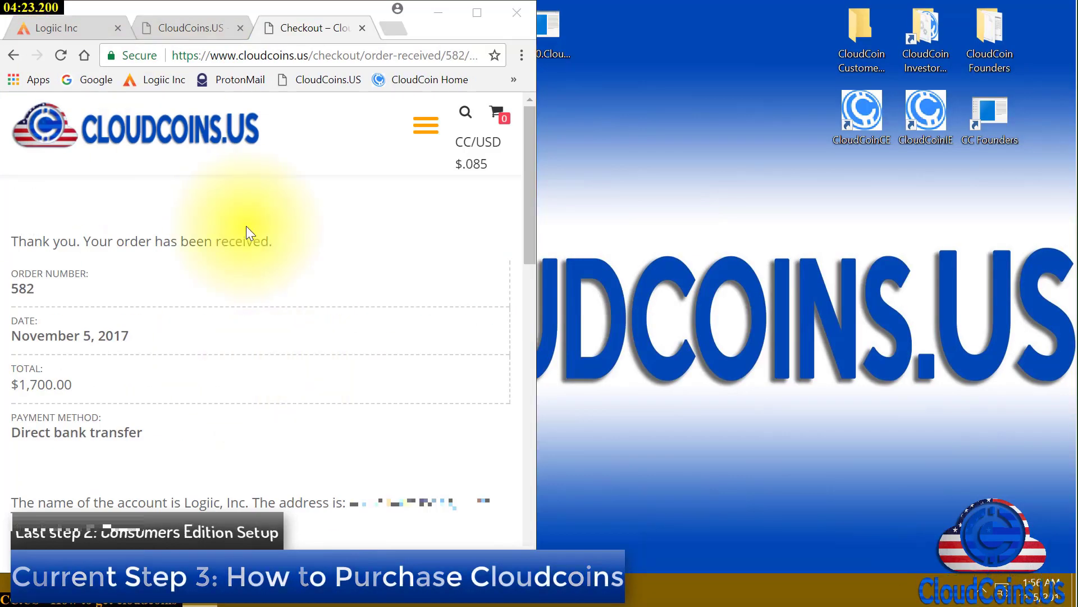
scroll(248, 287, "down", 3)
scroll(248, 288, "down", 6)
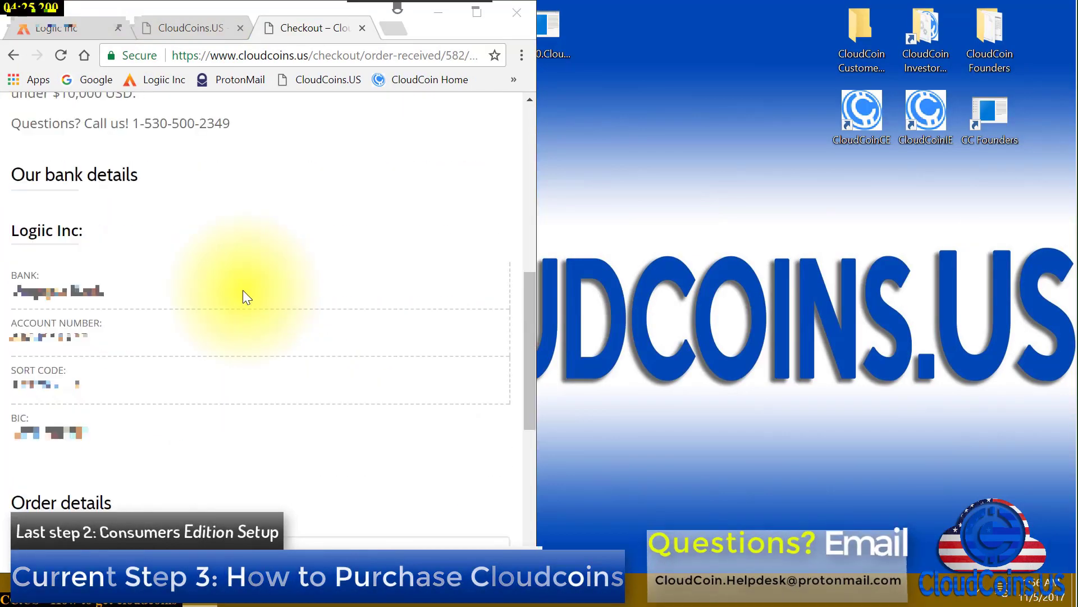
scroll(242, 289, "down", 2)
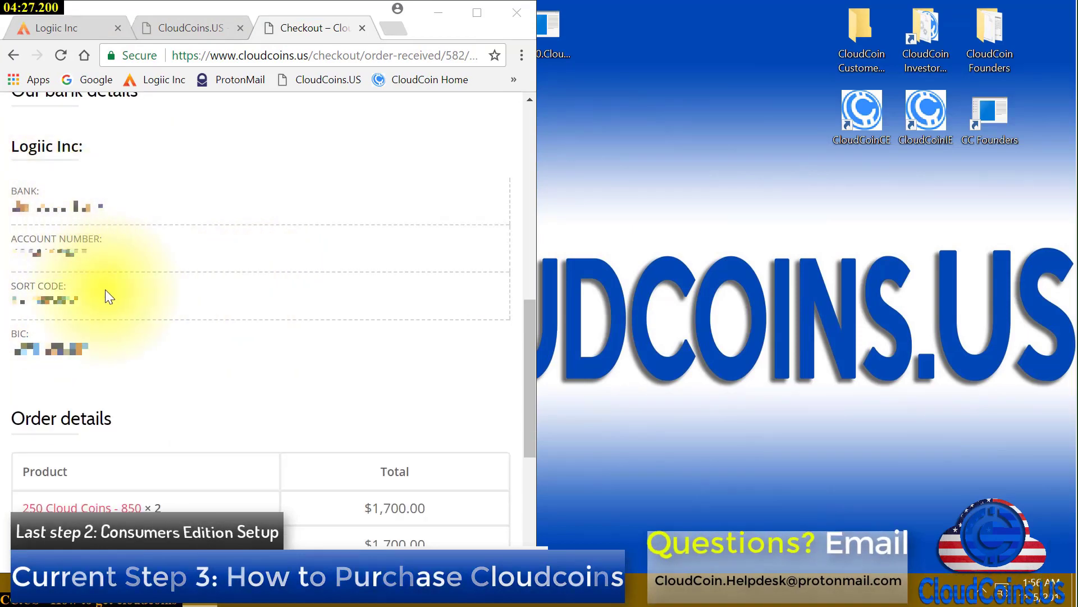
Pull a new browser tab into its own window docked on the right half
left_click(398, 24)
left_click_drag(307, 29, 659, 143)
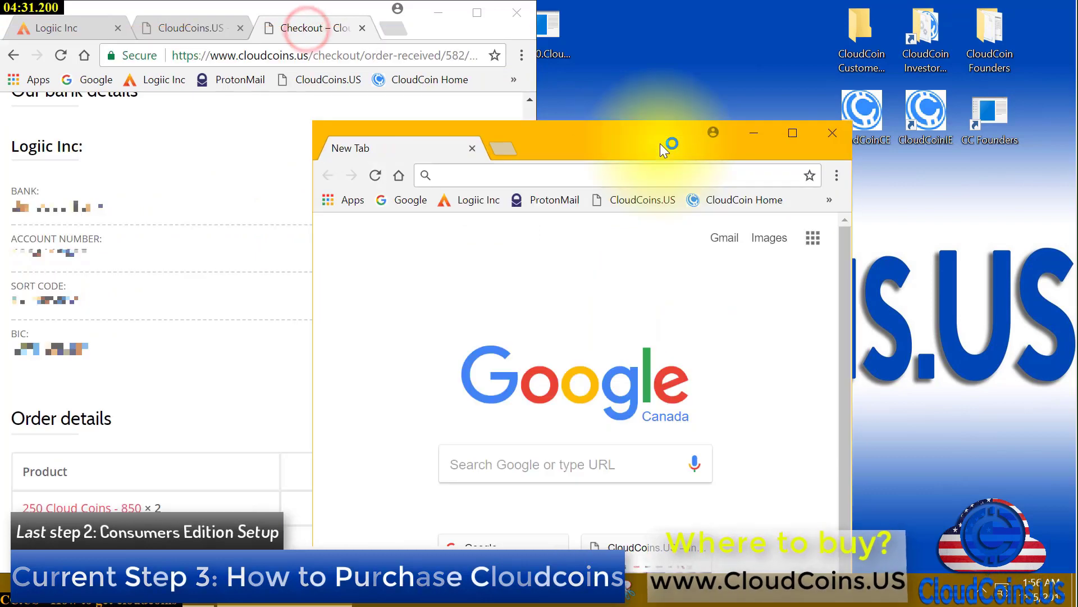
key("super+Right")
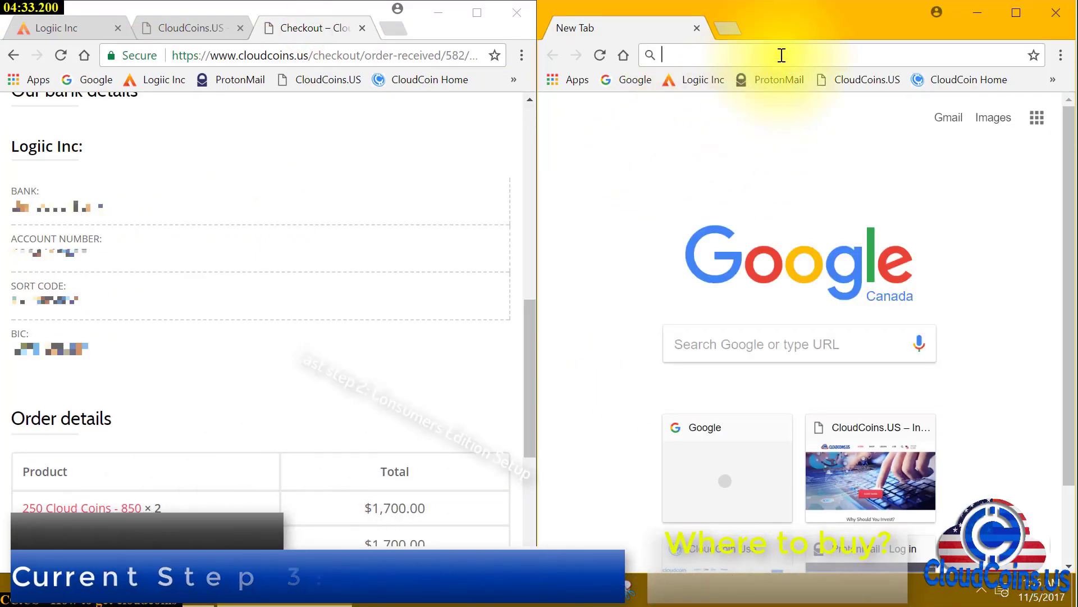
type("www.chase")
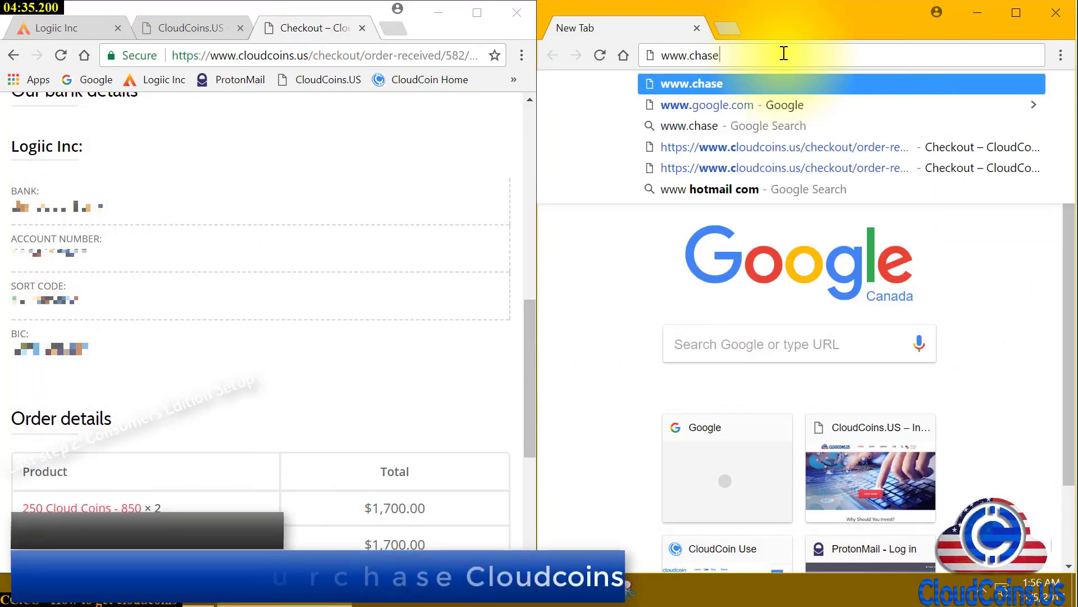
type(".com")
key("Return")
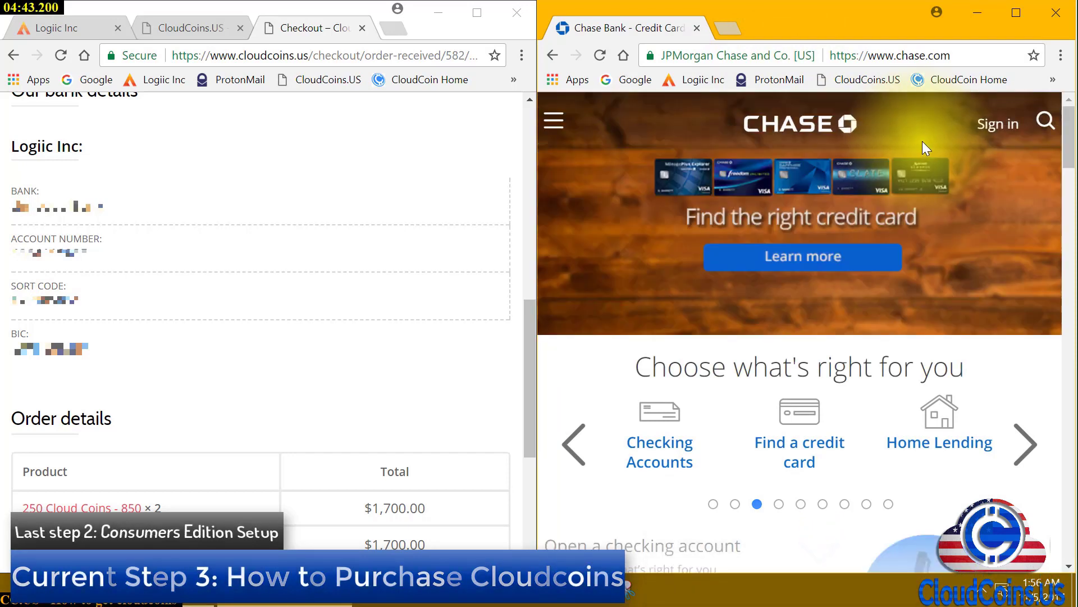
left_click(1011, 124)
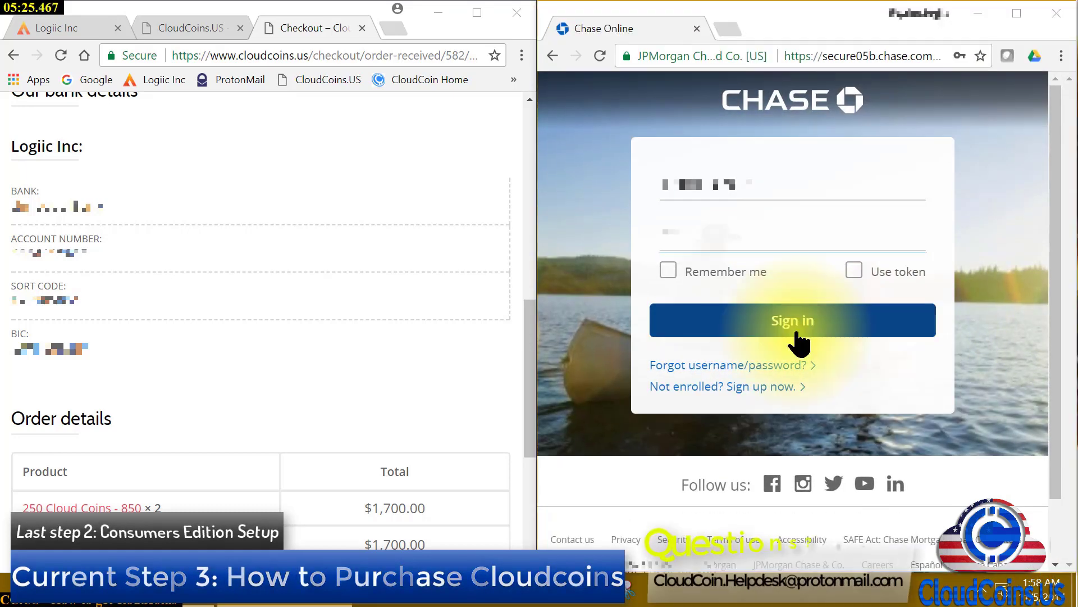
left_click(799, 343)
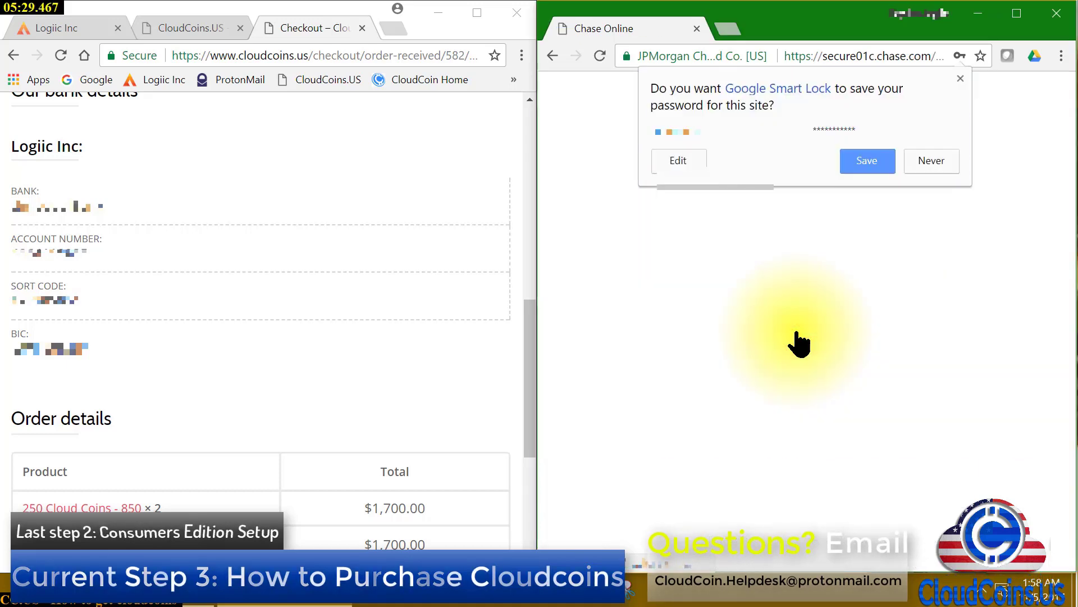
left_click(948, 160)
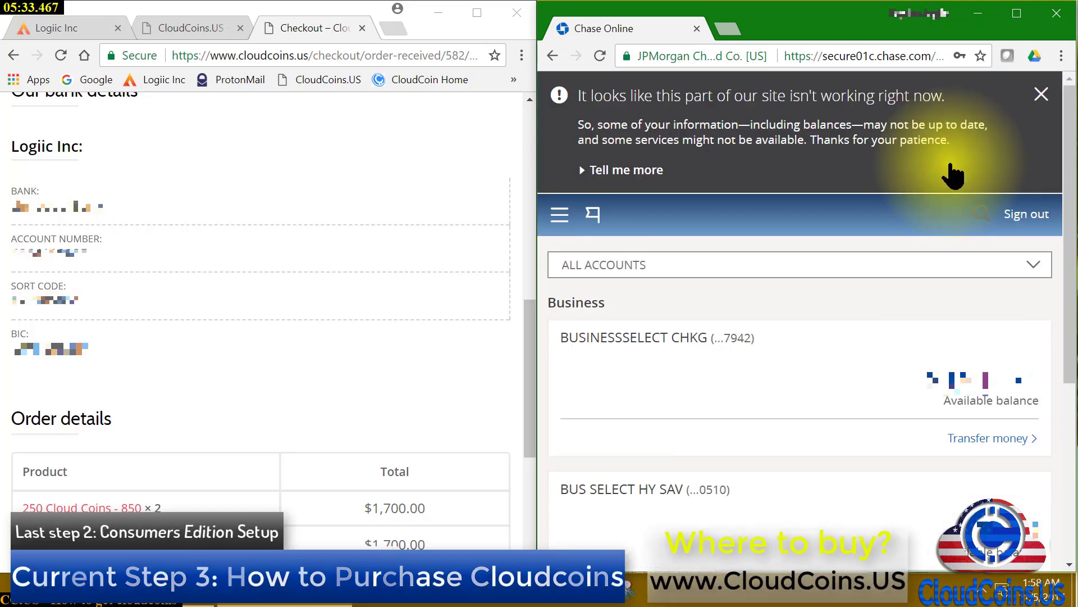
Dismiss the outage notice and go to Pay & transfer > Wire money, acknowledging the mobile notice
left_click(1041, 95)
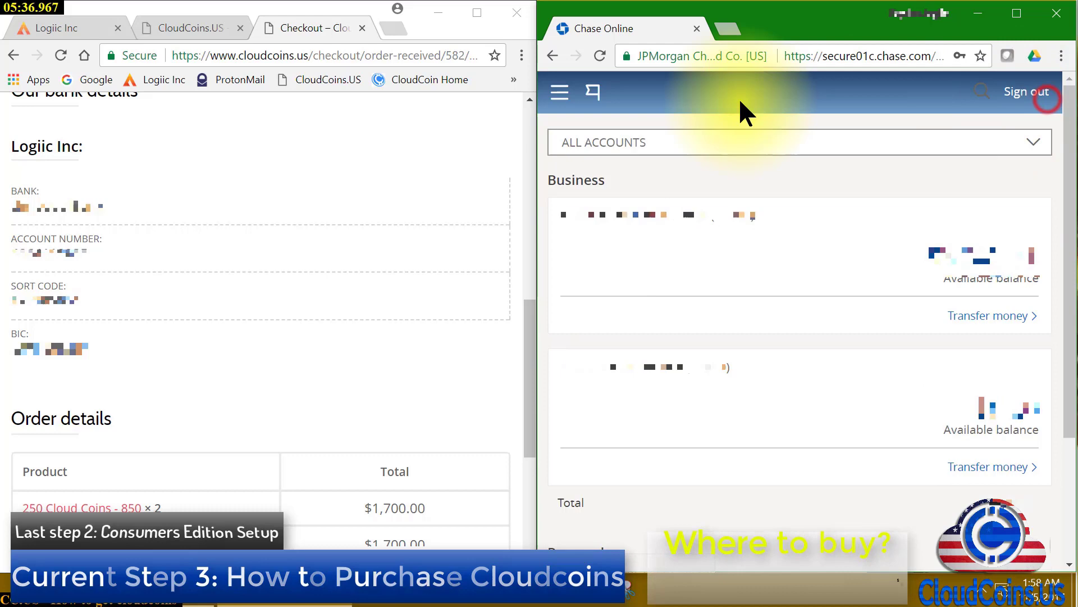
left_click(560, 97)
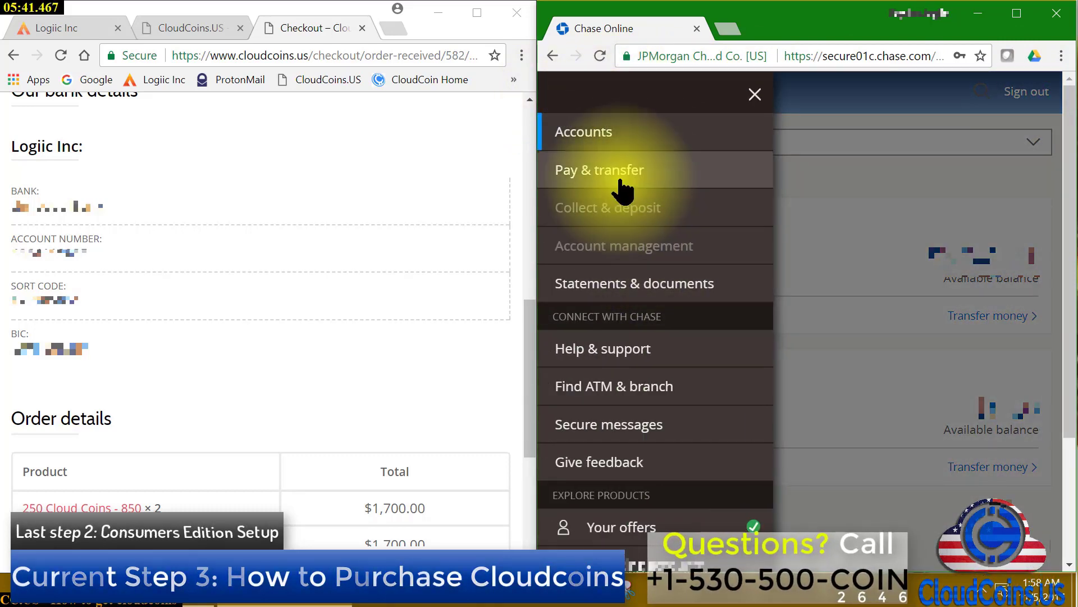
left_click(619, 179)
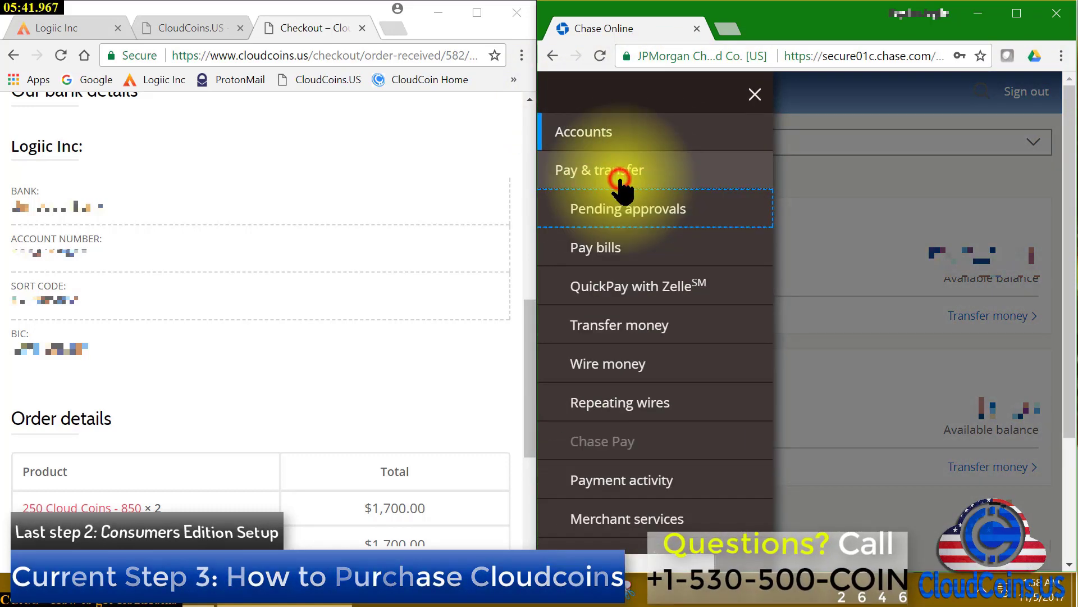
left_click(630, 365)
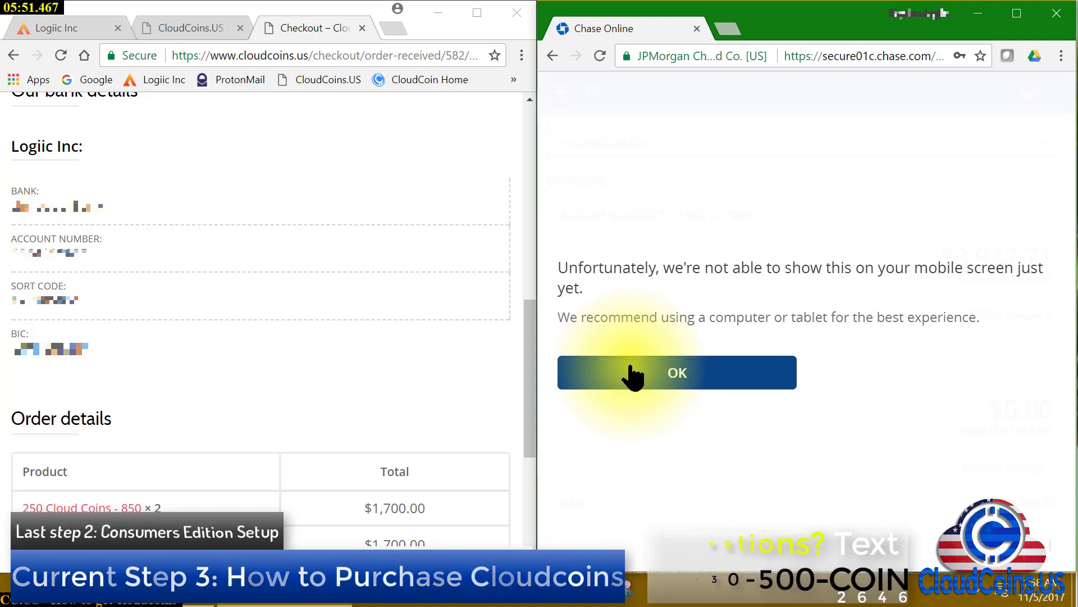
left_click(672, 382)
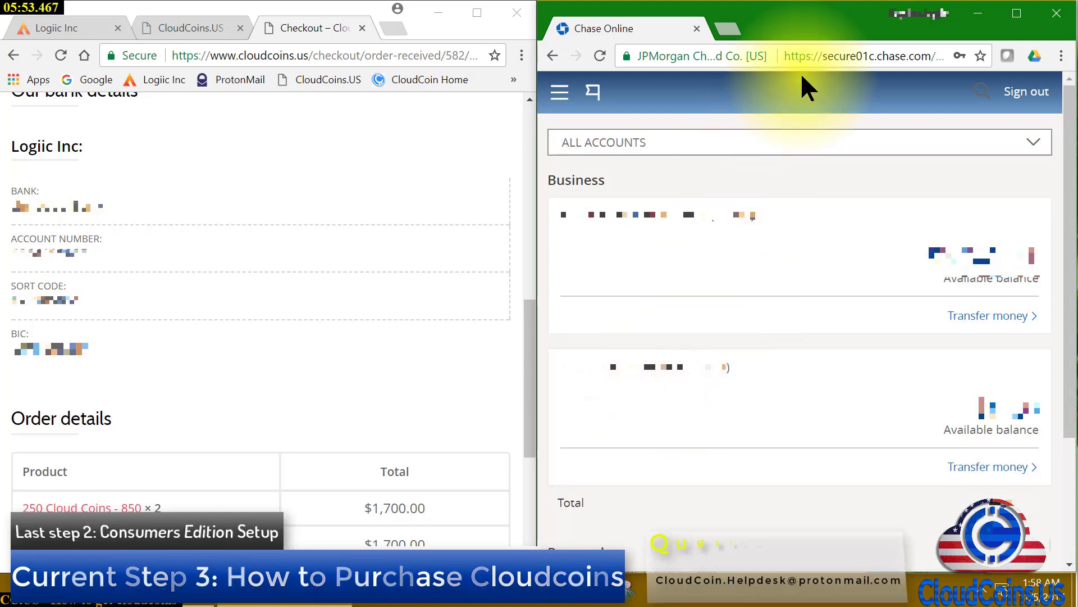
Inspect the page address and open the business checking account page
left_click(878, 56)
left_click(884, 57)
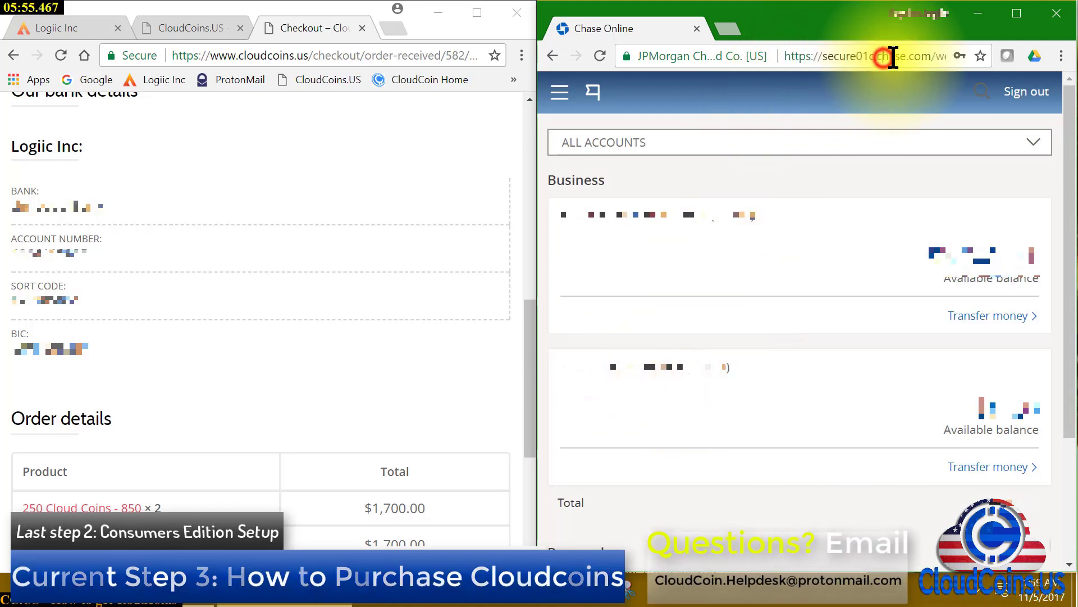
left_click_drag(893, 56, 1063, 86)
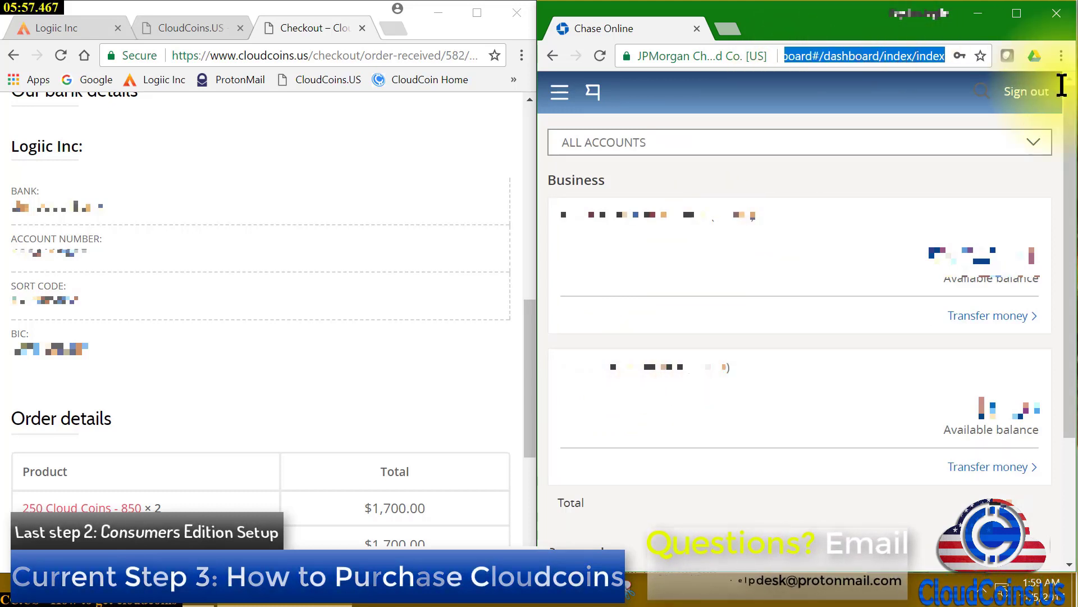
left_click(614, 275)
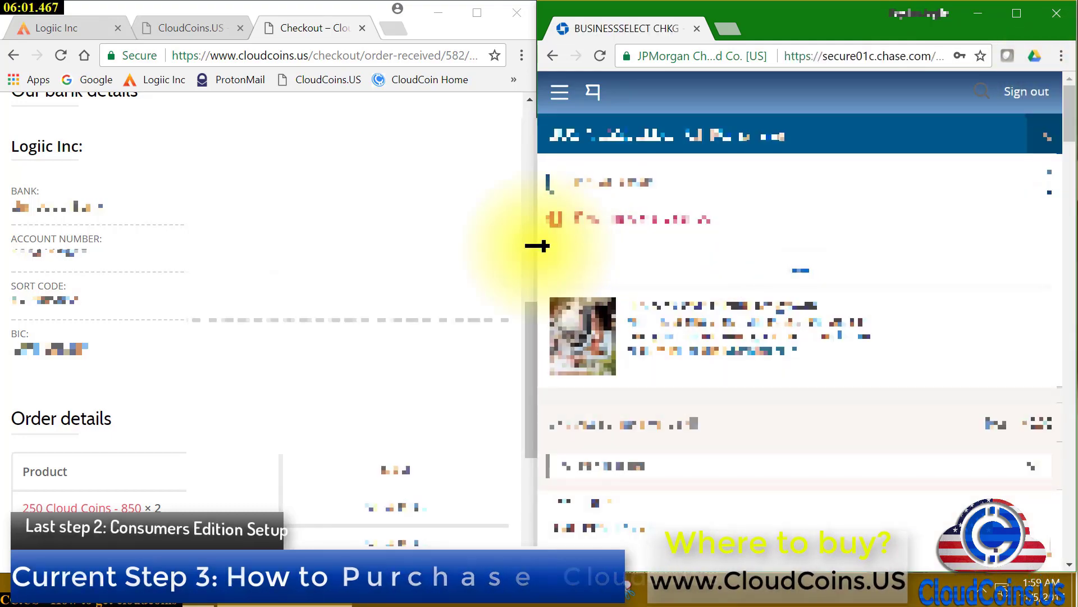
Widen the Chase window and reopen Wire money from the Pay & transfer menu
left_click_drag(537, 247, 188, 274)
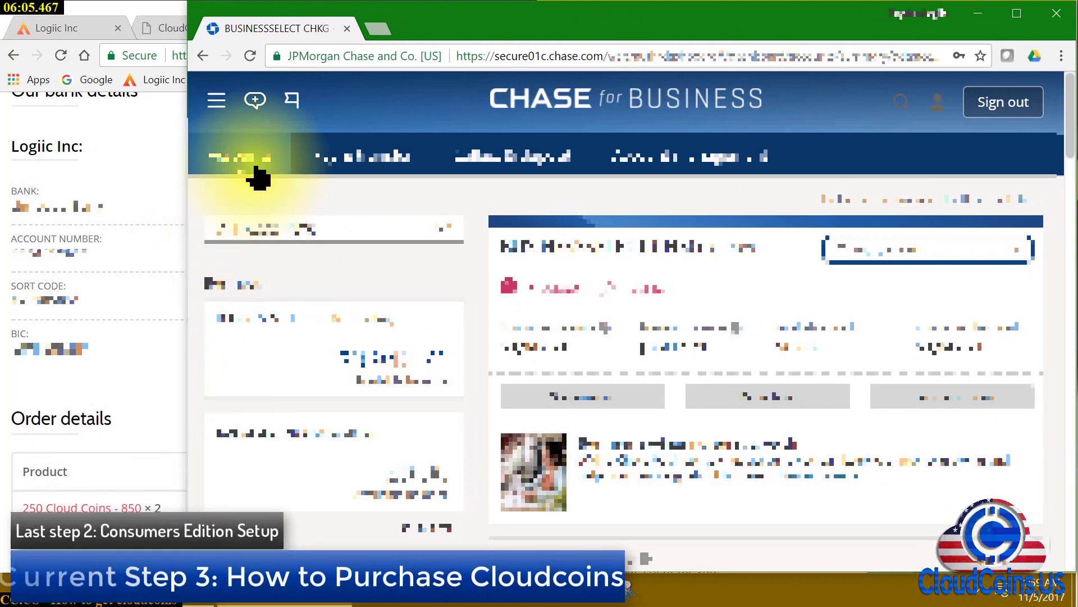
left_click(216, 100)
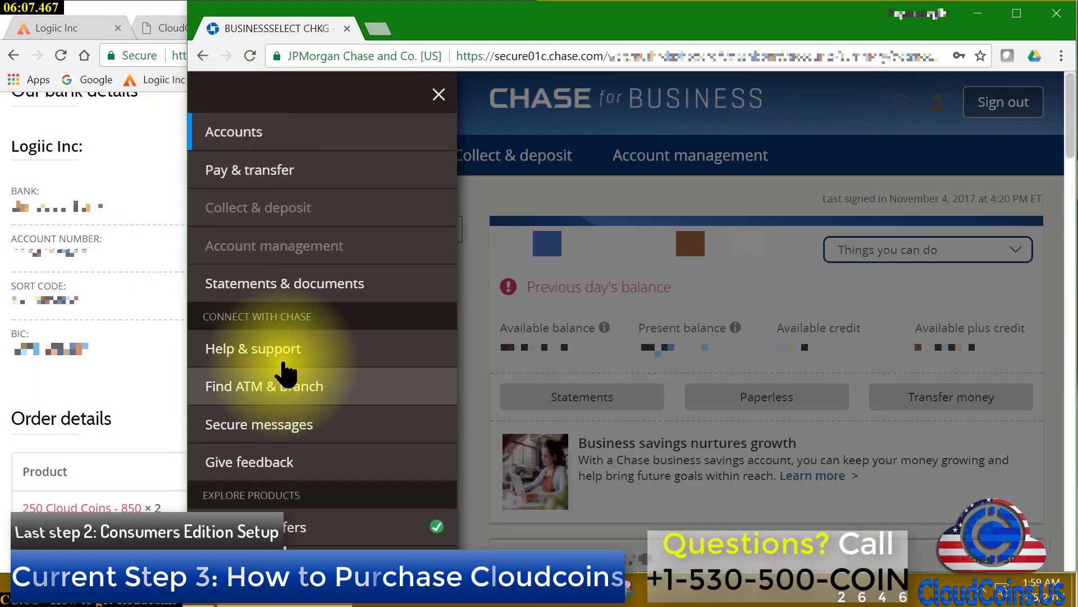
left_click(232, 166)
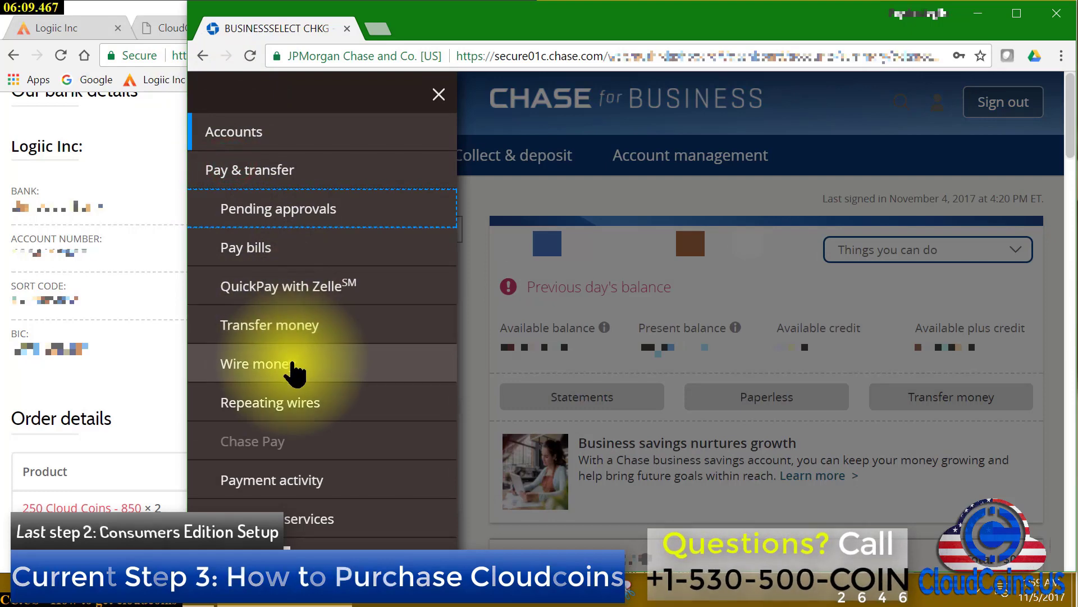
left_click(293, 372)
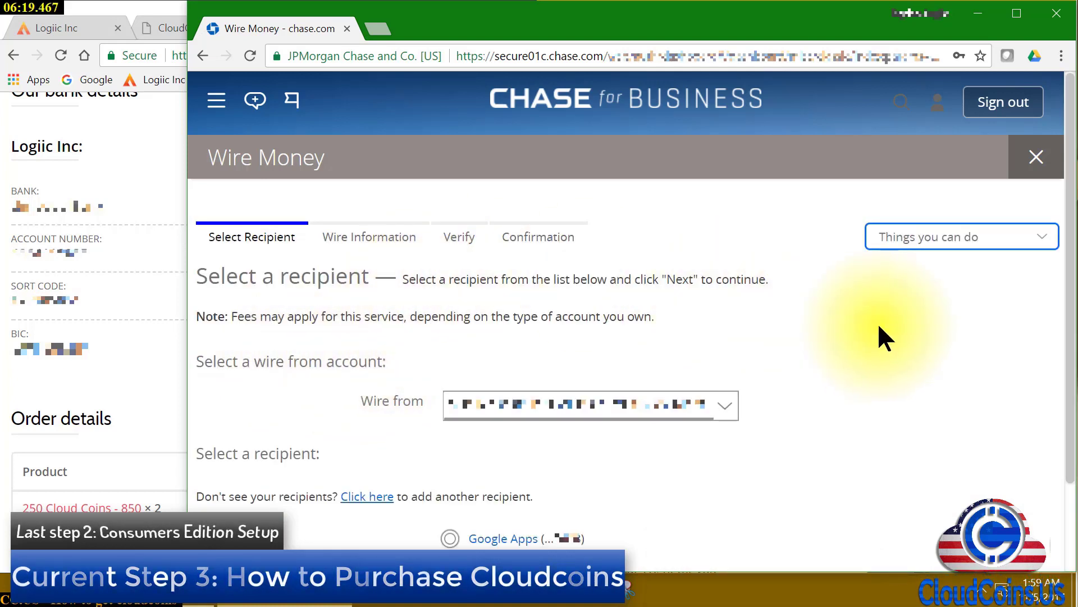
Start adding another wire recipient via 'Click here', then continue with Next to the activation-code step
scroll(878, 328, "down", 1)
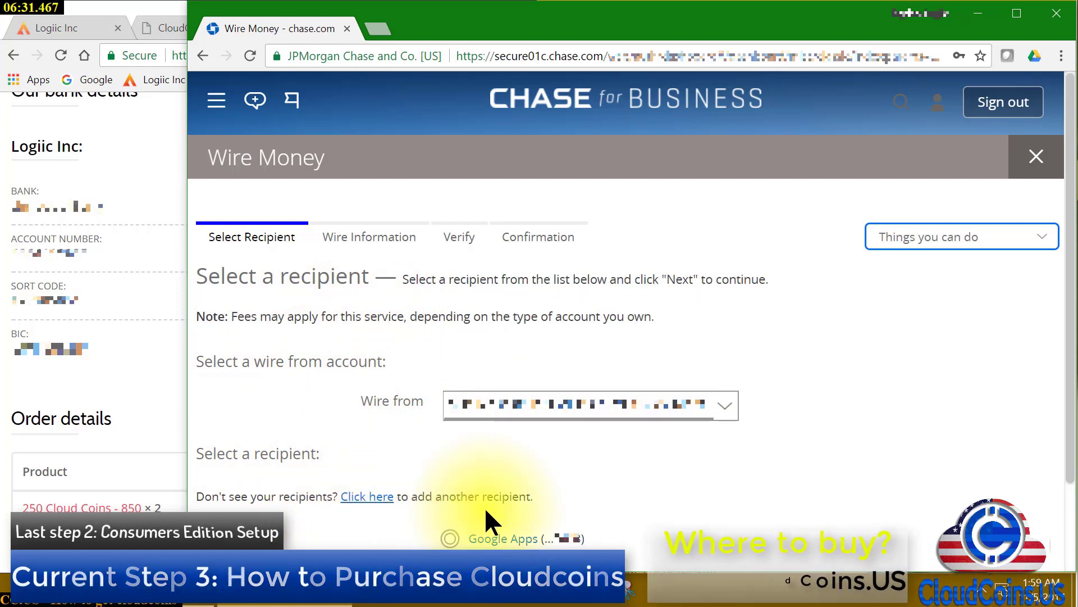
left_click(361, 496)
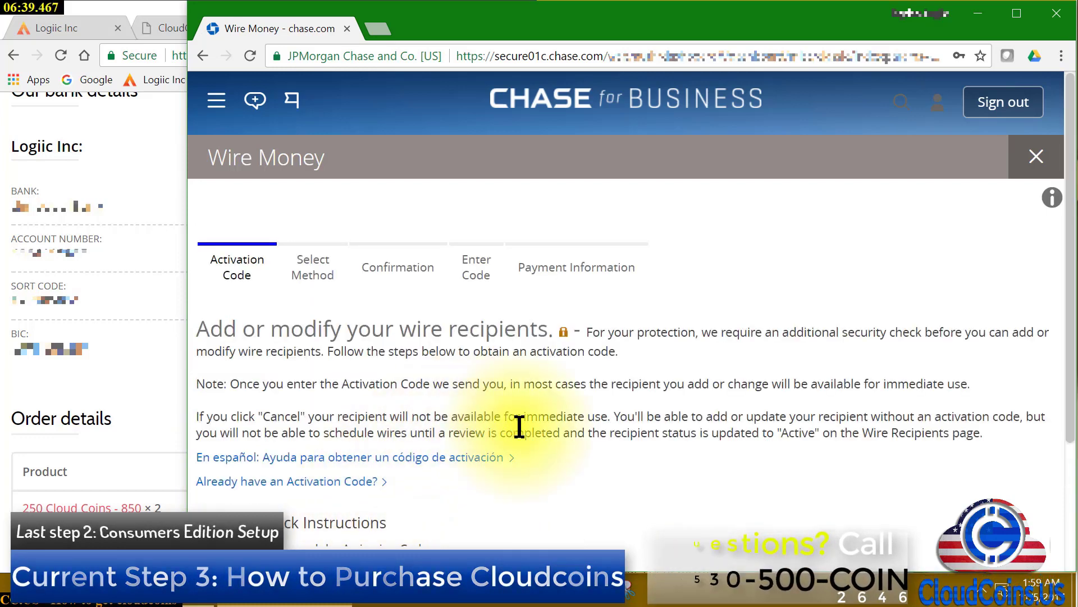
scroll(520, 436, "down", 1)
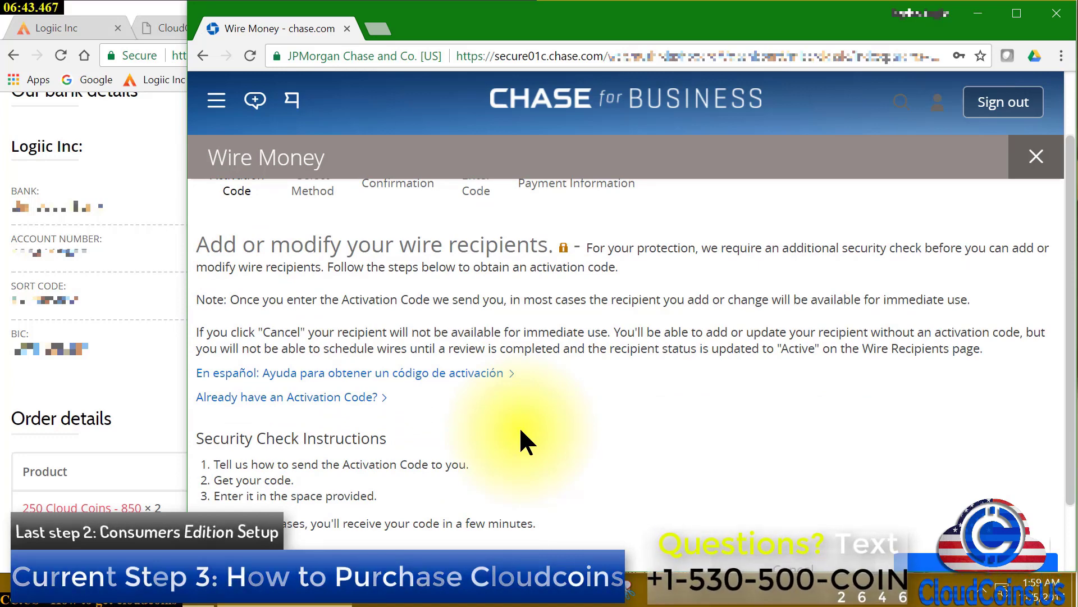
scroll(518, 429, "down", 1)
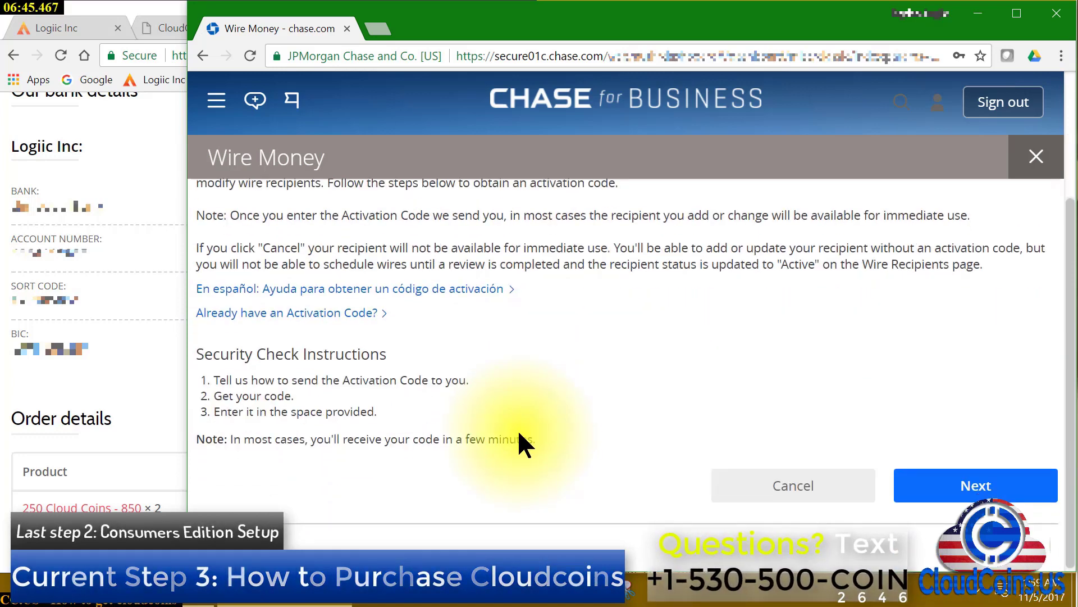
scroll(517, 429, "up", 1)
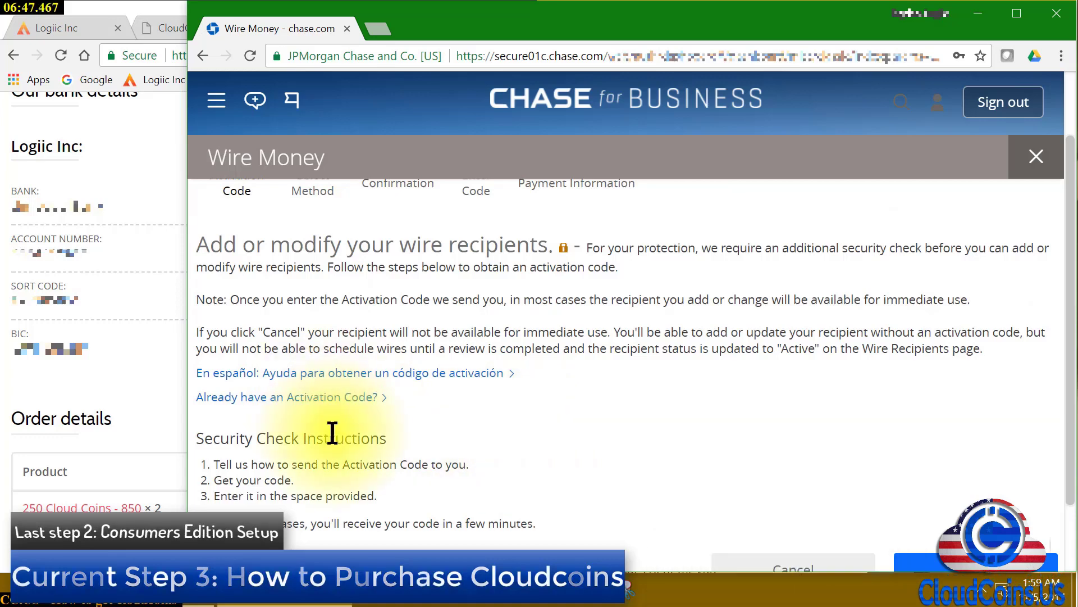
scroll(362, 443, "down", 1)
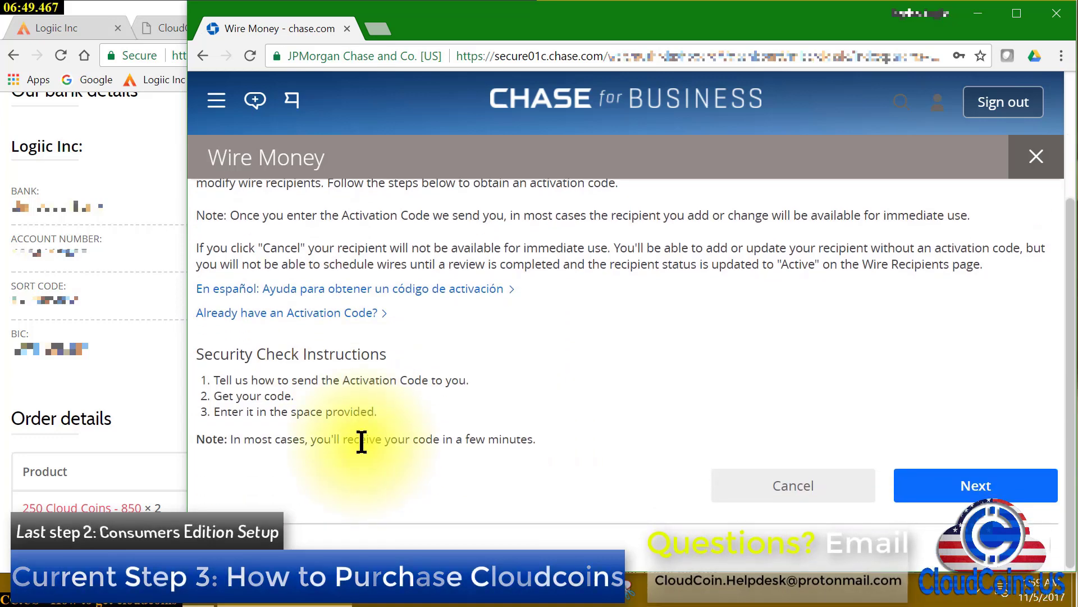
left_click(962, 479)
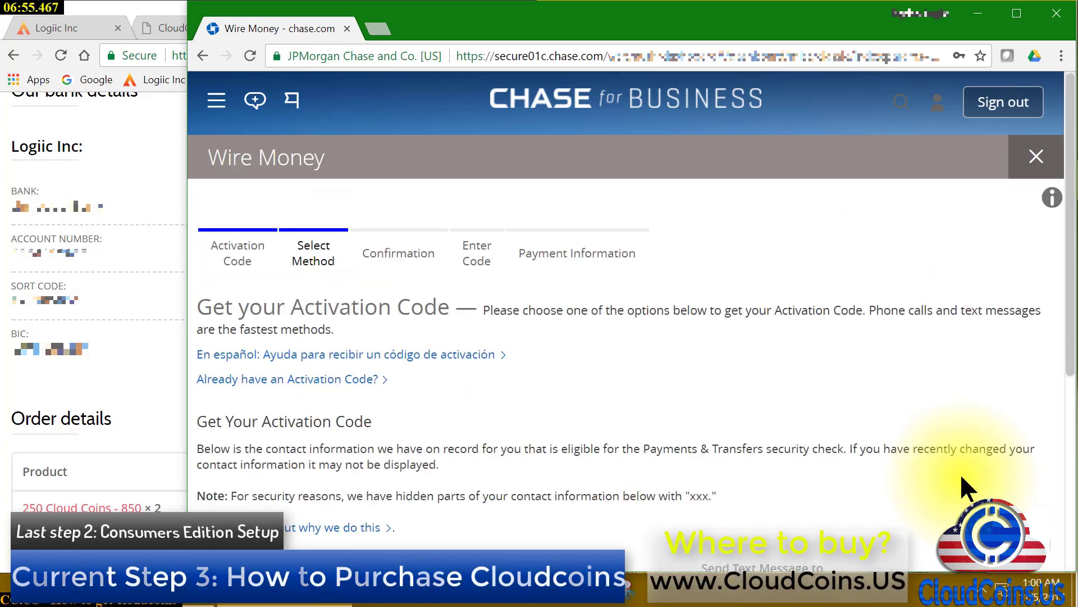
Request the activation code by text message to the second phone number
scroll(852, 358, "down", 3)
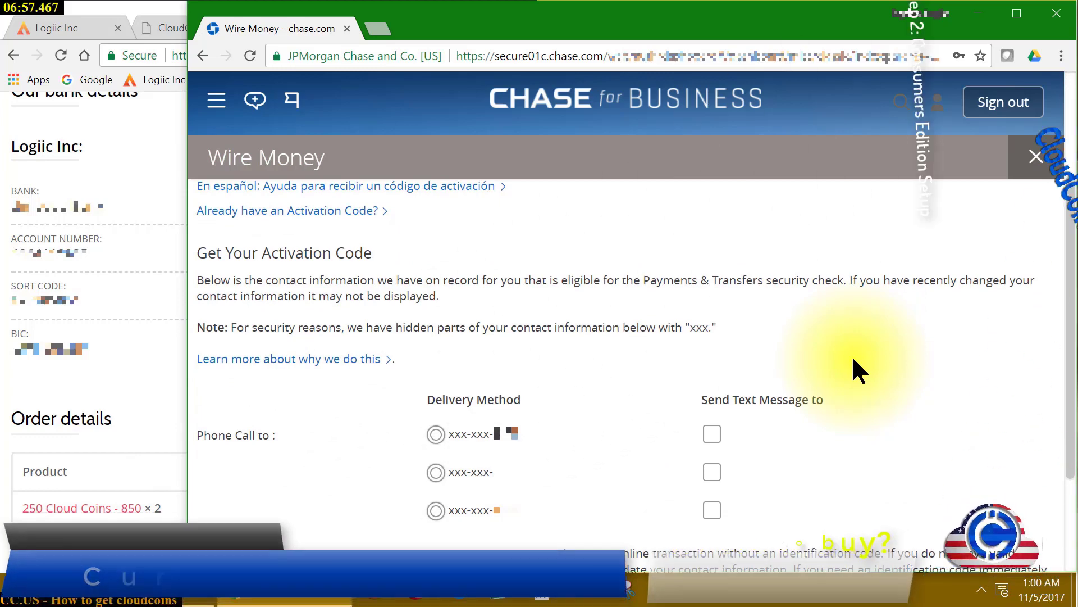
scroll(851, 355, "down", 2)
left_click(711, 387)
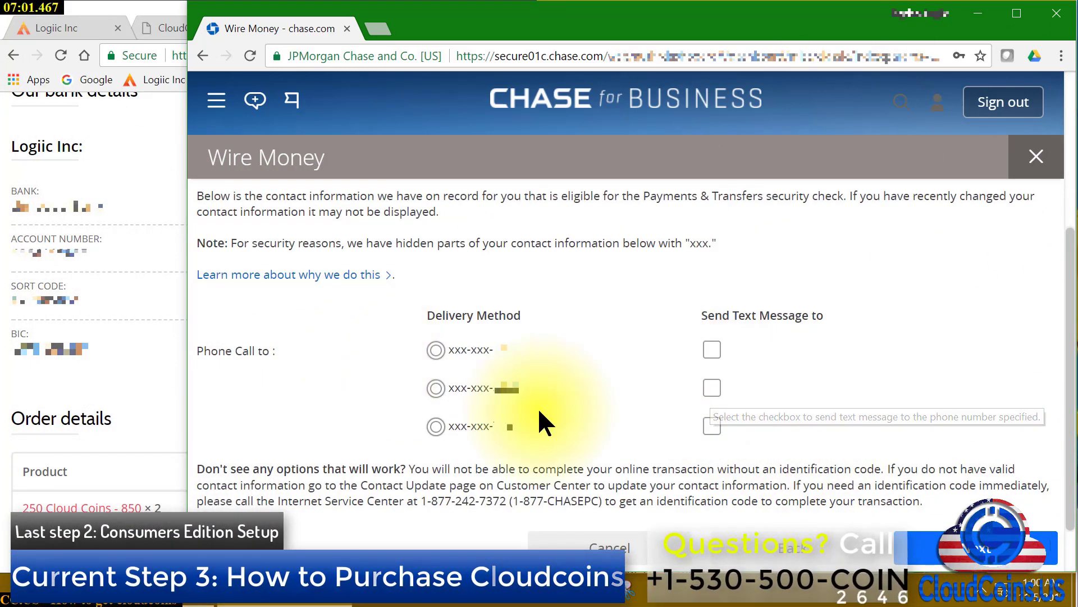
left_click(435, 389)
left_click(712, 387)
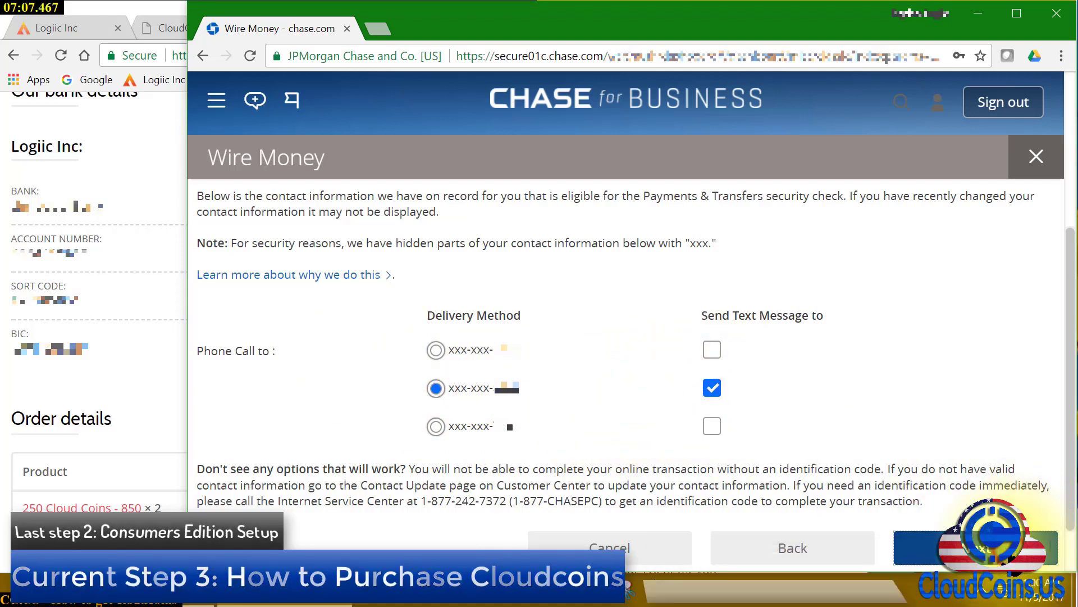
left_click(1008, 556)
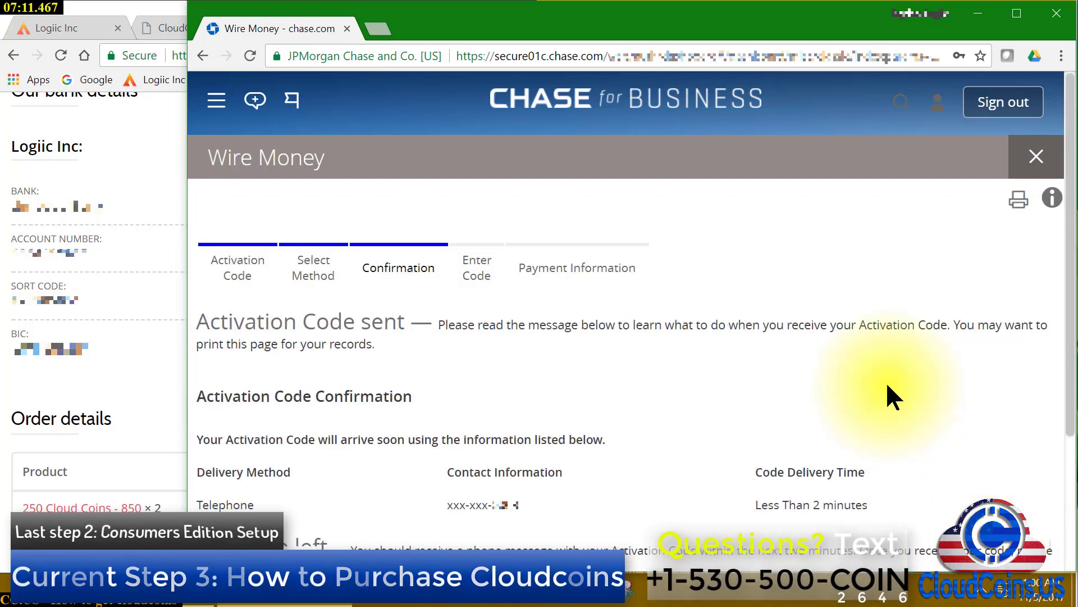
scroll(888, 386, "down", 3)
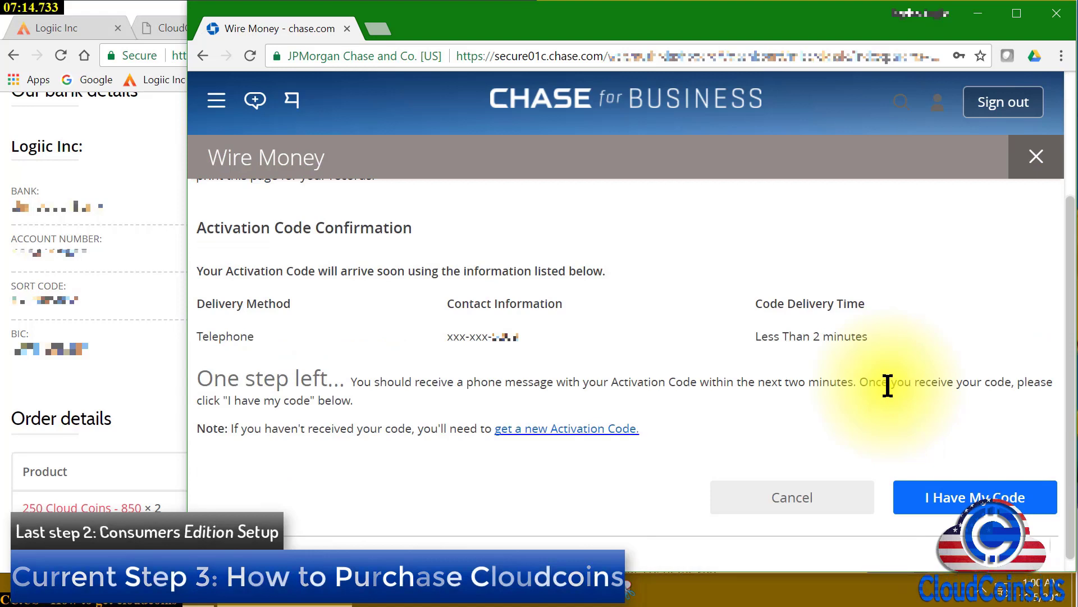
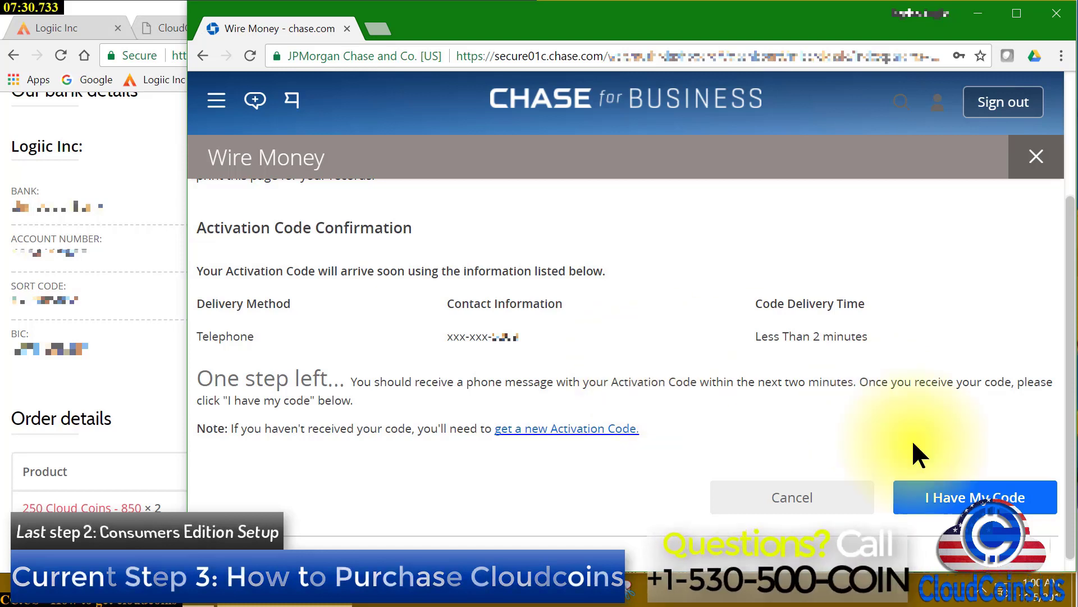
Confirm the code arrived and put the cursor in the empty Activation Code field
left_click(953, 504)
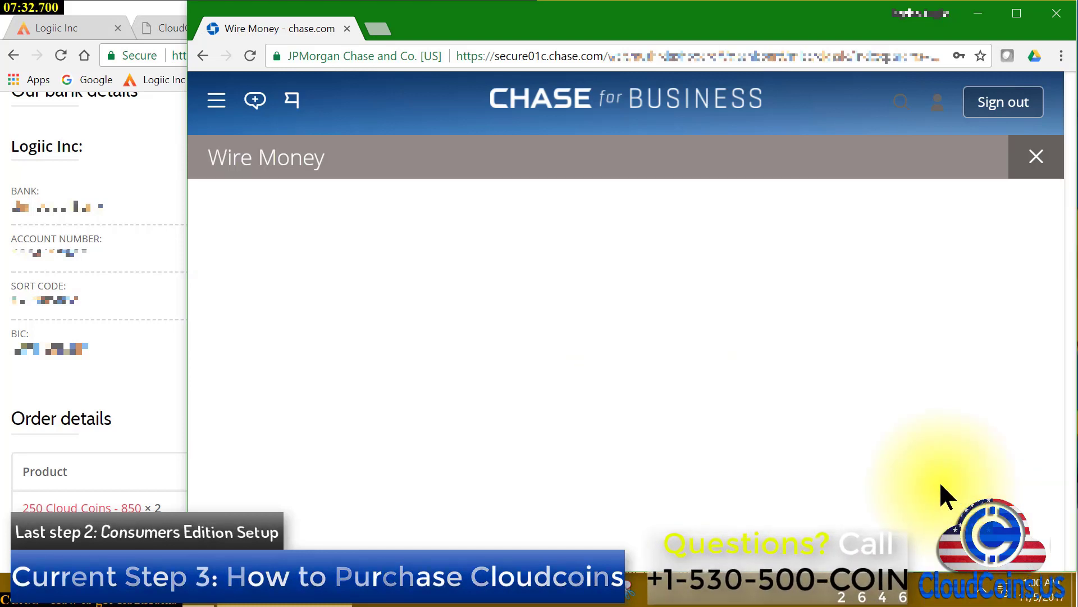
left_click(630, 375)
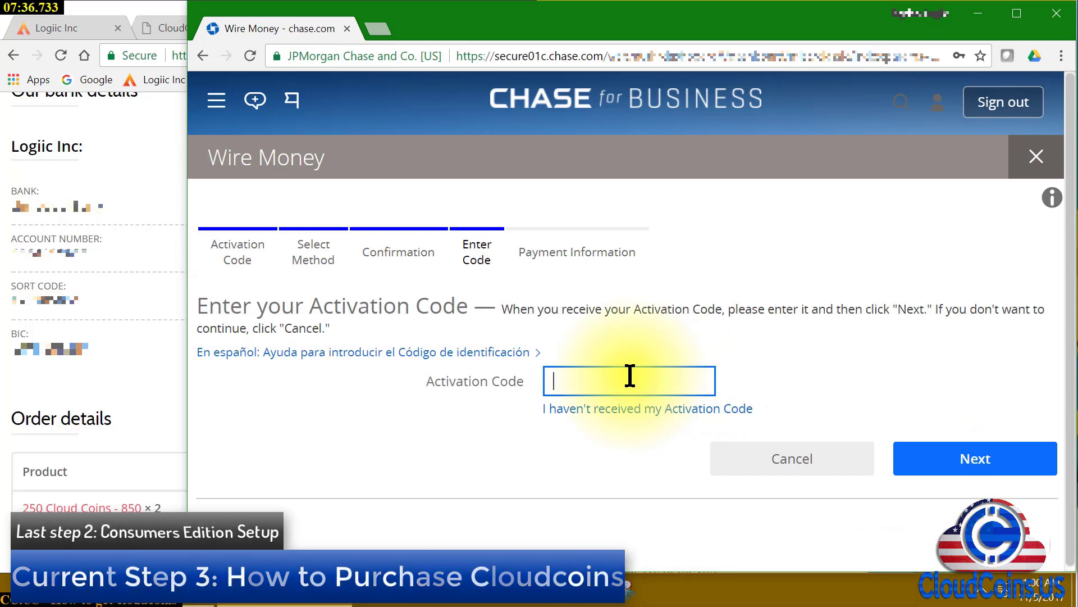
Enter the texted activation code and submit it to reach the recipient information form
type("•")
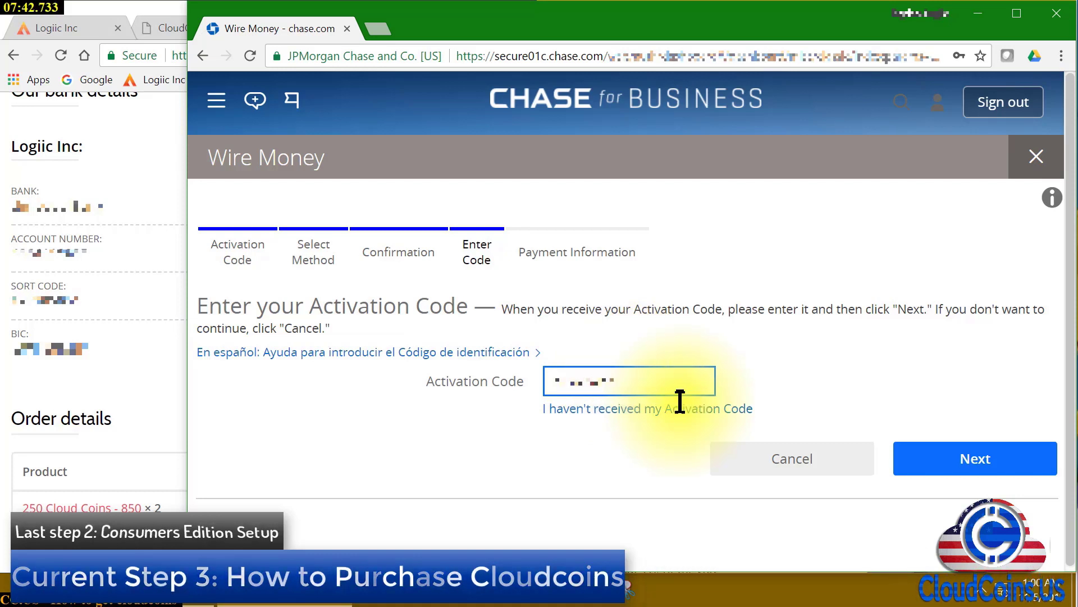
left_click(1010, 452)
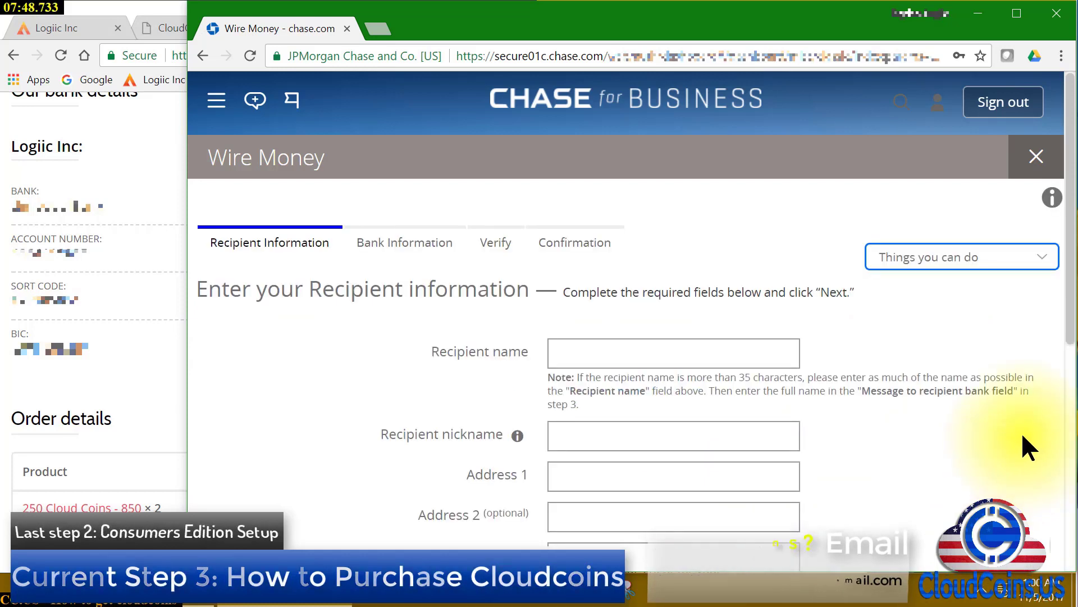
Make CloudCoins.US the recipient nickname and Logiic Inc the recipient name
left_click(697, 357)
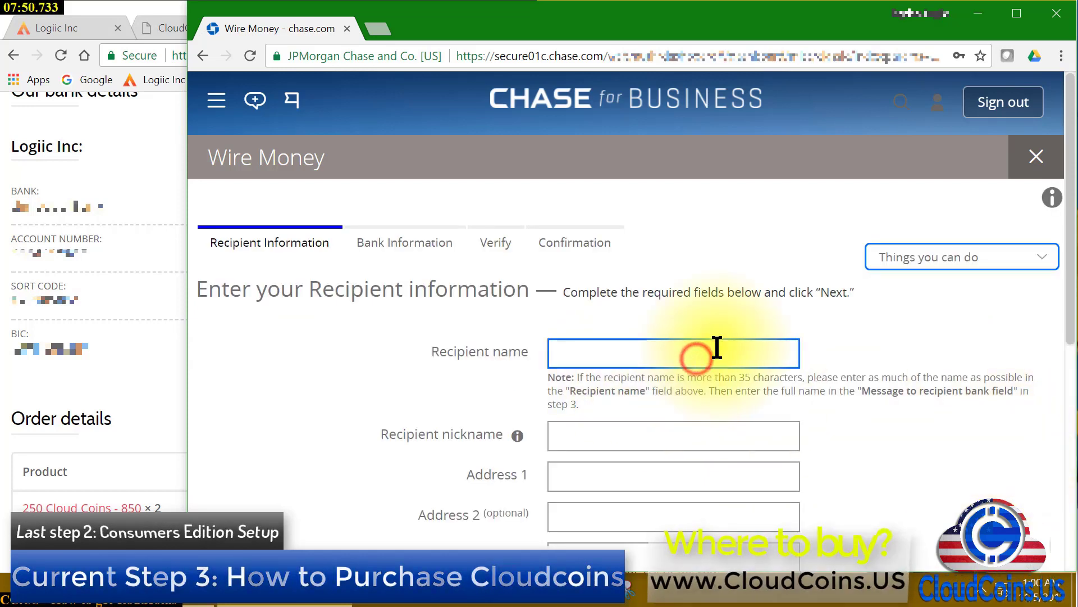
type("CloudCoins")
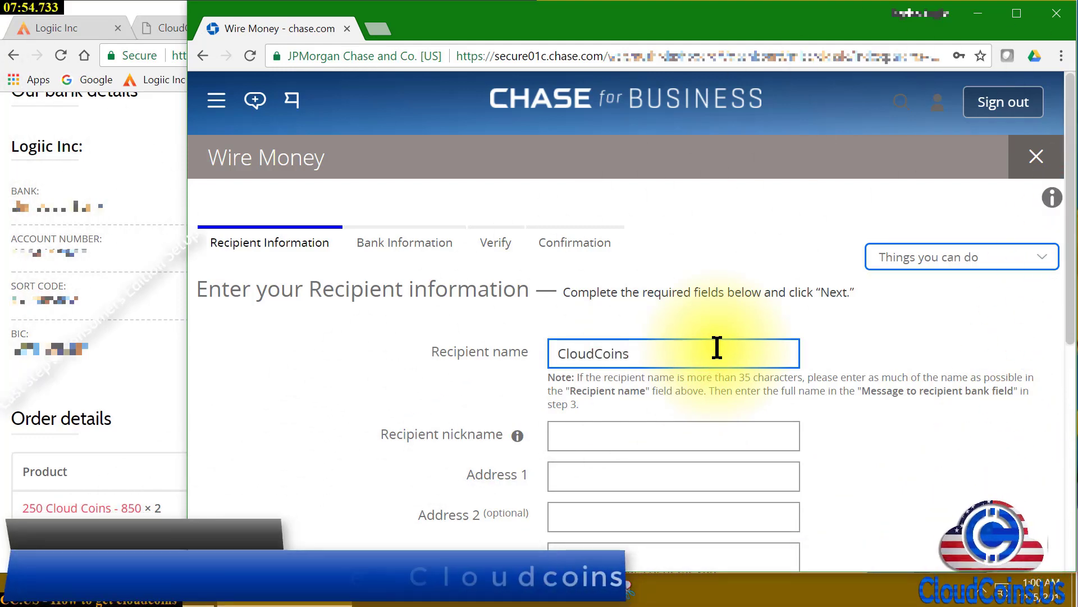
type(".US")
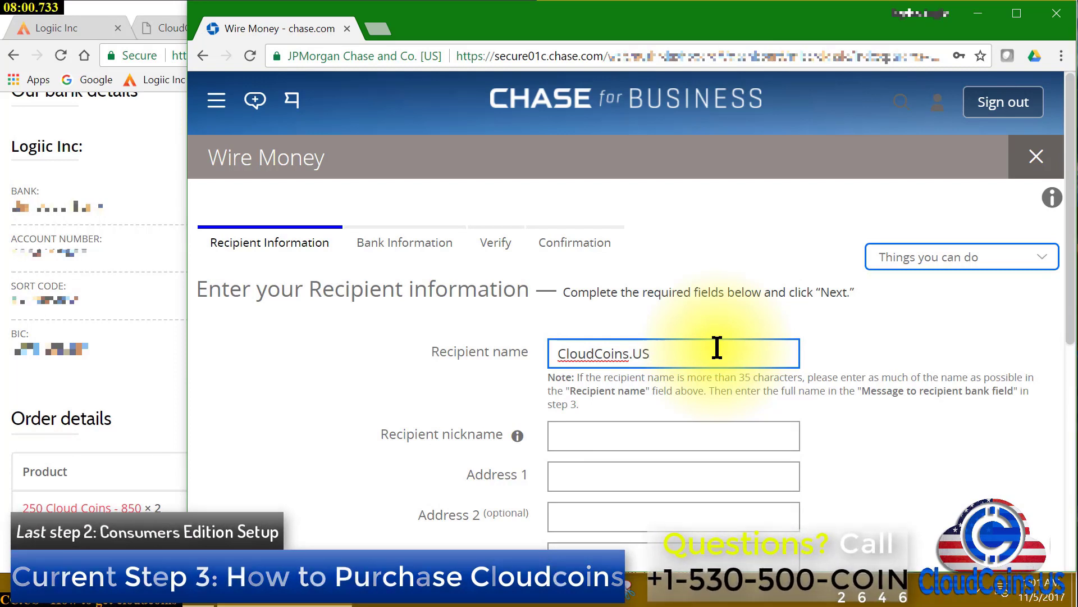
left_click_drag(717, 347, 506, 348)
key("ctrl+c")
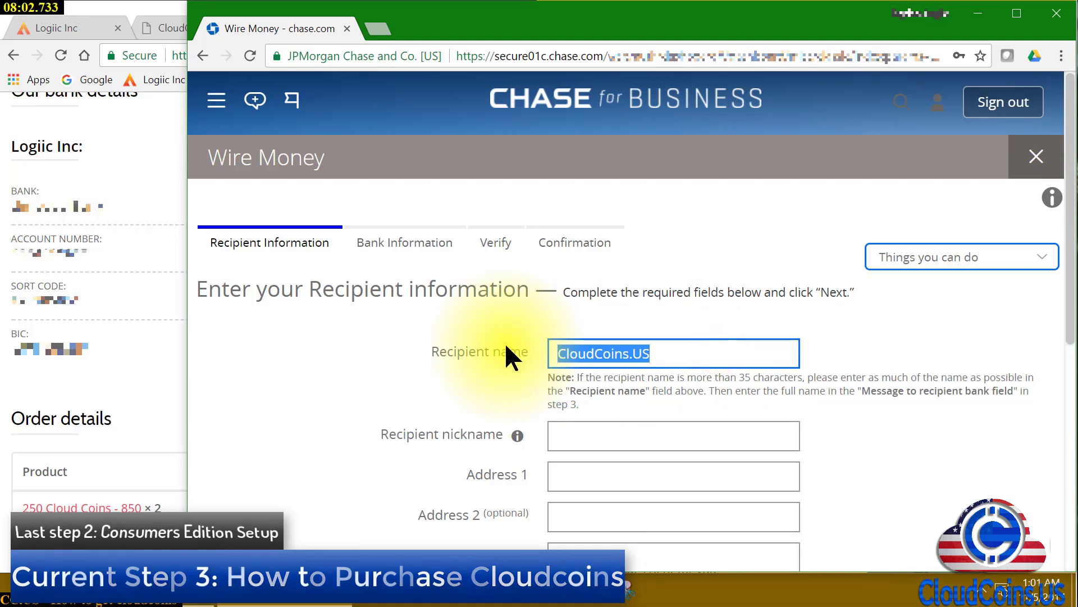
key("BackSpace")
left_click(597, 433)
key("ctrl+v")
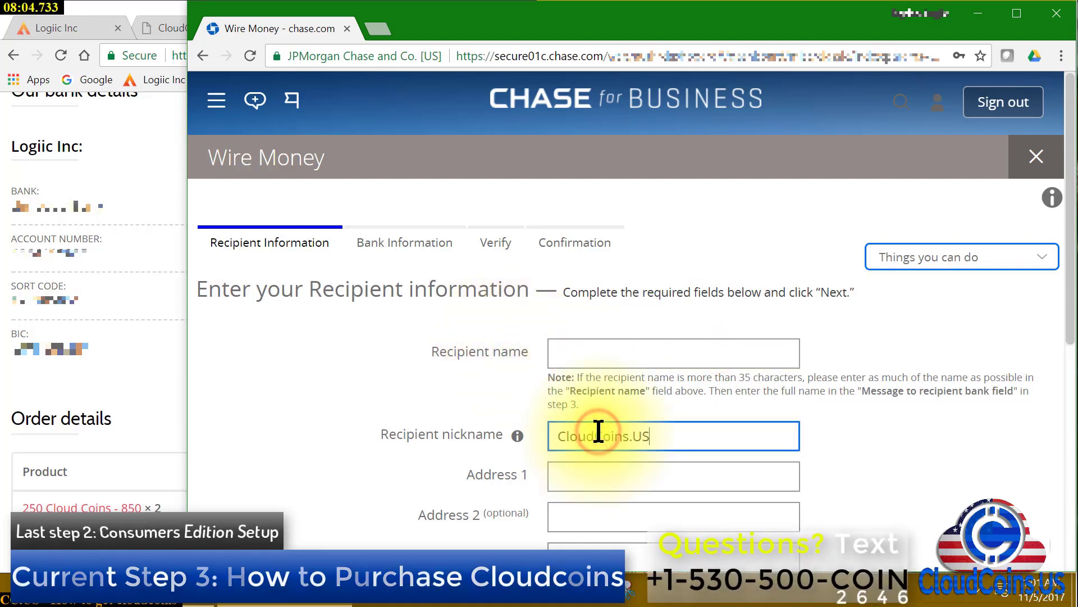
left_click(646, 354)
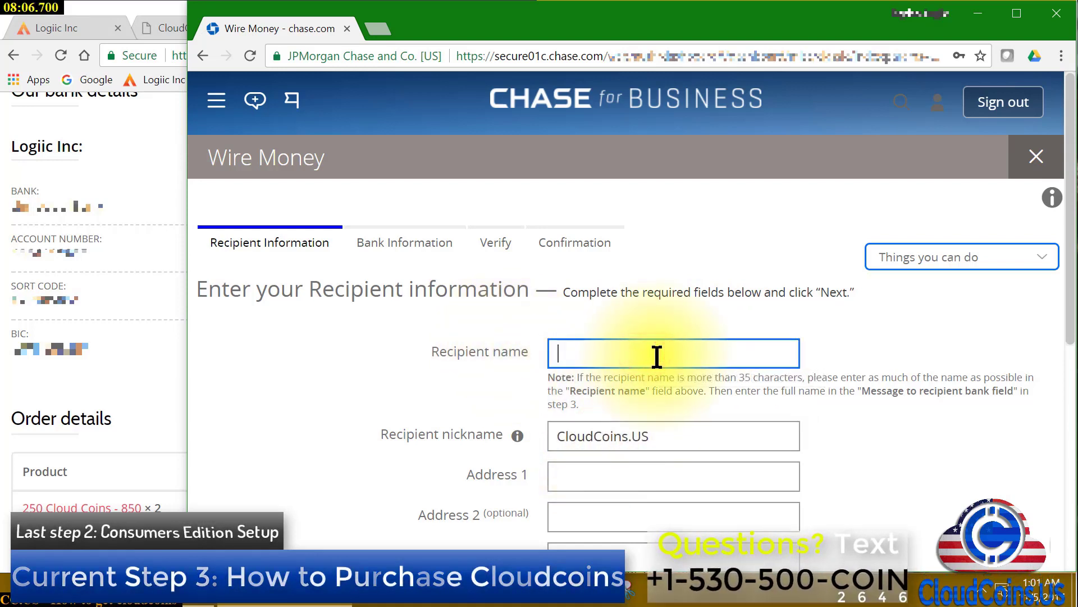
type("Log")
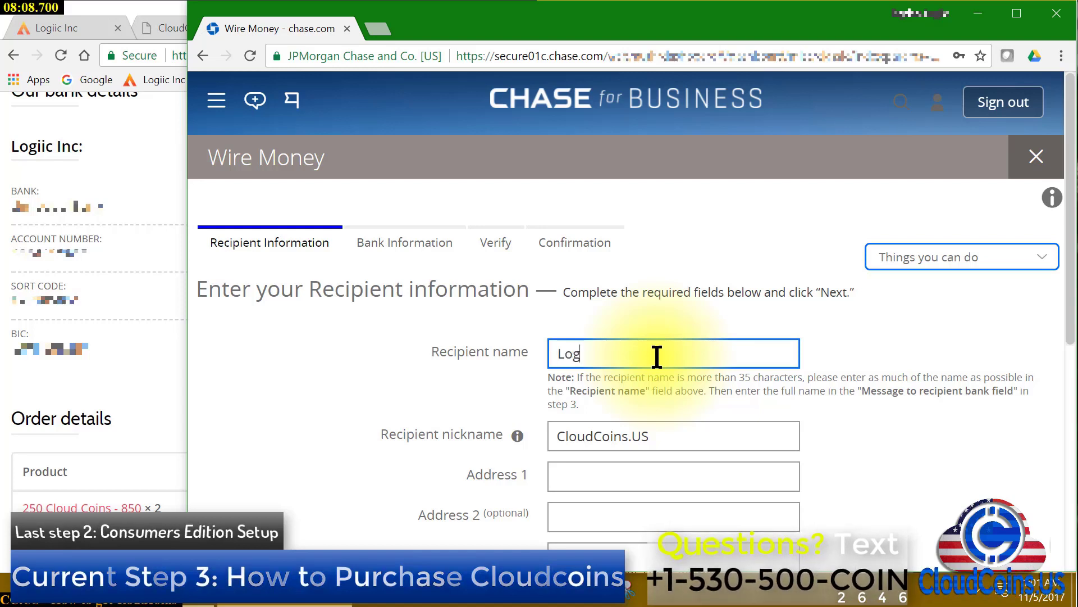
type("iic Inc")
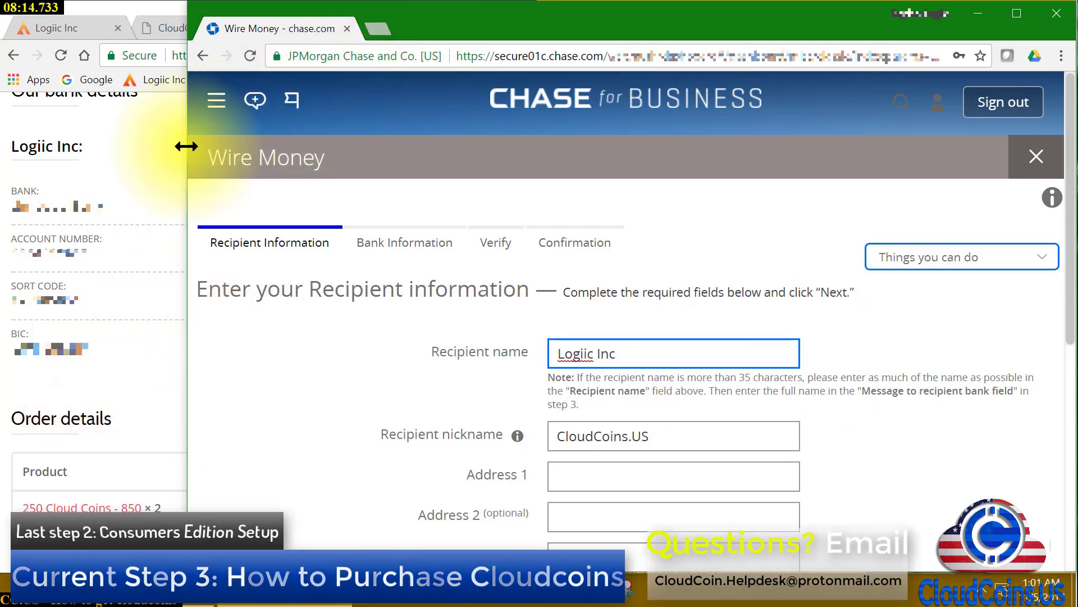
left_click_drag(185, 170, 470, 192)
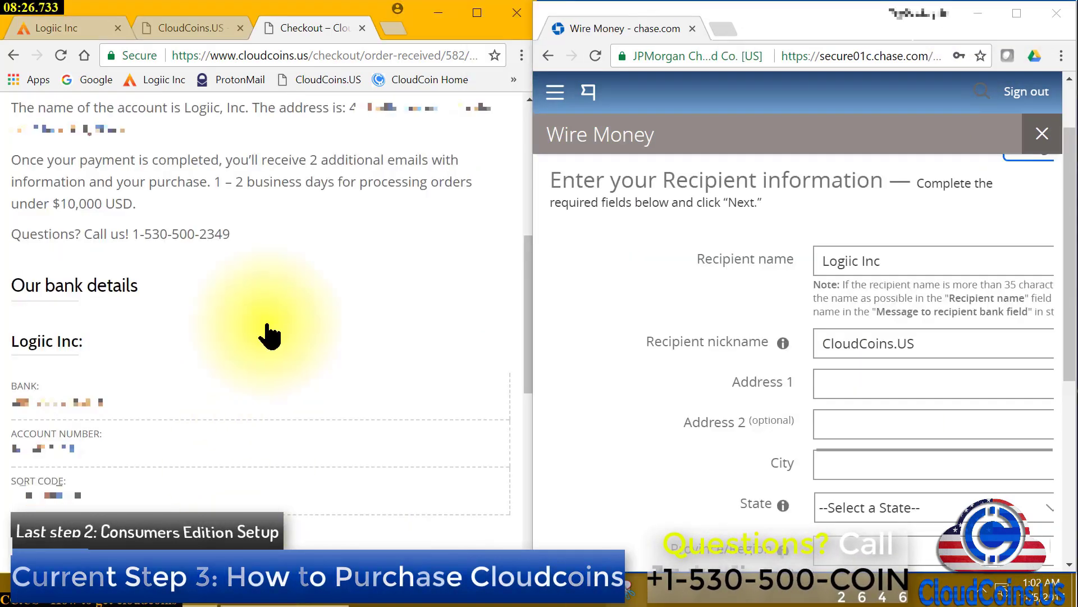
Enter the recipient's street address and city from the order page, with State California
left_click(893, 382)
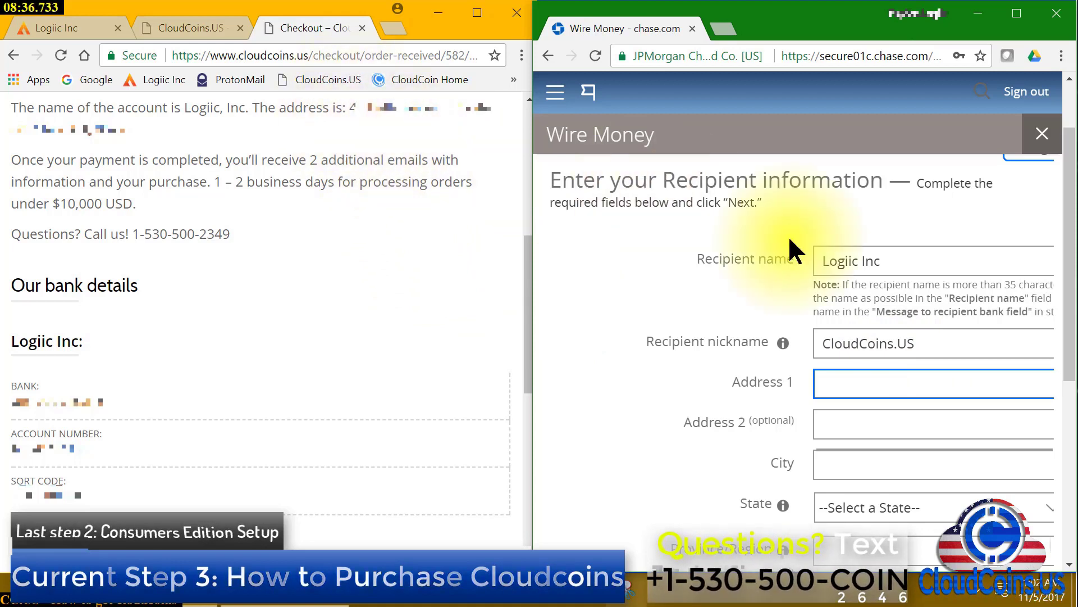
type("4")
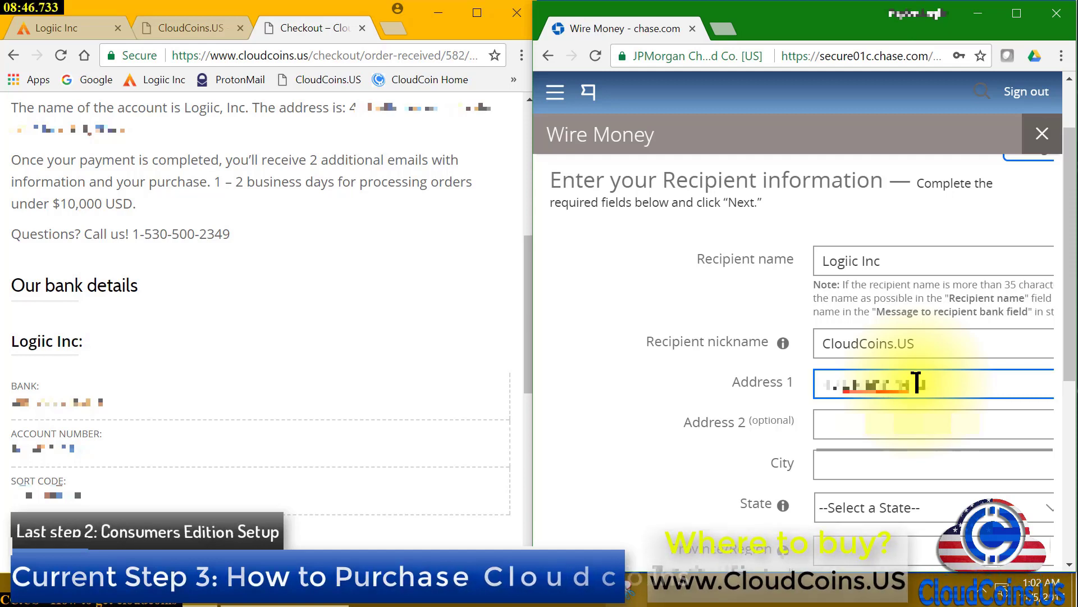
type("...")
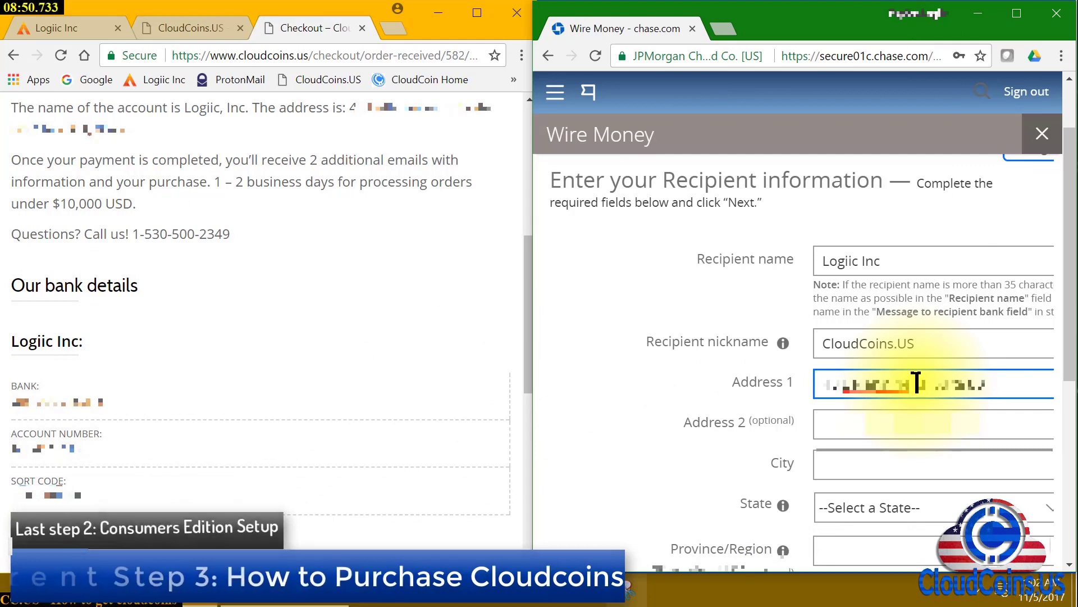
key("Tab")
key("Tab")
type("......")
key("Tab")
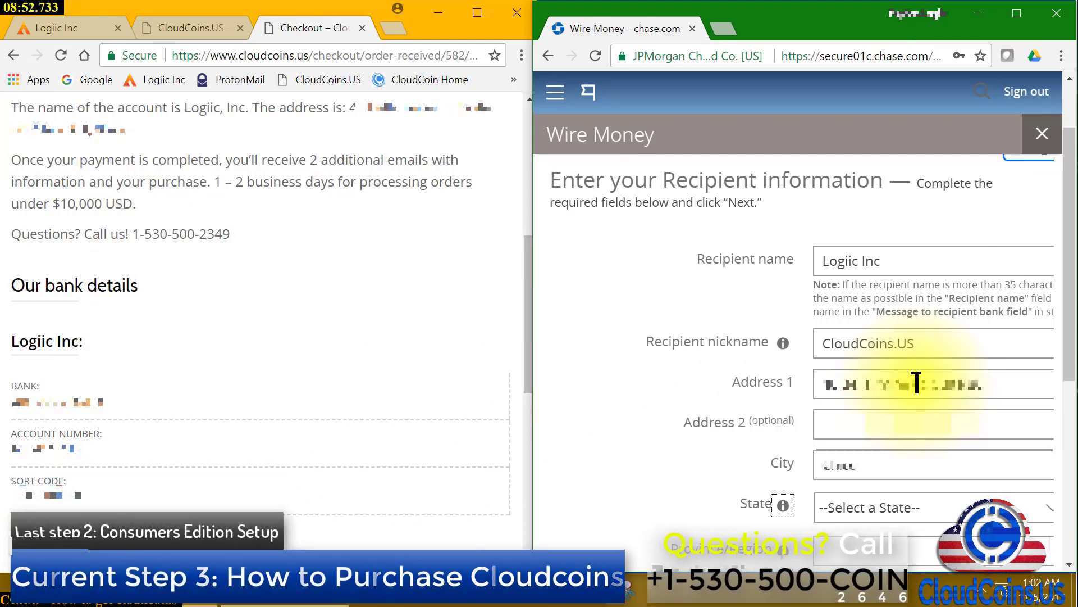
key("Tab")
type("ca")
key("Tab")
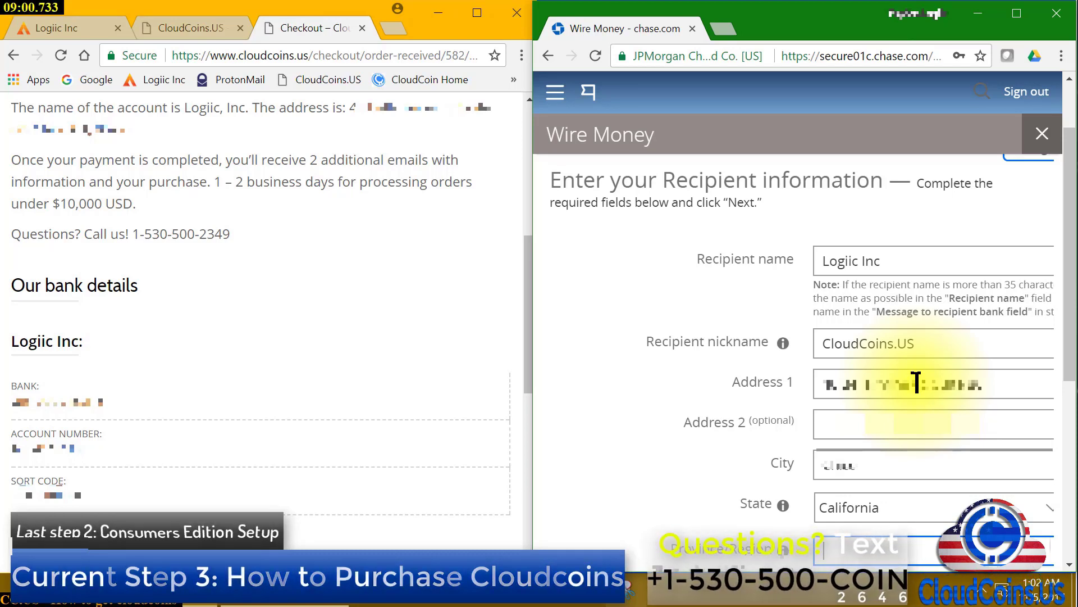
scroll(970, 301, "down", 3)
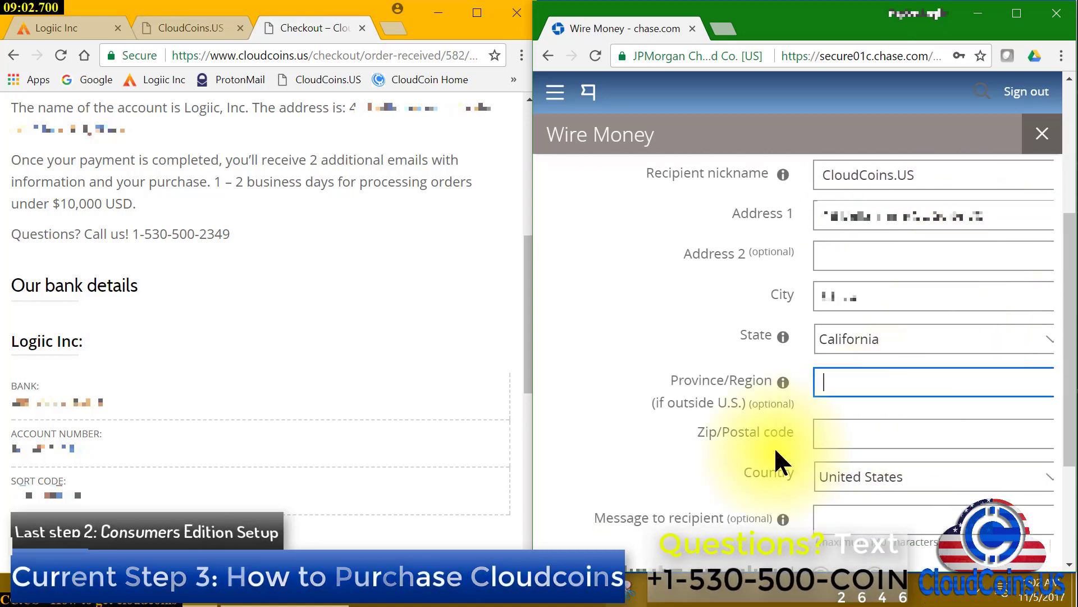
left_click(852, 433)
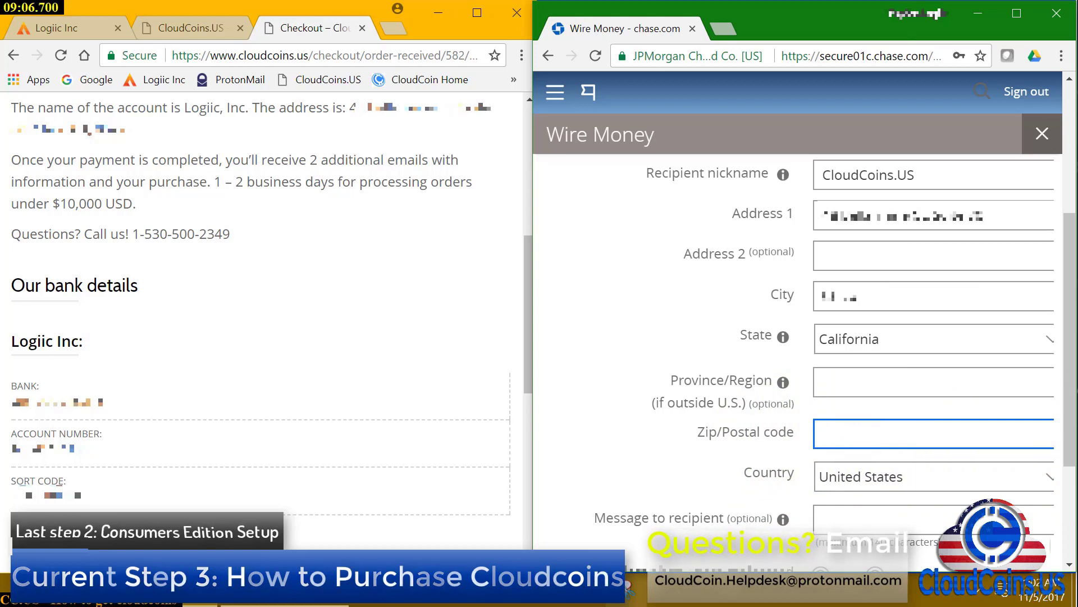
type("95926")
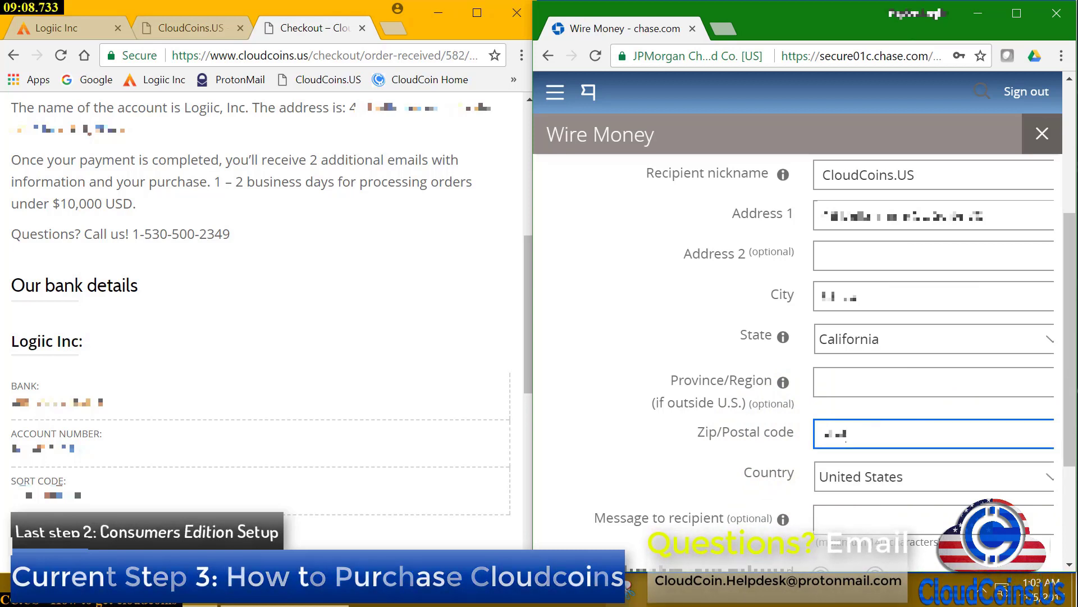
scroll(917, 460, "down", 1)
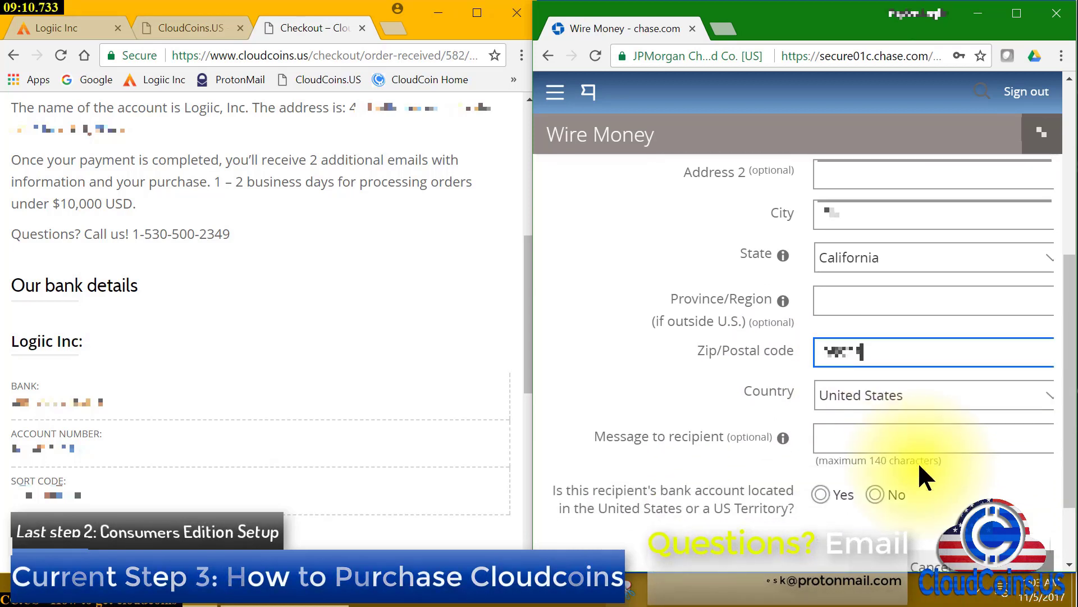
left_click(921, 447)
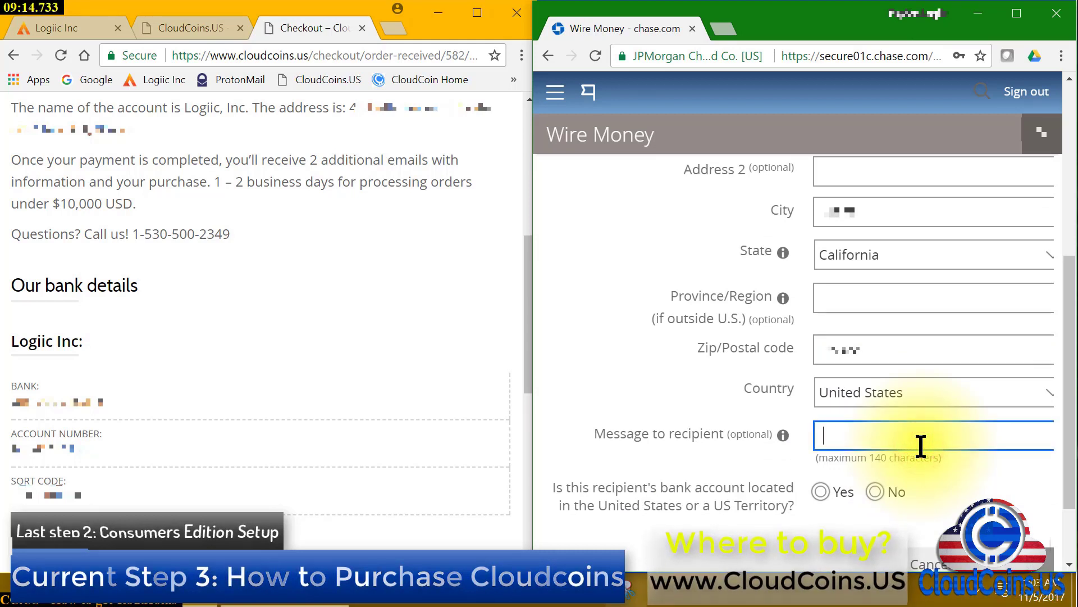
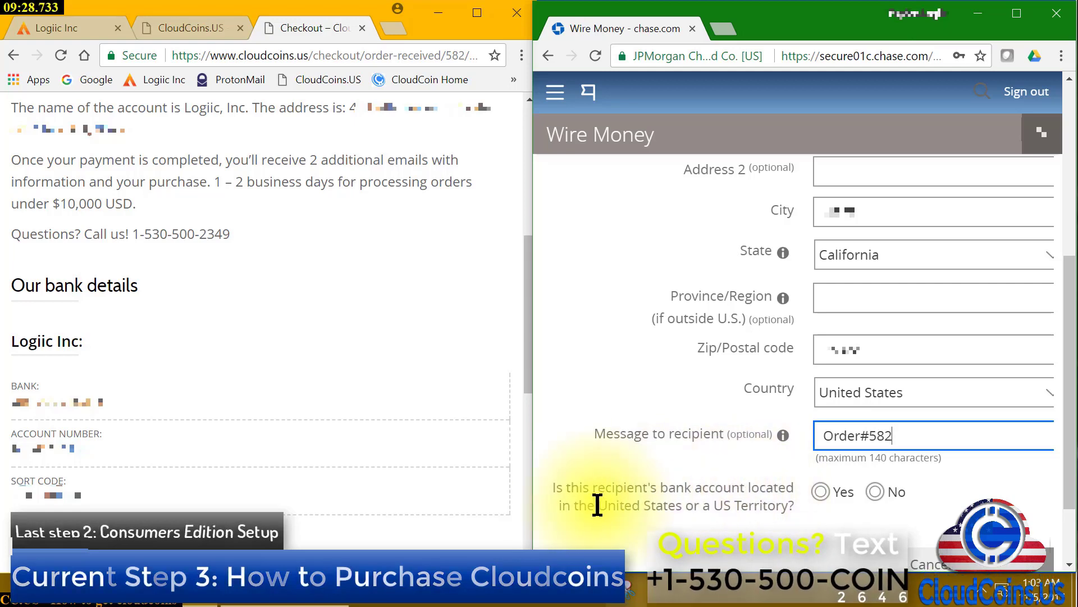
left_click(821, 492)
scroll(811, 517, "down", 3)
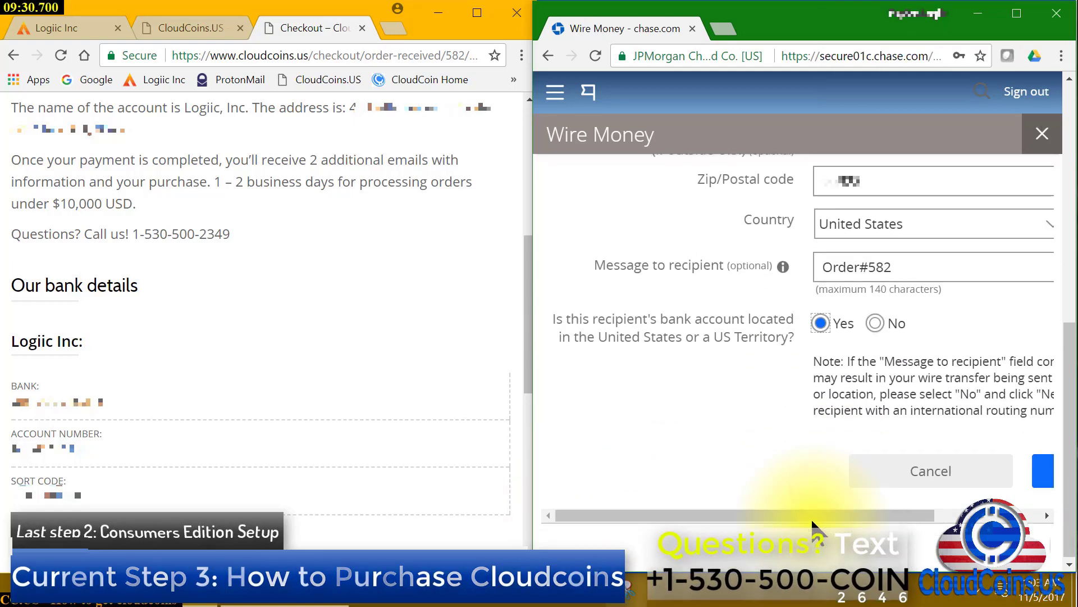
left_click_drag(811, 516, 958, 514)
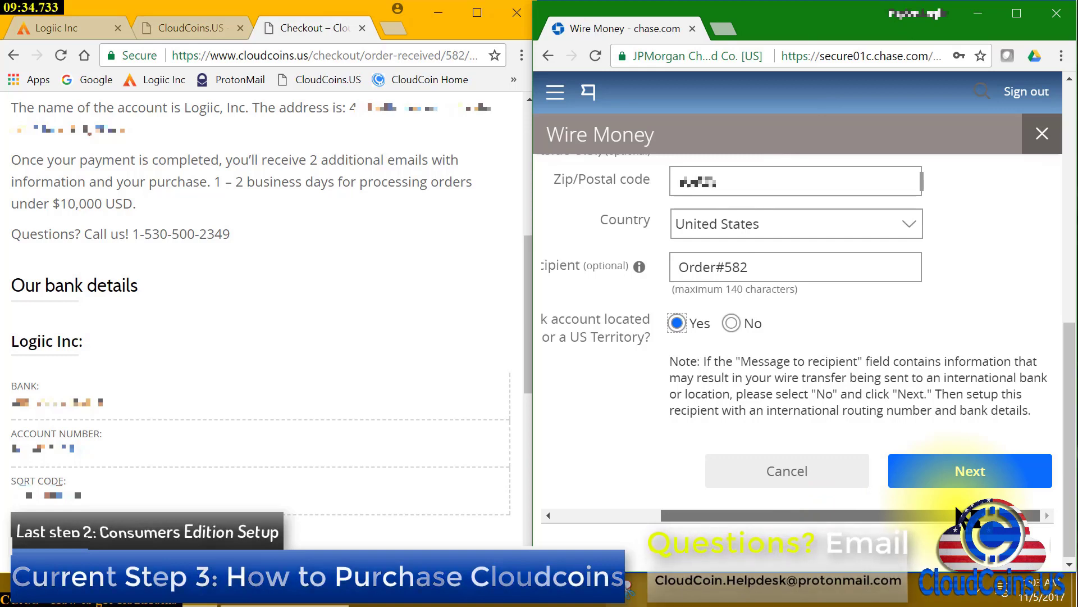
mouse_move(953, 507)
left_mouse_down()
mouse_move(814, 523)
mouse_move(947, 515)
left_mouse_up()
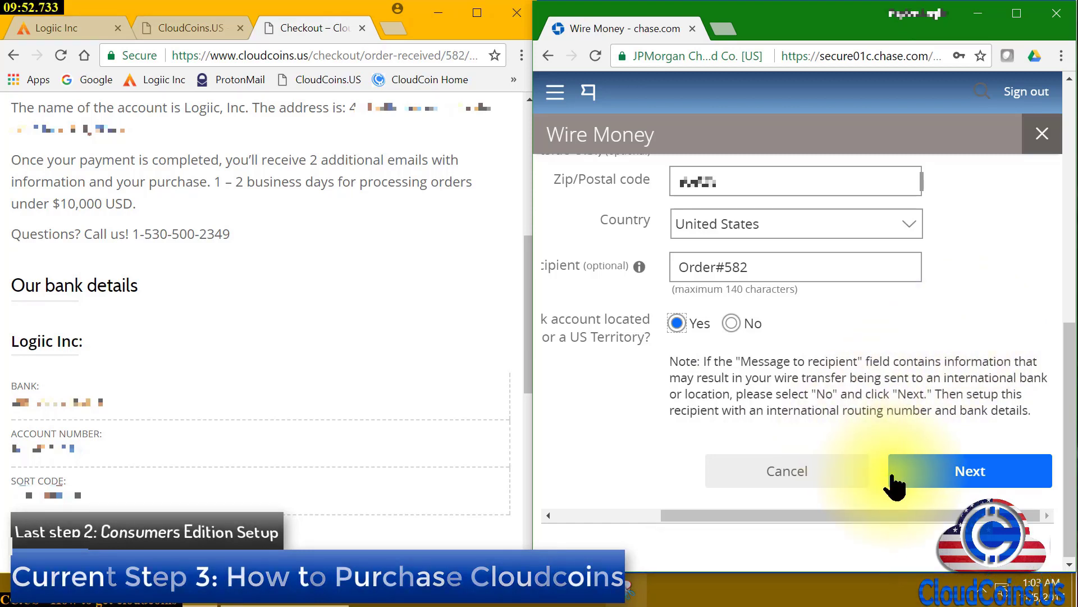
left_click(959, 474)
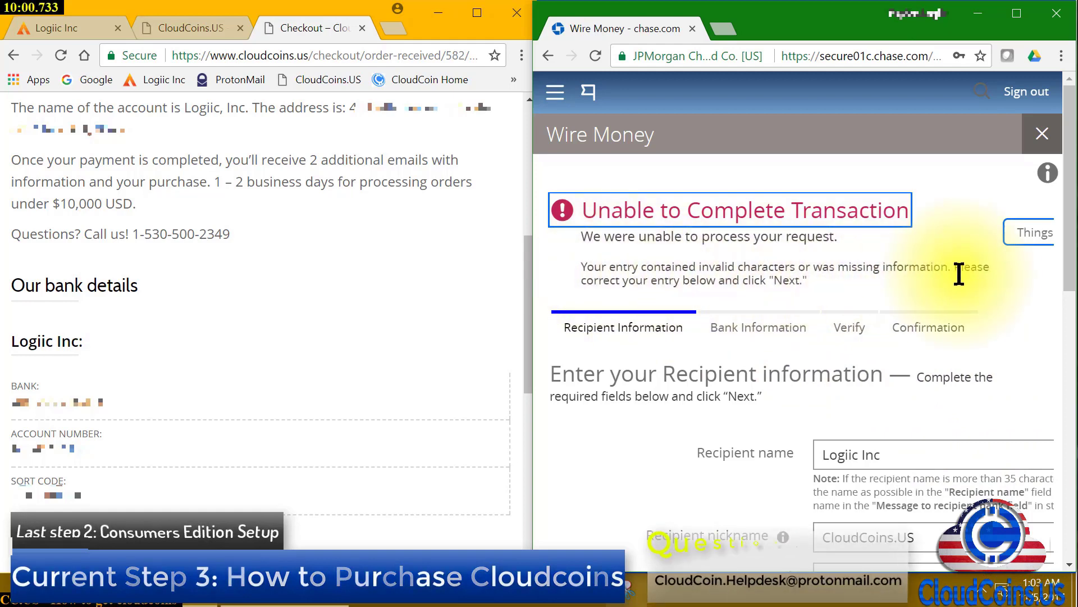
scroll(611, 416, "down", 5)
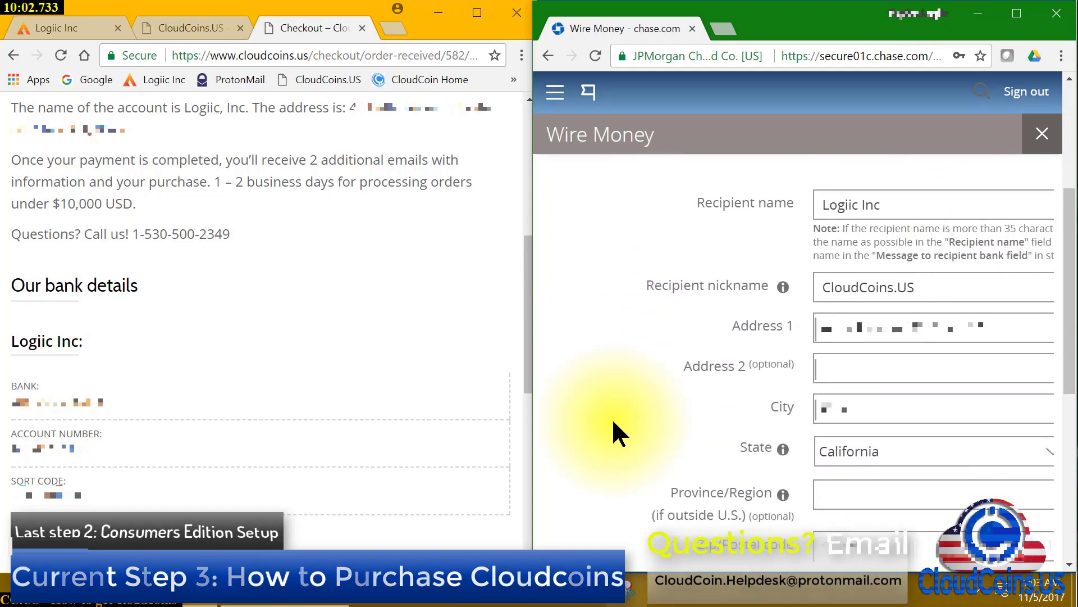
scroll(612, 418, "down", 3)
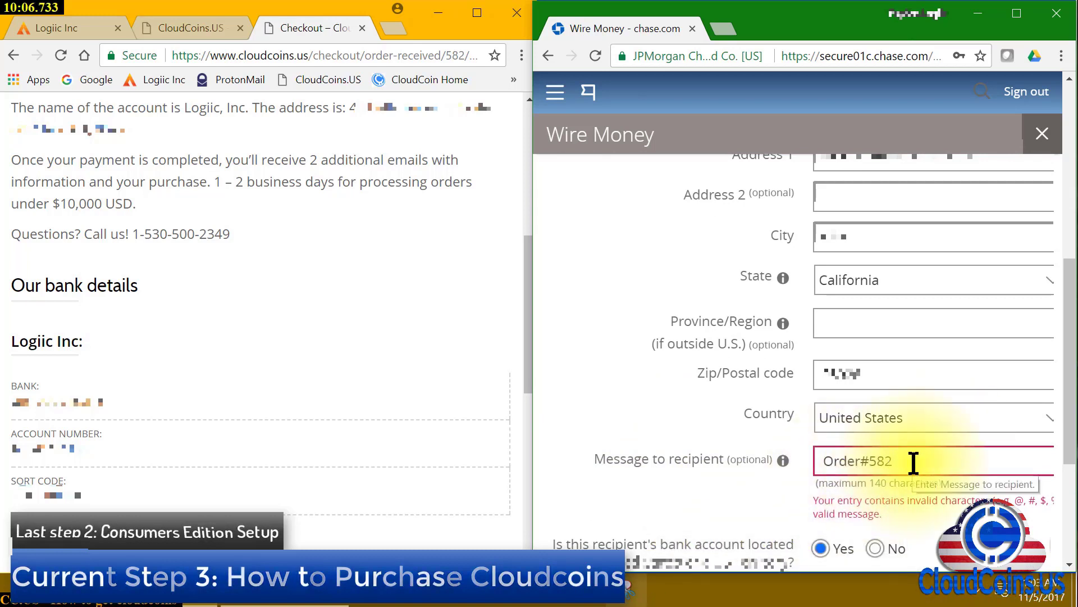
left_click(869, 461)
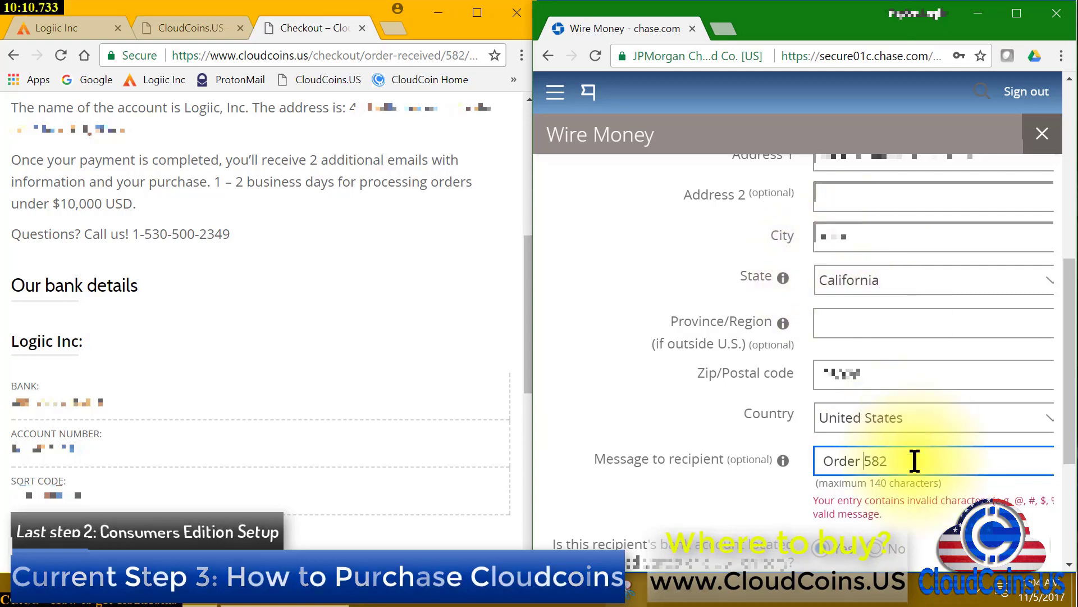
left_click(864, 460)
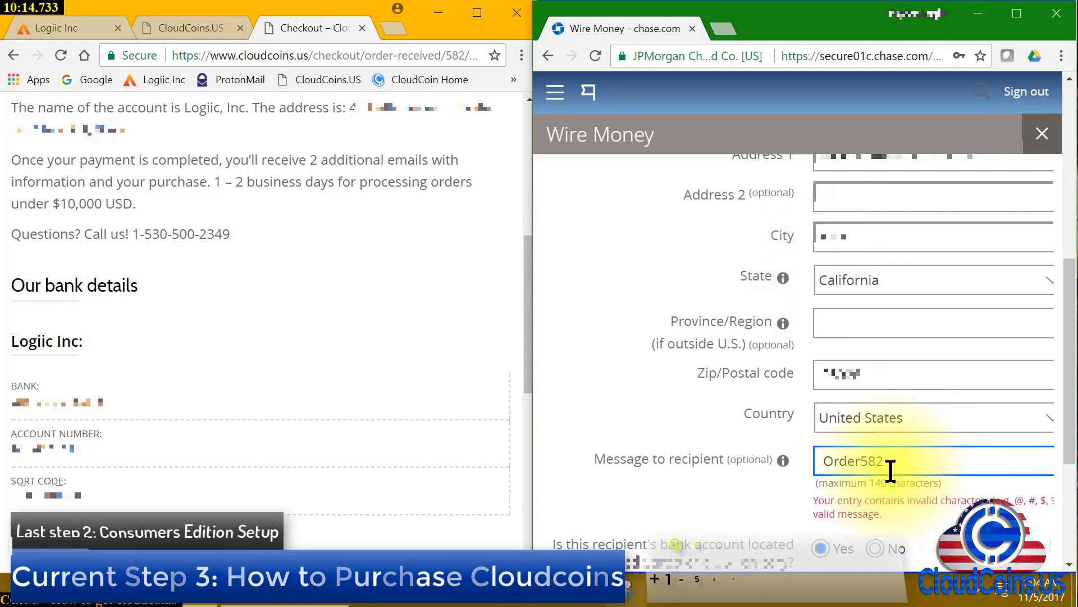
scroll(898, 483, "down", 4)
left_click_drag(878, 509, 978, 497)
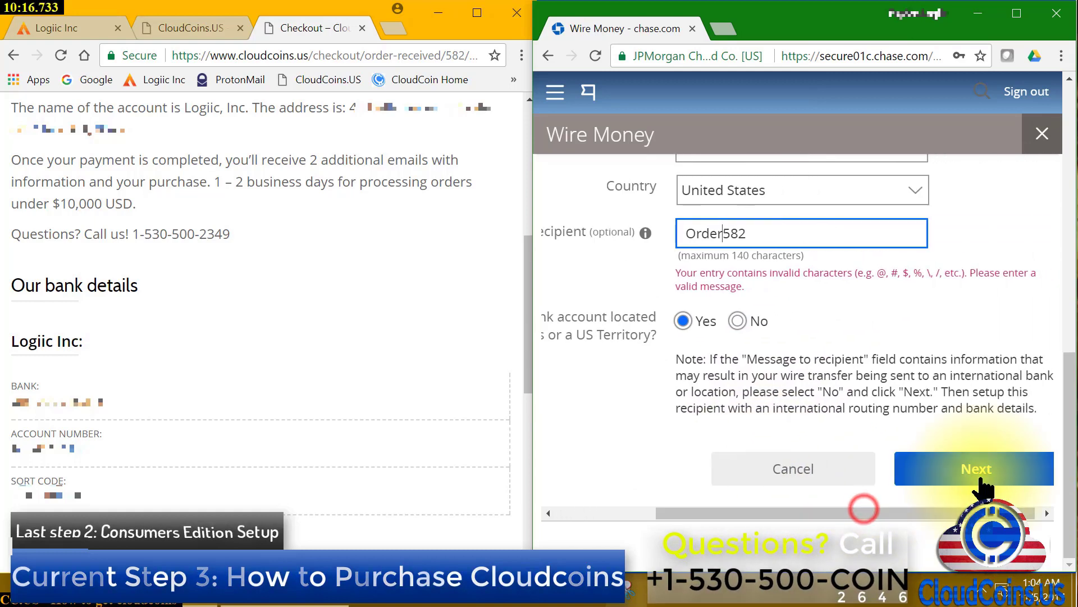
Submit the corrected details, enter the ABA routing number, and continue to bank information
left_click(980, 471)
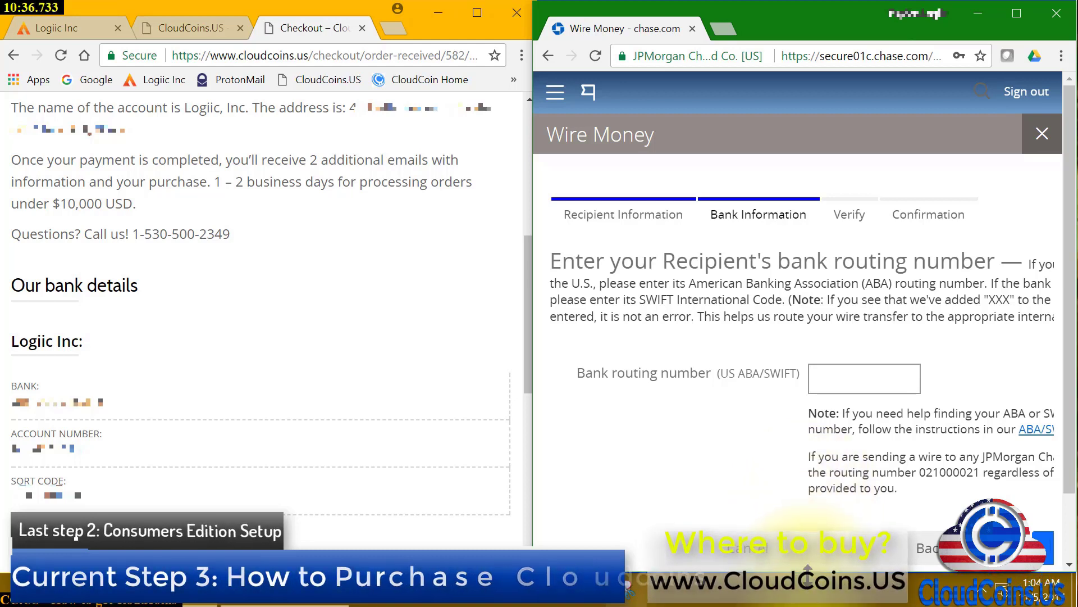
scroll(831, 500, "down", 1)
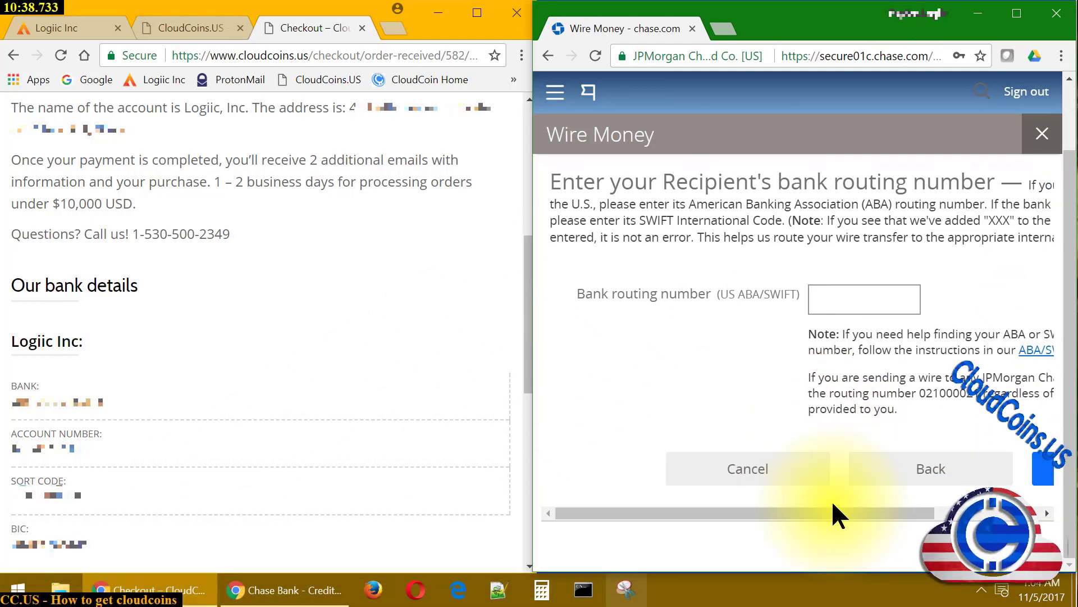
left_click_drag(828, 512, 952, 512)
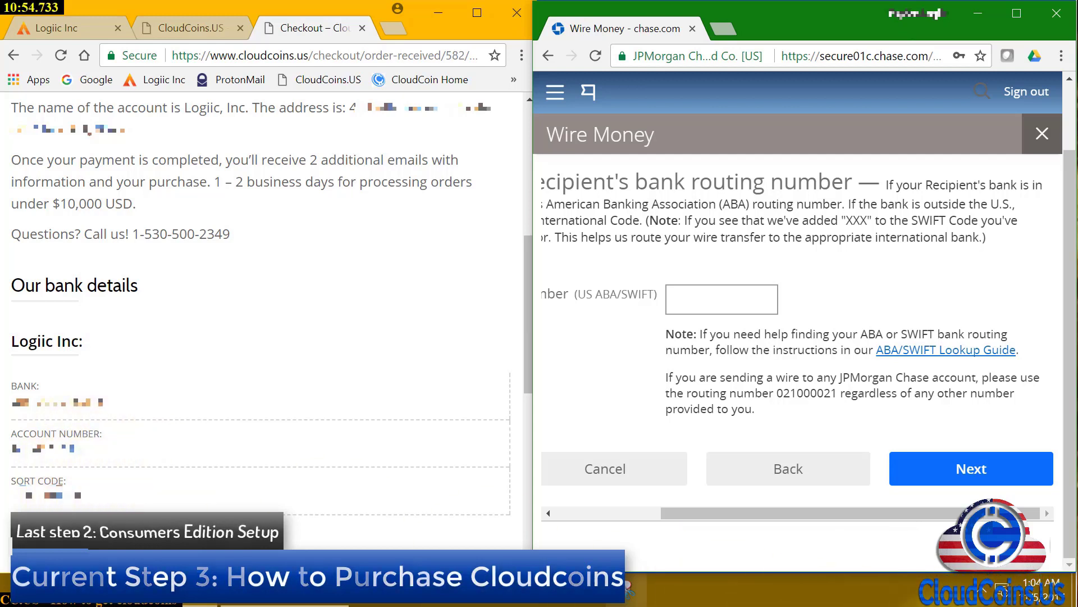
left_click(705, 296)
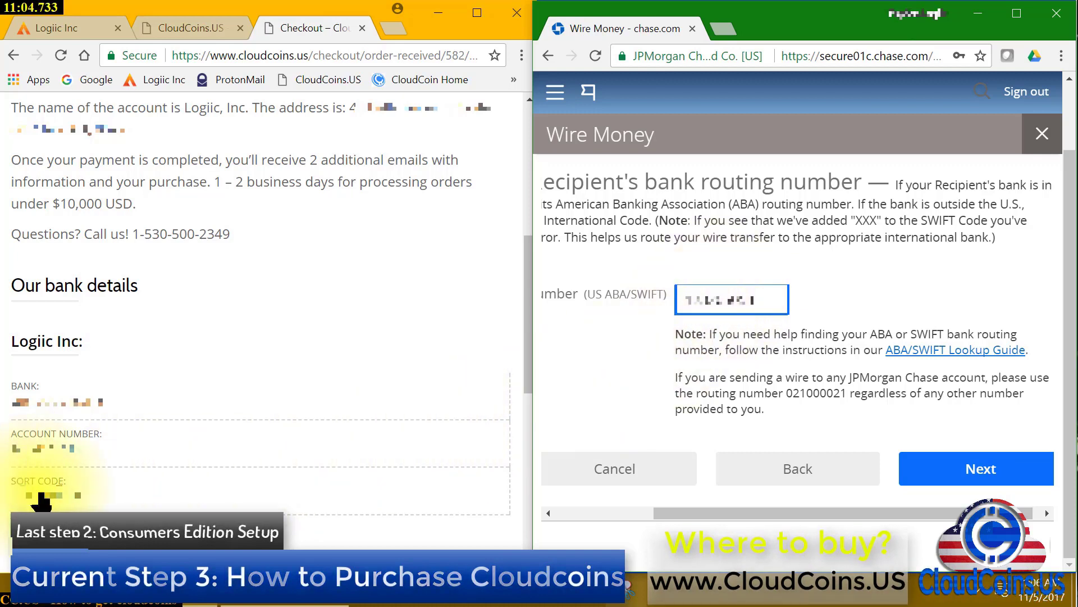
left_click(997, 472)
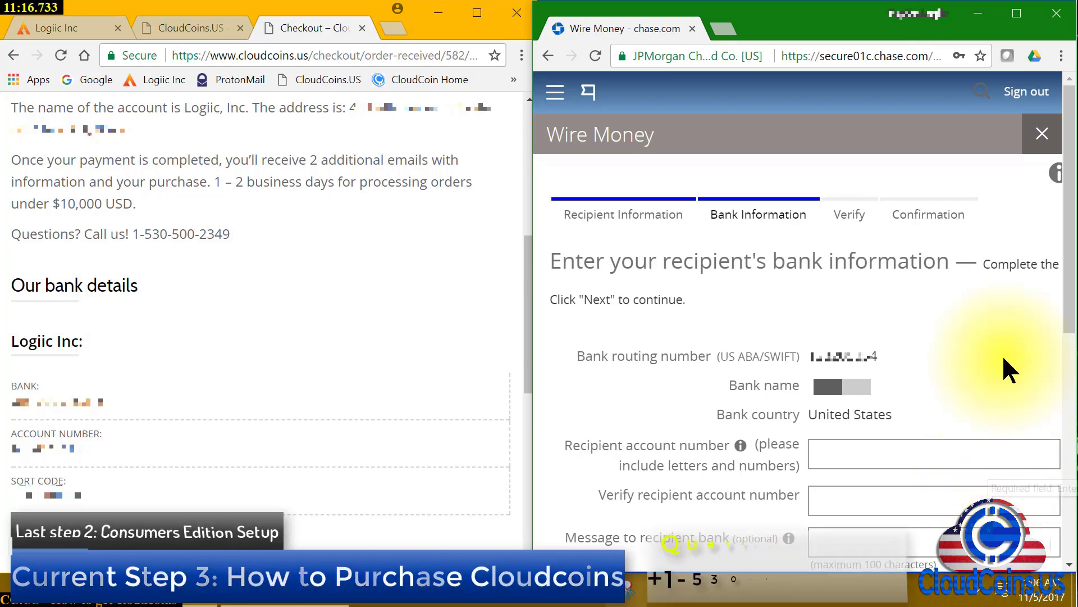
Enter the recipient account number and confirm it in the second account field
scroll(1002, 354, "down", 2)
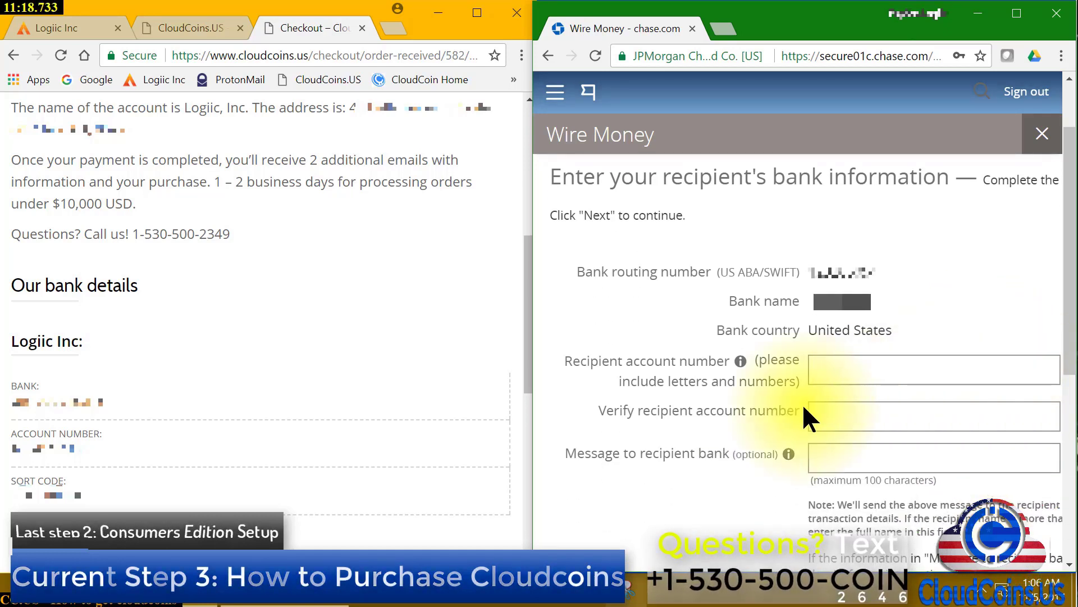
left_click(858, 367)
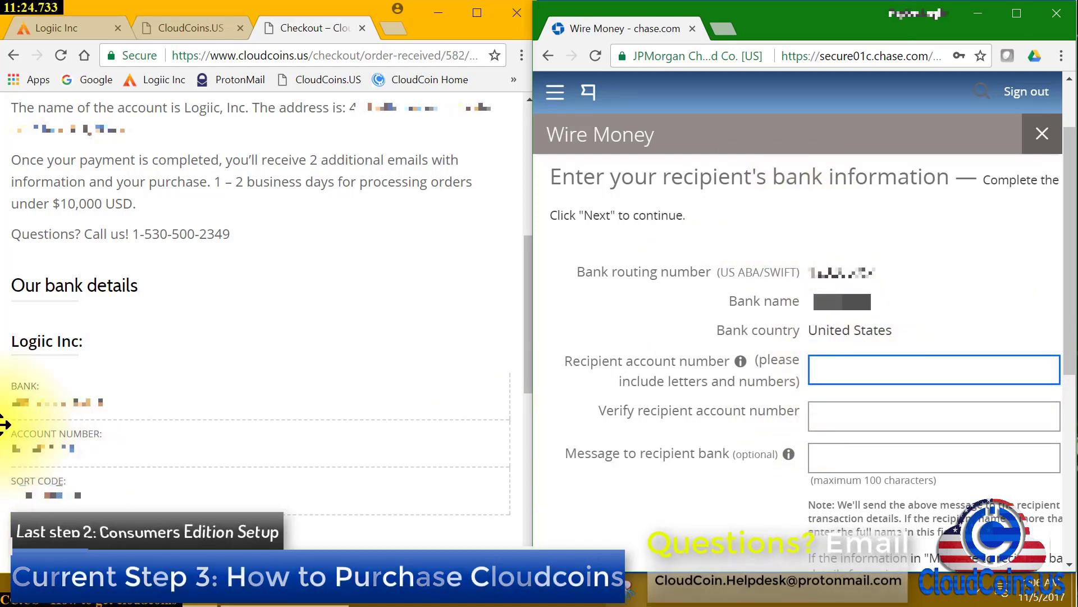
left_click(899, 368)
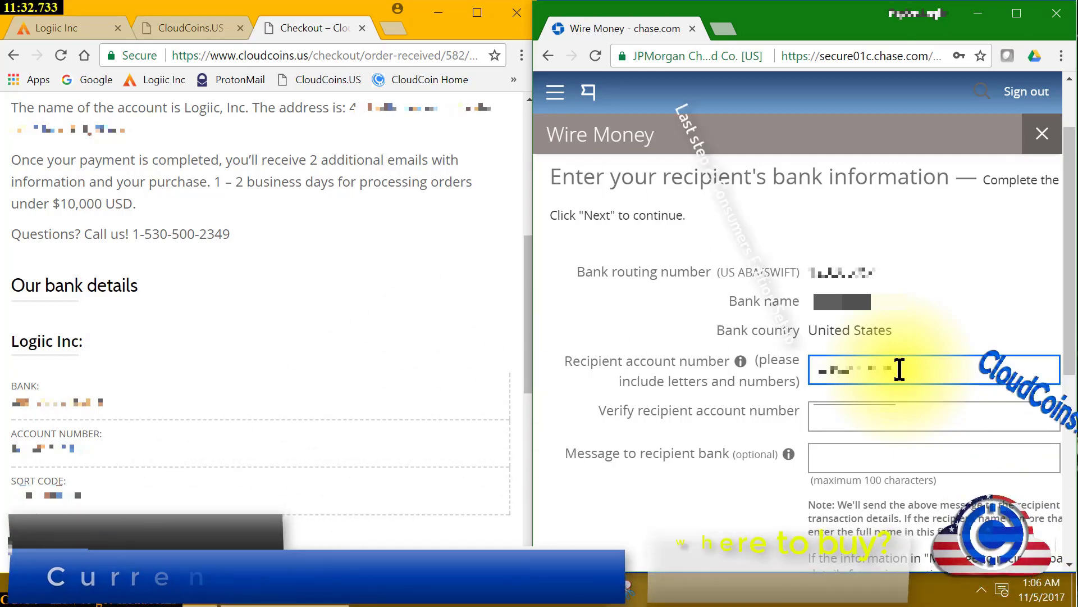
left_click(884, 410)
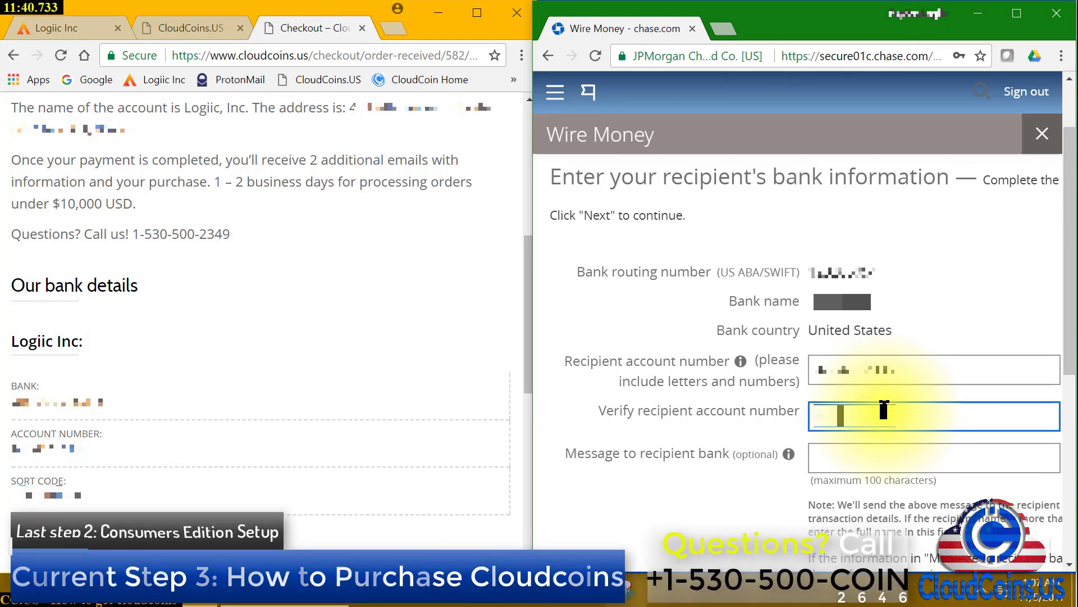
type("00")
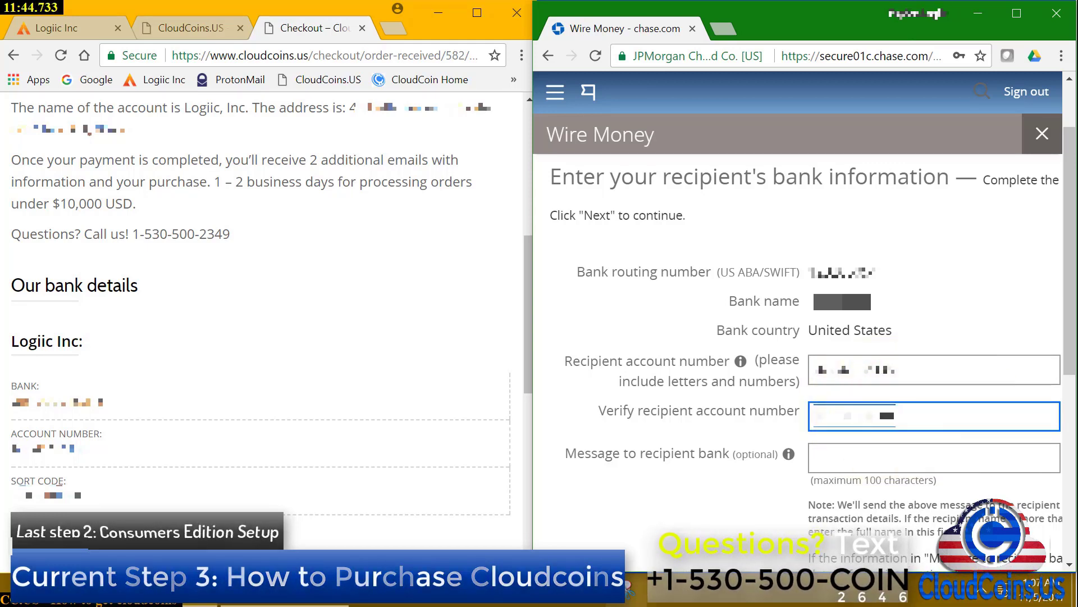
left_click(957, 464)
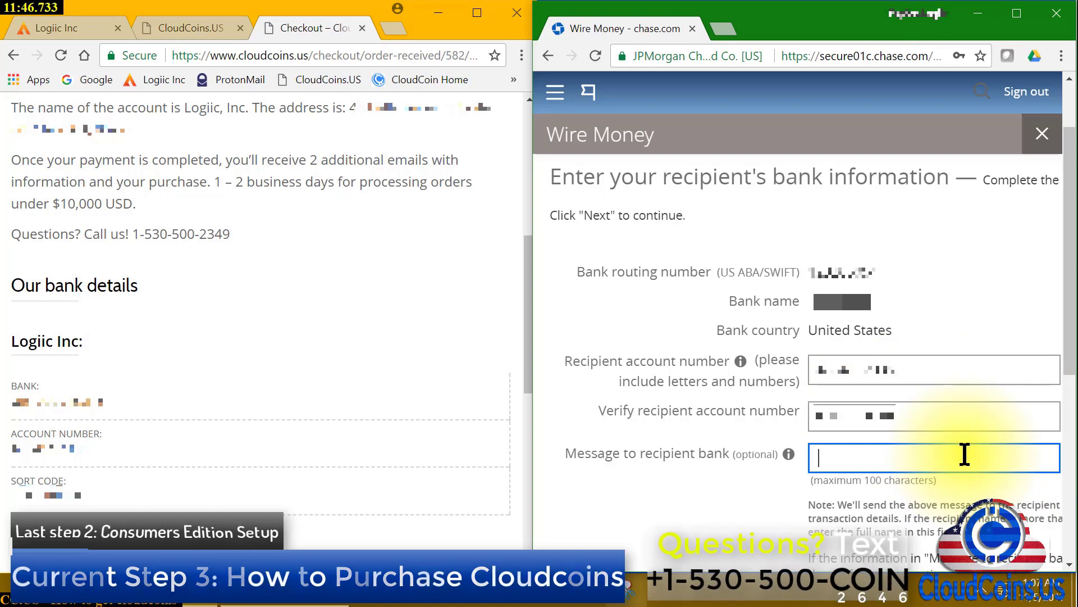
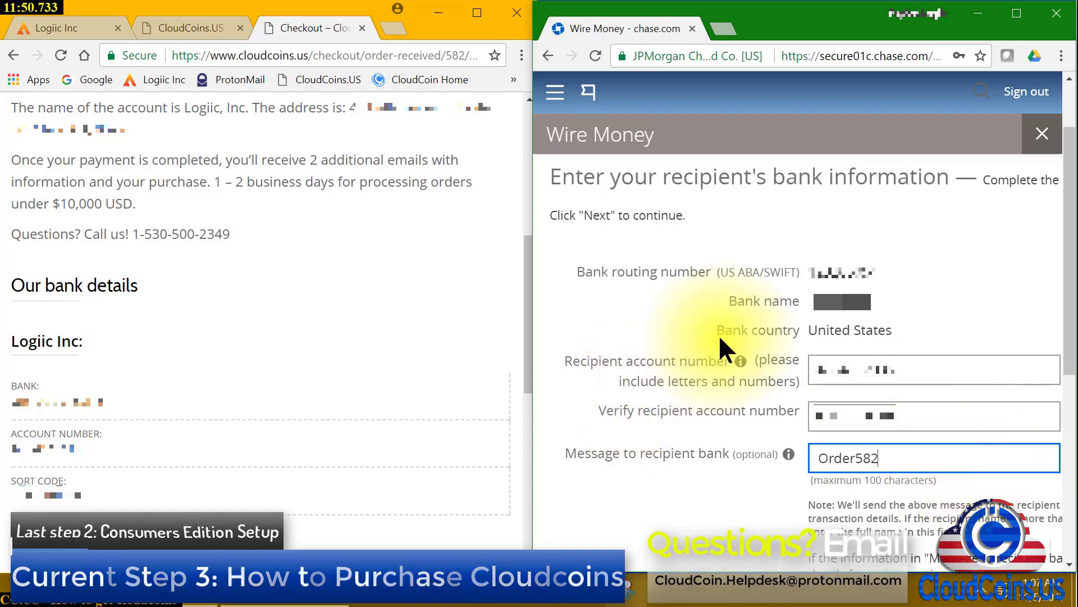
scroll(649, 262, "down", 1)
scroll(815, 477, "down", 3)
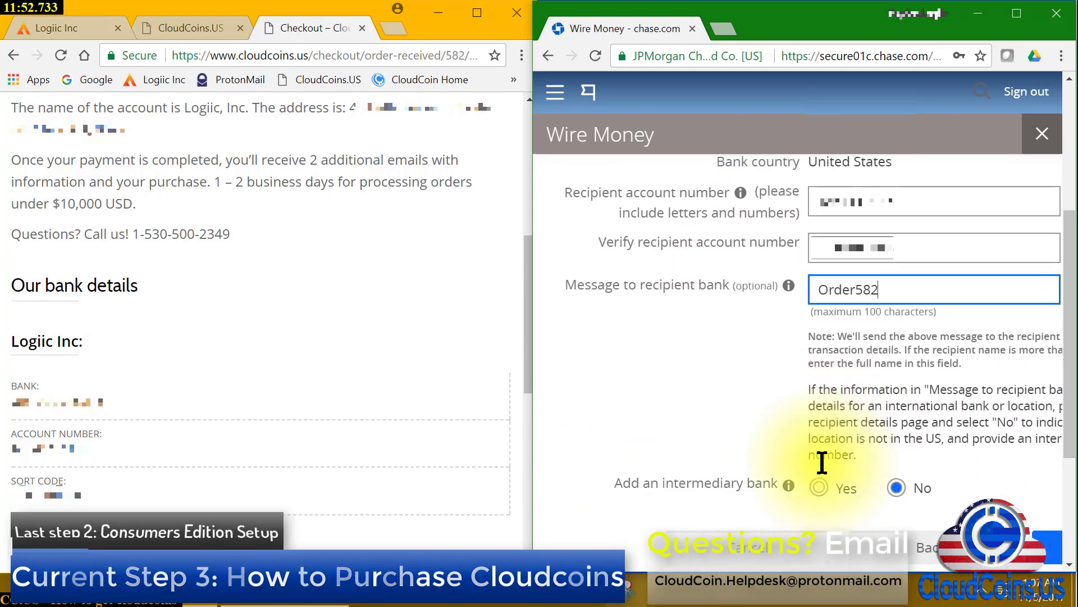
scroll(823, 461, "up", 1)
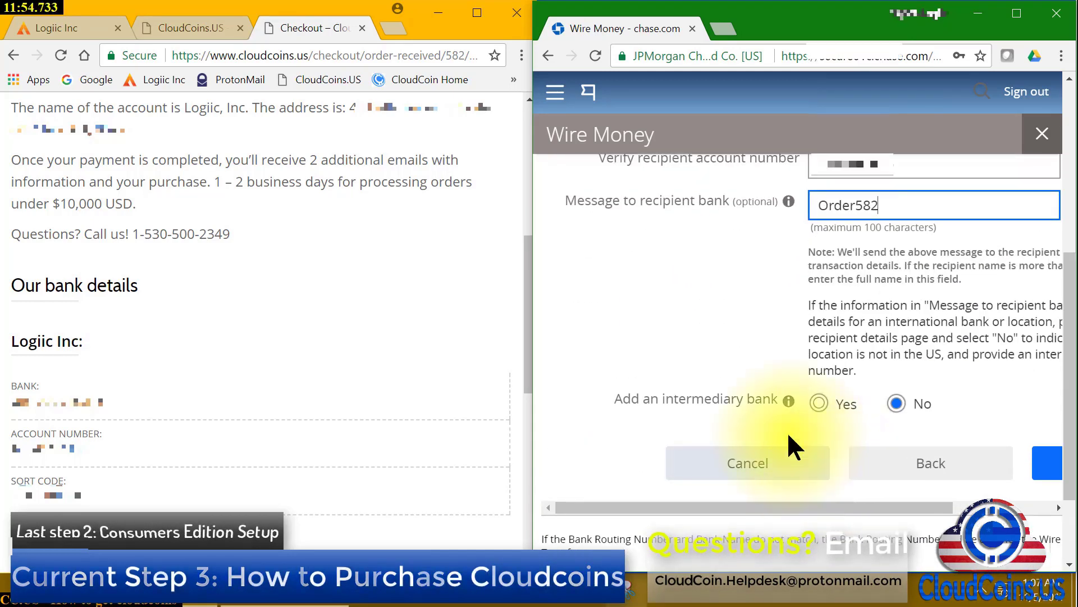
left_click(789, 400)
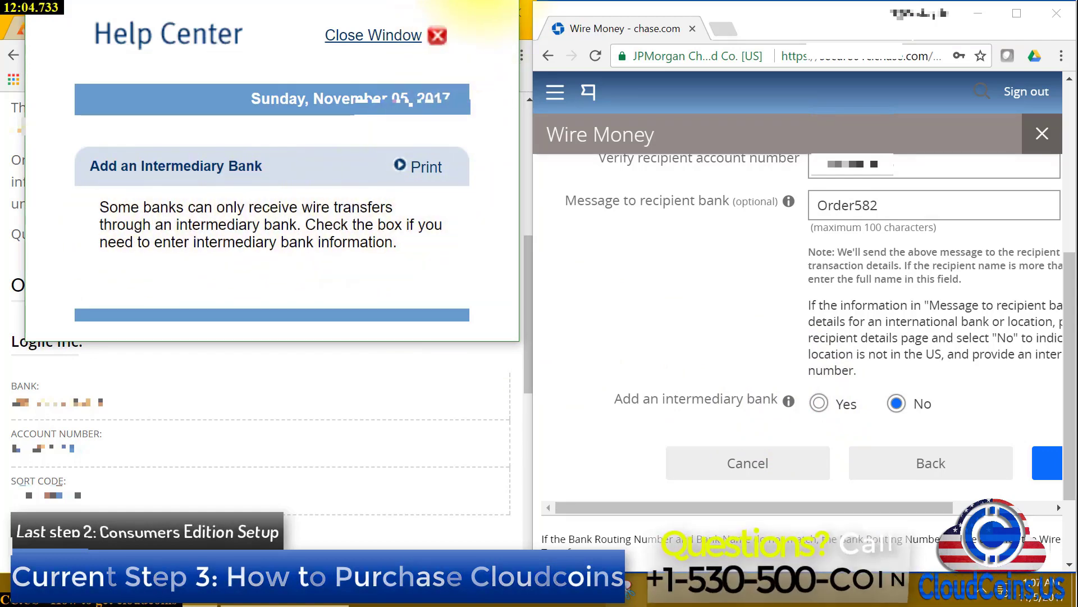
left_click(437, 36)
left_click(826, 501)
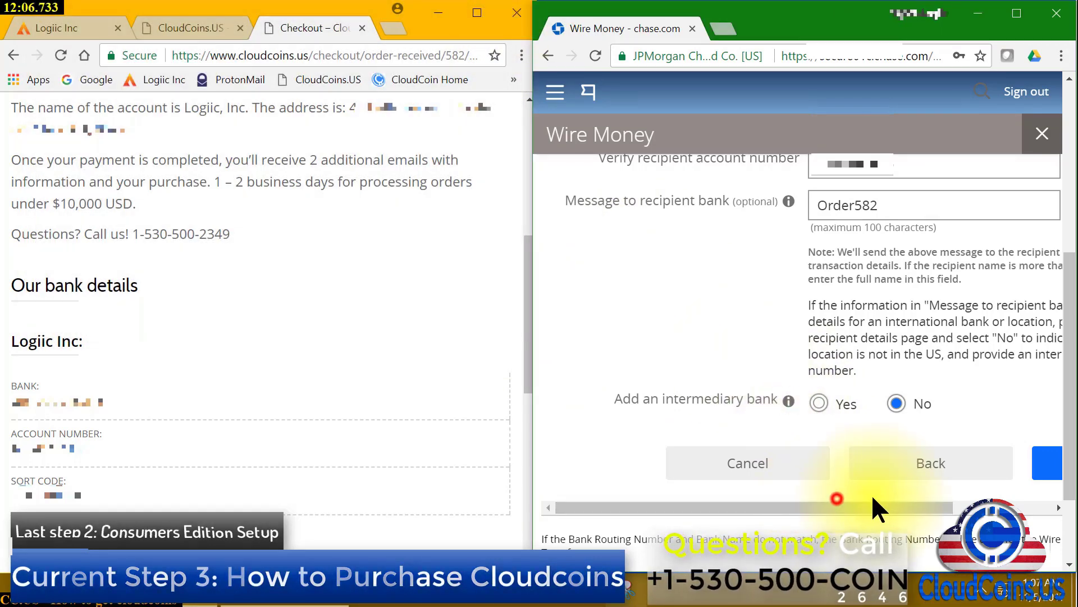
left_click_drag(893, 509, 992, 509)
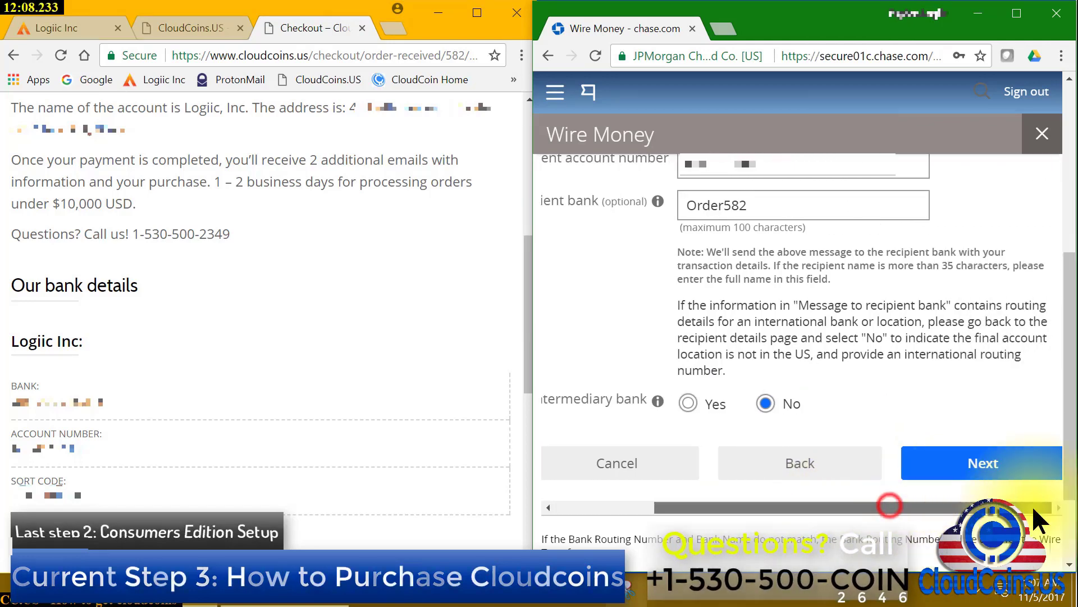
left_click(994, 462)
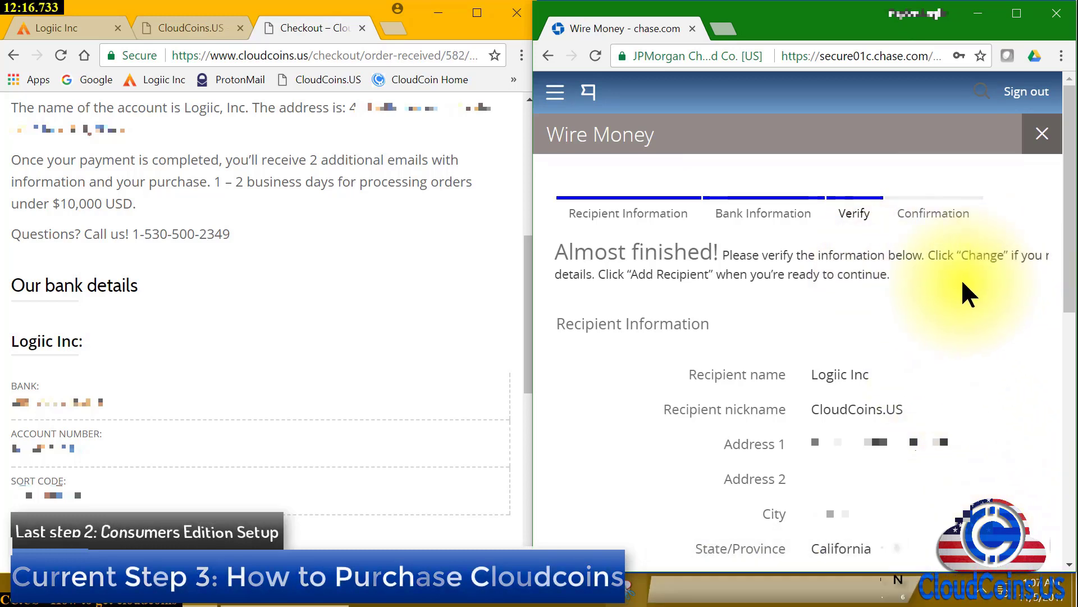
scroll(736, 339, "down", 6)
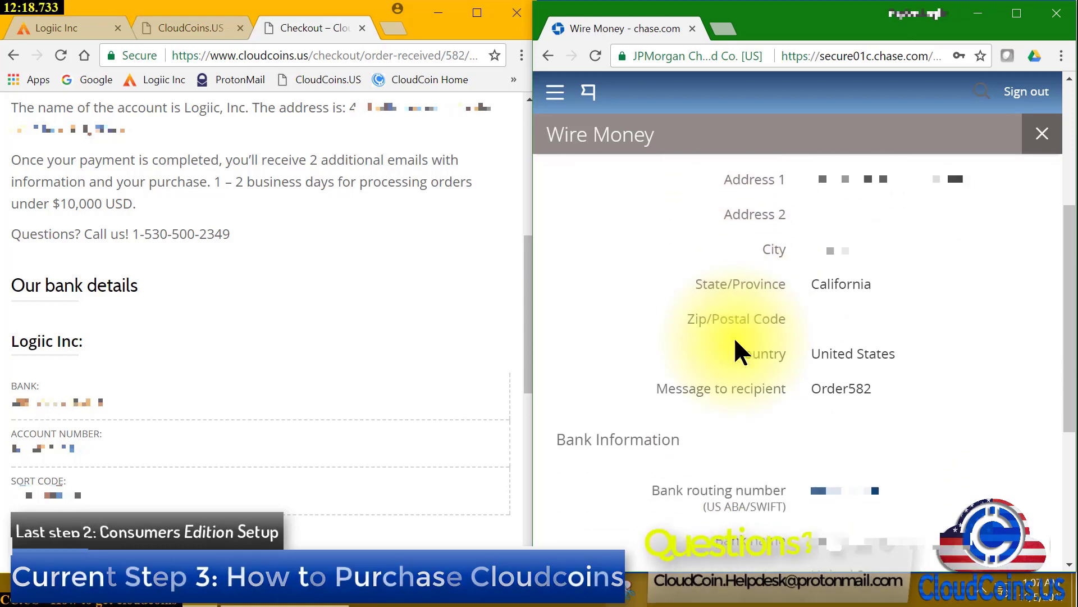
scroll(733, 336, "up", 6)
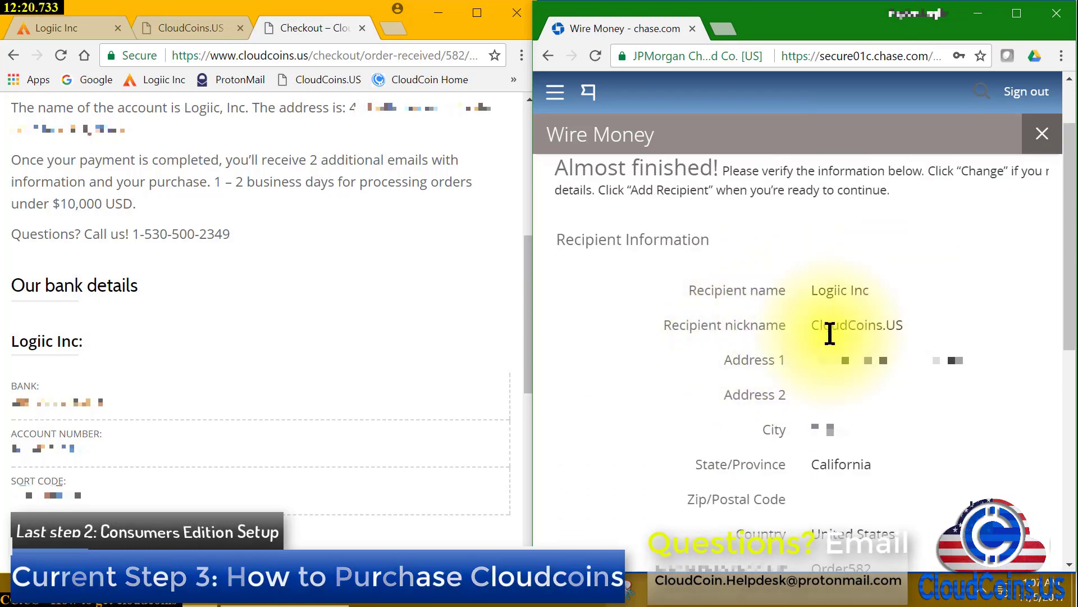
scroll(820, 444, "down", 3)
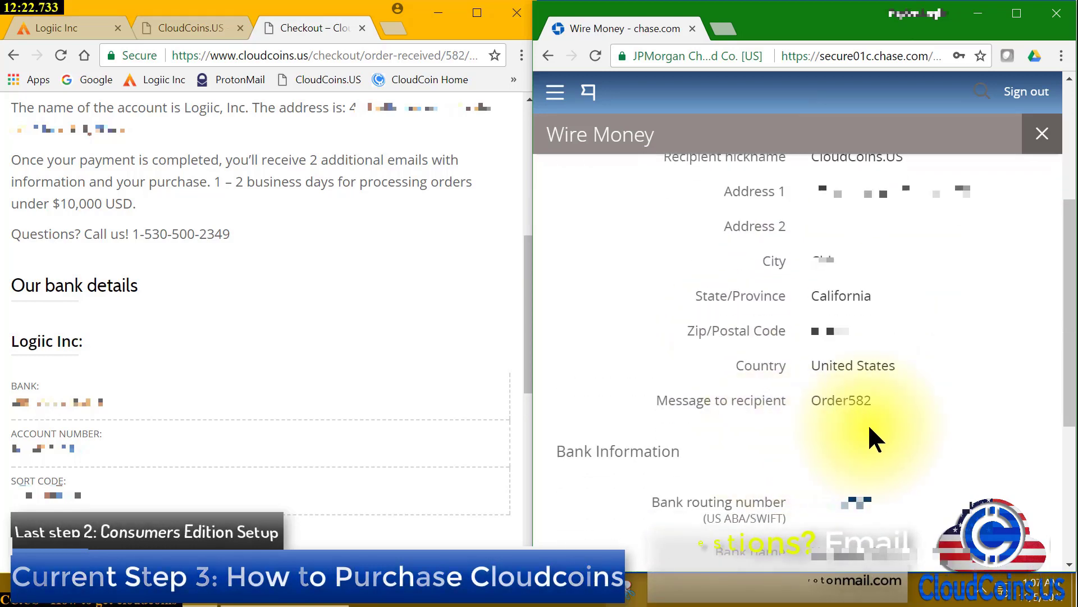
scroll(898, 422, "down", 4)
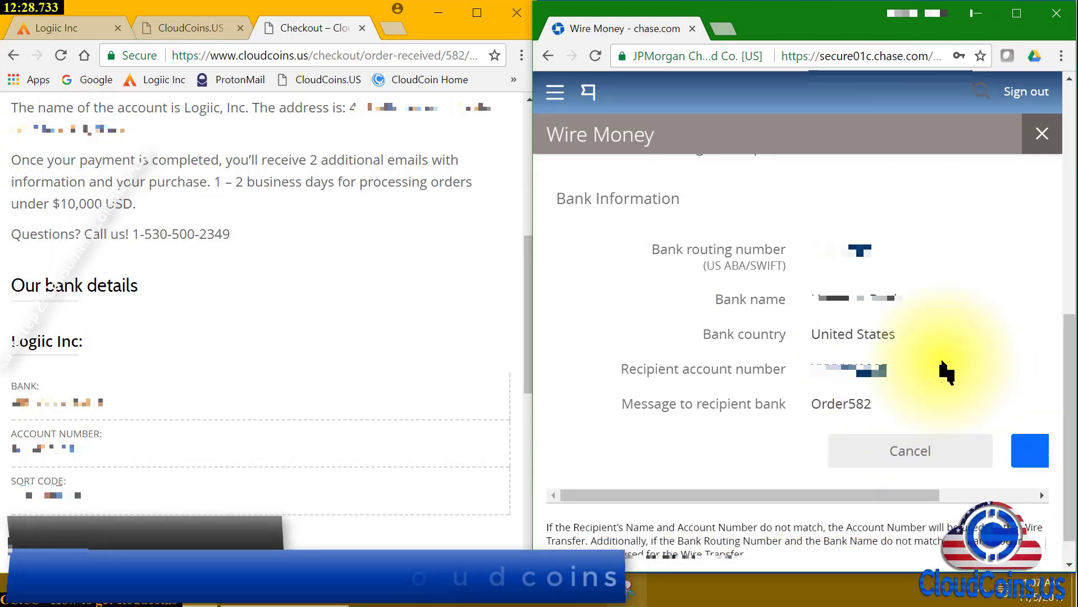
scroll(943, 362, "up", 3)
scroll(942, 362, "down", 1)
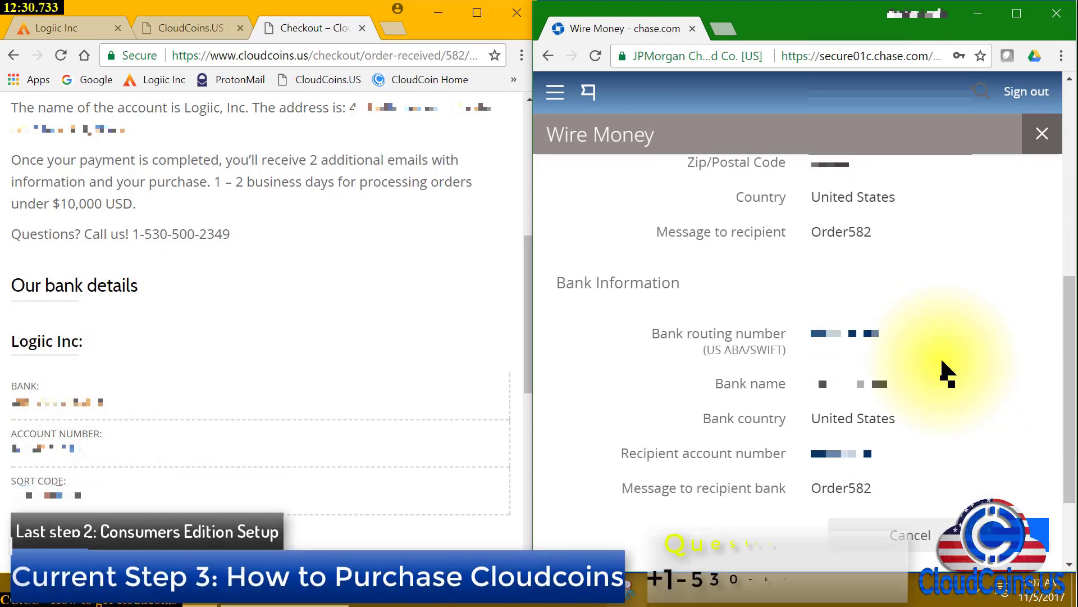
scroll(872, 414, "down", 1)
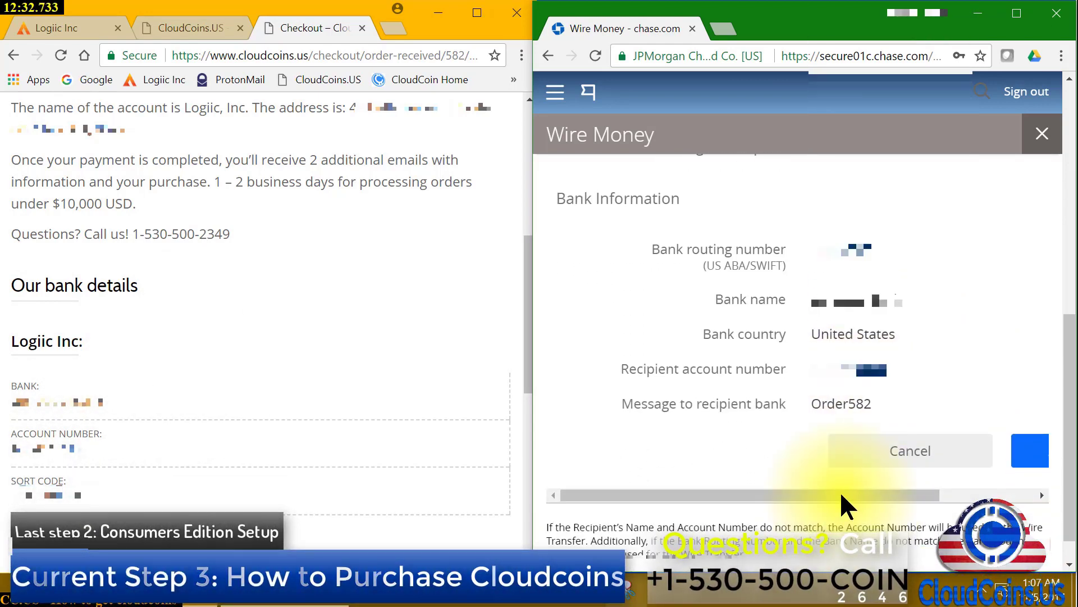
left_click_drag(844, 494, 963, 493)
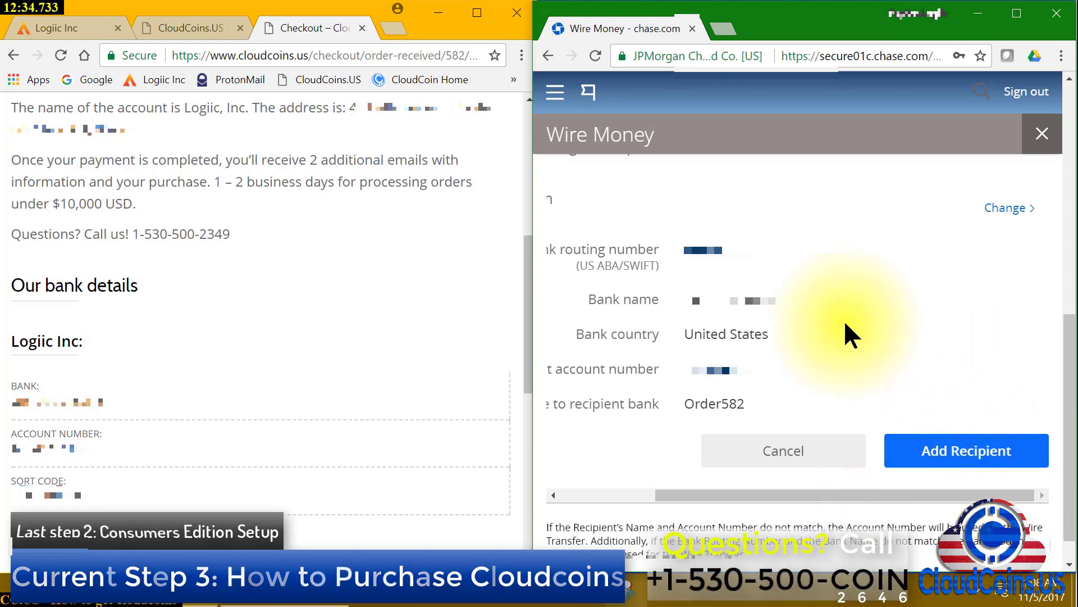
Save CloudCoins.US as a recipient, review the Finished! confirmation, and begin scheduling a wire
left_click(969, 451)
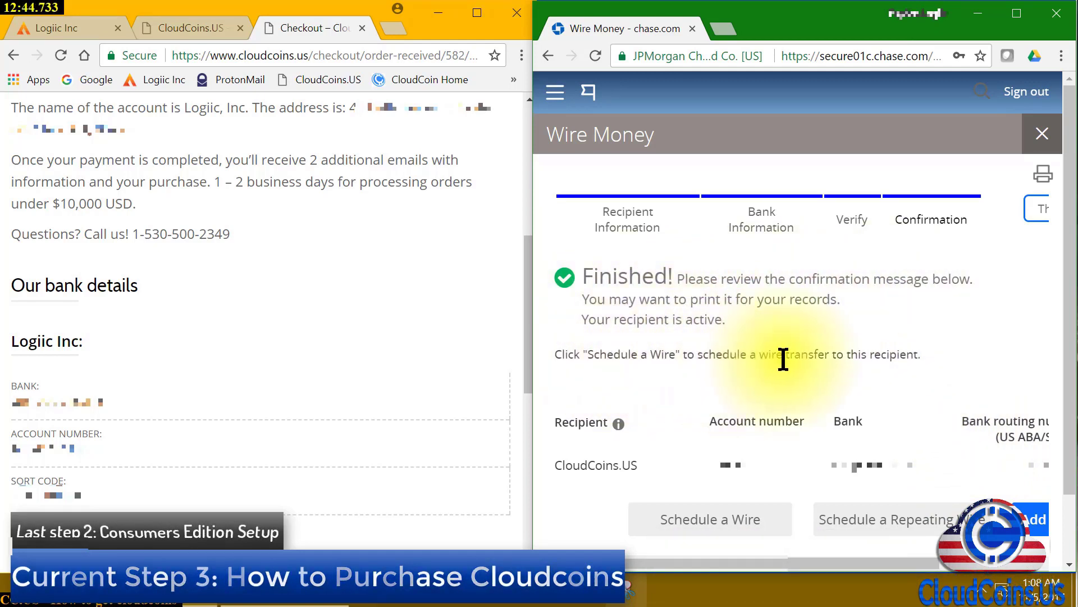
left_click_drag(822, 560, 949, 559)
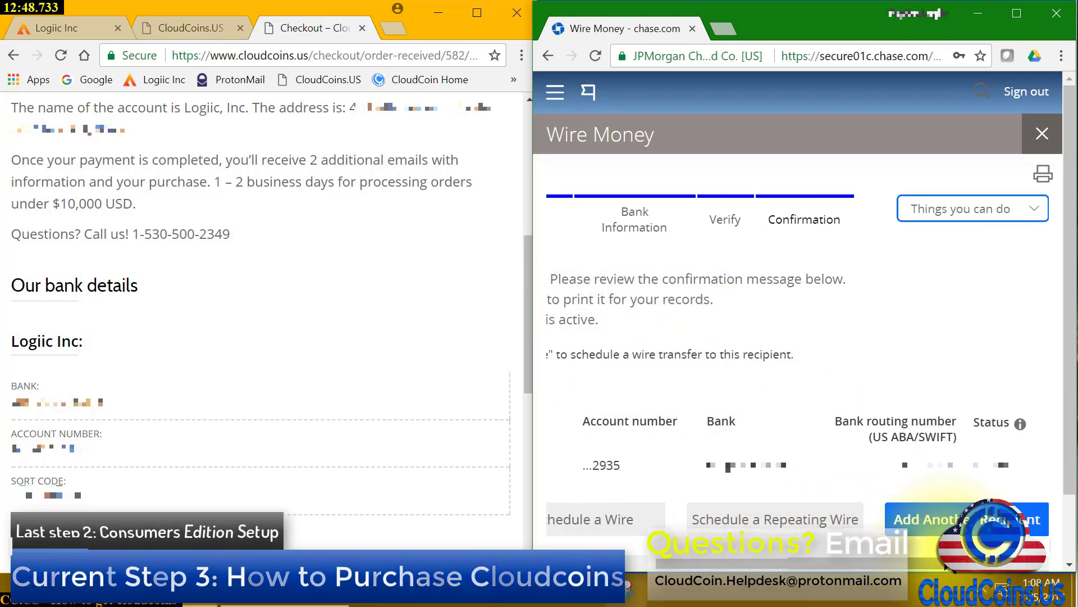
left_click_drag(917, 560, 789, 543)
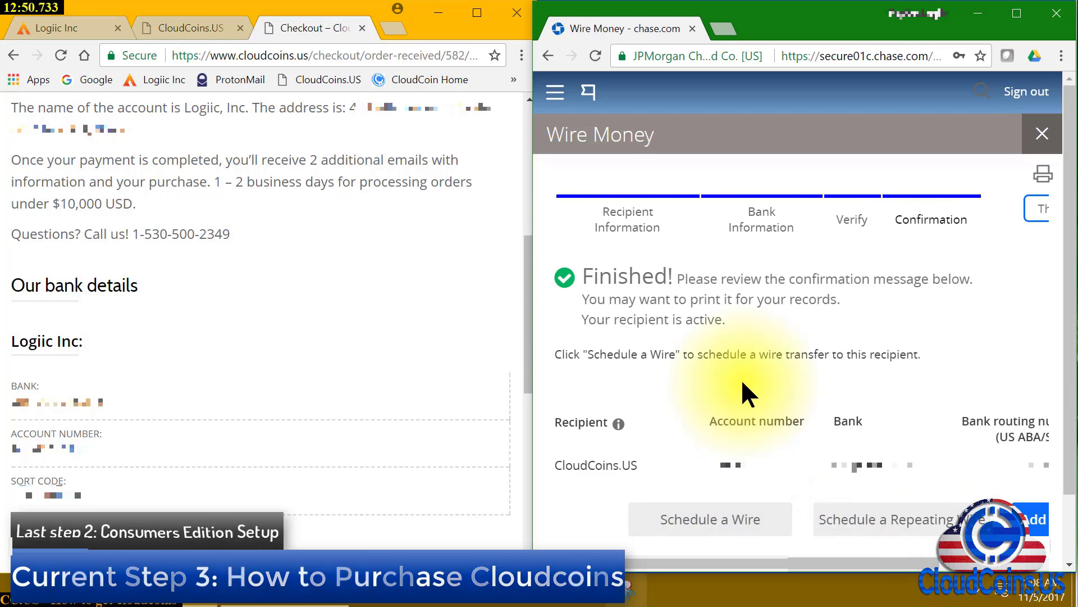
scroll(742, 383, "down", 2)
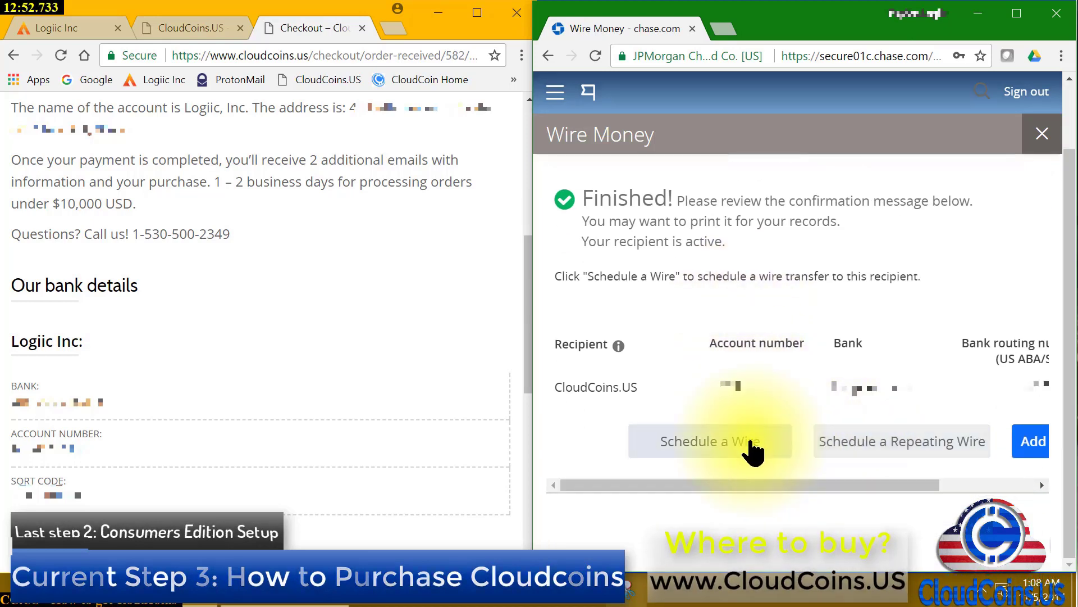
scroll(737, 328, "up", 2)
scroll(741, 353, "down", 2)
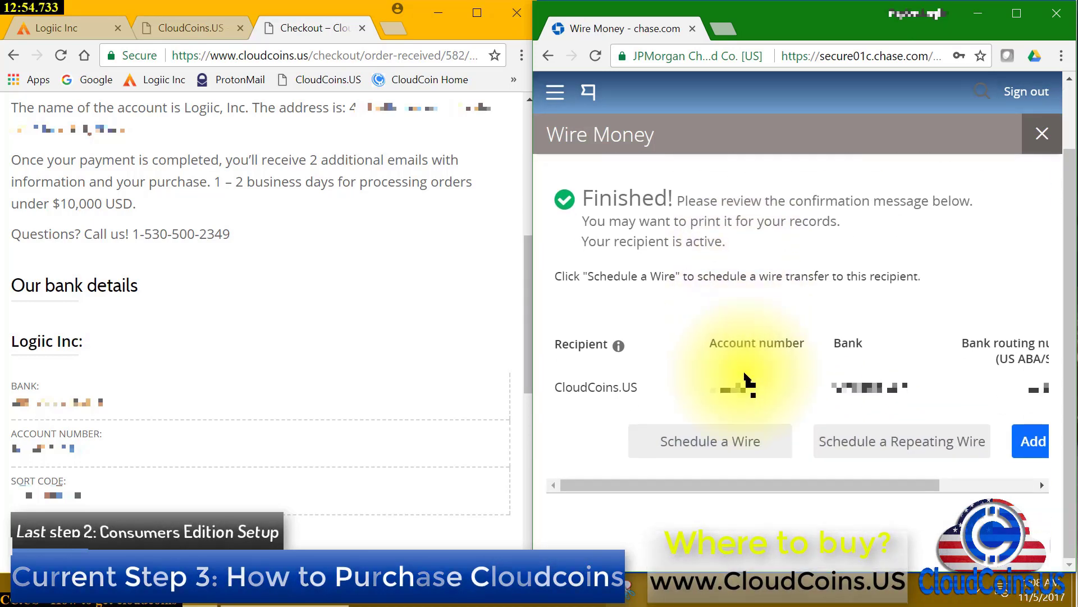
left_click(700, 445)
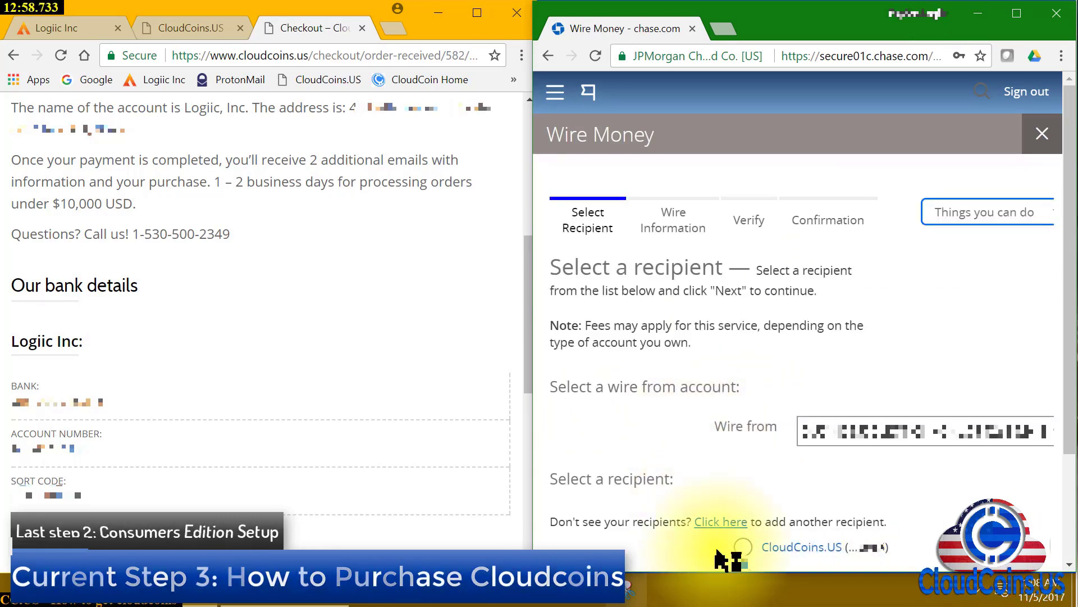
Select CloudCoins.US as the wire recipient and proceed to the wire information step
scroll(741, 478, "down", 2)
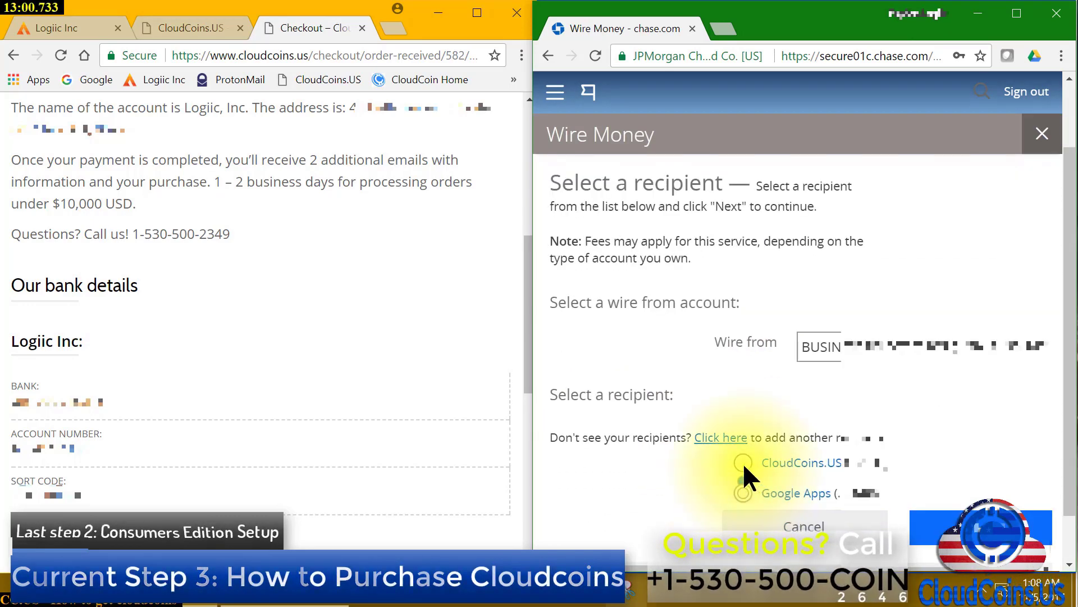
scroll(745, 460, "up", 2)
scroll(746, 459, "down", 2)
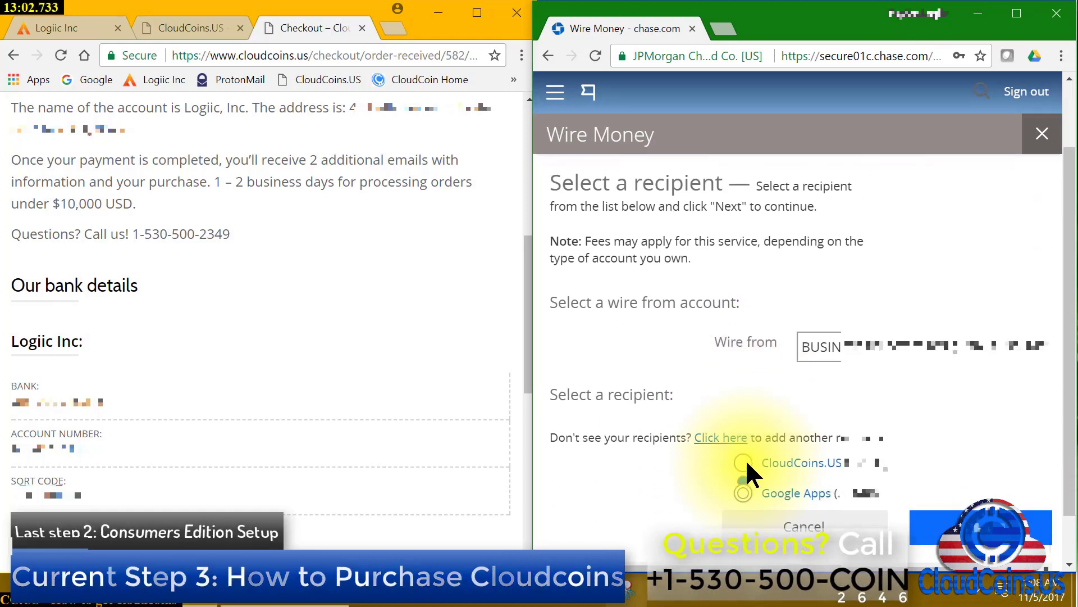
left_click(743, 492)
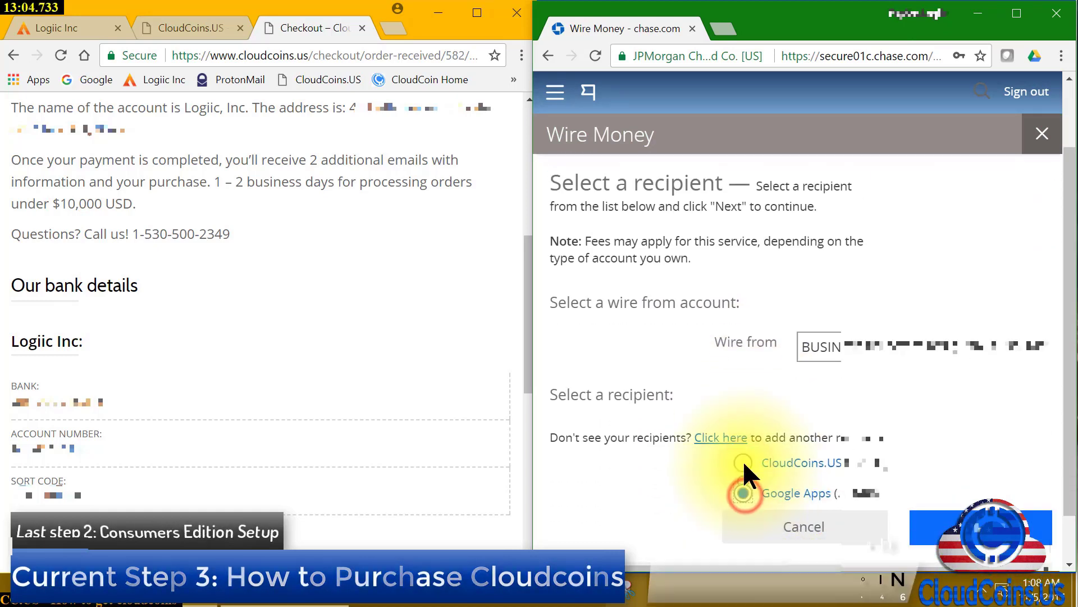
left_click(744, 462)
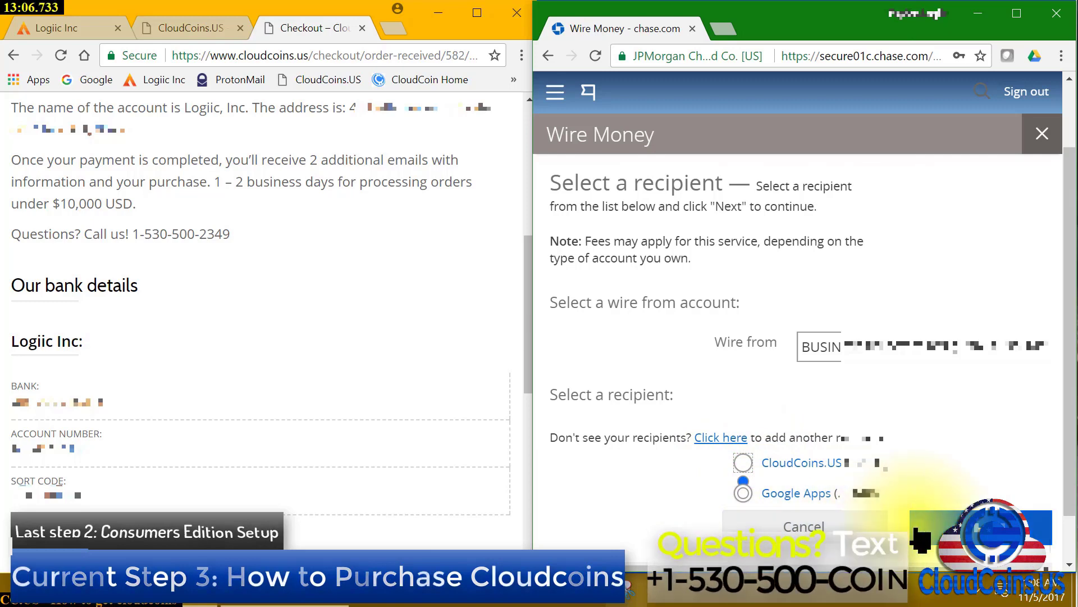
left_click(931, 528)
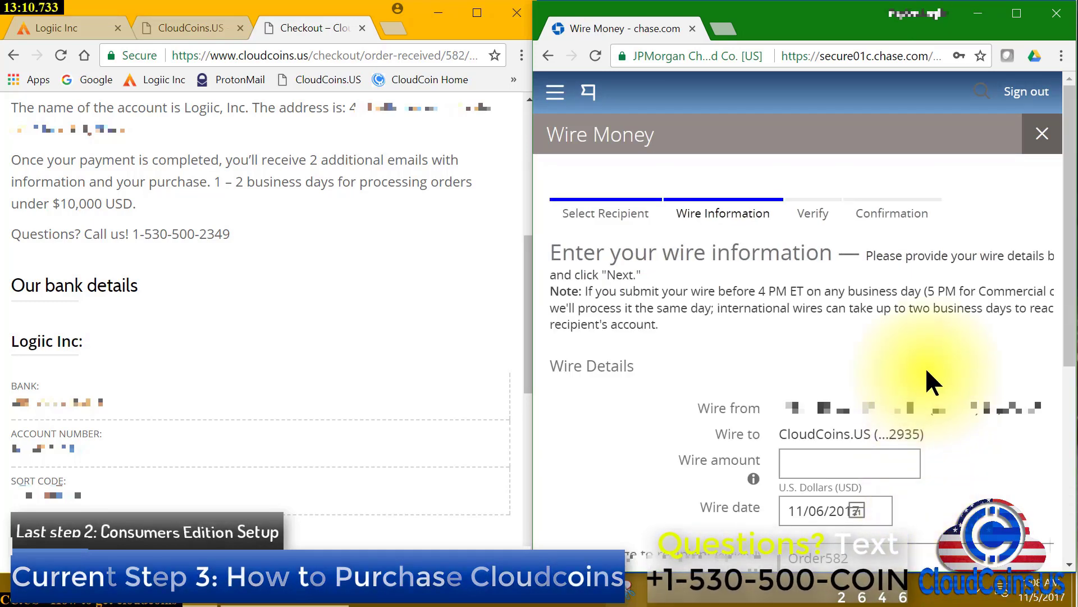
Enter 1700 USD as the amount of the CloudCoins.US wire and continue to verification
scroll(927, 379, "down", 2)
scroll(843, 314, "up", 2)
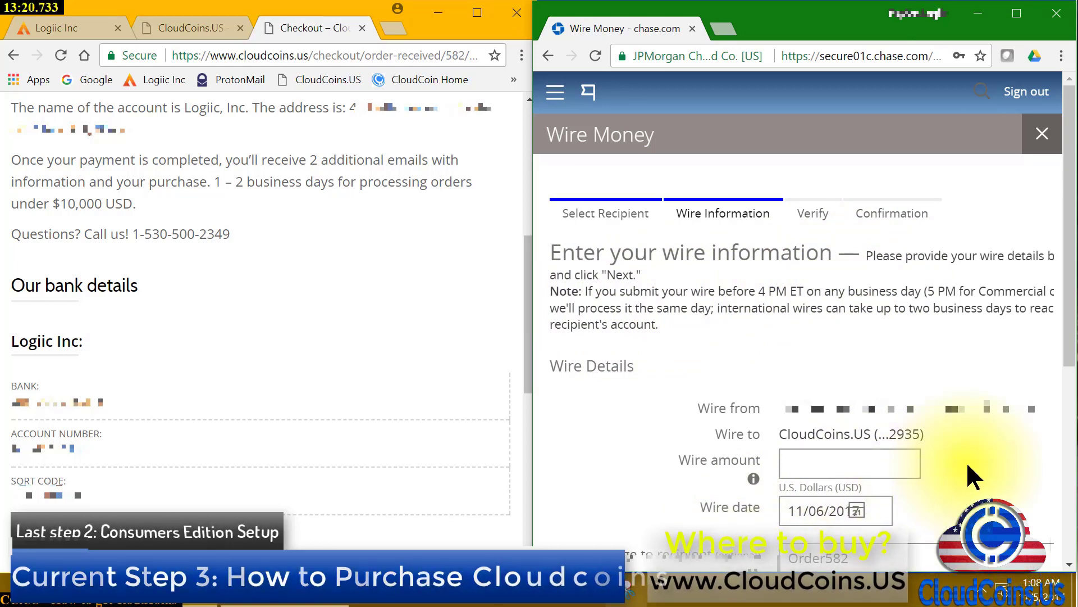
scroll(966, 460, "down", 3)
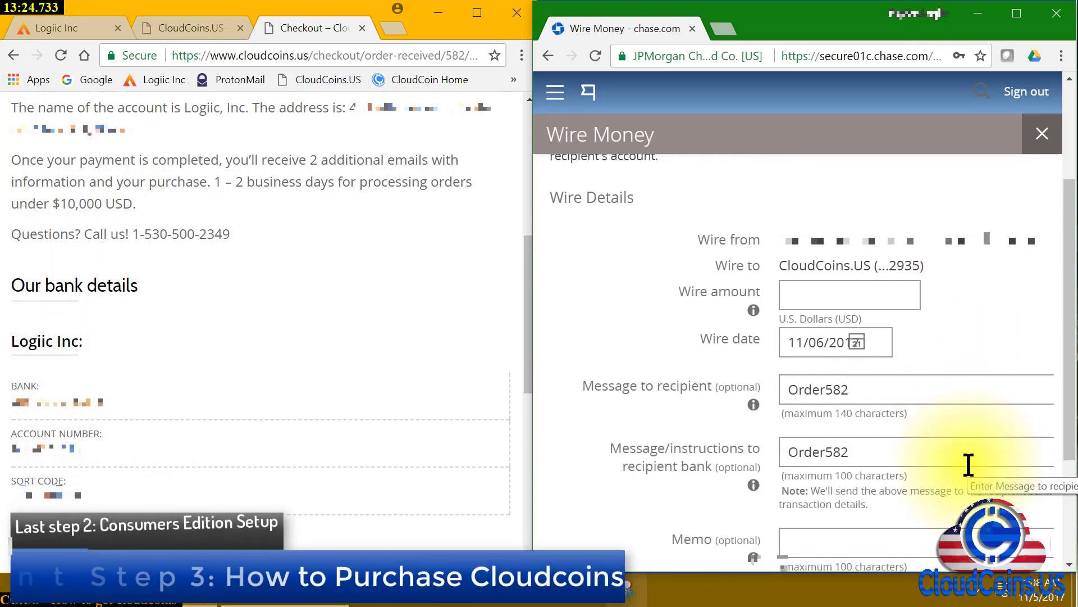
scroll(967, 464, "down", 2)
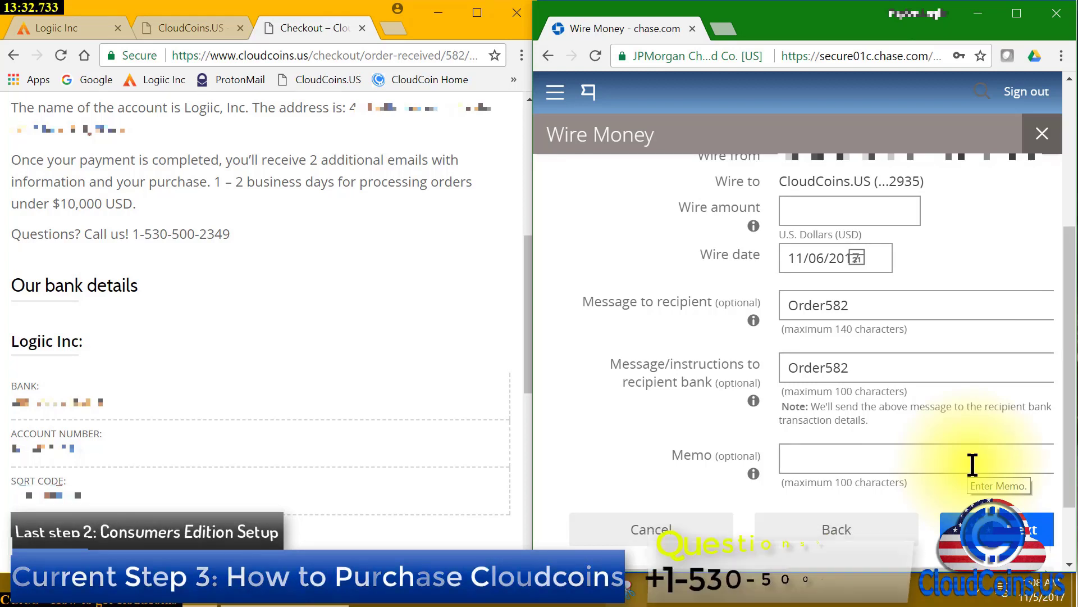
scroll(974, 464, "up", 1)
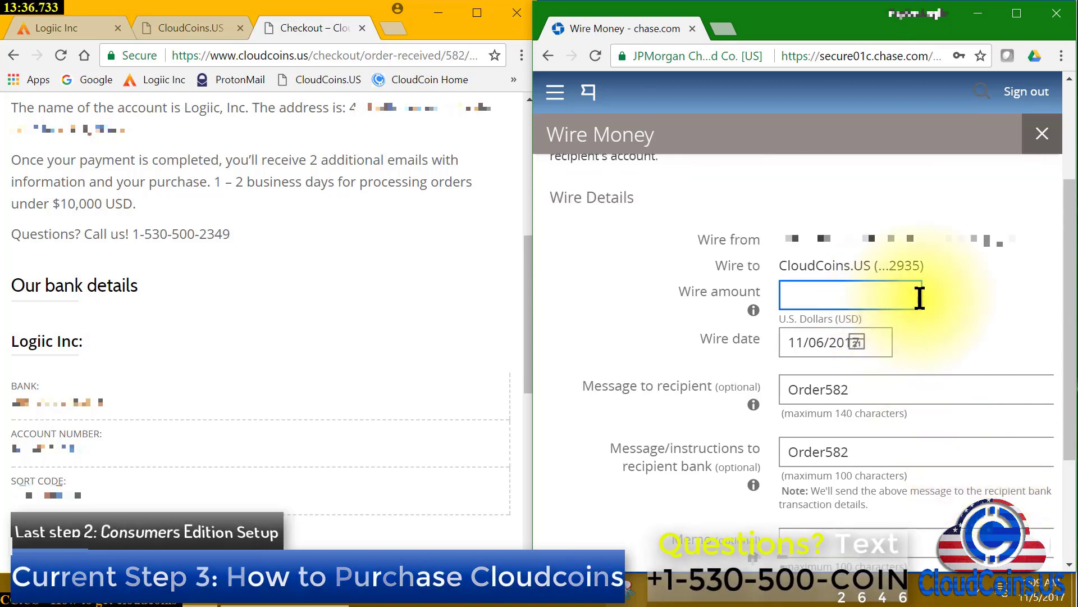
type("1700")
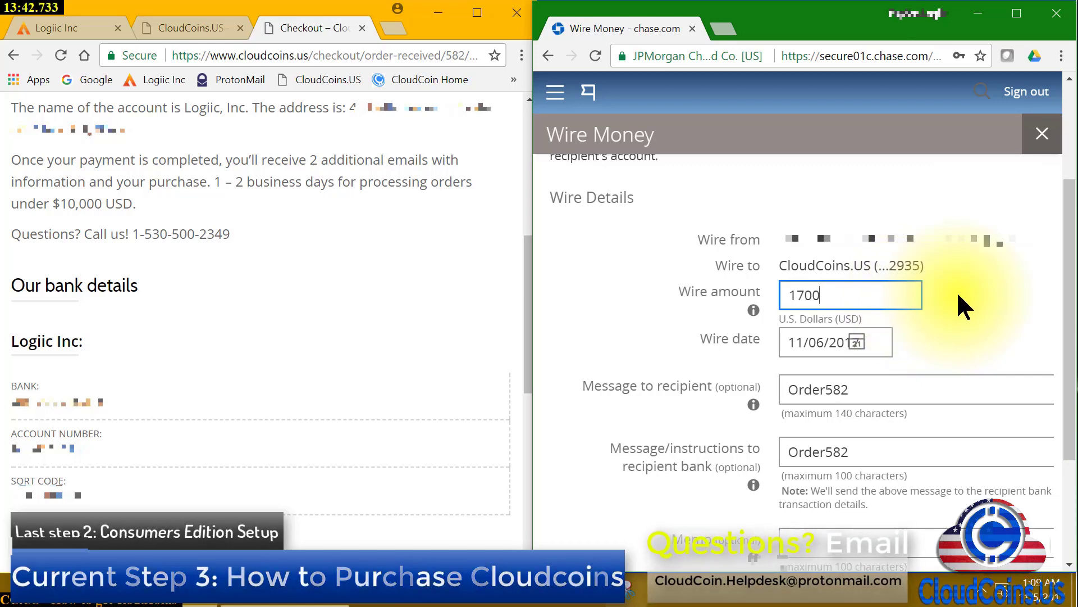
scroll(964, 297, "down", 3)
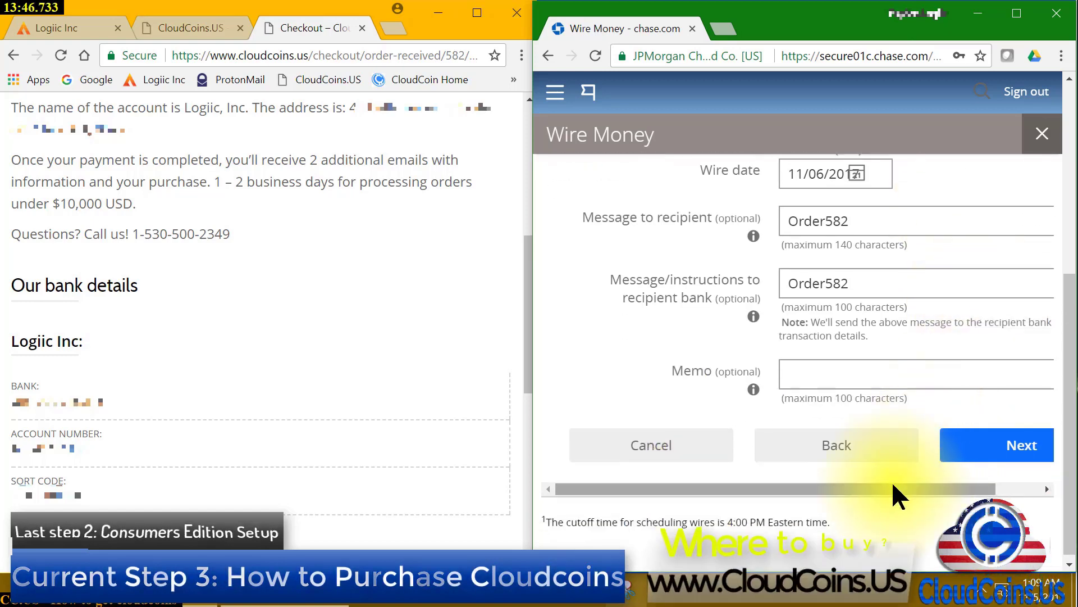
left_click_drag(893, 483, 1016, 479)
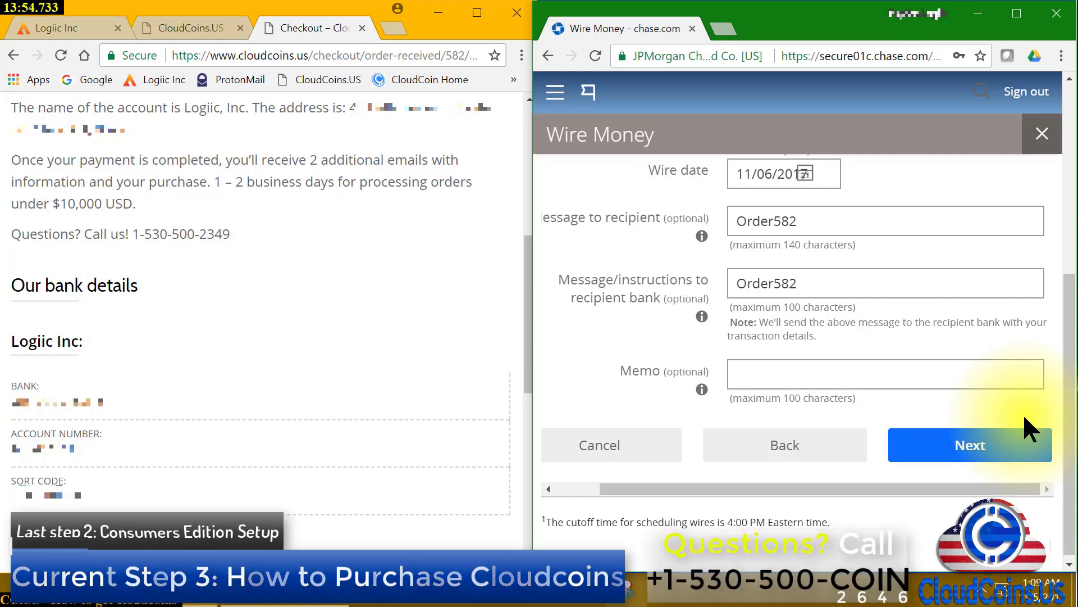
left_click(1000, 456)
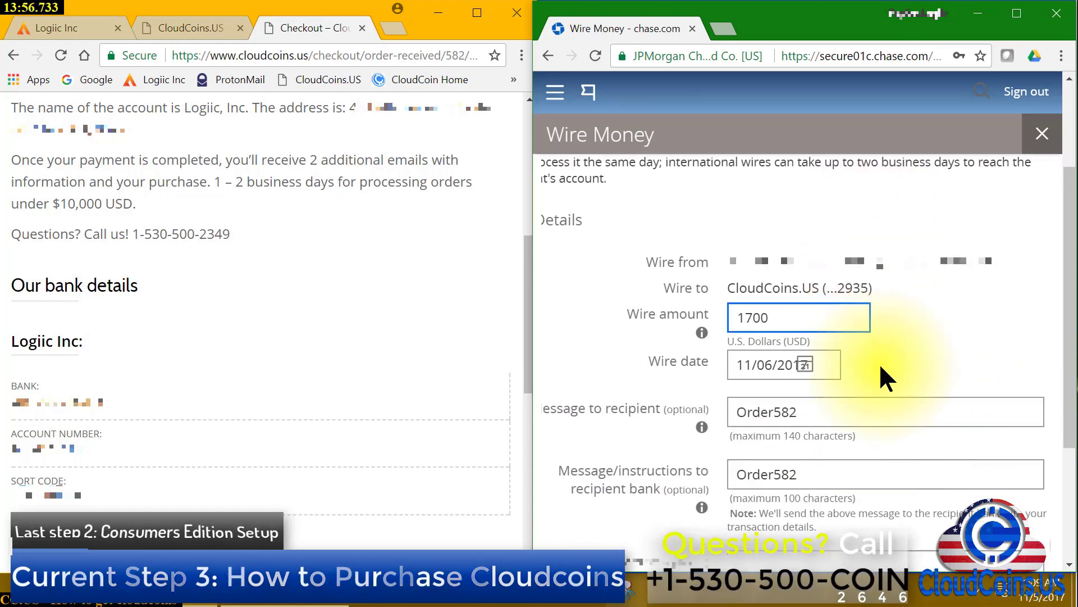
left_click(961, 521)
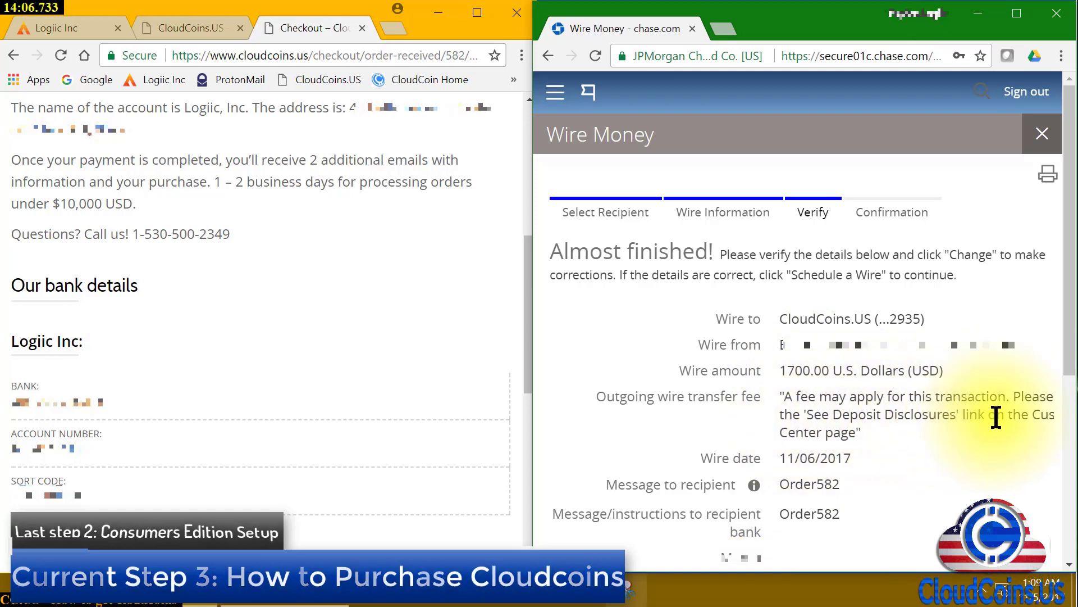
scroll(984, 450, "down", 3)
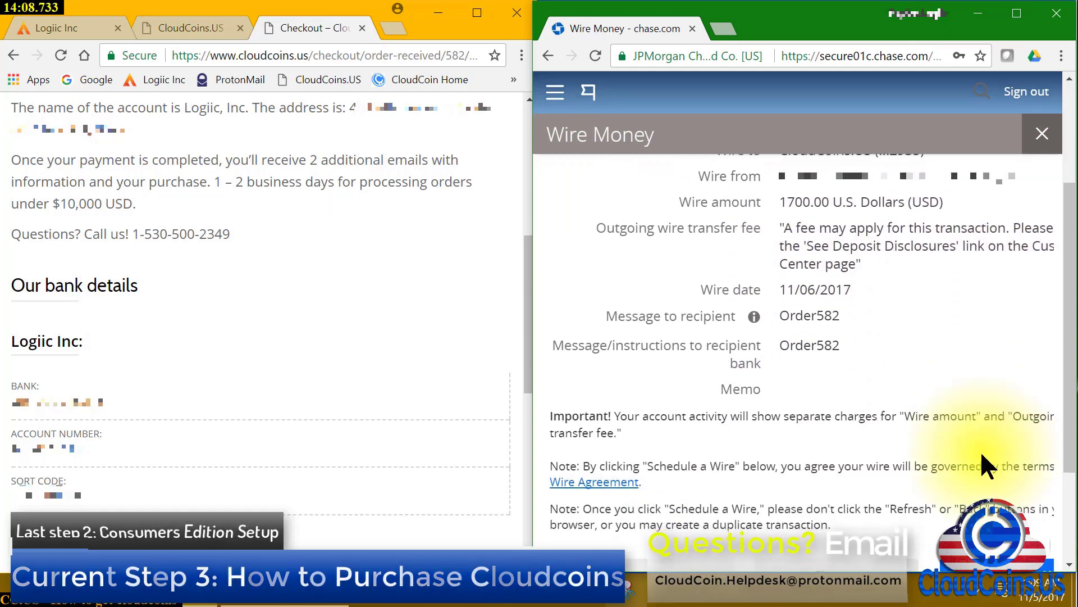
scroll(981, 456, "down", 2)
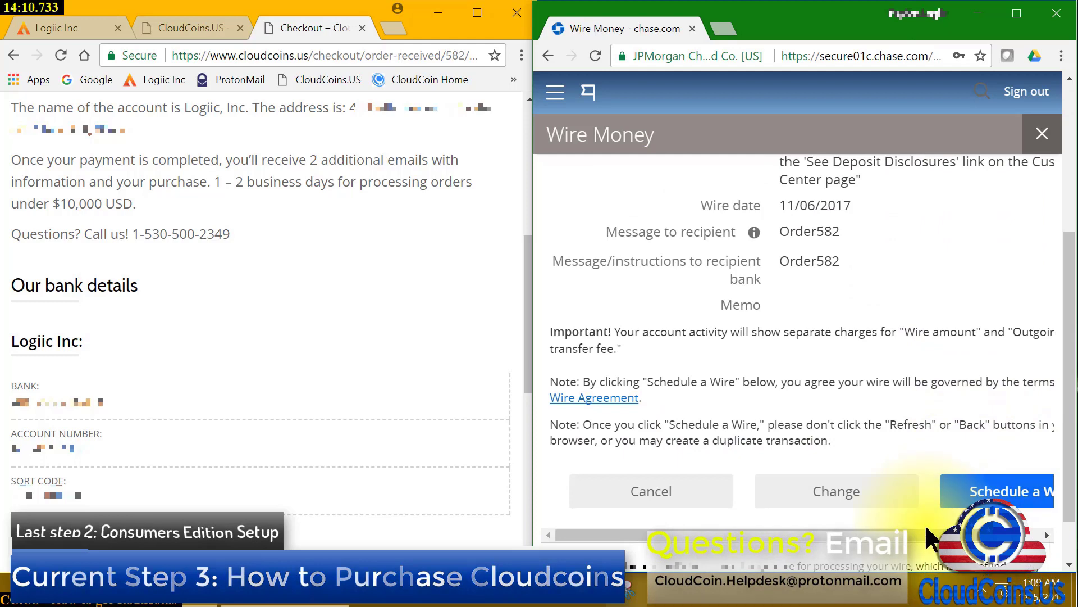
left_click_drag(915, 529, 959, 530)
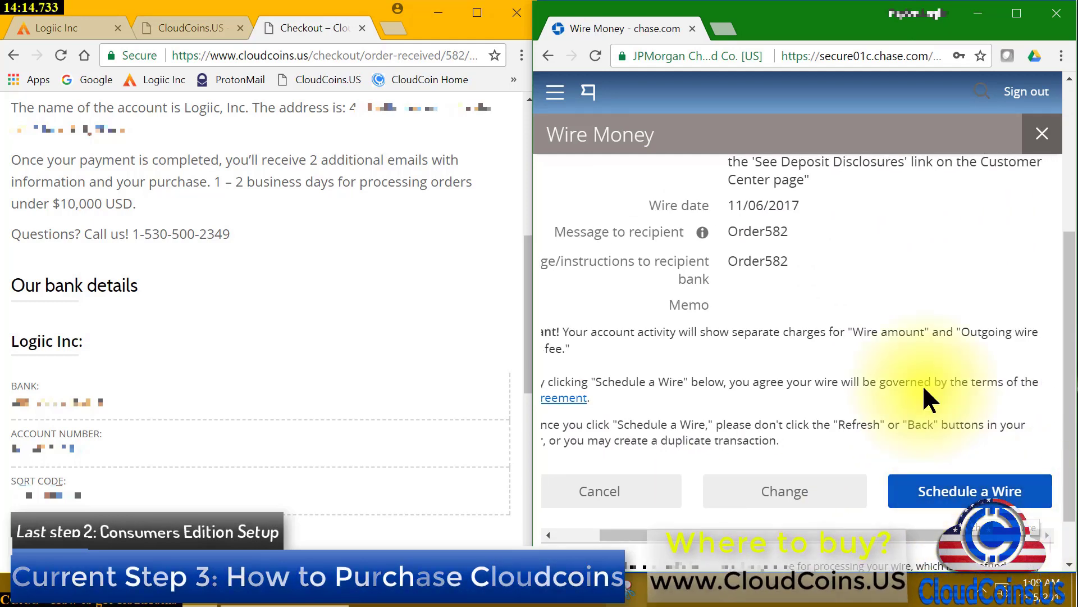
scroll(922, 383, "up", 3)
scroll(921, 383, "up", 3)
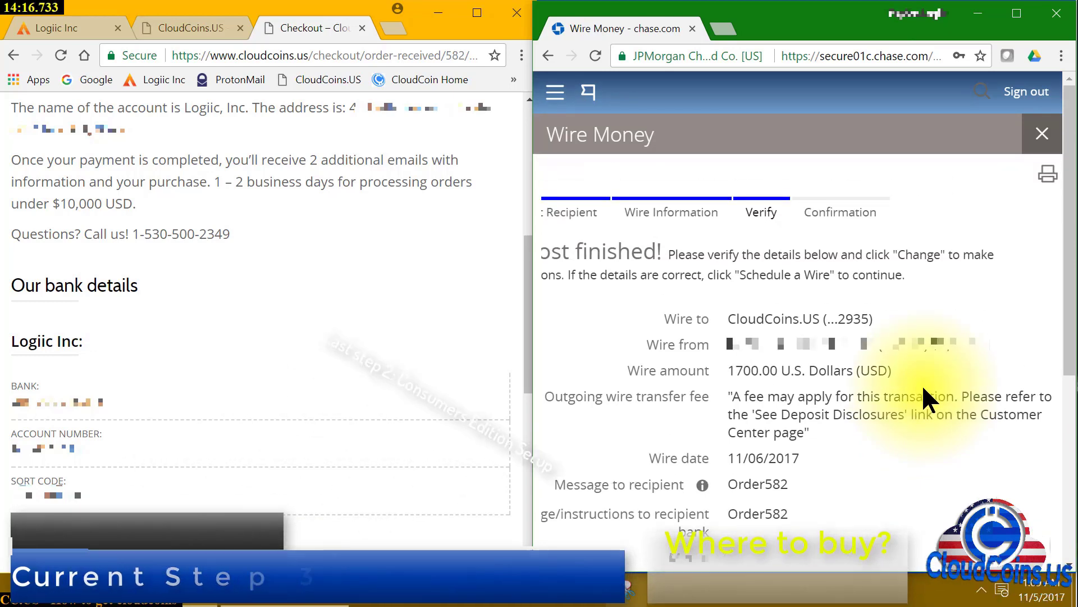
scroll(922, 383, "down", 3)
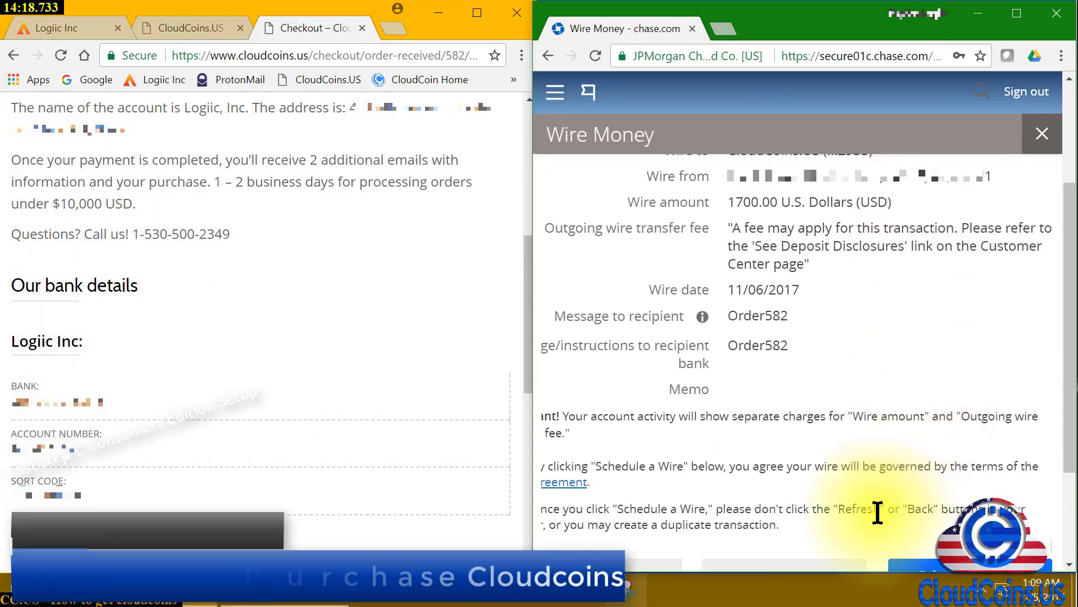
scroll(840, 548, "down", 2)
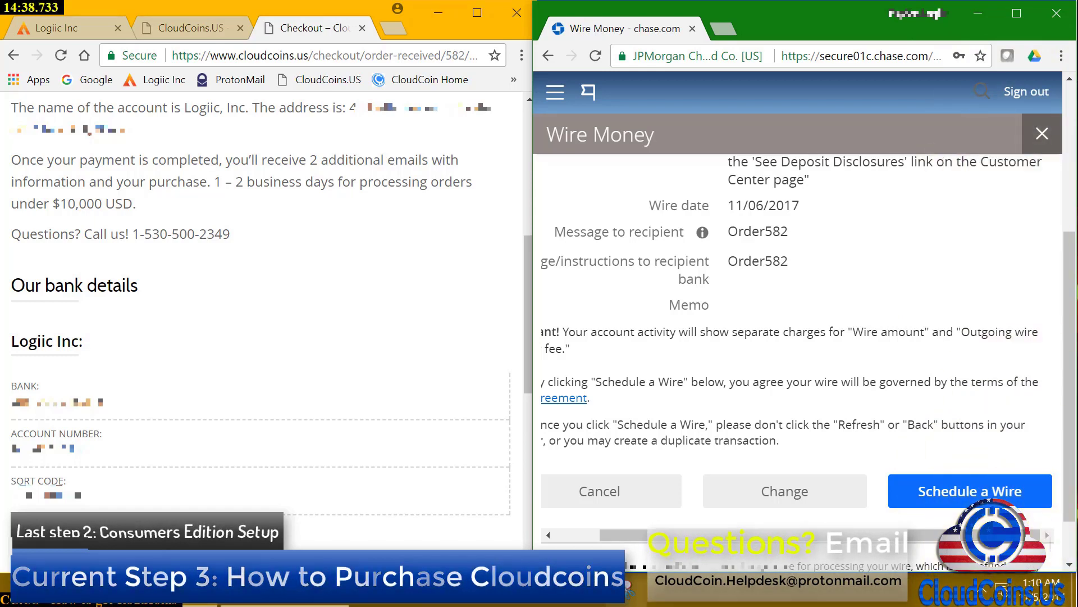
left_click(1044, 589)
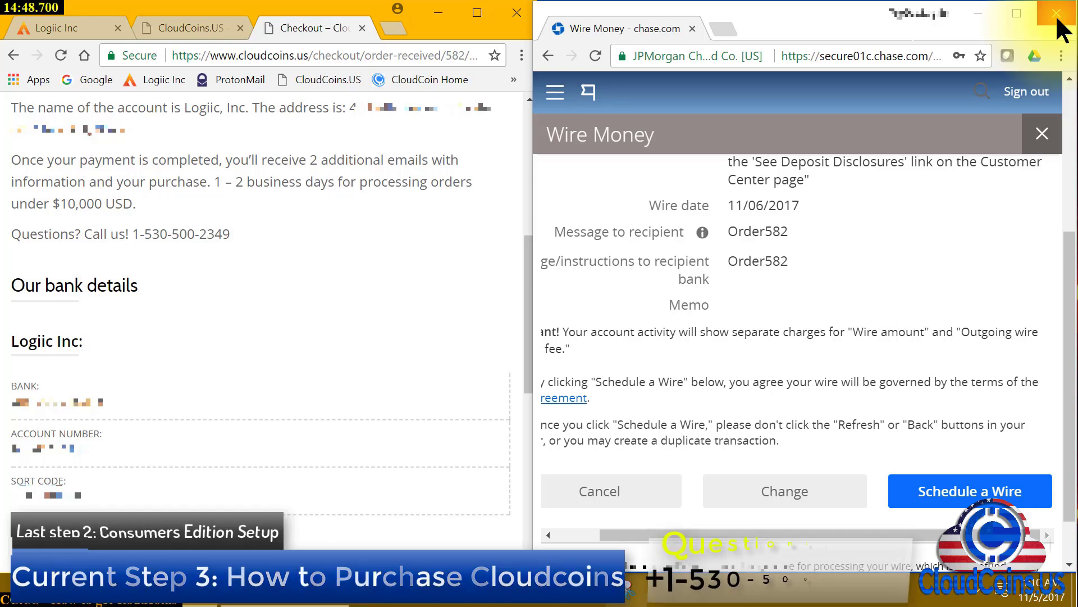
Close the Chase wire, order checkout and Chase homepage windows, then start a new Chrome window
left_click(1057, 19)
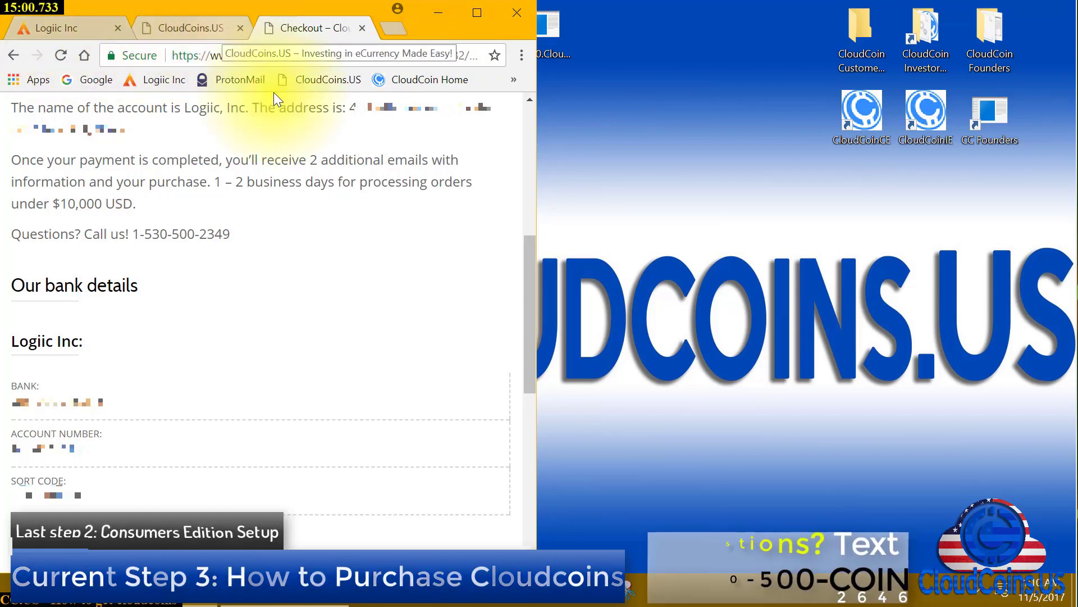
scroll(301, 390, "down", 3)
scroll(302, 390, "down", 3)
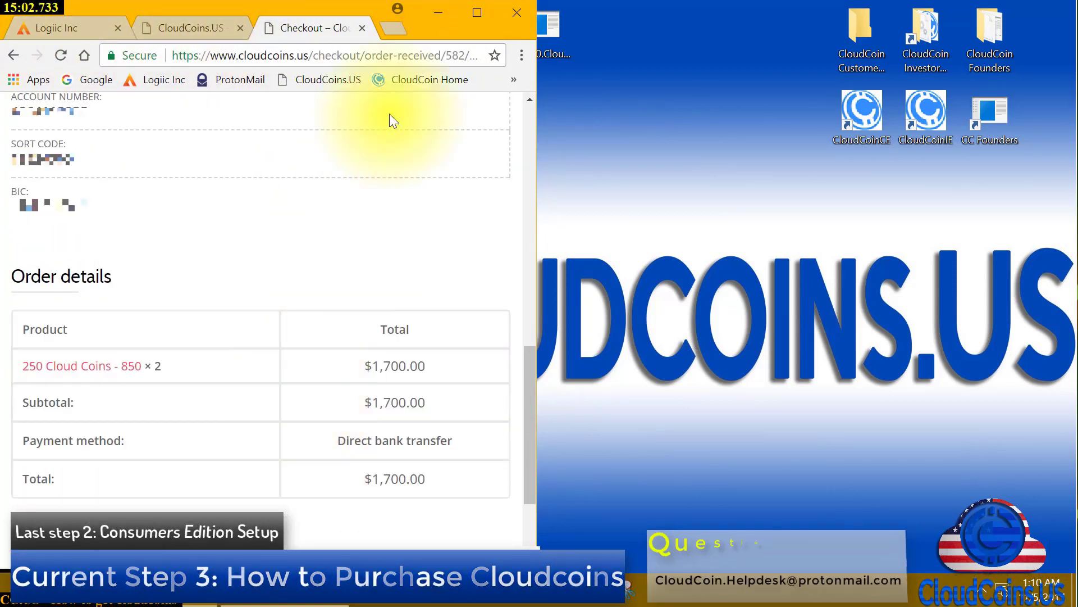
left_click(524, 15)
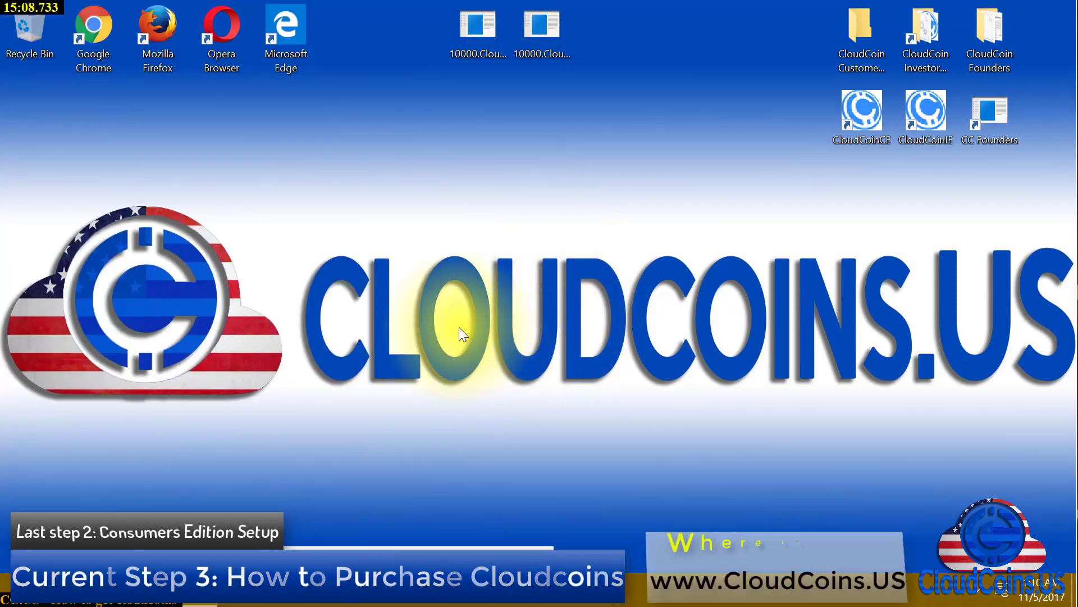
left_click(400, 459)
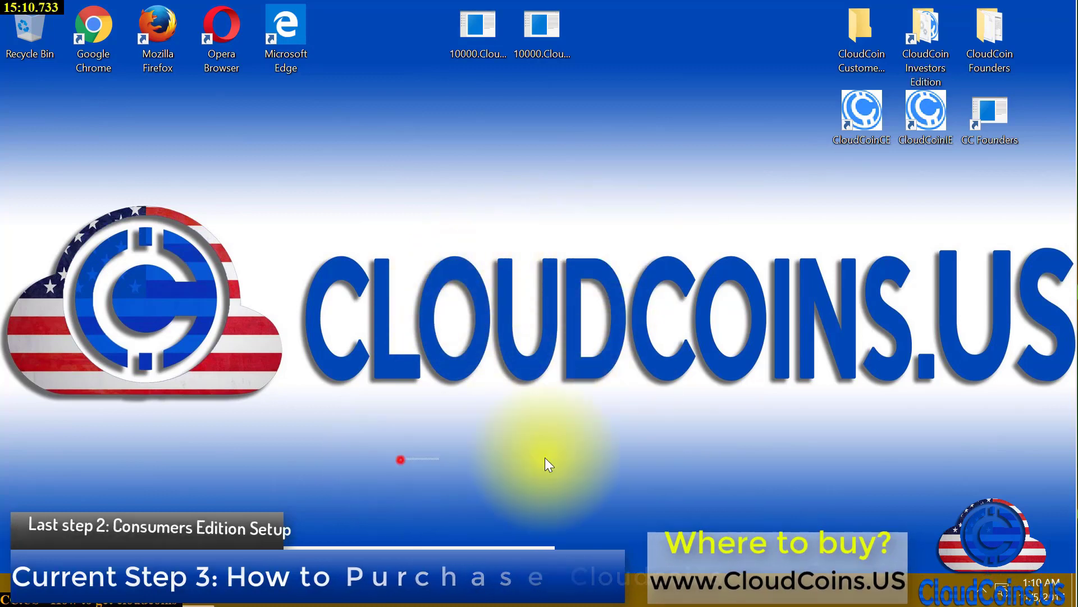
left_click(404, 472)
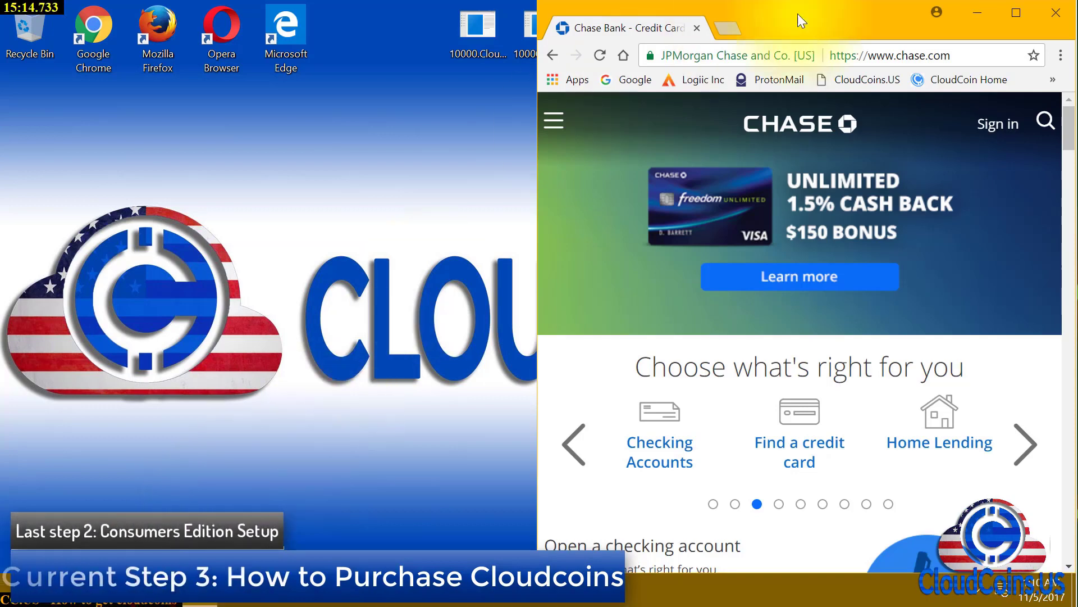
left_click(1053, 17)
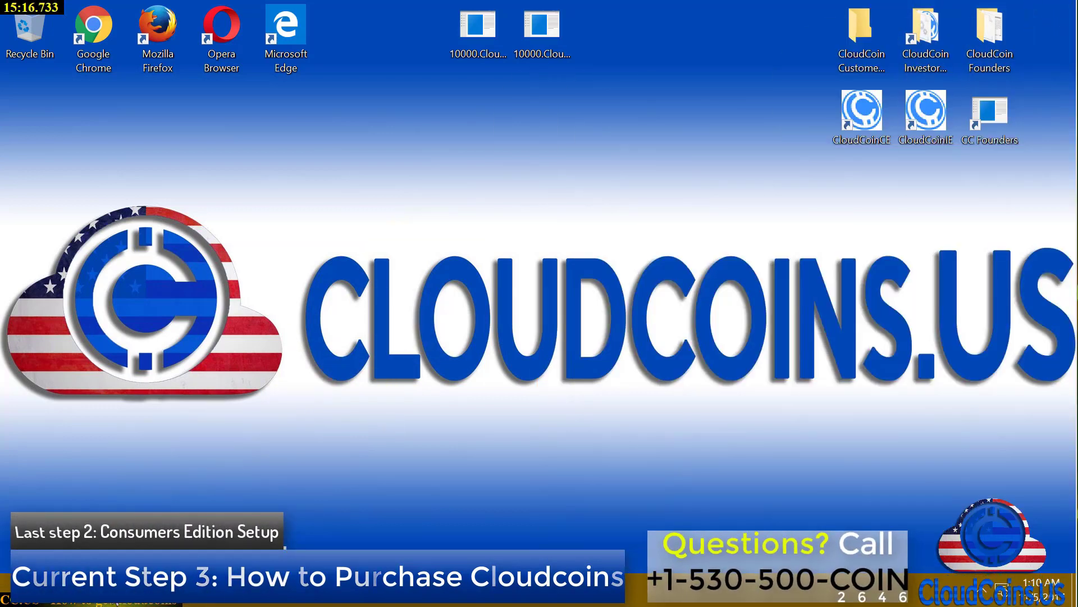
left_click(196, 590)
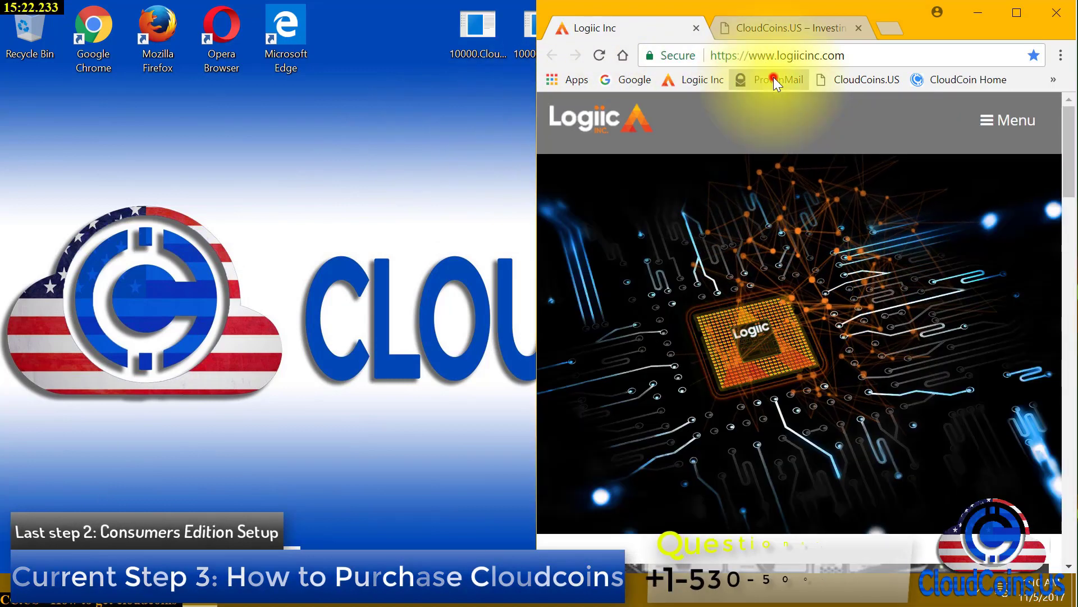
Go to the ProtonMail login page in a maximized window and close the leftover CloudCoins.US tab
left_click(775, 81)
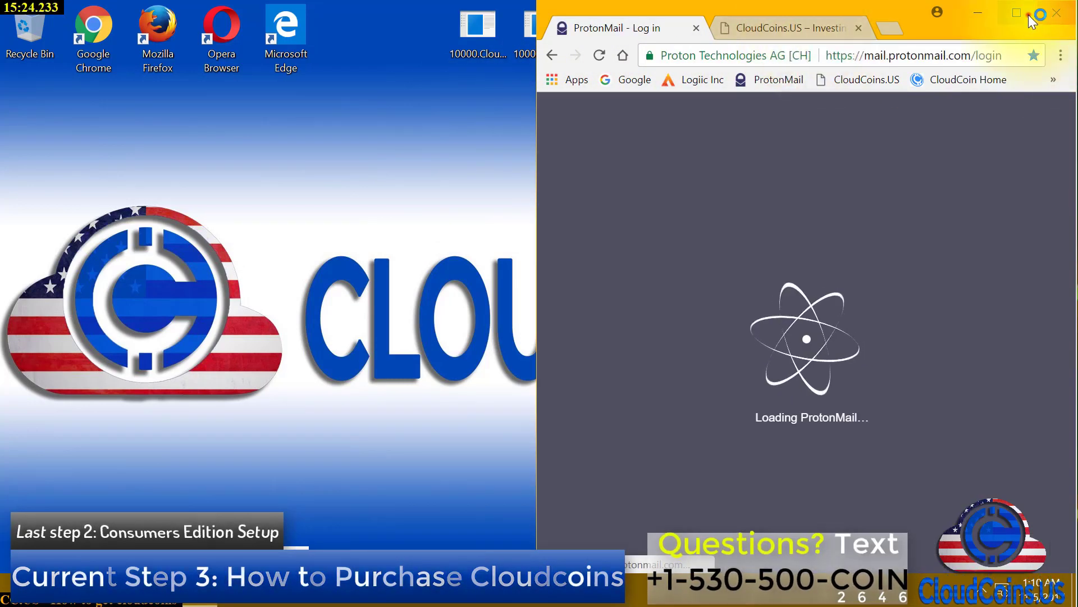
left_click(1018, 12)
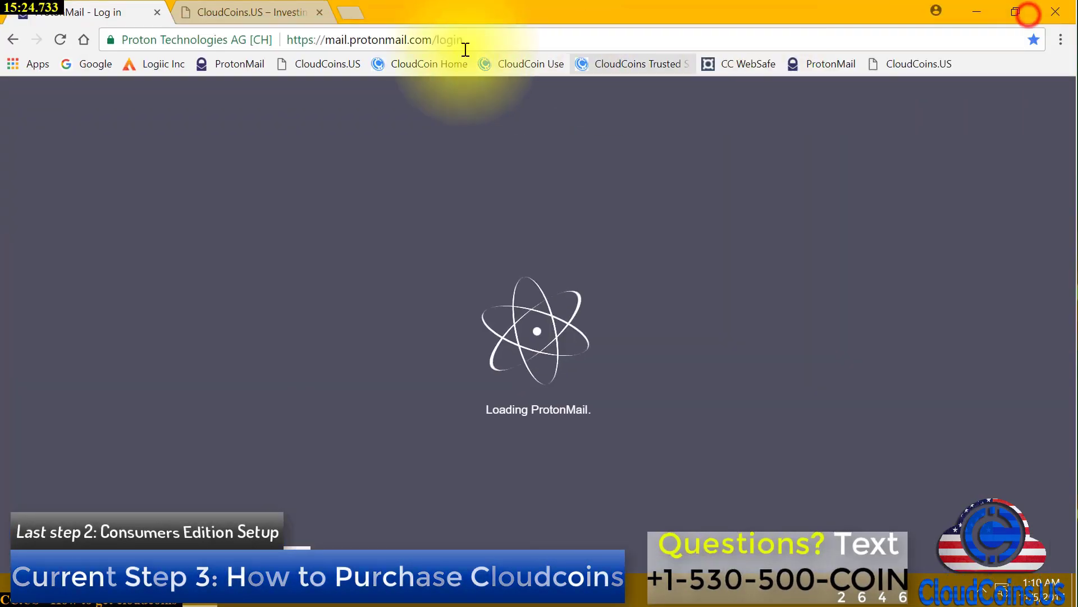
middle_click(282, 10)
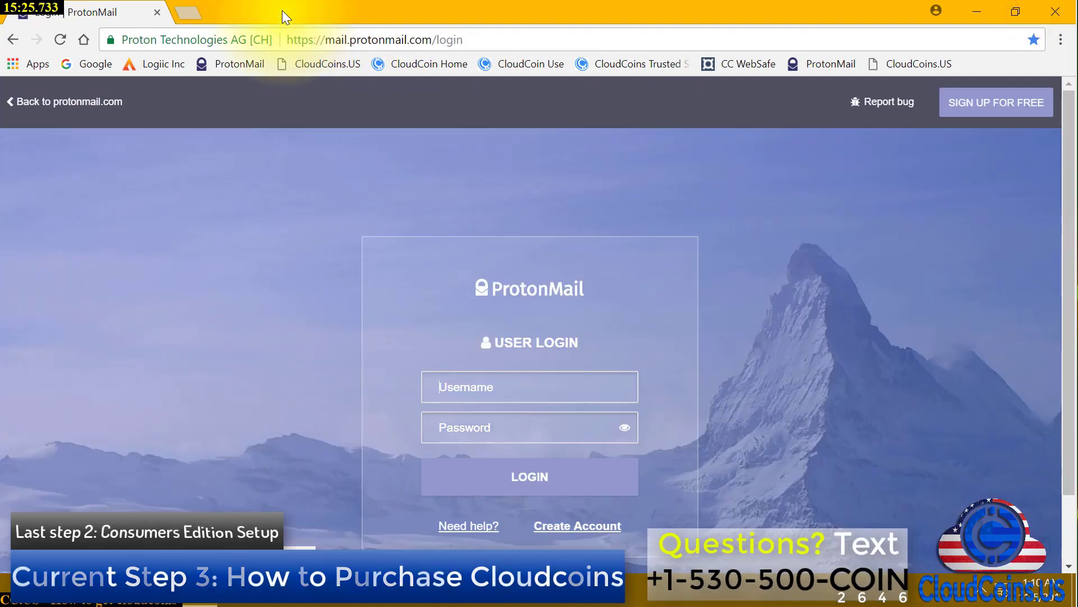
Log in with the suggested account address and the account password
left_click(559, 386)
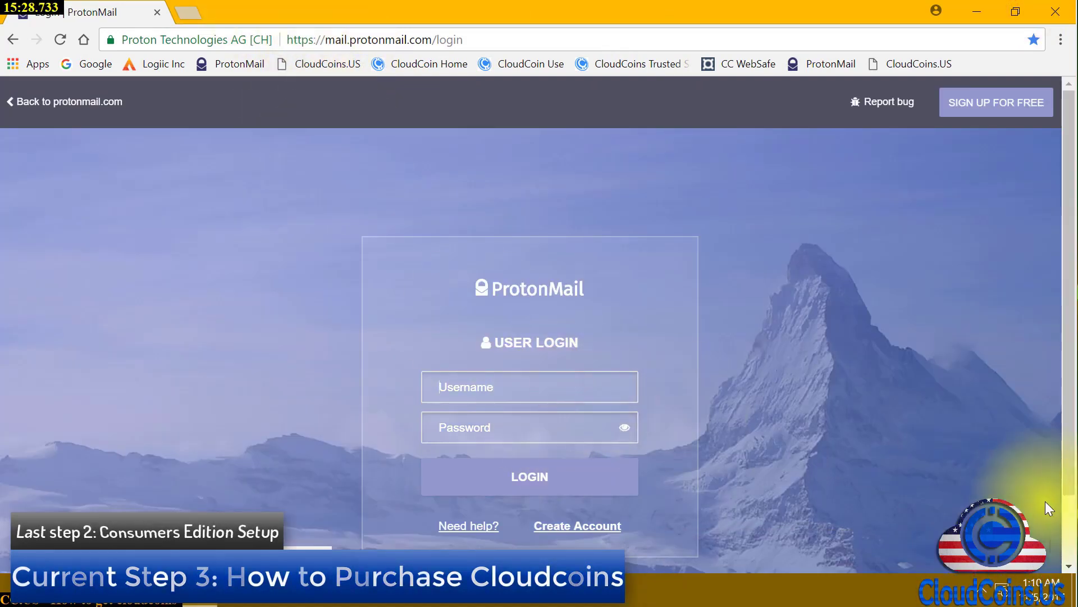
type("iwant")
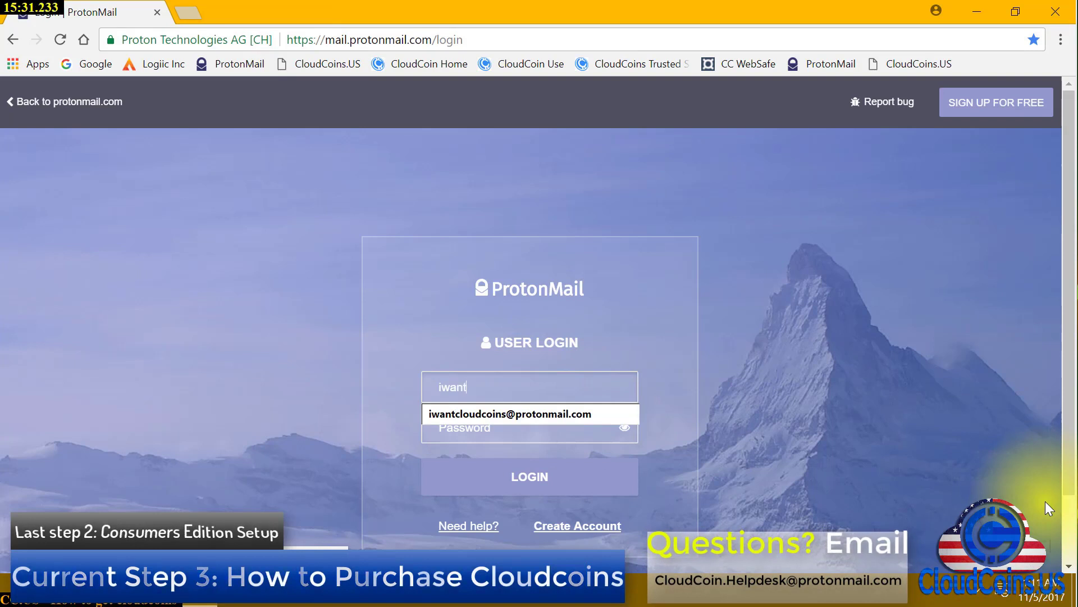
key("Down")
key("Return")
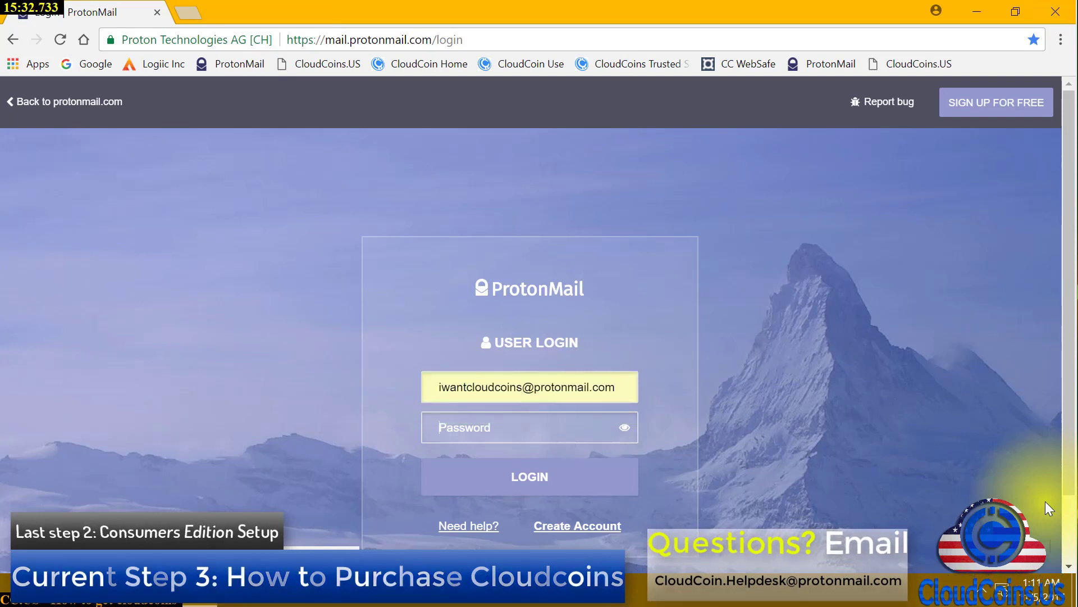
key("Tab")
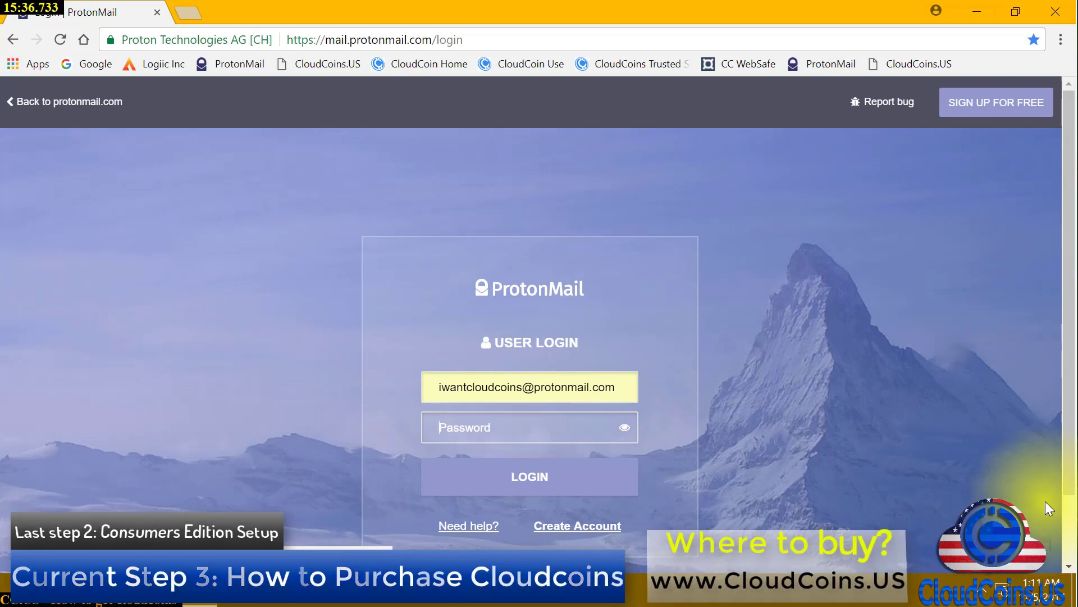
type("*****")
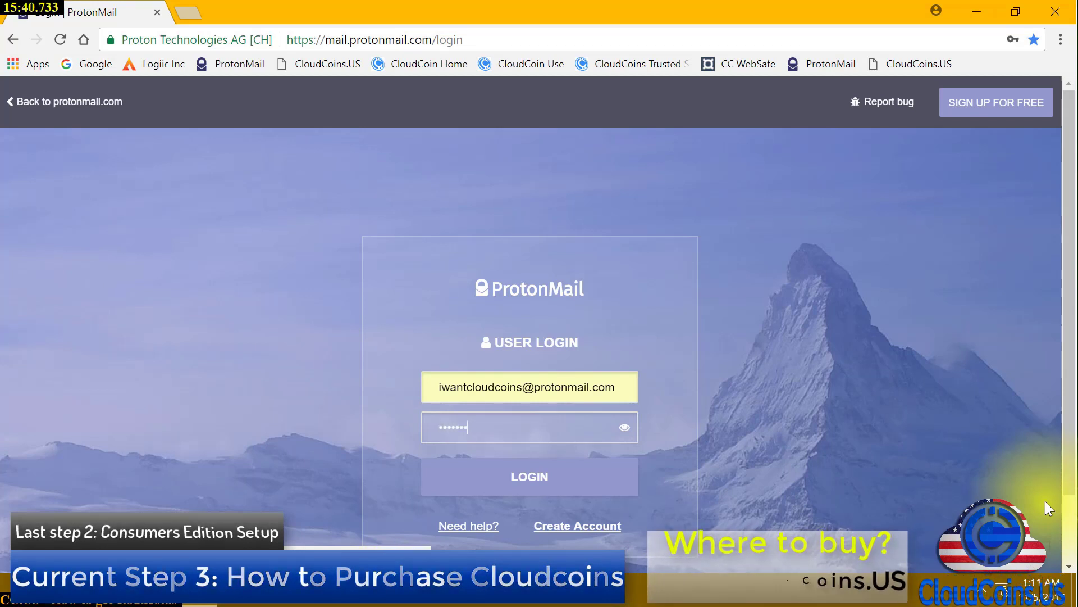
type("**")
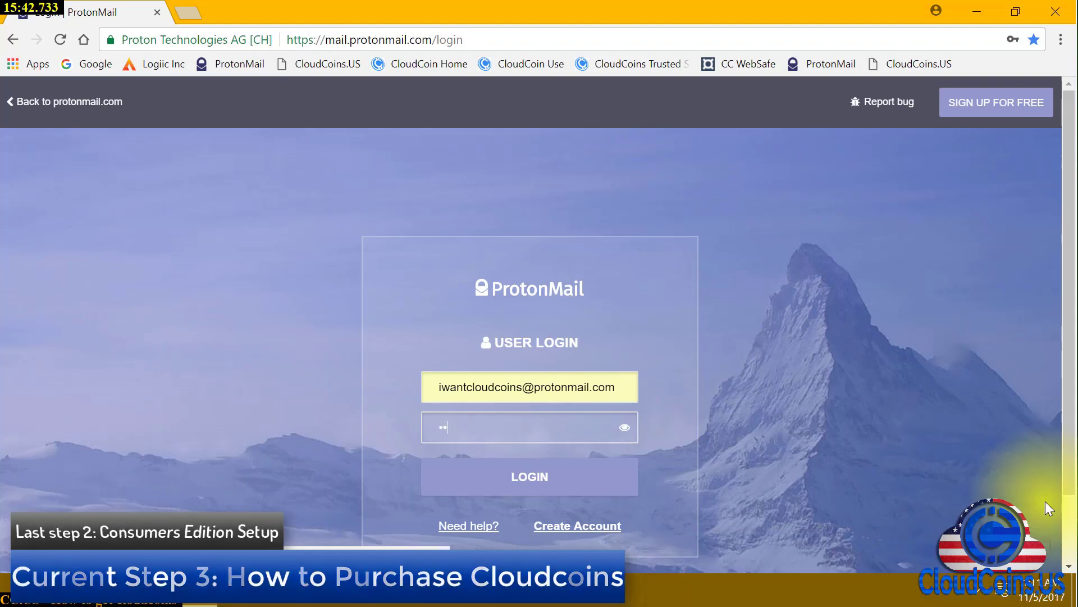
type("***")
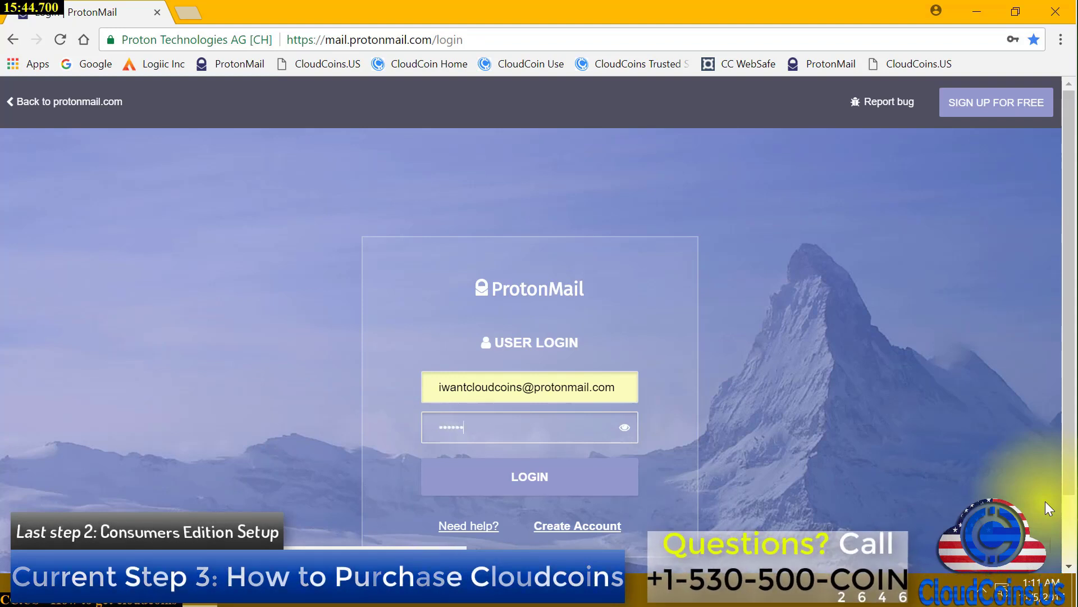
type("***")
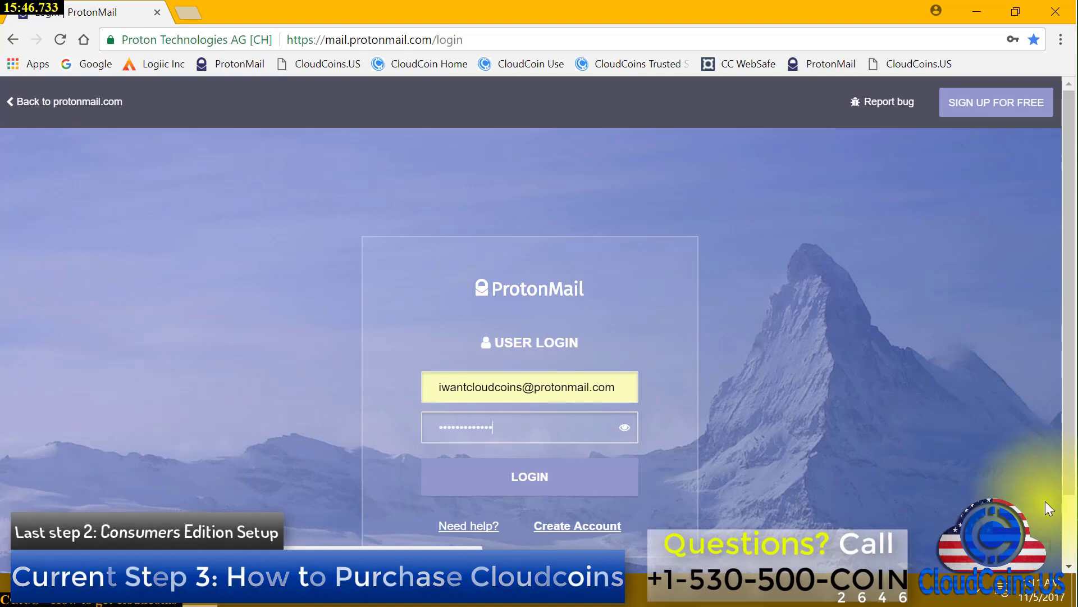
key("Return")
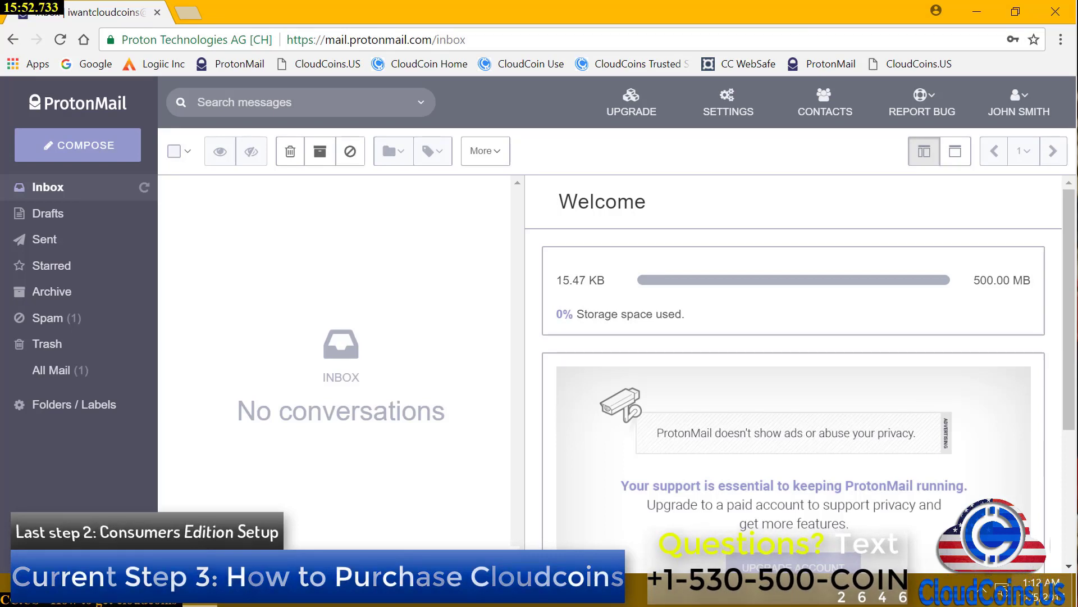
Move the CloudCoins.US order receipt from Spam to the Inbox and open it
left_click(378, 252)
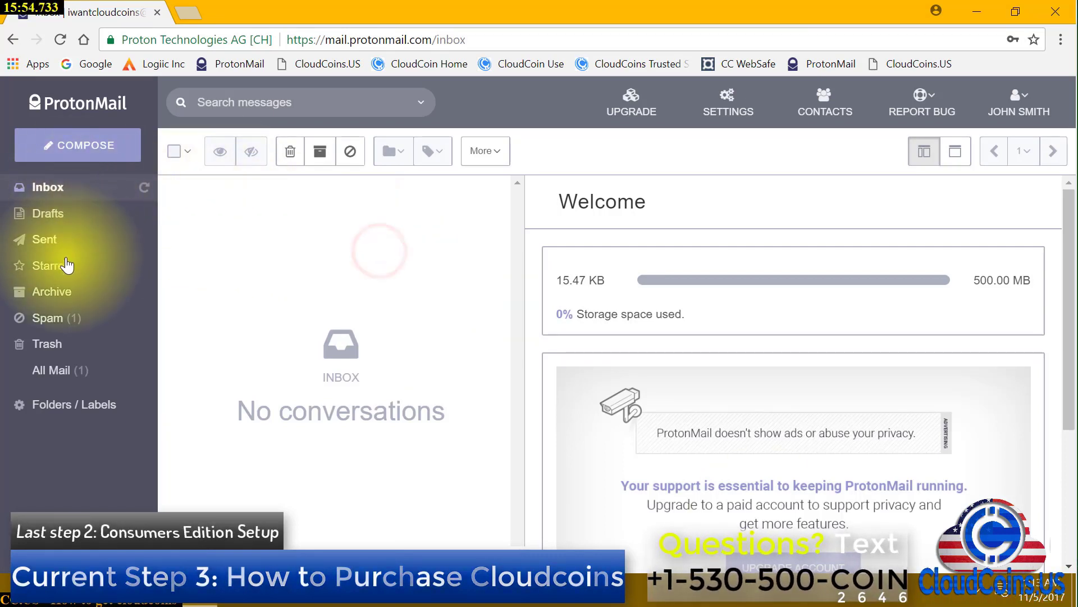
left_click(63, 320)
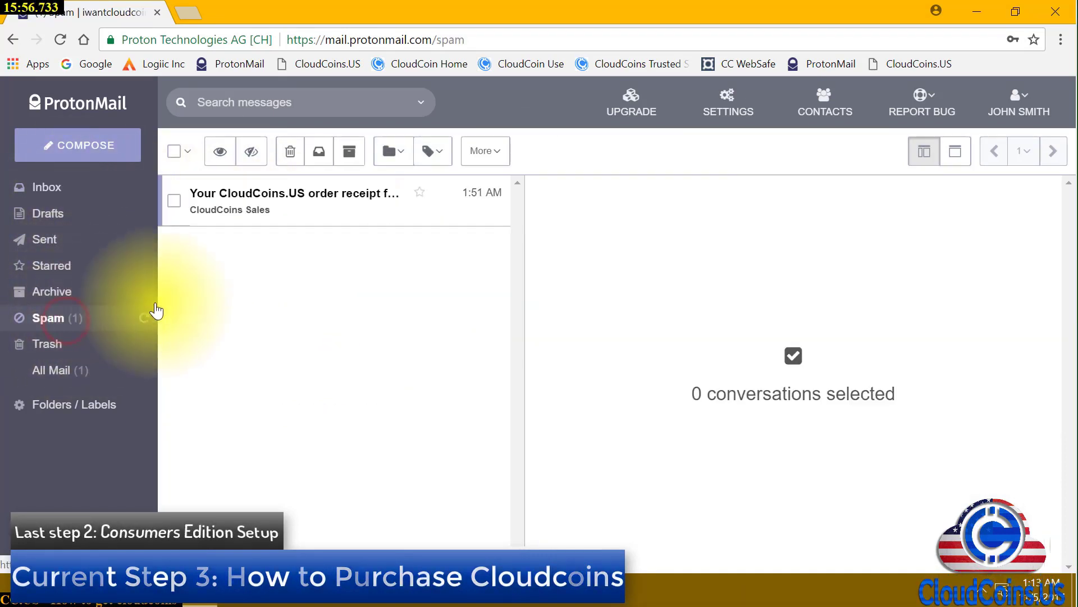
left_click(174, 201)
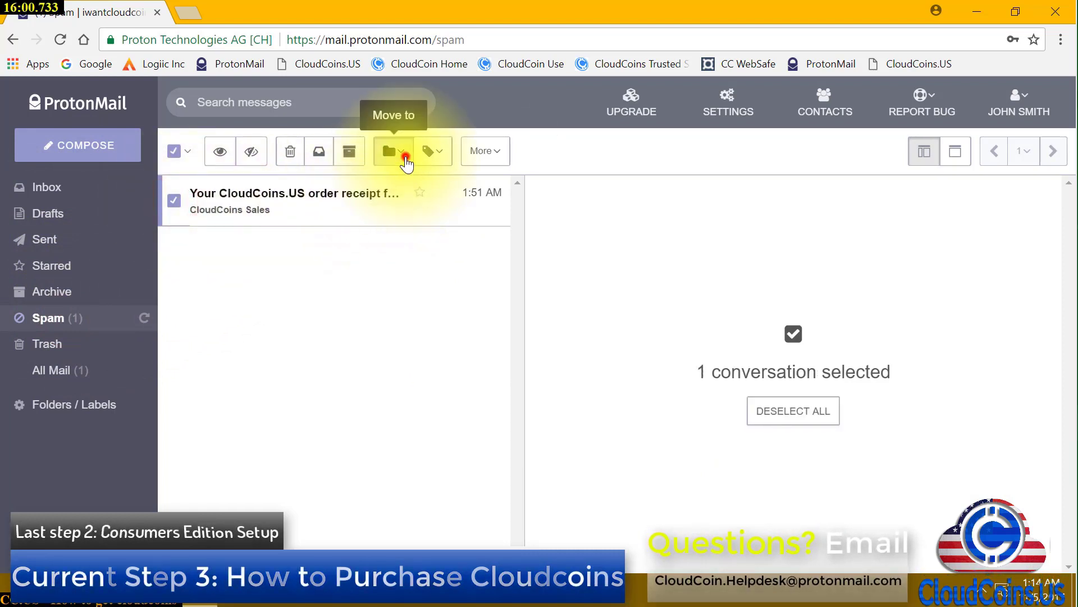
left_click(405, 158)
left_click(419, 252)
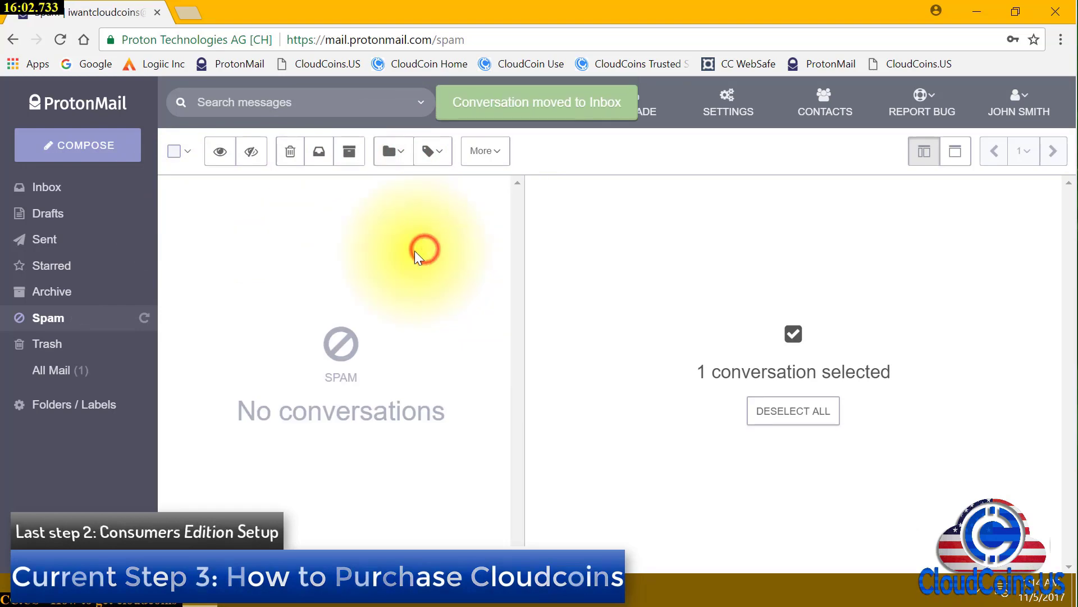
left_click(49, 187)
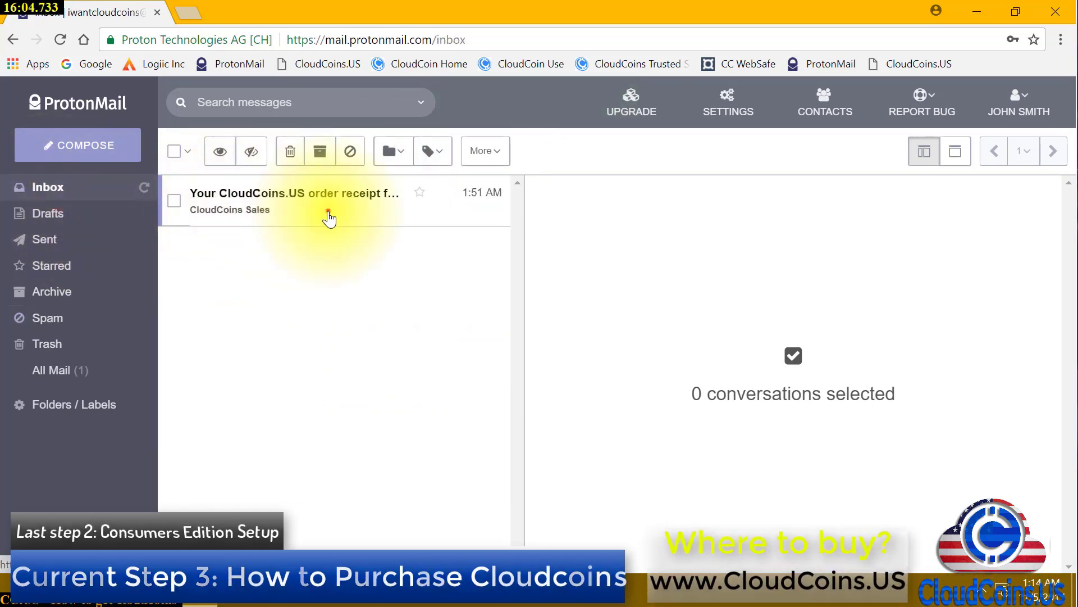
left_click(328, 213)
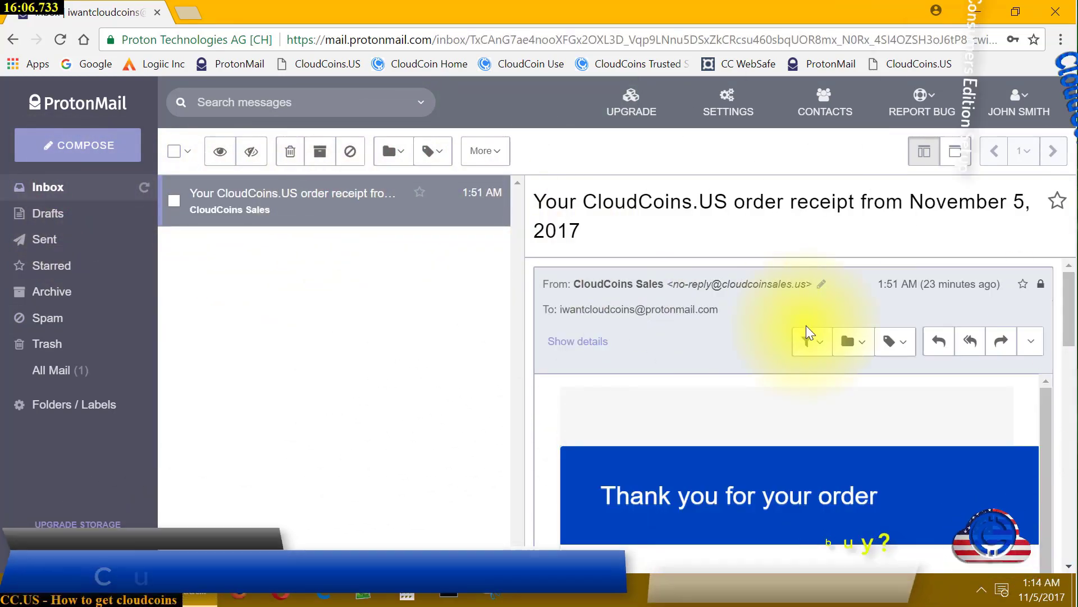
scroll(712, 389, "down", 6)
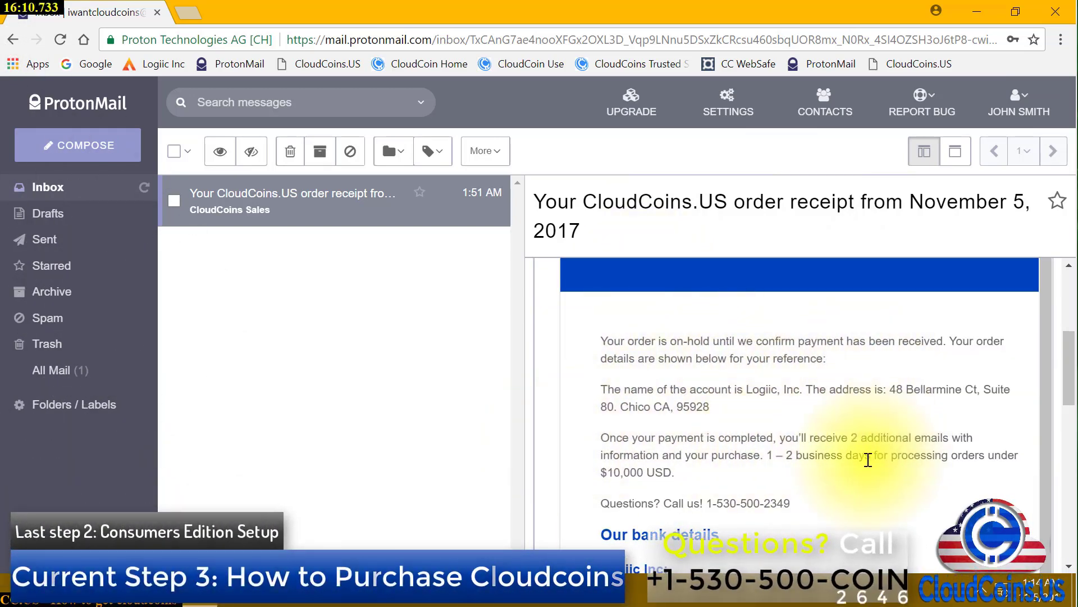
scroll(618, 431, "down", 3)
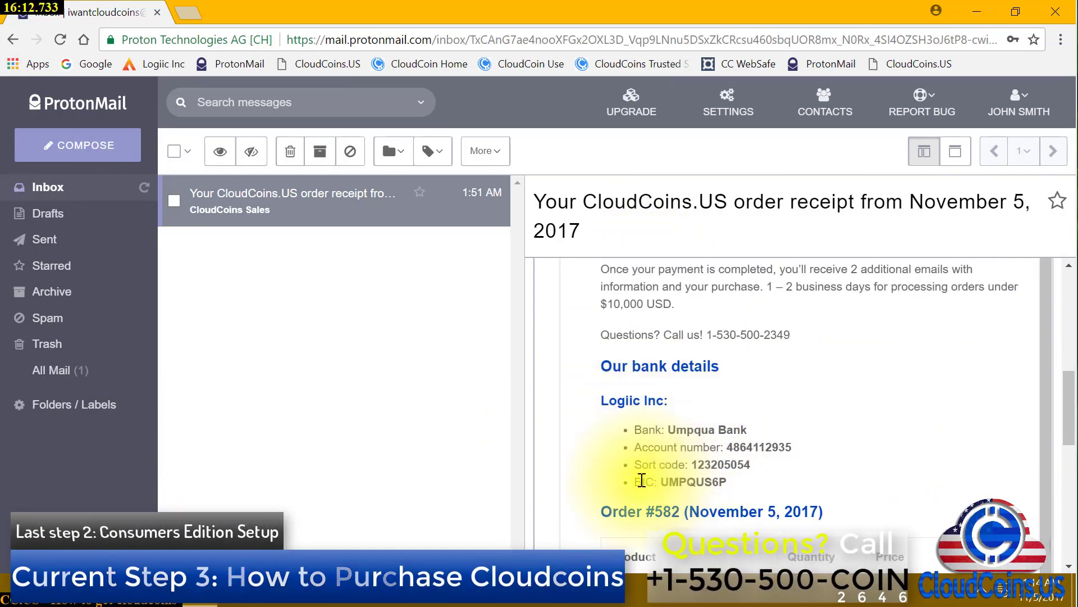
scroll(702, 474, "down", 2)
scroll(837, 483, "down", 3)
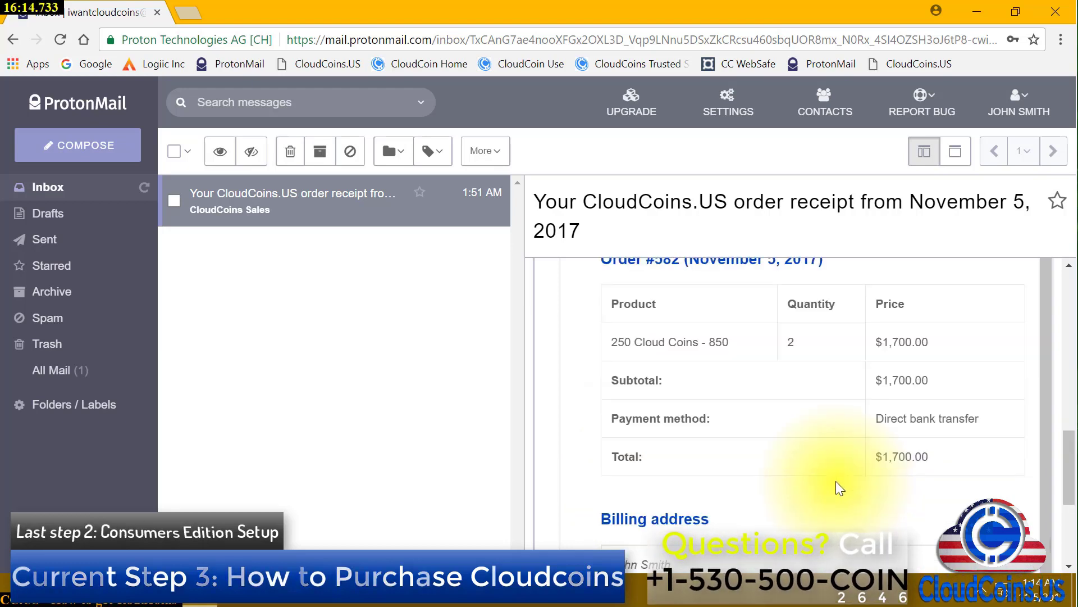
scroll(835, 482, "down", 1)
scroll(837, 490, "down", 4)
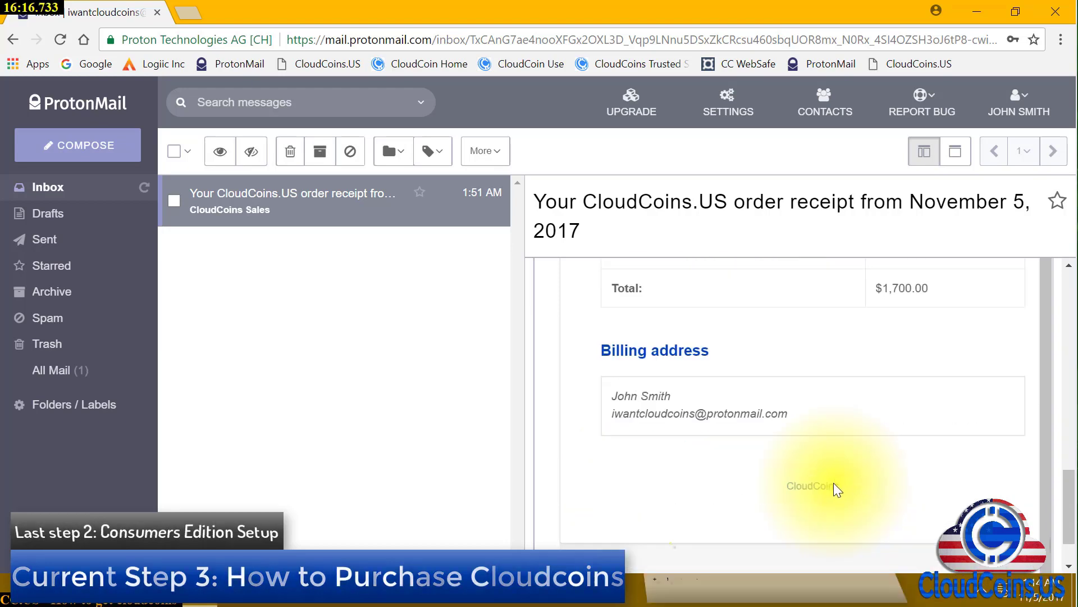
scroll(949, 504, "up", 12)
scroll(947, 499, "up", 5)
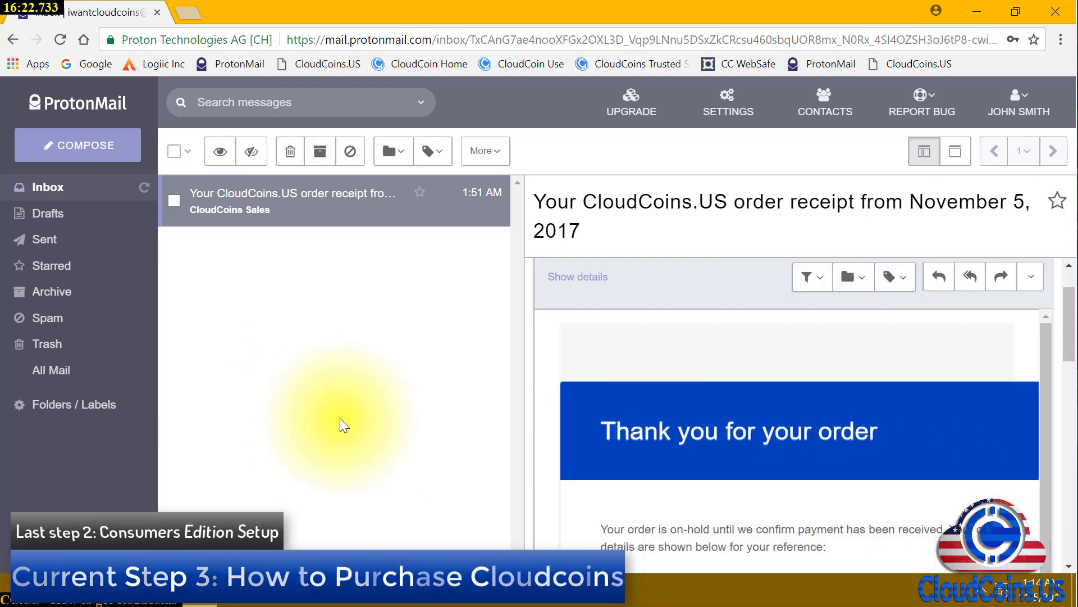
scroll(807, 482, "down", 7)
scroll(807, 482, "up", 4)
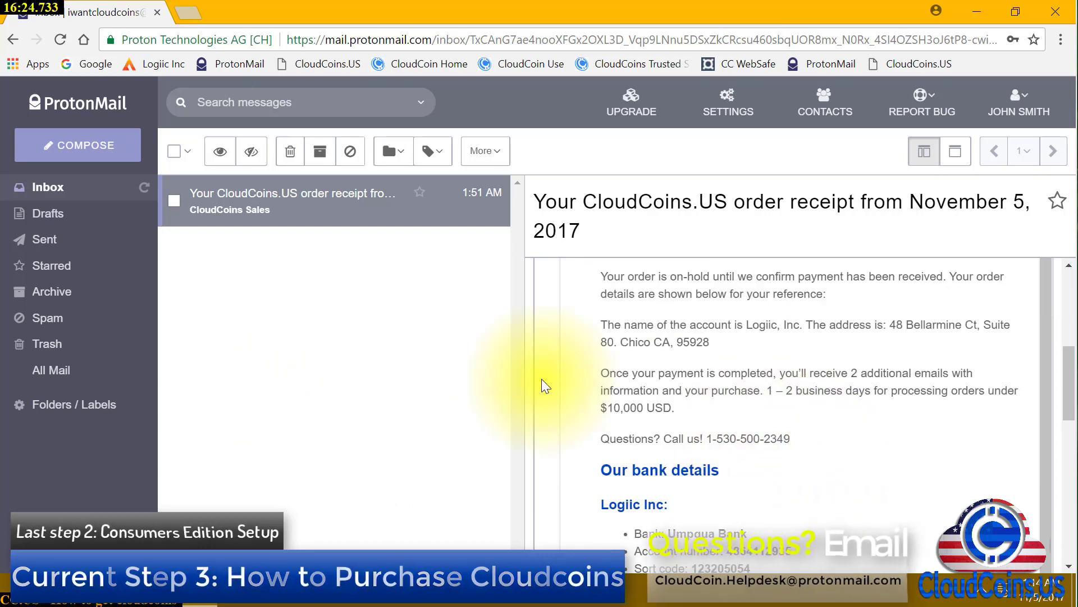
left_click_drag(598, 371, 832, 384)
left_click(831, 383)
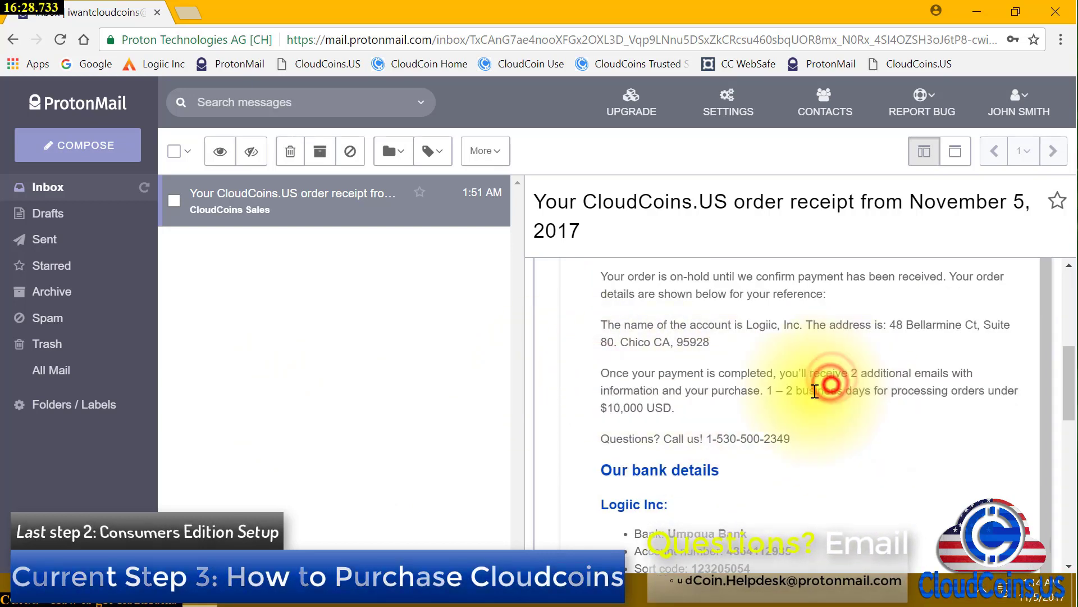
left_click_drag(764, 389, 855, 392)
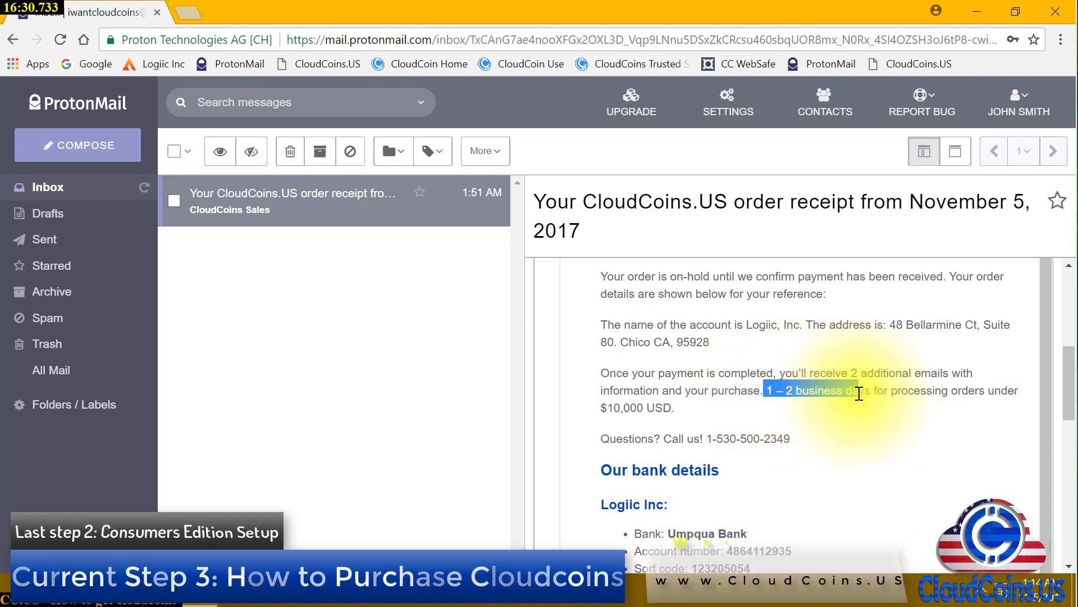
left_click(858, 426)
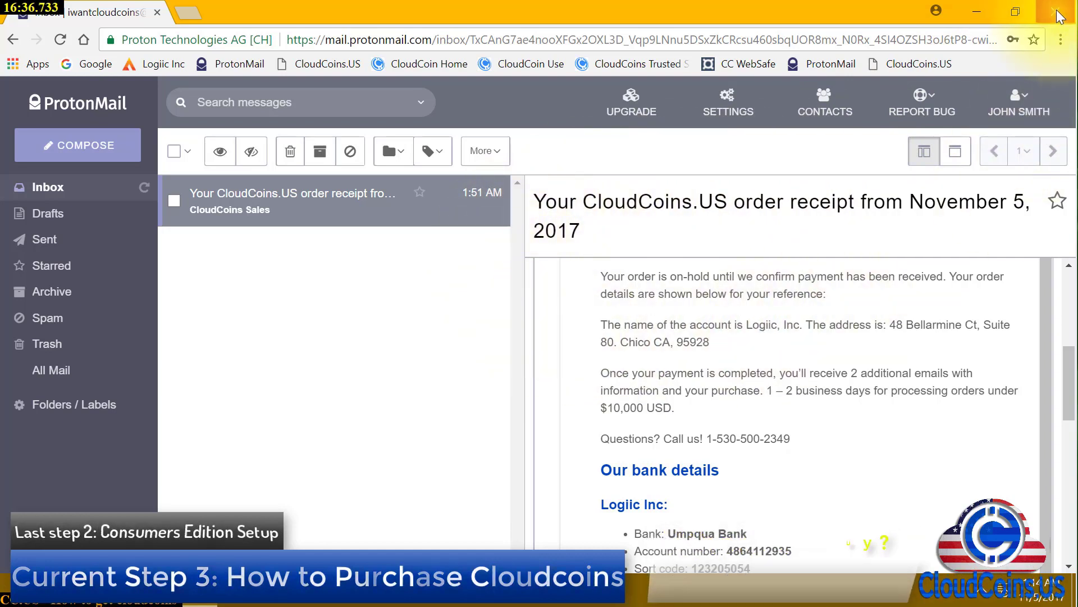
Minimize Chrome to reveal the desktop and the CloudCoins US mail notifications
left_click(985, 11)
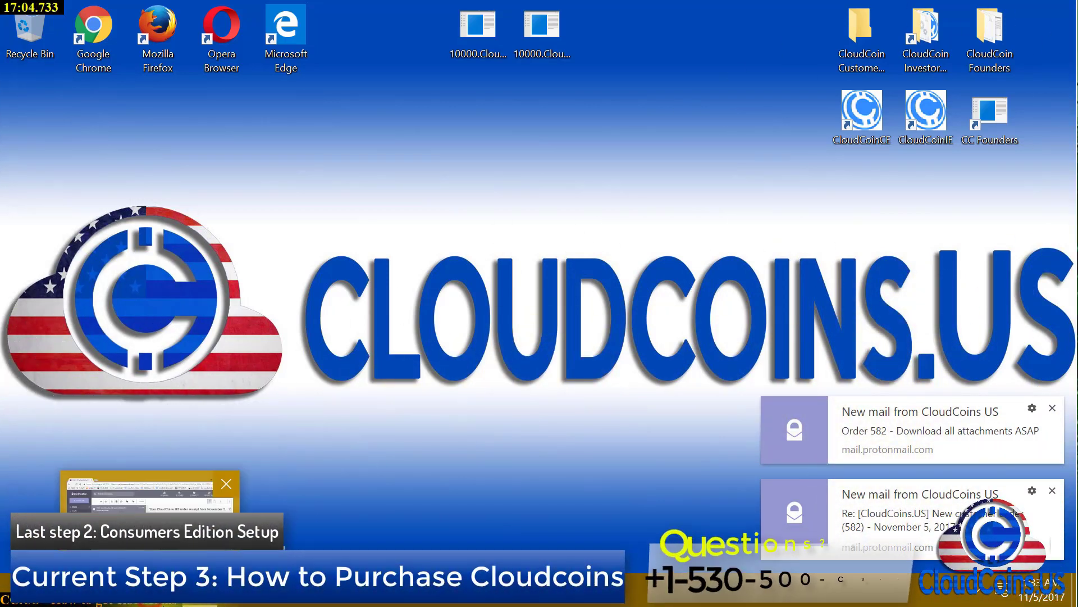
Restore Chrome, open the 'Re: New customer order (582)' email and dismiss both notifications
left_click(171, 602)
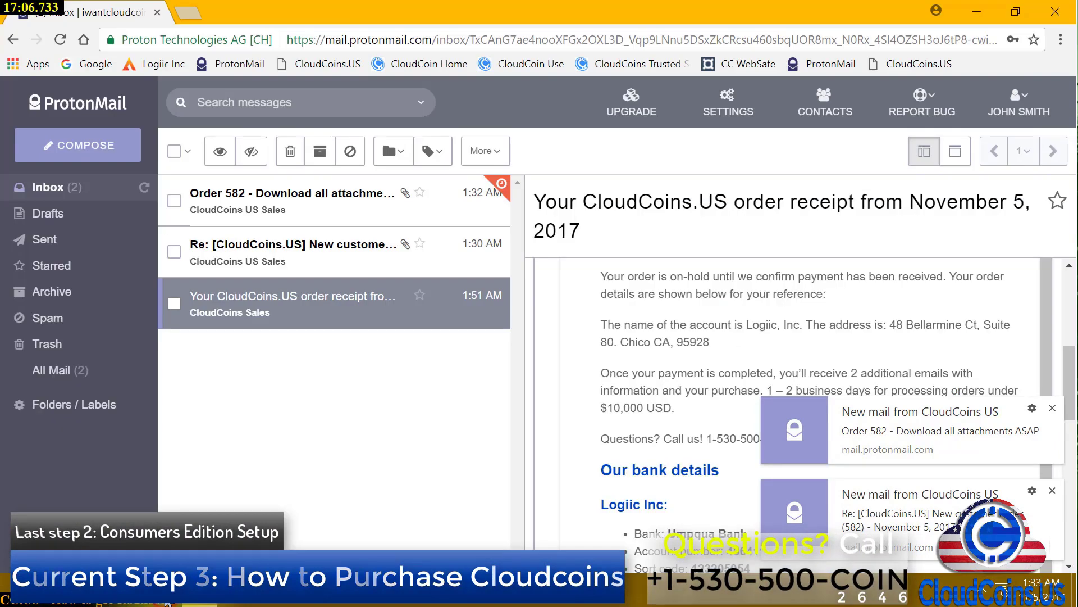
left_click(351, 238)
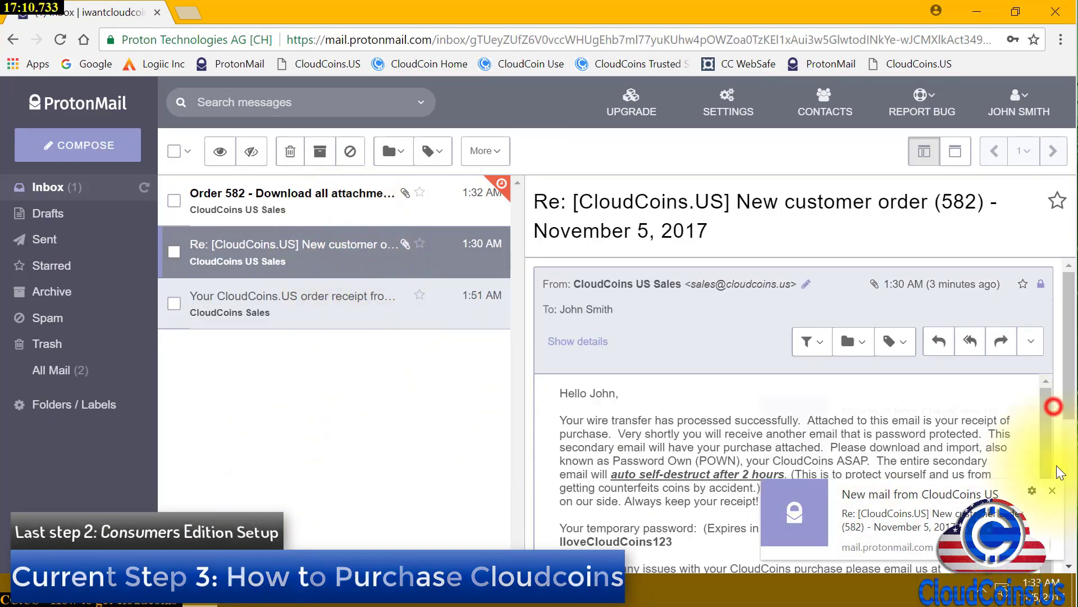
left_click(1052, 407)
left_click(1054, 492)
scroll(849, 464, "down", 1)
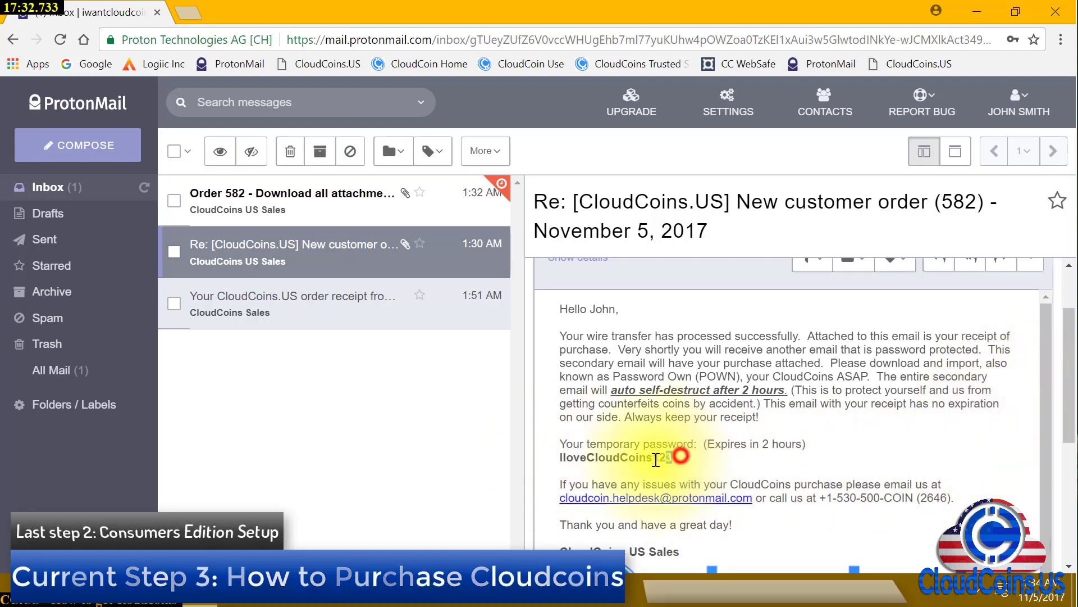
left_click_drag(656, 459, 570, 460)
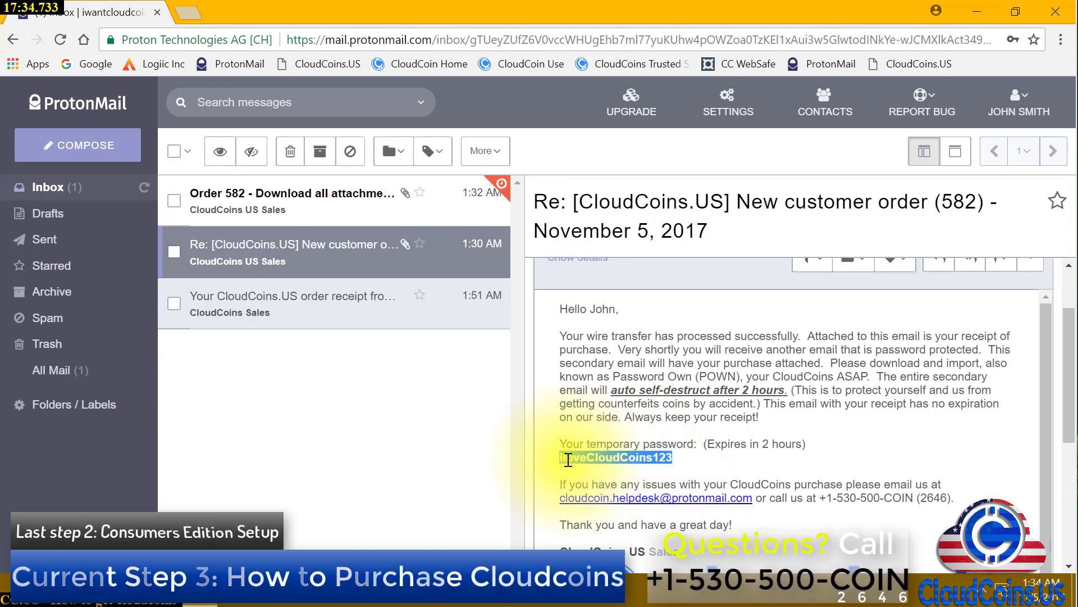
right_click(568, 459)
left_click(584, 463)
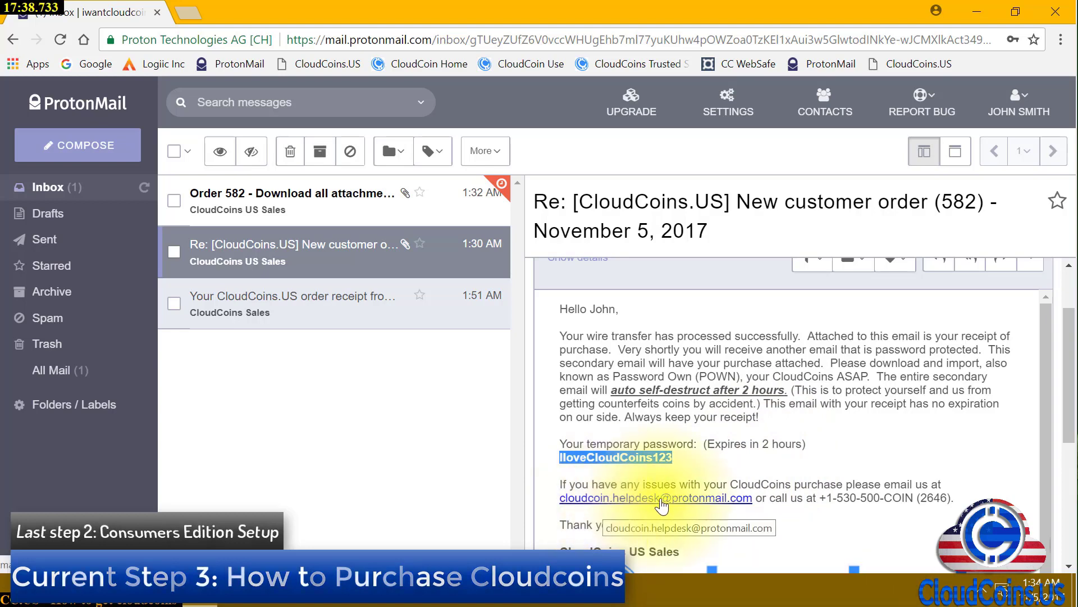
scroll(831, 506, "down", 3)
scroll(748, 493, "up", 5)
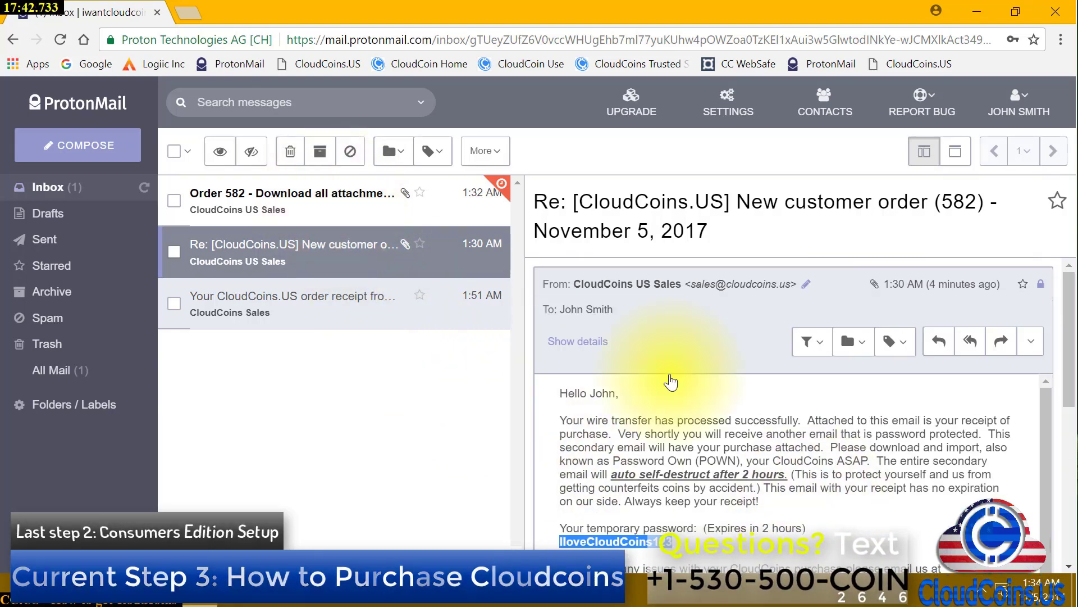
scroll(822, 421, "down", 5)
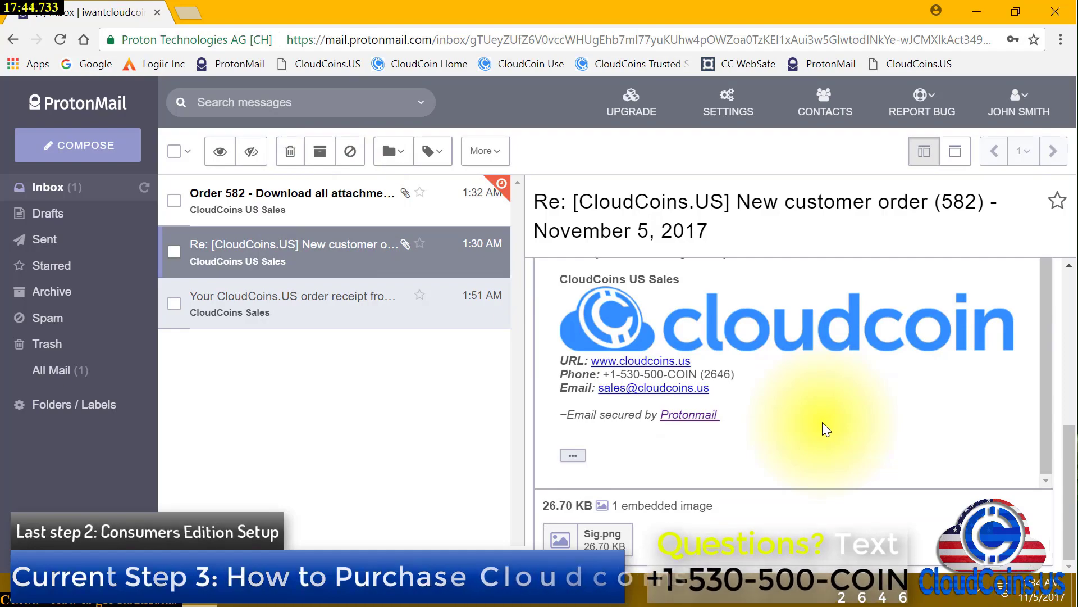
scroll(822, 423, "up", 3)
scroll(822, 426, "down", 5)
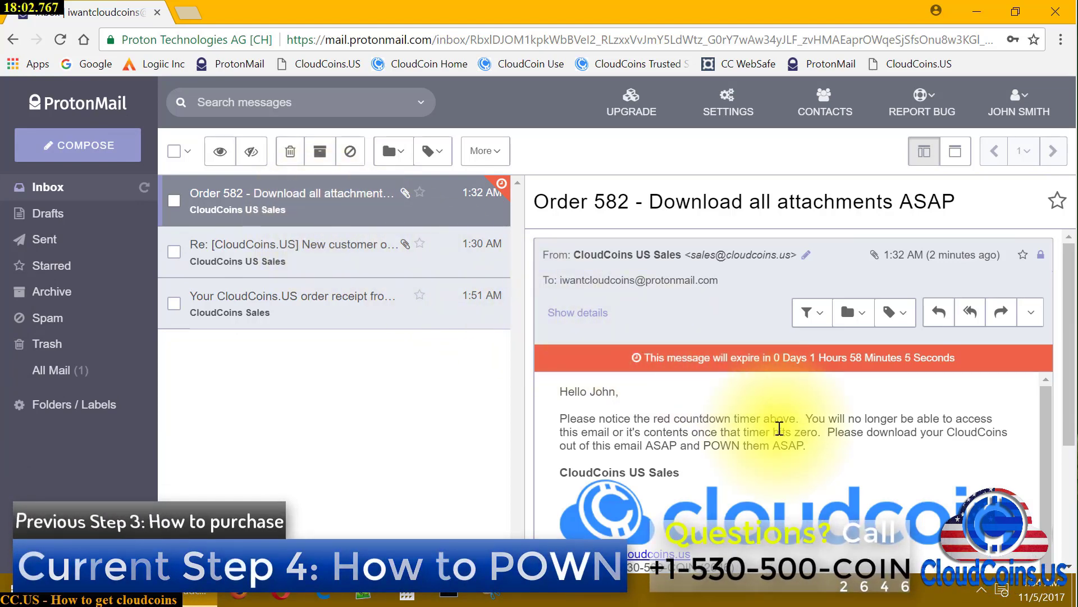
scroll(780, 428, "down", 3)
scroll(777, 428, "down", 1)
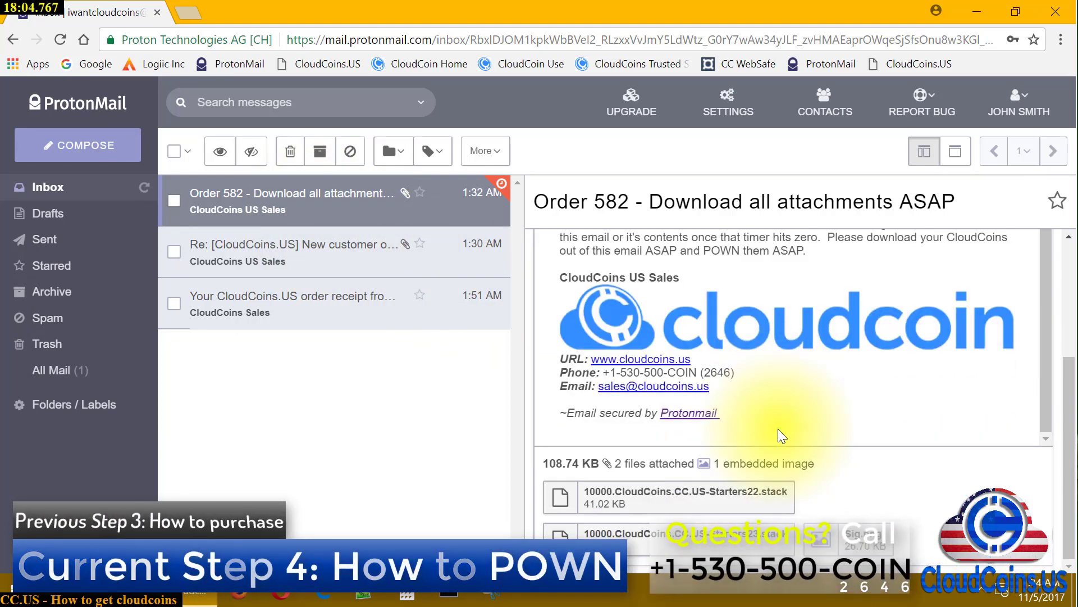
scroll(777, 429, "up", 3)
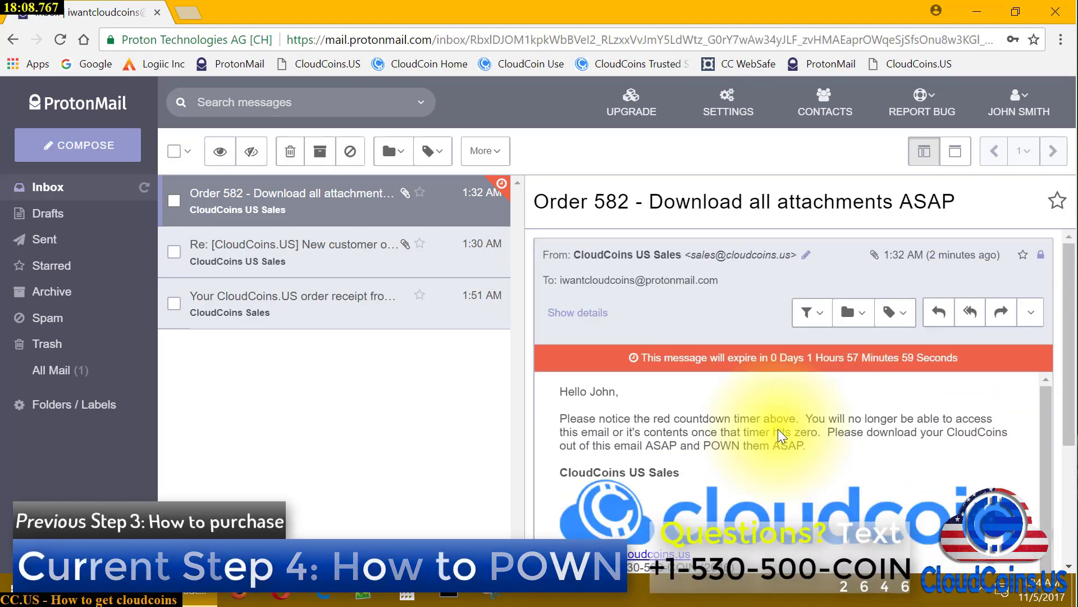
scroll(780, 430, "down", 3)
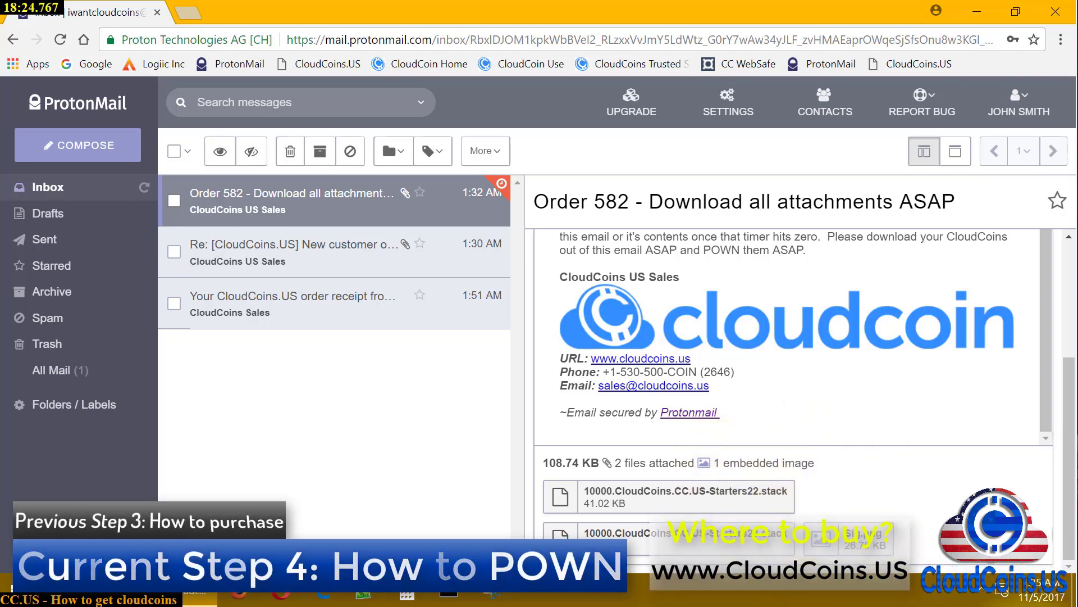
left_click(715, 492)
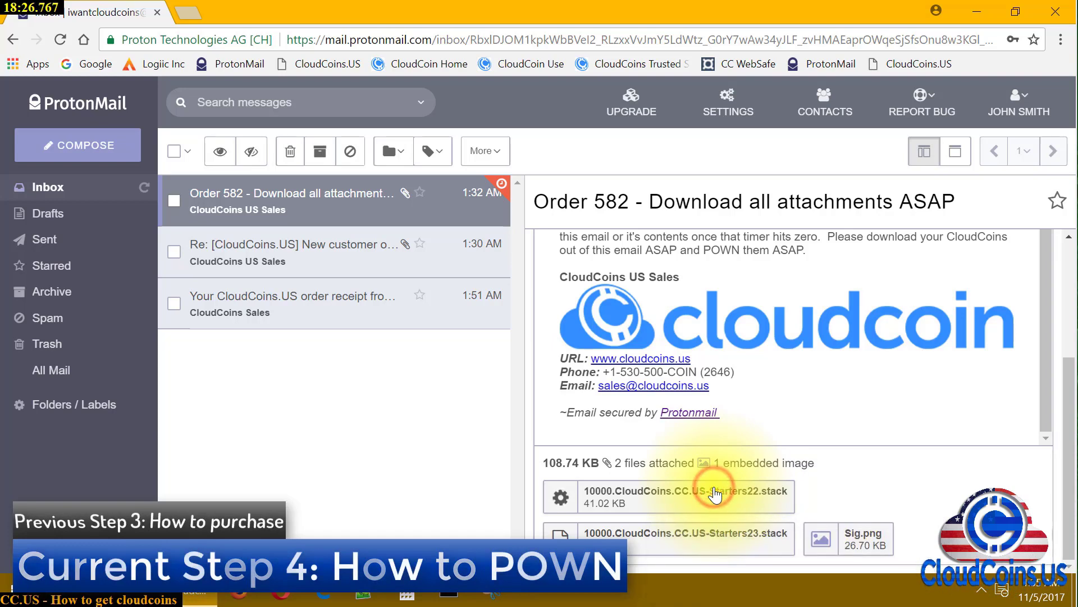
scroll(697, 494, "down", 1)
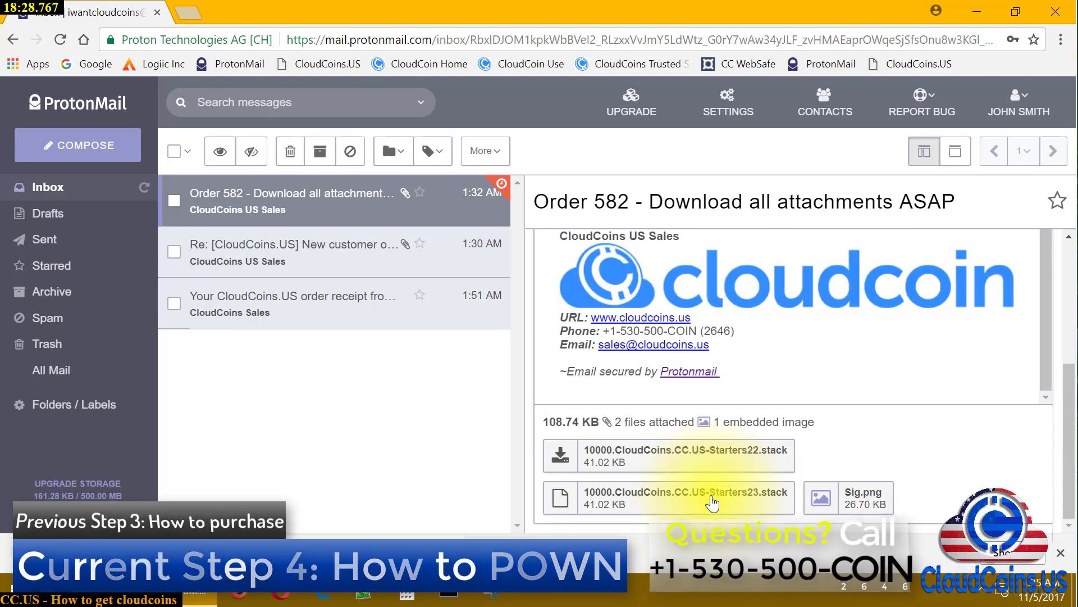
left_click(678, 494)
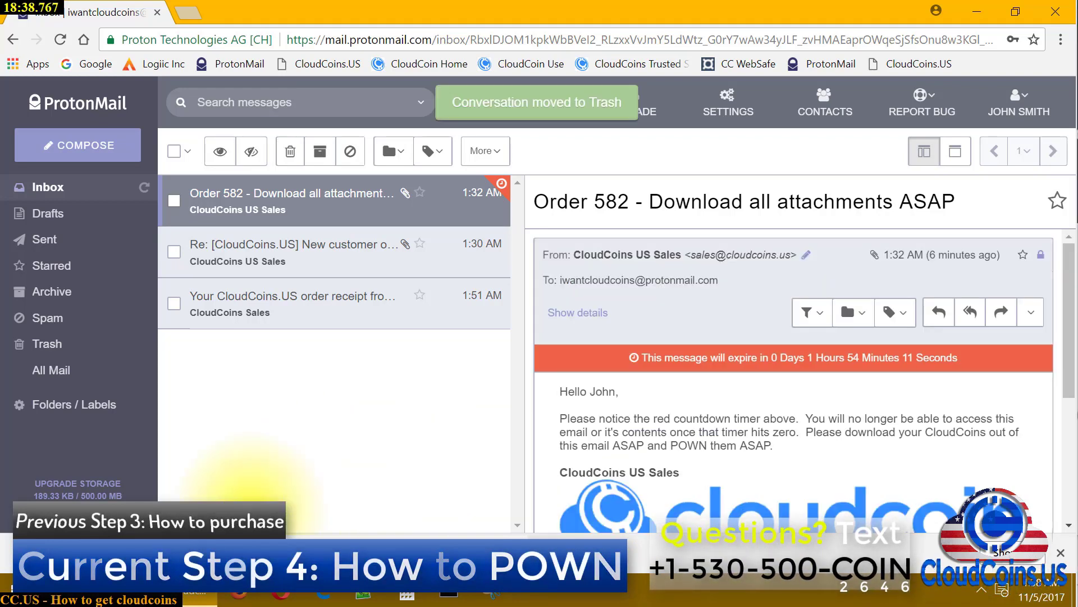
right_click(63, 597)
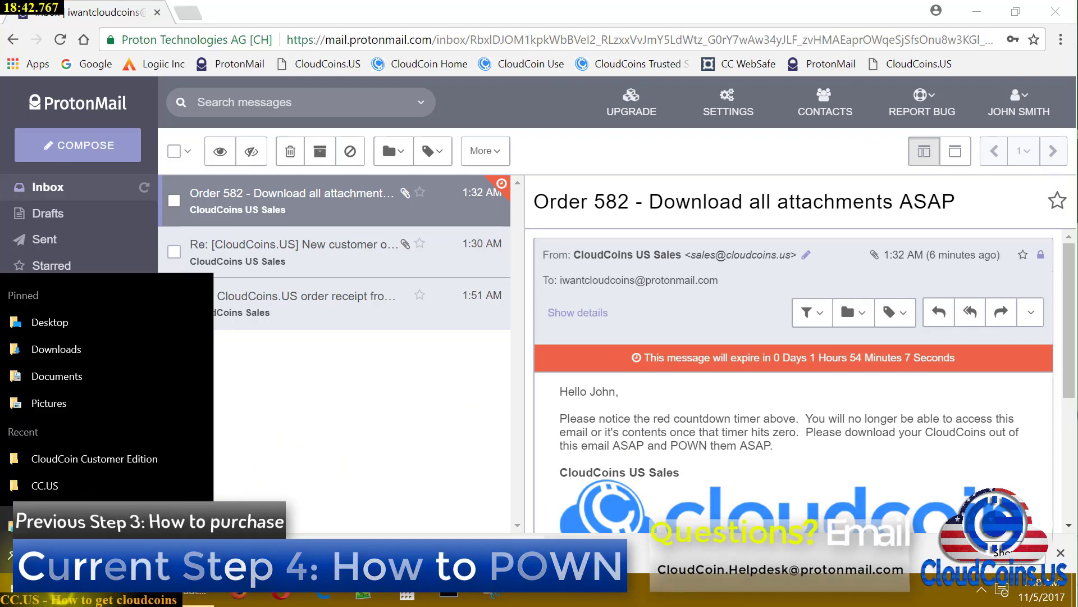
Open Downloads in File Explorer and check the Starters22 and Starters23 stack files
left_click(113, 355)
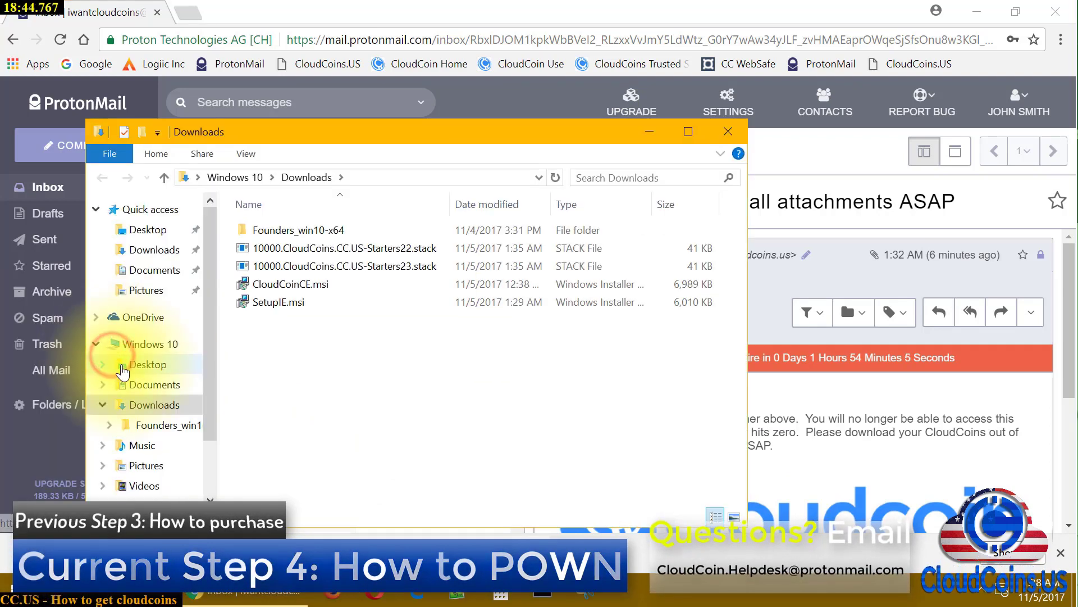
left_click(359, 254)
left_click(361, 264, "shift")
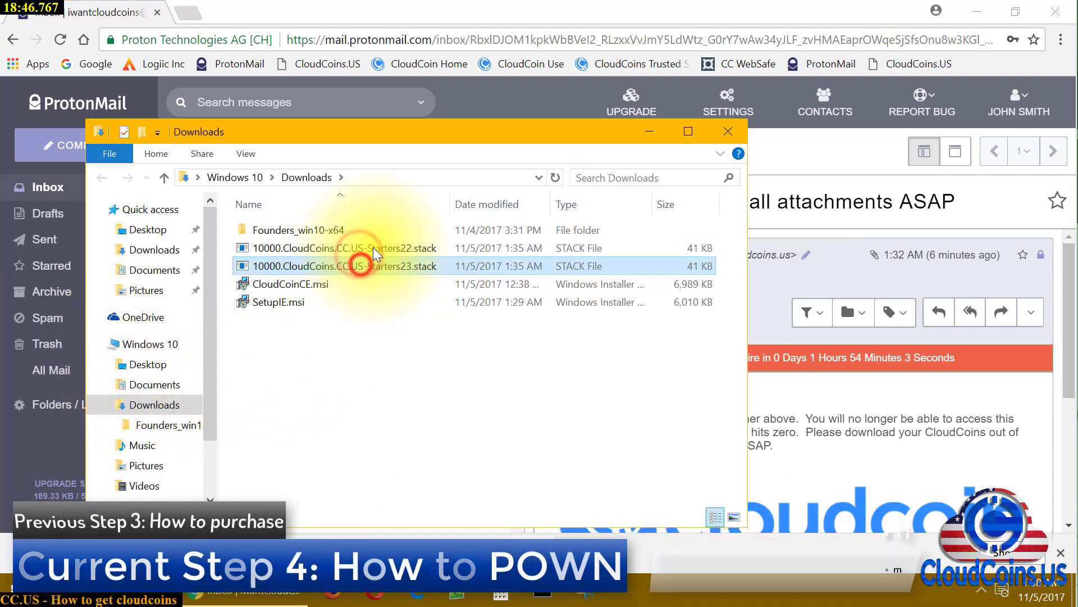
left_click(378, 252)
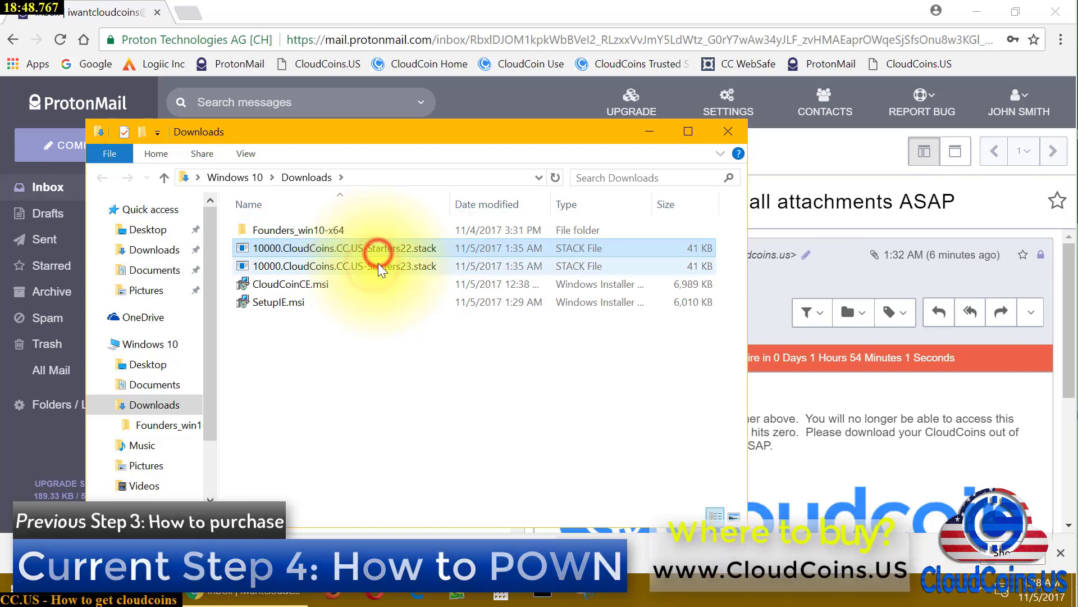
left_click(379, 263)
left_click(385, 254)
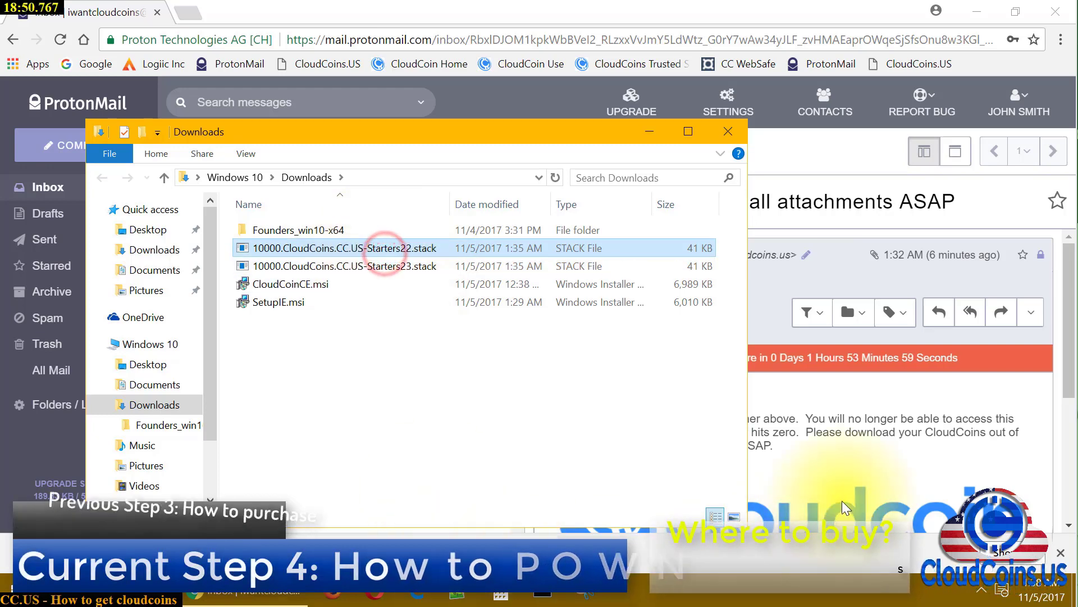
Close the ProtonMail browser window and launch CloudCoin Consumer Edition from the desktop
left_click(1054, 12)
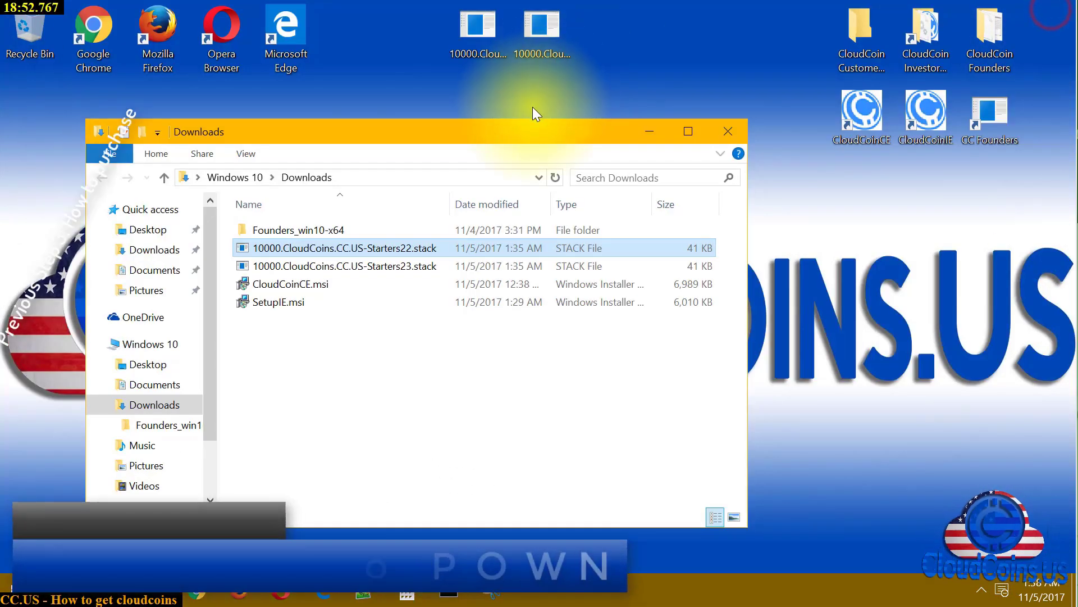
mouse_move(538, 137)
left_mouse_down()
mouse_move(495, 141)
mouse_move(518, 138)
left_mouse_up()
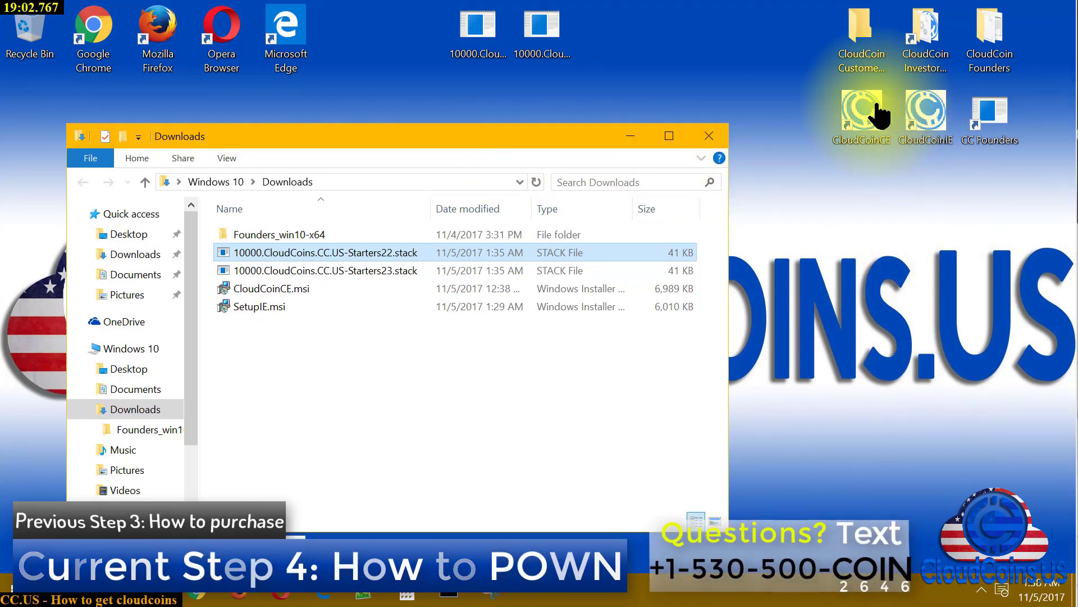
double_click(867, 106)
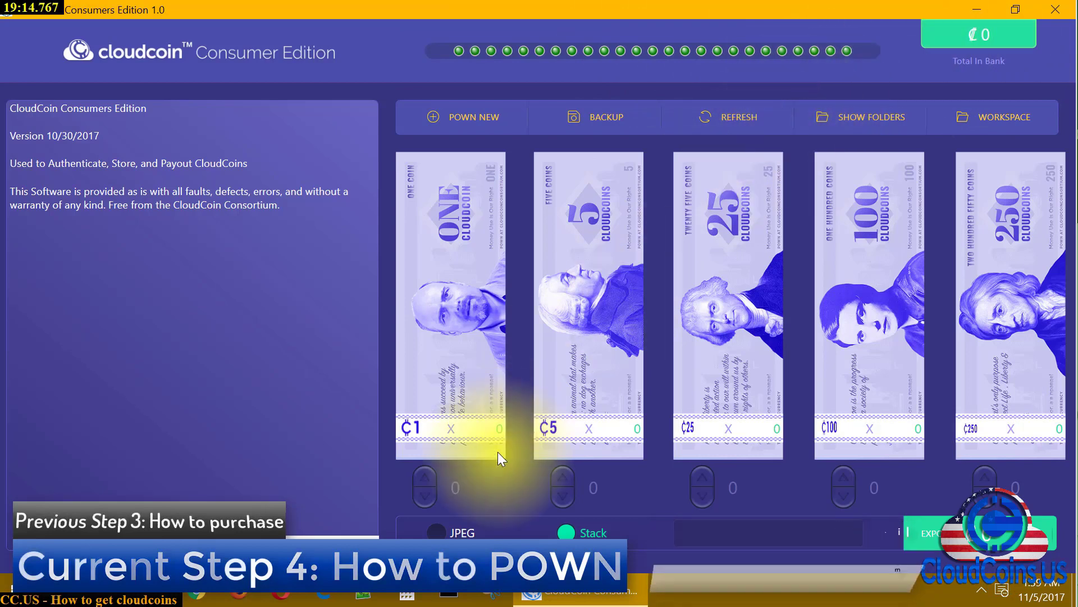
Import 10000.CloudCoins.CC.US-Starters22.stack from Downloads, authenticating 40 coins for a ₡10000 bank
left_click(436, 531)
left_click(564, 533)
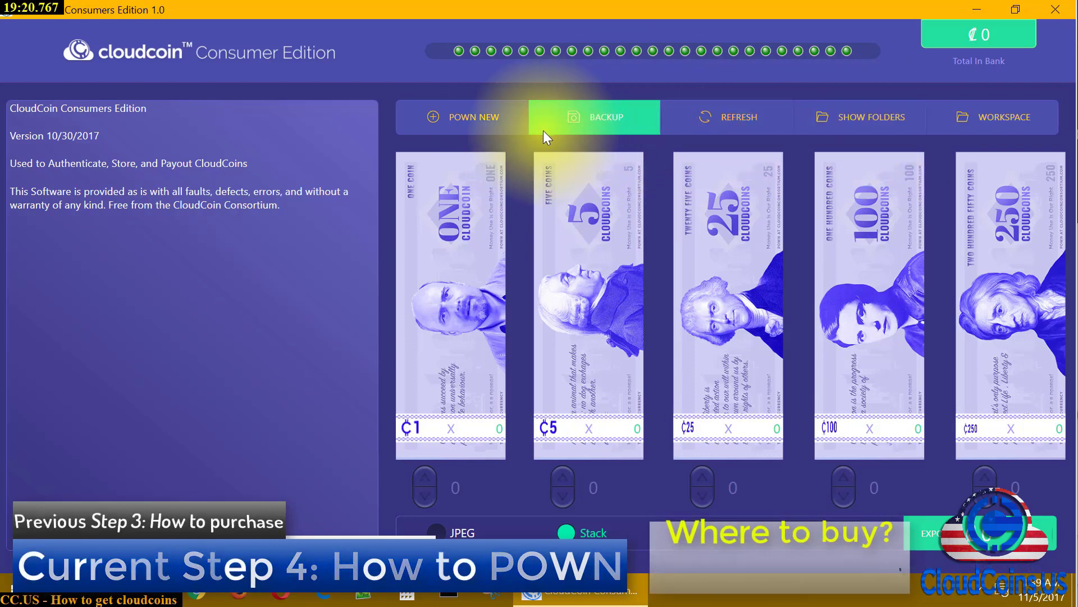
left_click(456, 123)
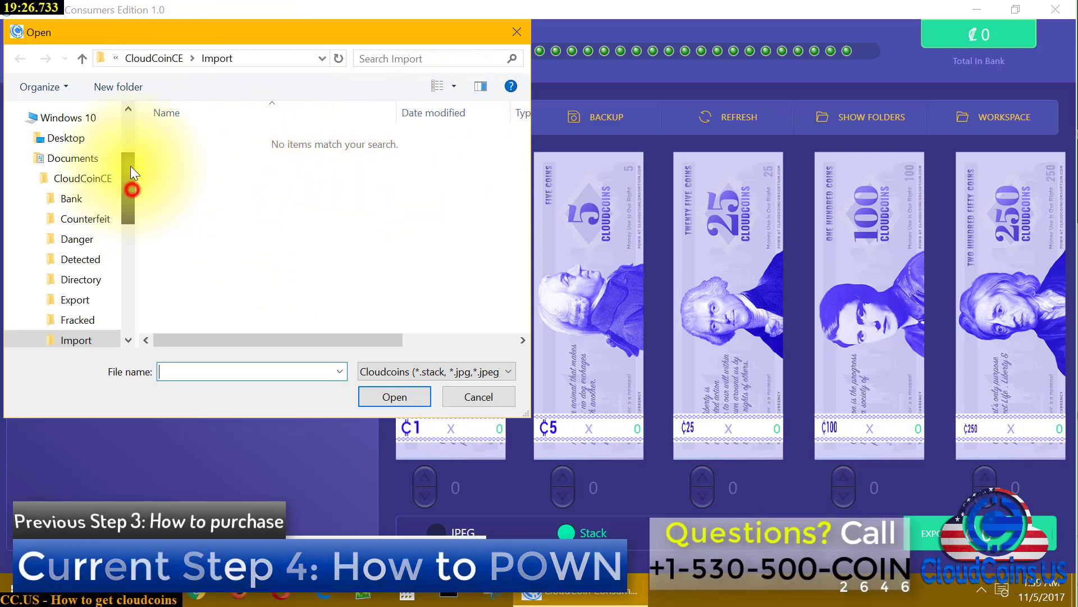
left_click_drag(130, 167, 136, 129)
left_click(82, 162)
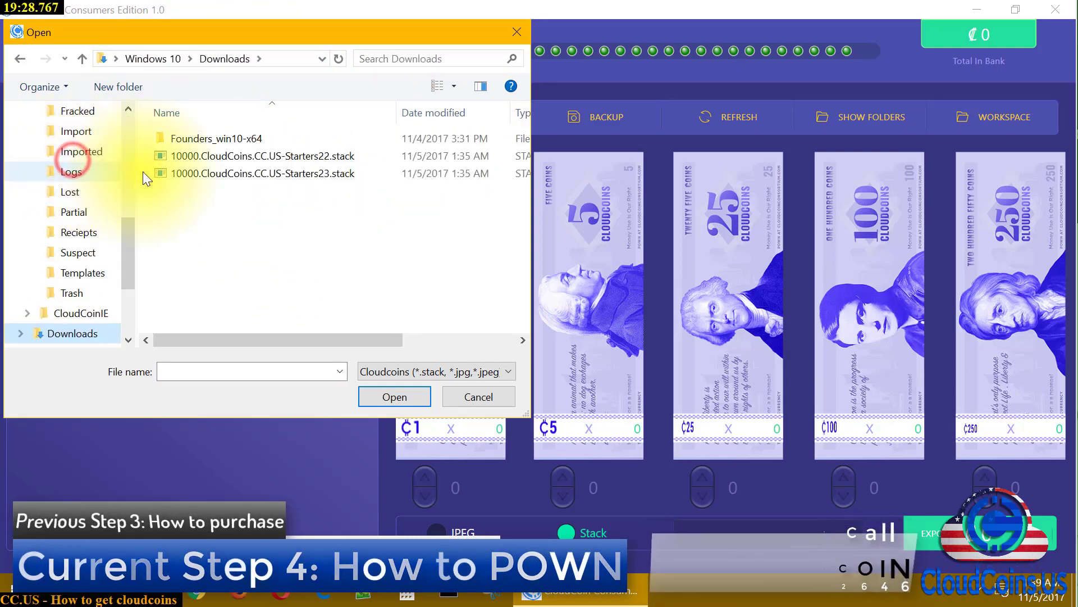
left_click(330, 157)
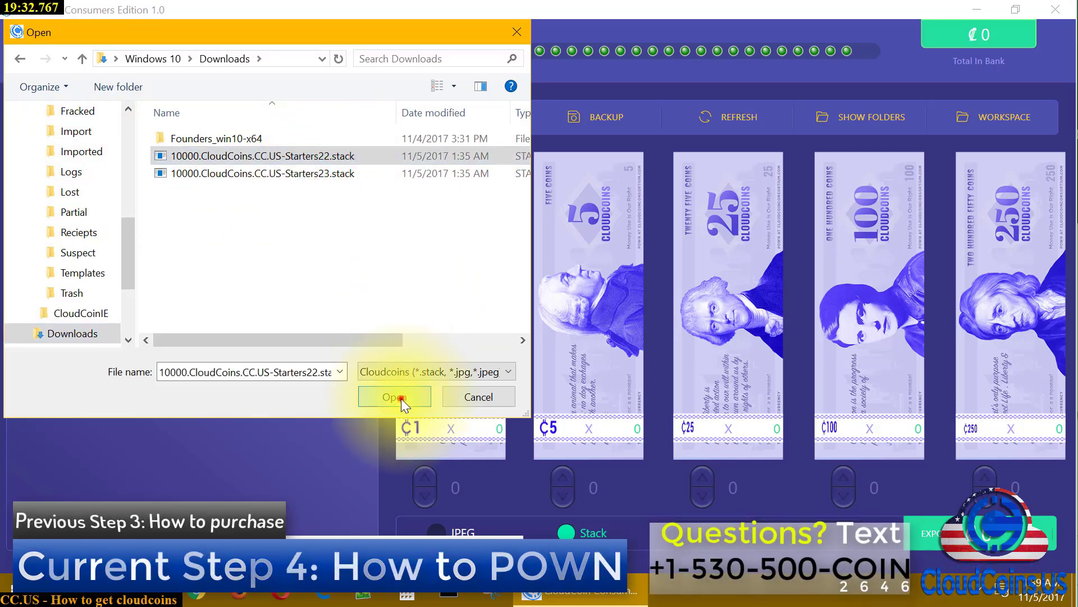
left_click(401, 399)
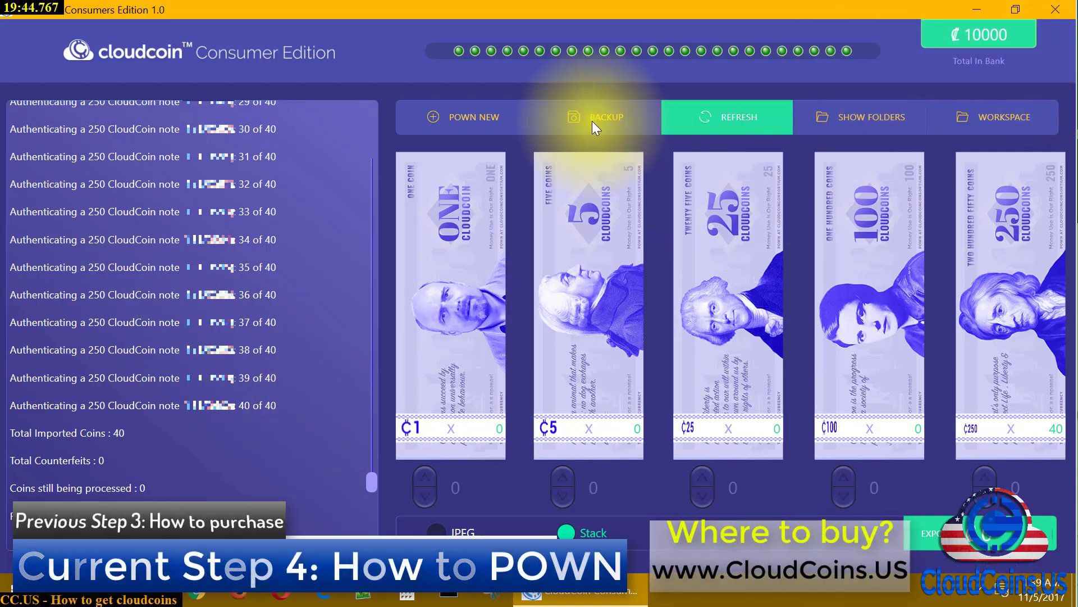
left_click(481, 121)
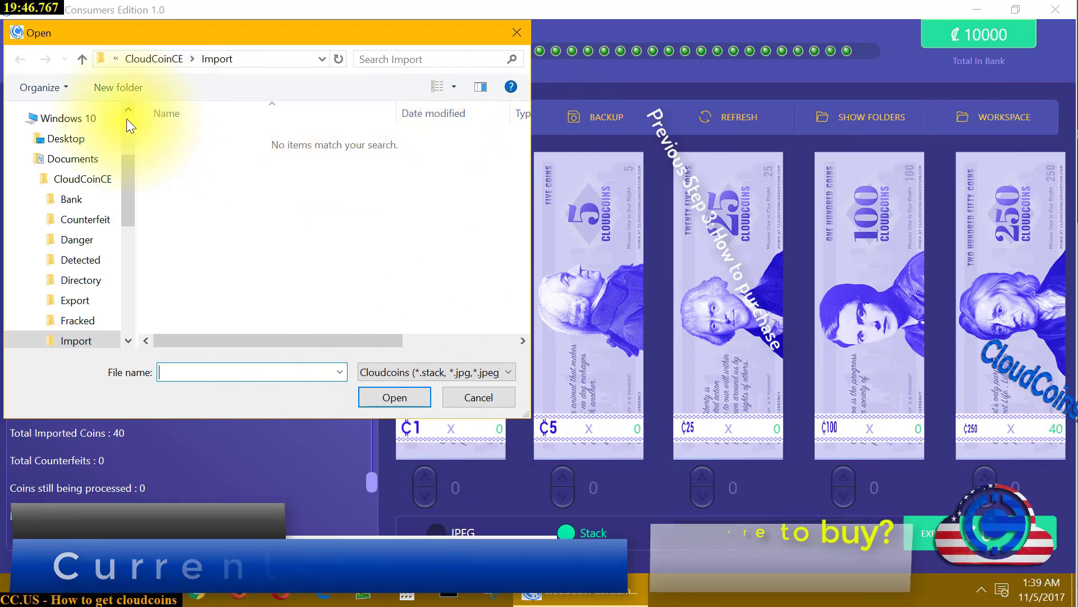
Import and authenticate 10000.CloudCoins.CC.US-Starters23.stack from the Downloads folder
scroll(93, 173, "up", 3)
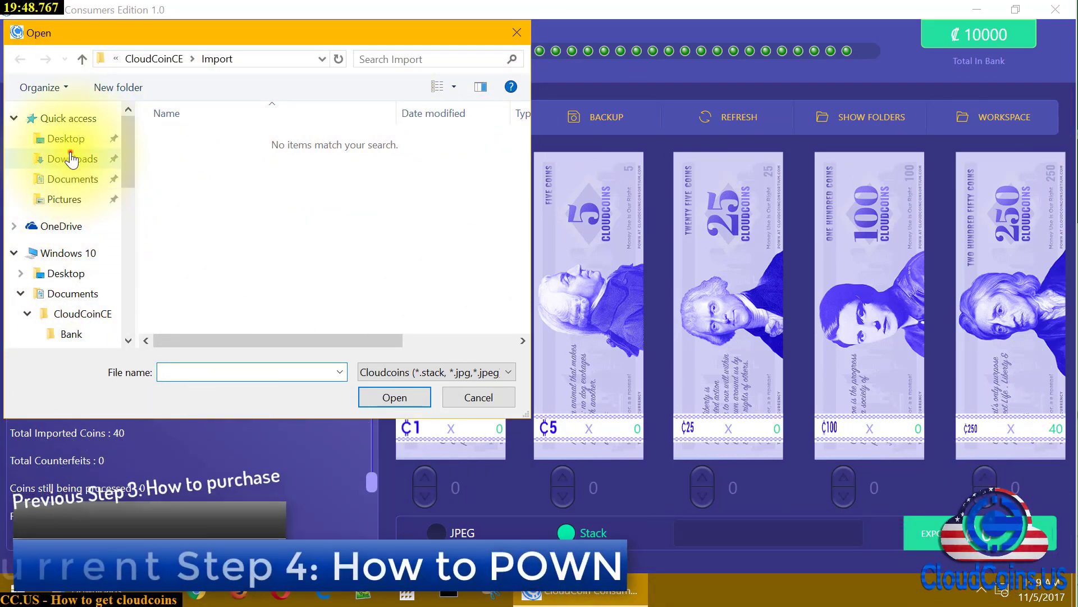
left_click(63, 158)
left_click(233, 156)
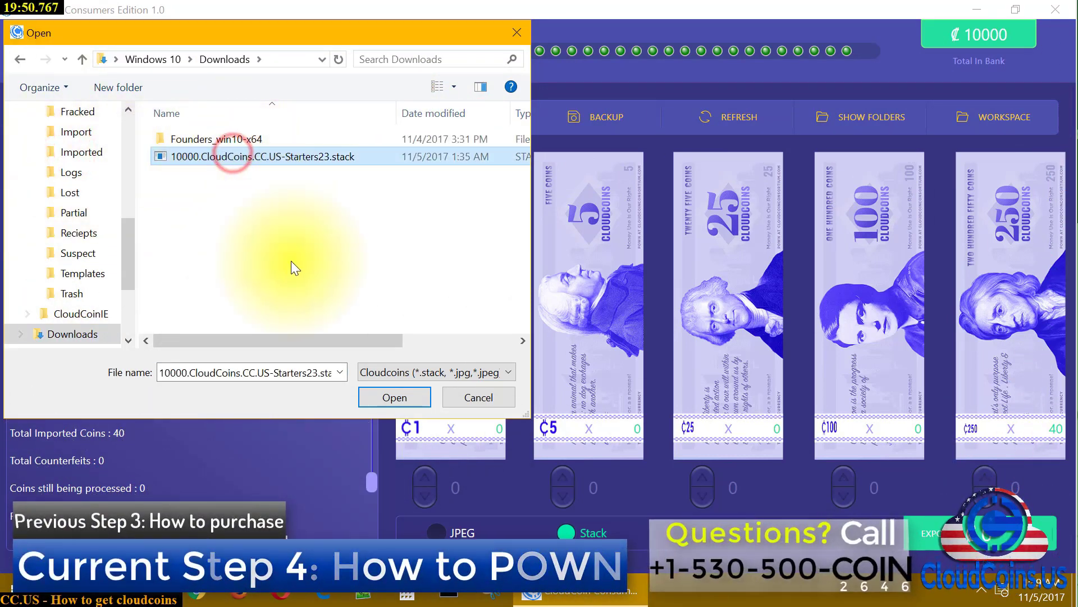
left_click(390, 399)
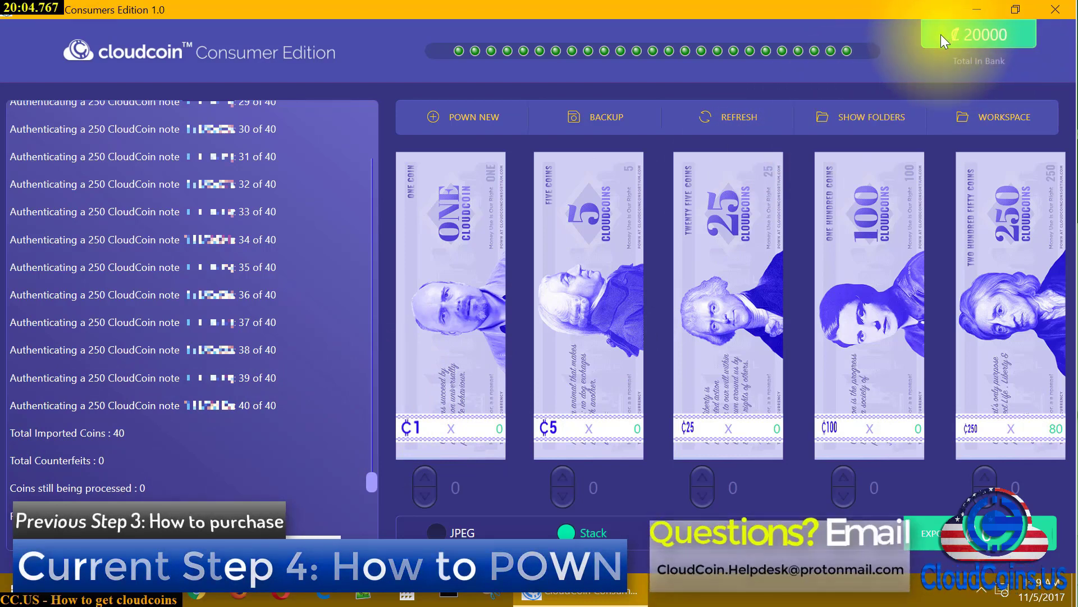
Test the ₡250 note spinner, reset it to 0, and close CloudCoin Consumer Edition
left_click(986, 479)
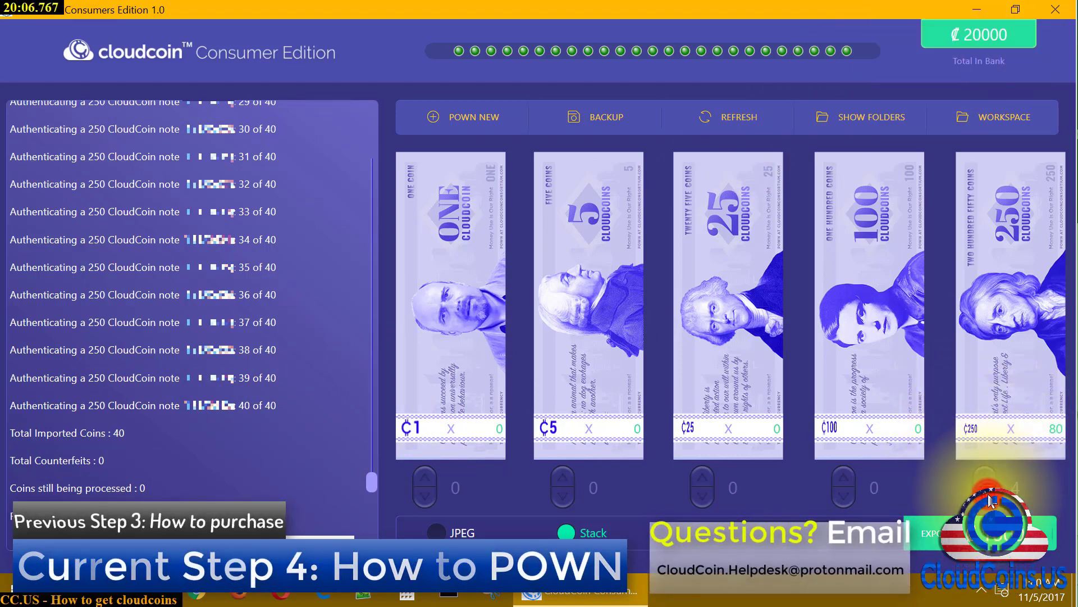
left_click(986, 482)
left_click(986, 481)
left_click(986, 480)
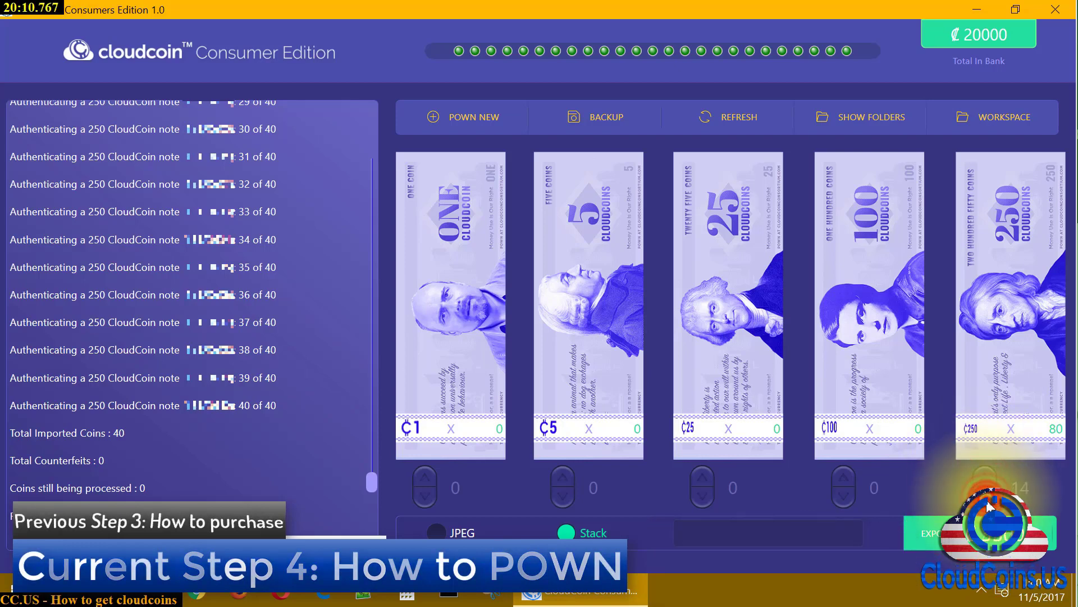
left_click(985, 479)
scroll(983, 477, "down", 8)
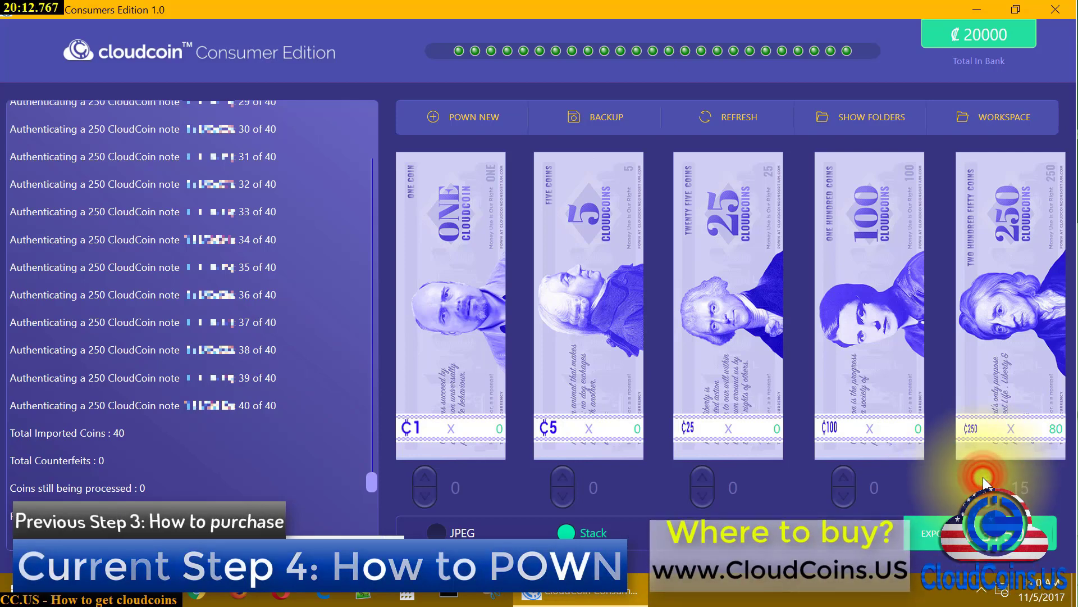
scroll(982, 477, "down", 7)
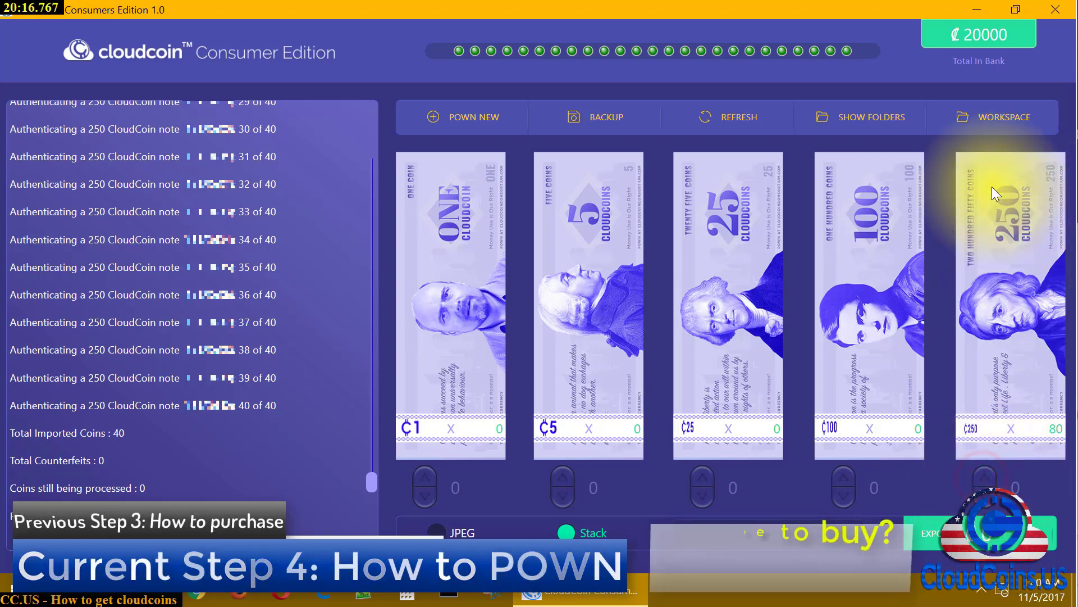
left_click(1055, 14)
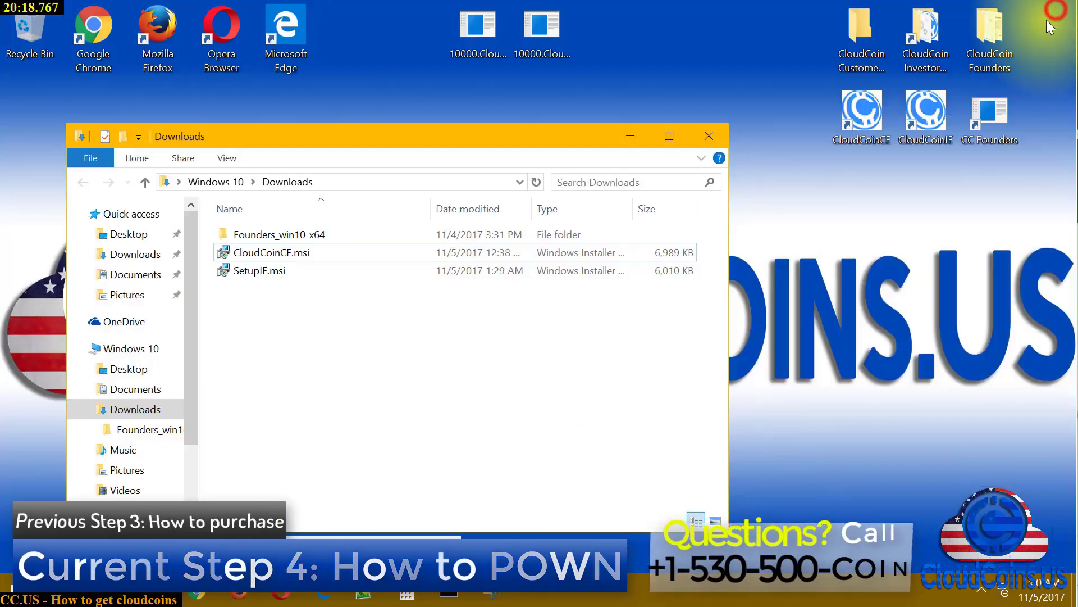
Close the Downloads window and reopen it from File Explorer's taskbar jump list
left_click(415, 305)
left_click(292, 386)
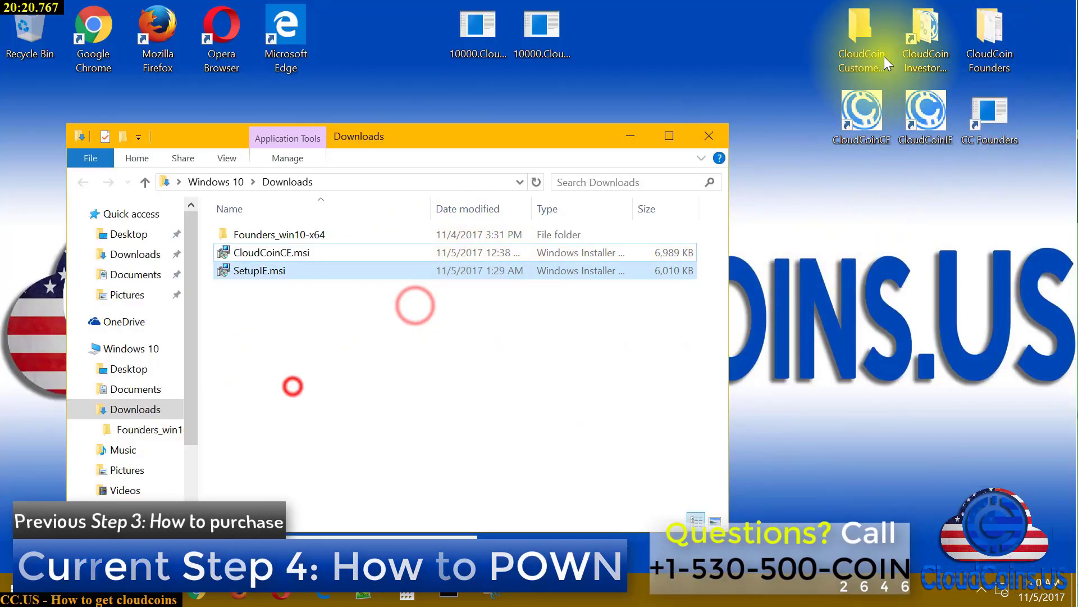
left_click(709, 136)
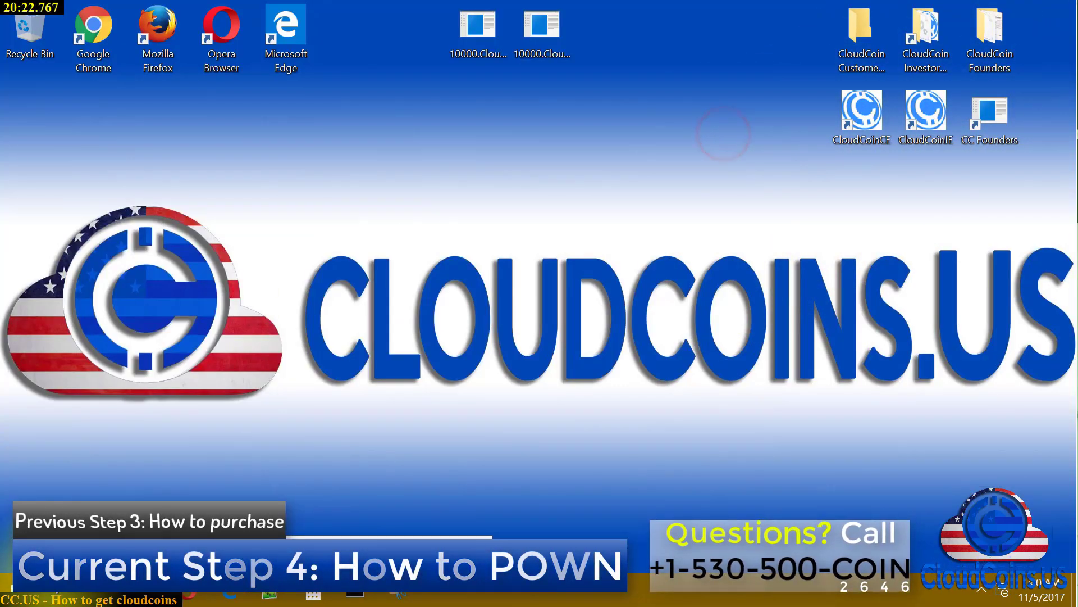
right_click(63, 588)
left_click(98, 358)
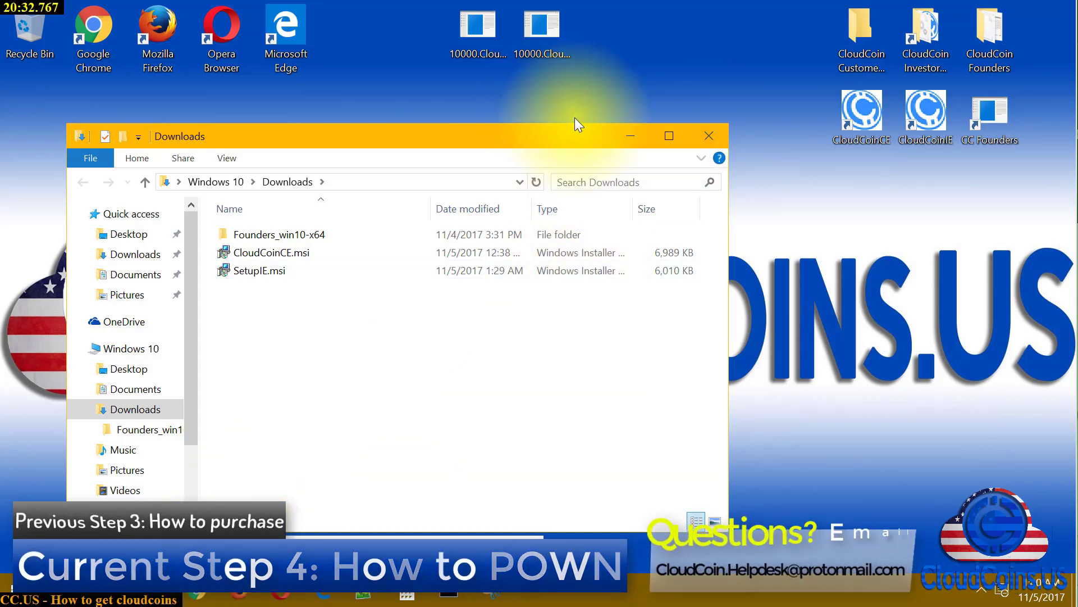
Minimize Downloads, relaunch CloudCoin Consumer Edition (₡20000) from its desktop icon, and minimize it
left_click(632, 138)
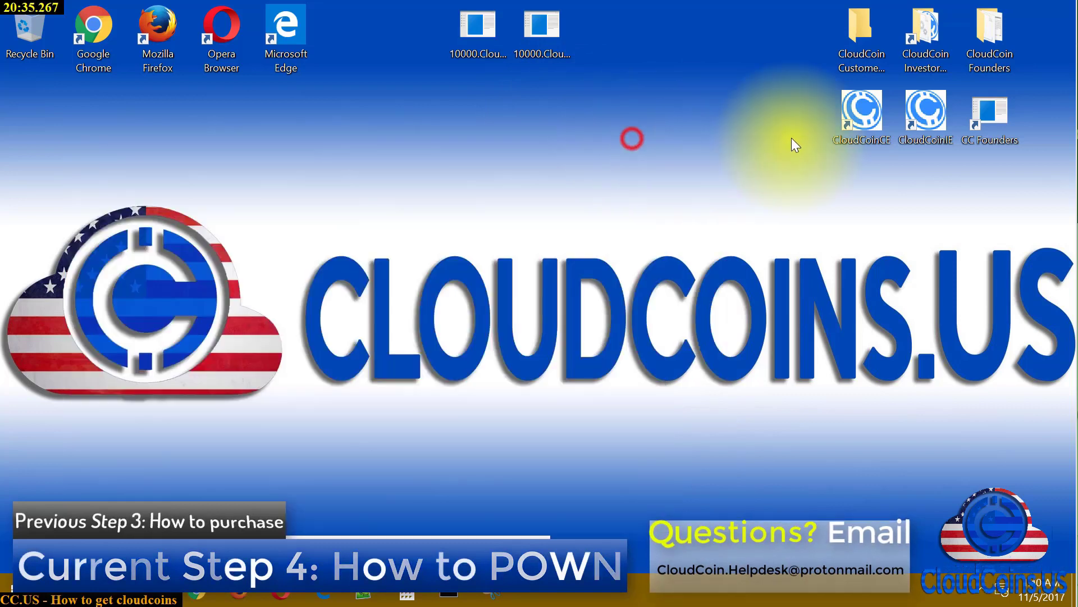
double_click(866, 115)
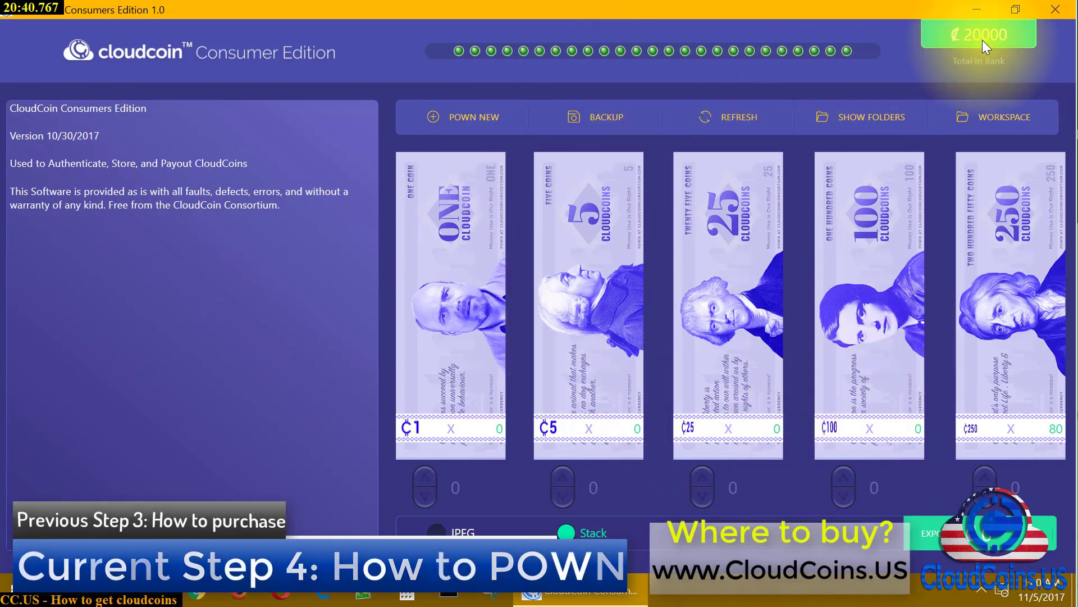
left_click(982, 10)
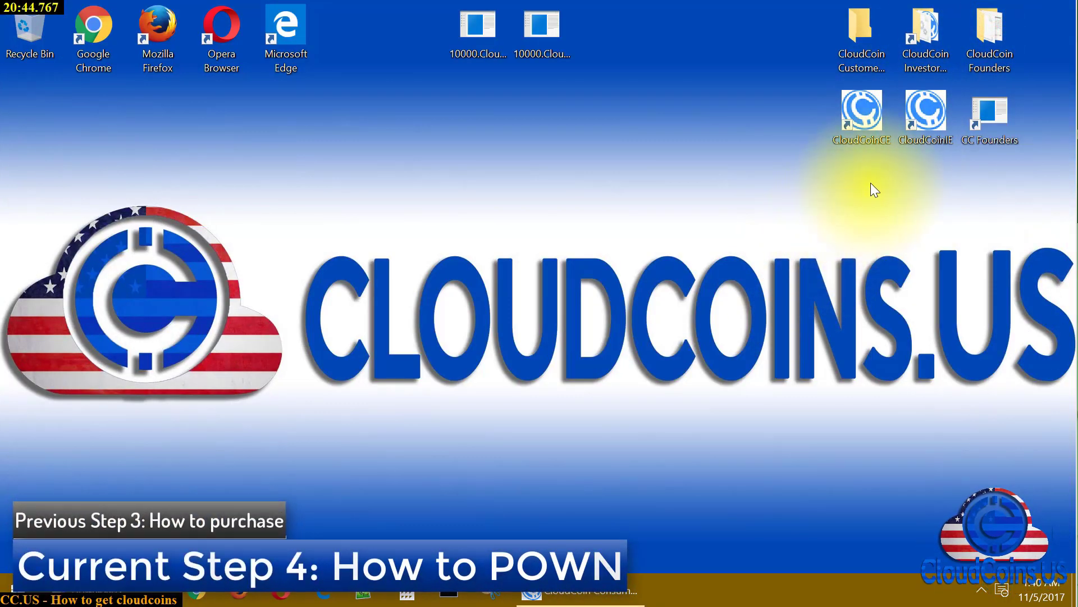
double_click(875, 46)
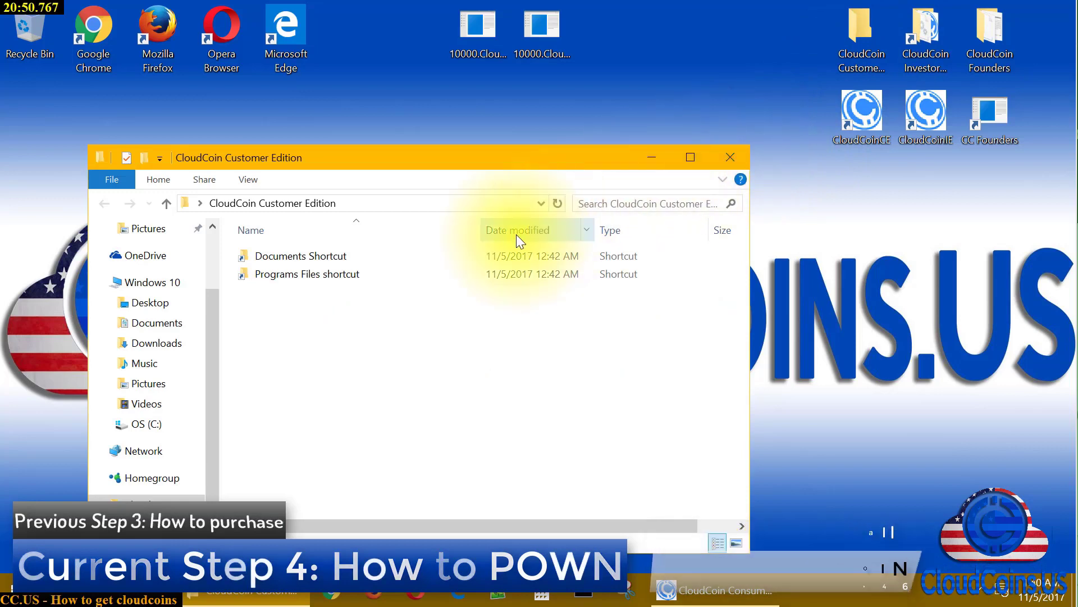
double_click(338, 258)
left_click(338, 258)
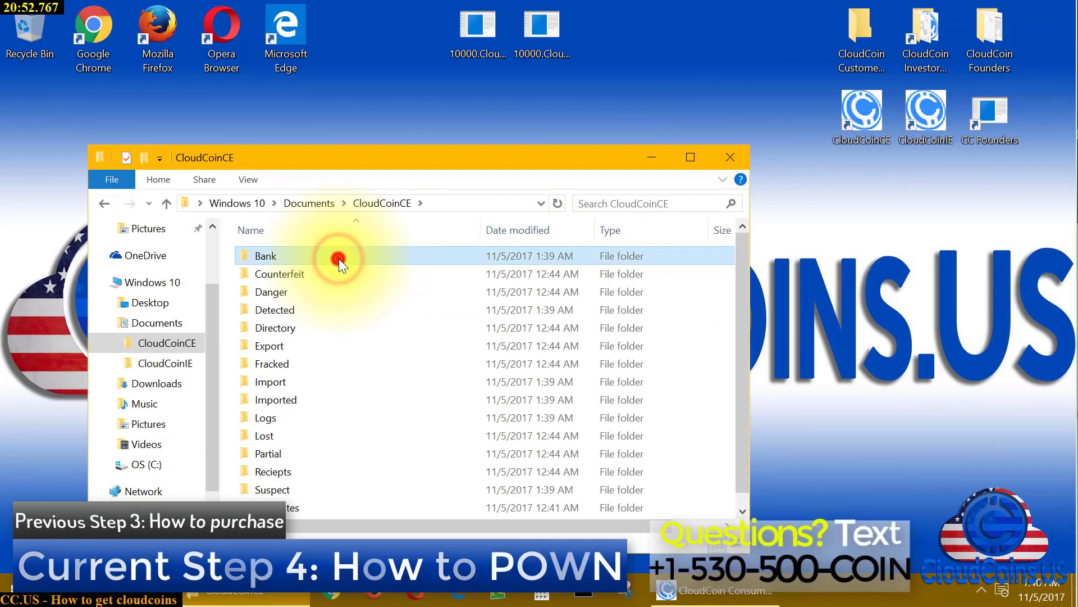
double_click(339, 259)
scroll(343, 376, "down", 2)
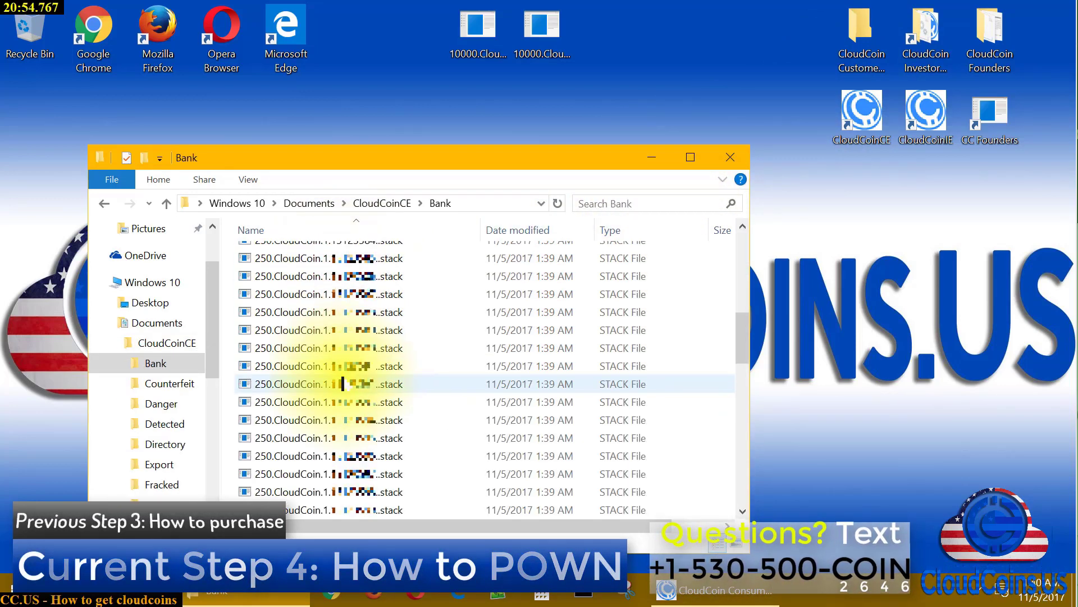
scroll(360, 387, "down", 3)
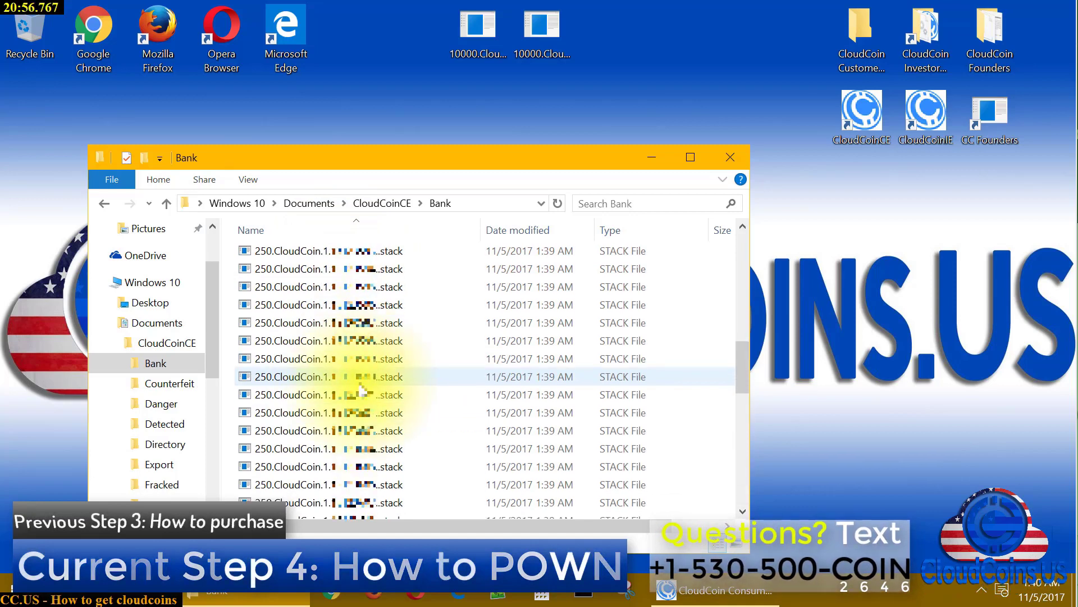
scroll(360, 393, "up", 5)
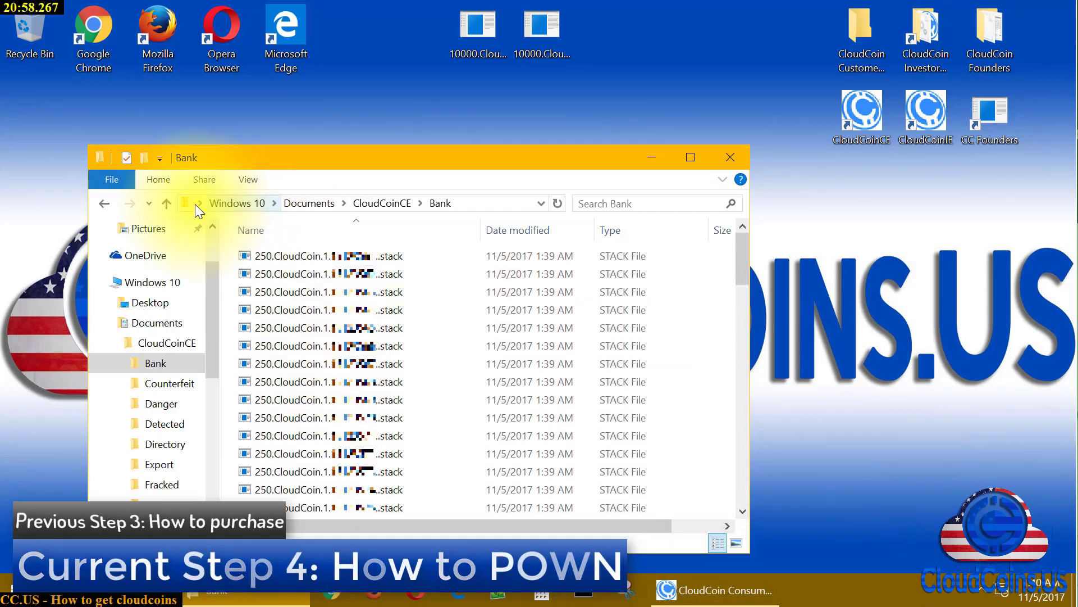
left_click(108, 201)
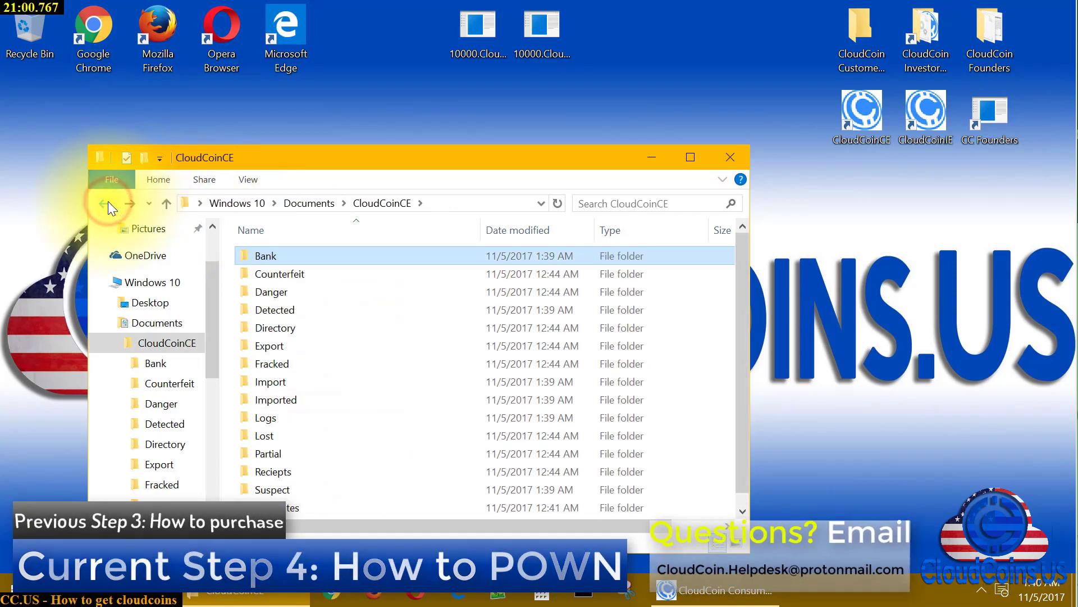
double_click(268, 402)
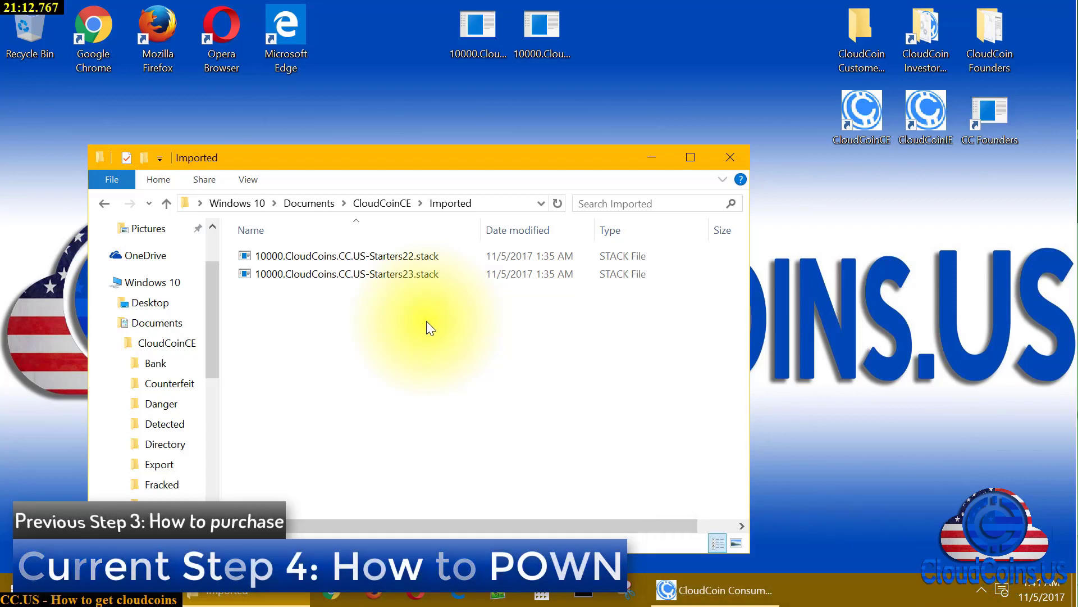
left_click(102, 206)
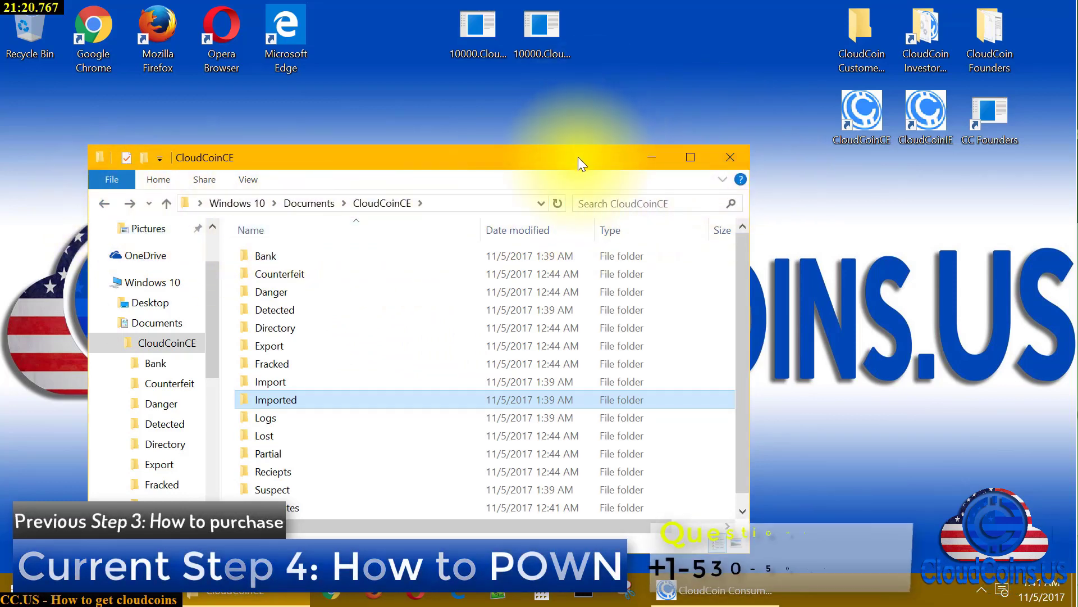
left_click(730, 158)
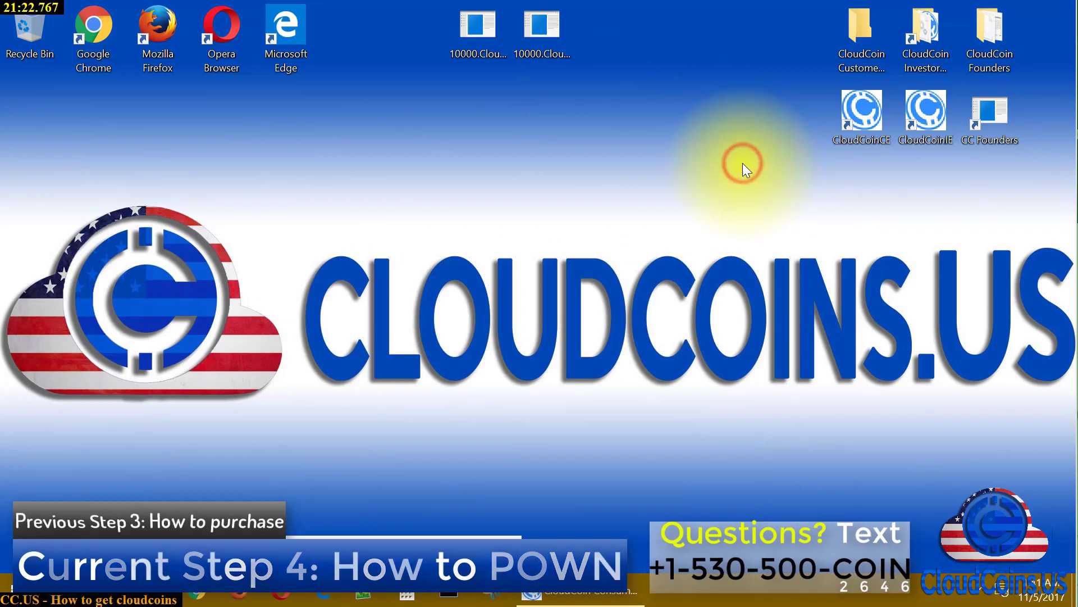
Export four ₡250 notes as a stack tagged 'Givetofriend', confirming with Yes
left_click(571, 599)
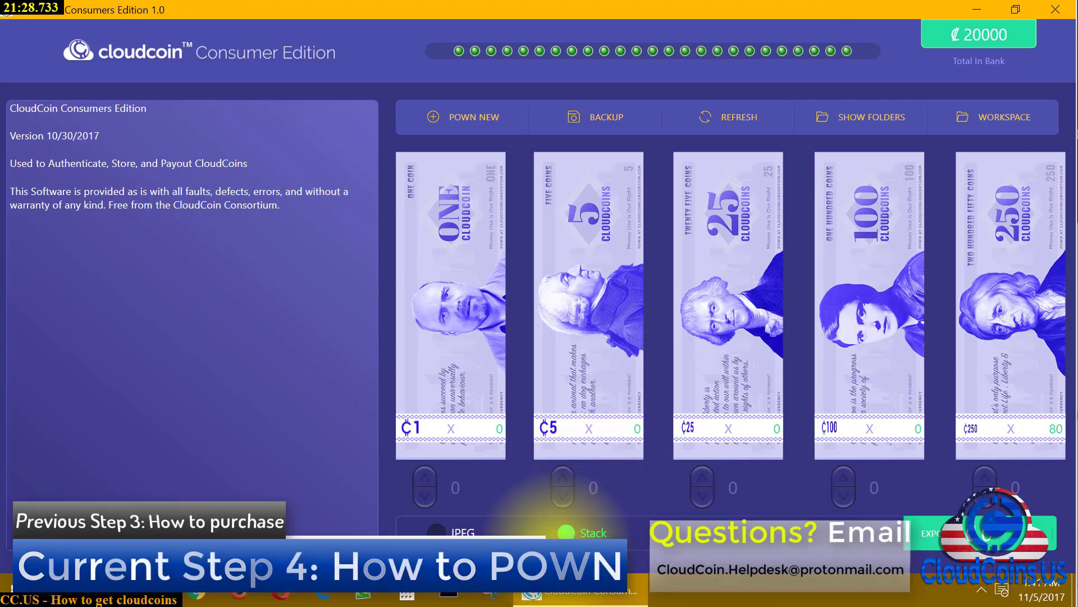
left_click(982, 478)
left_click(983, 478)
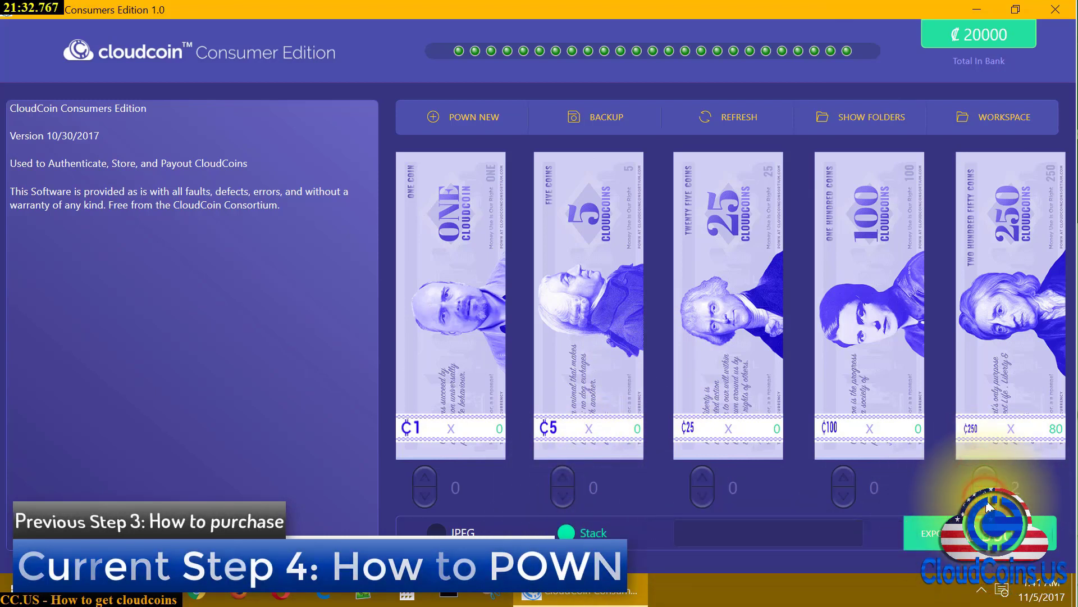
left_click(985, 477)
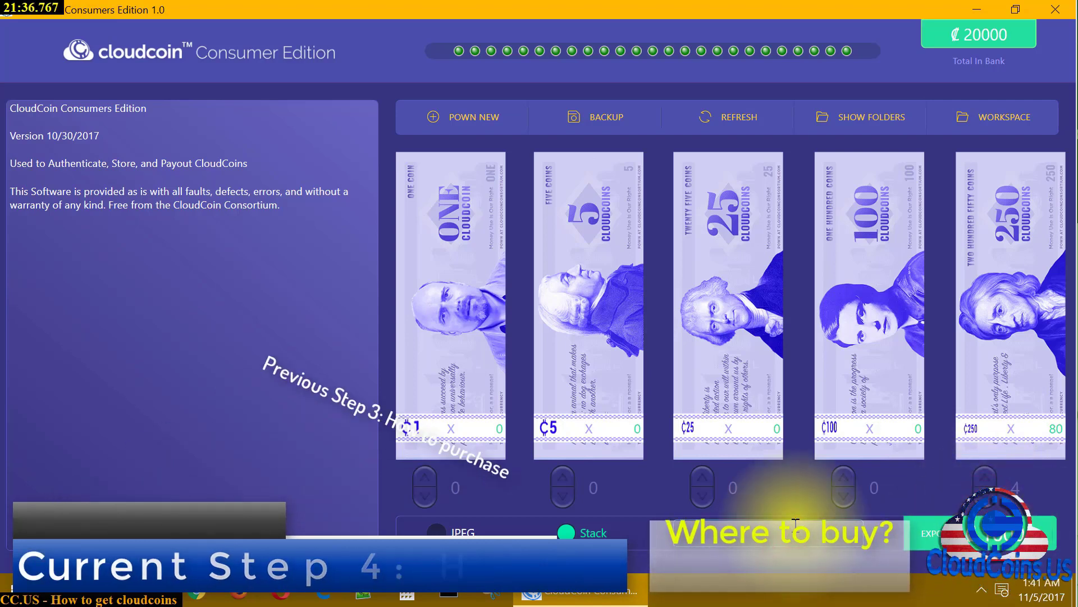
type("Givetofriend")
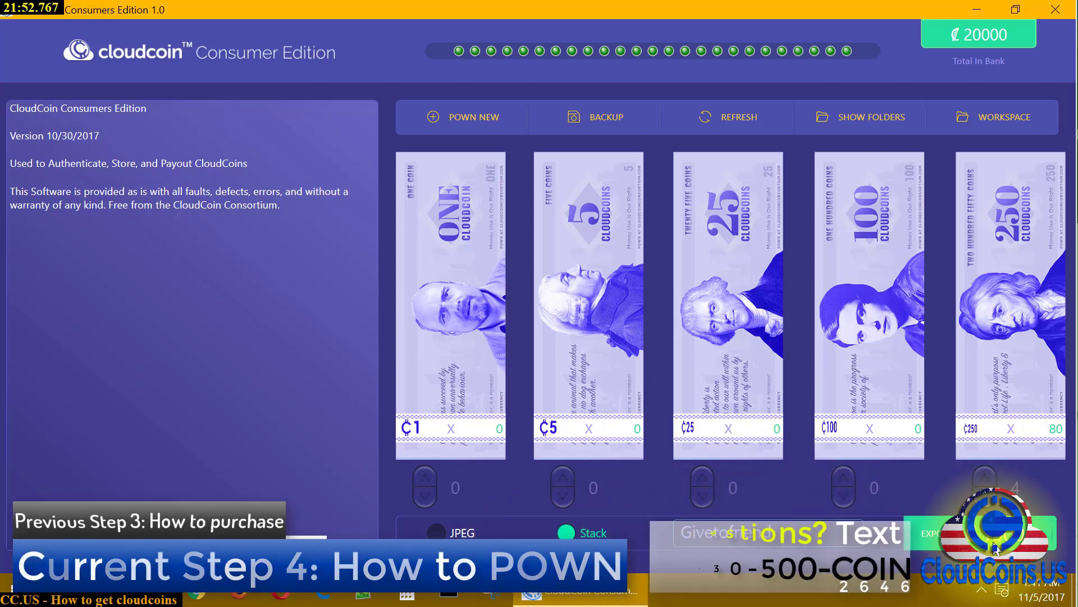
left_click(993, 543)
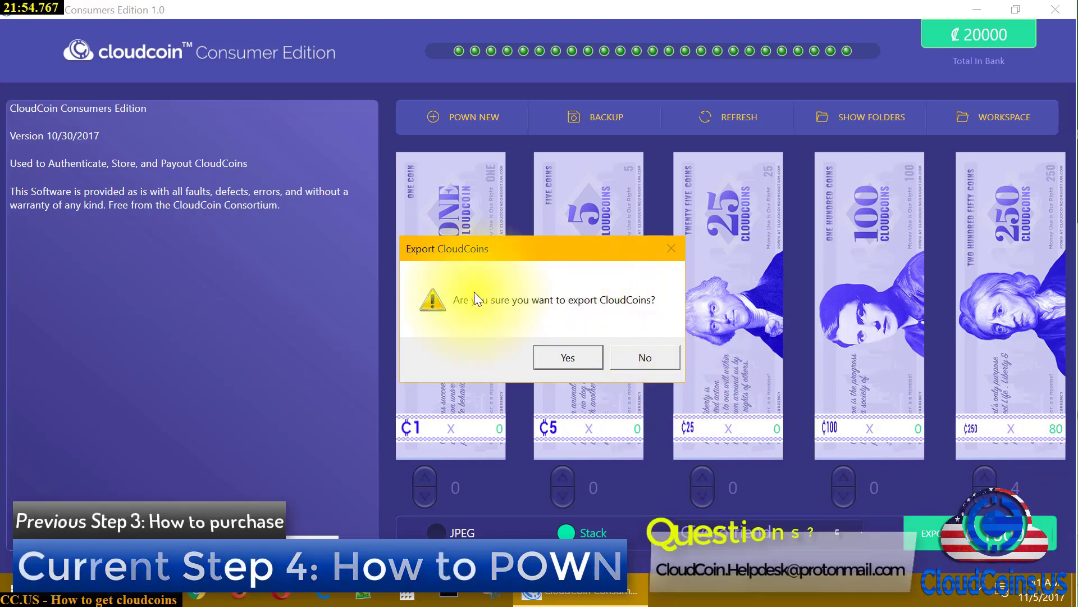
left_click(567, 356)
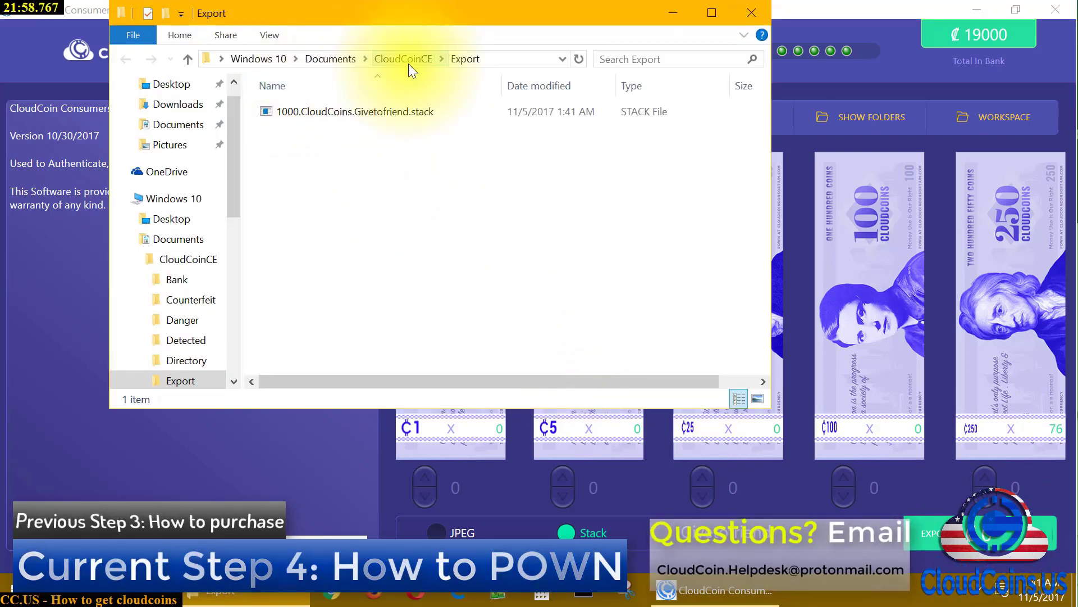
Browse to Documents > CloudCoinCE > Export to check the stack file, then bring Chrome forward
left_click(256, 59)
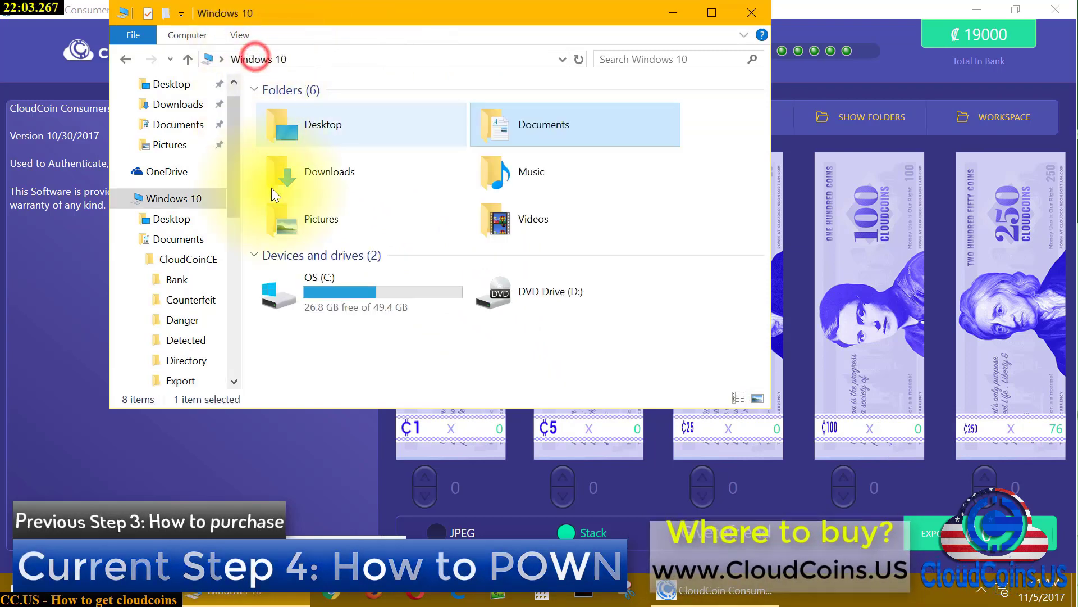
left_click(159, 201)
left_click(556, 138)
double_click(556, 138)
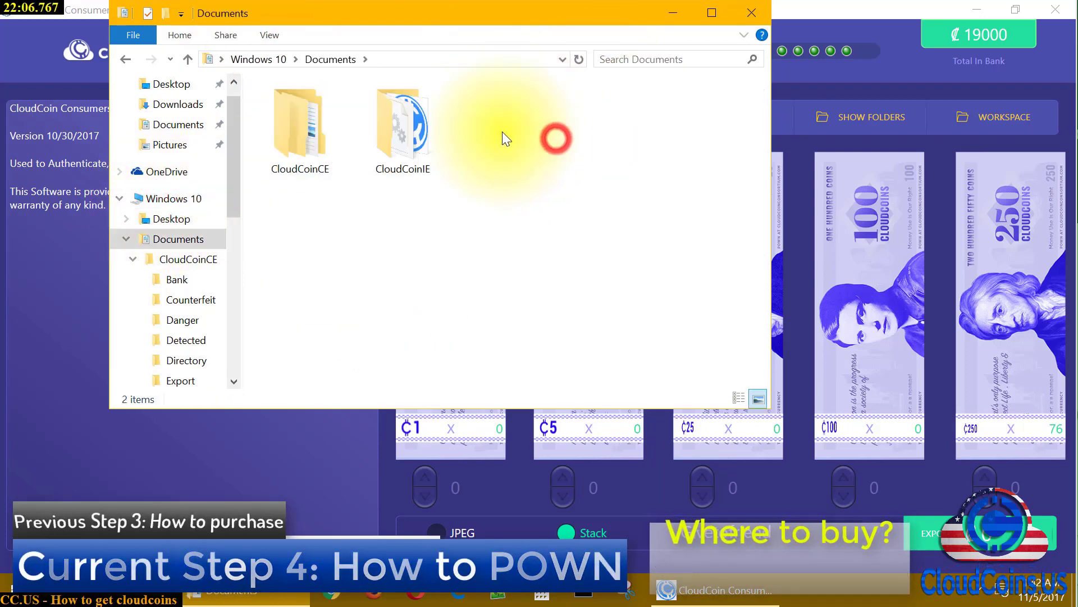
left_click(331, 130)
double_click(330, 130)
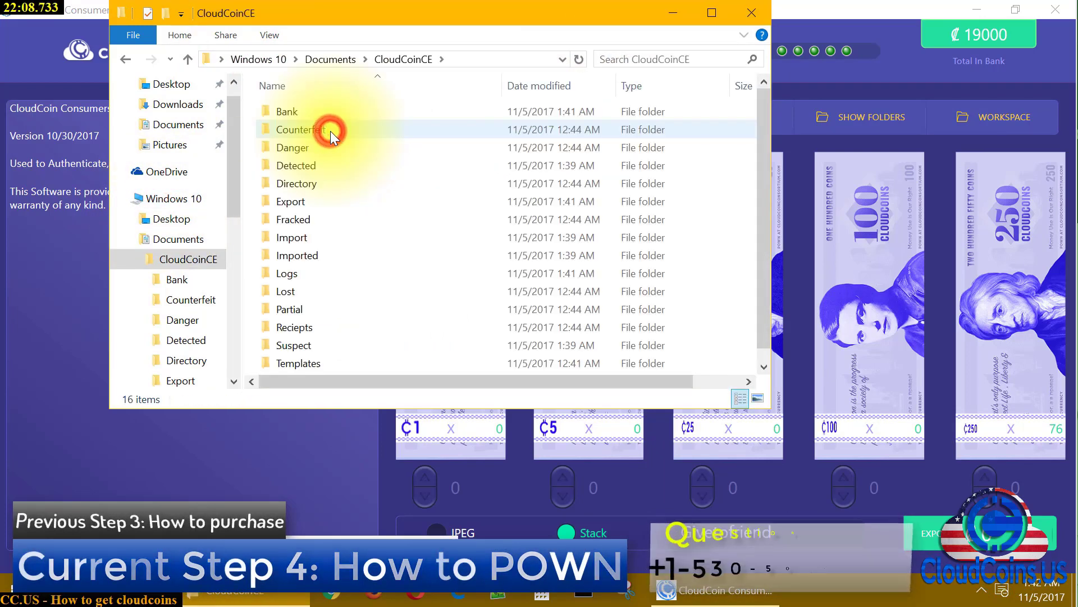
double_click(329, 203)
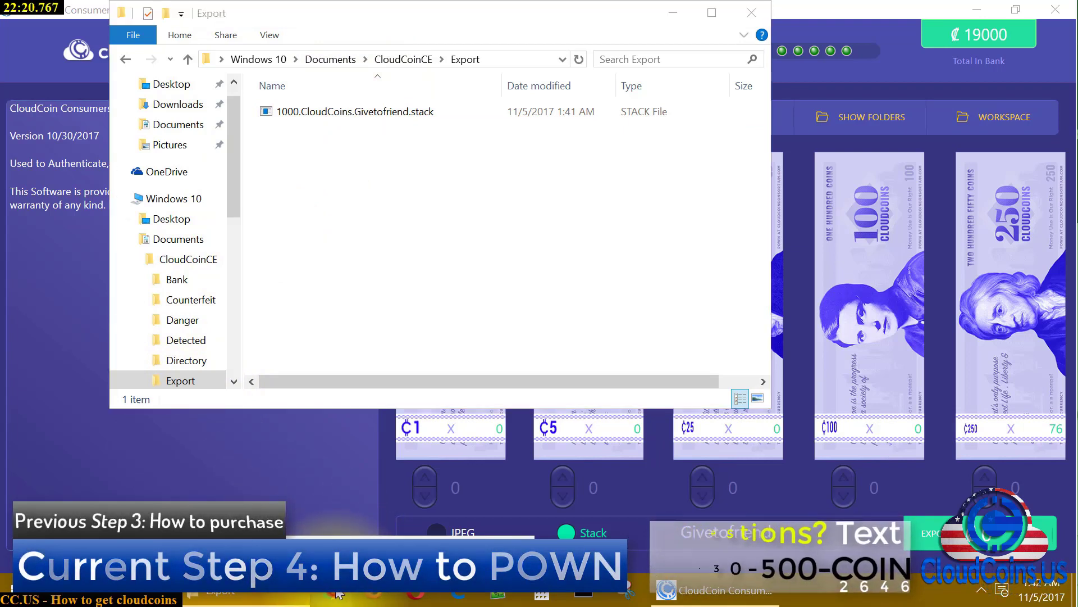
left_click(339, 593)
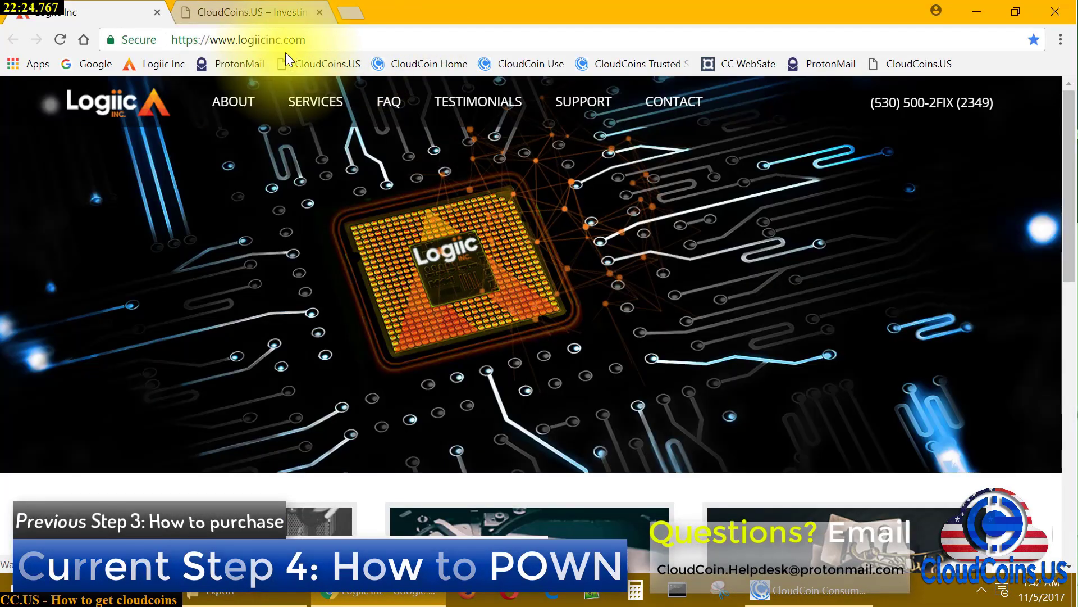
Log in to ProtonMail from the bookmark with the autofilled account username and password
left_click(228, 59)
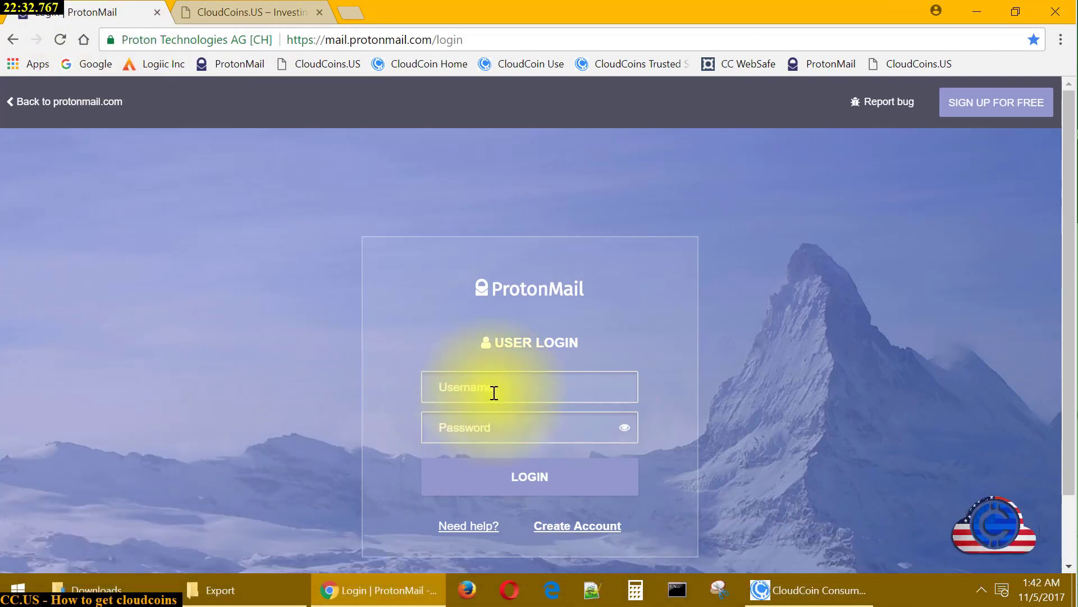
left_click(494, 392)
type("iw")
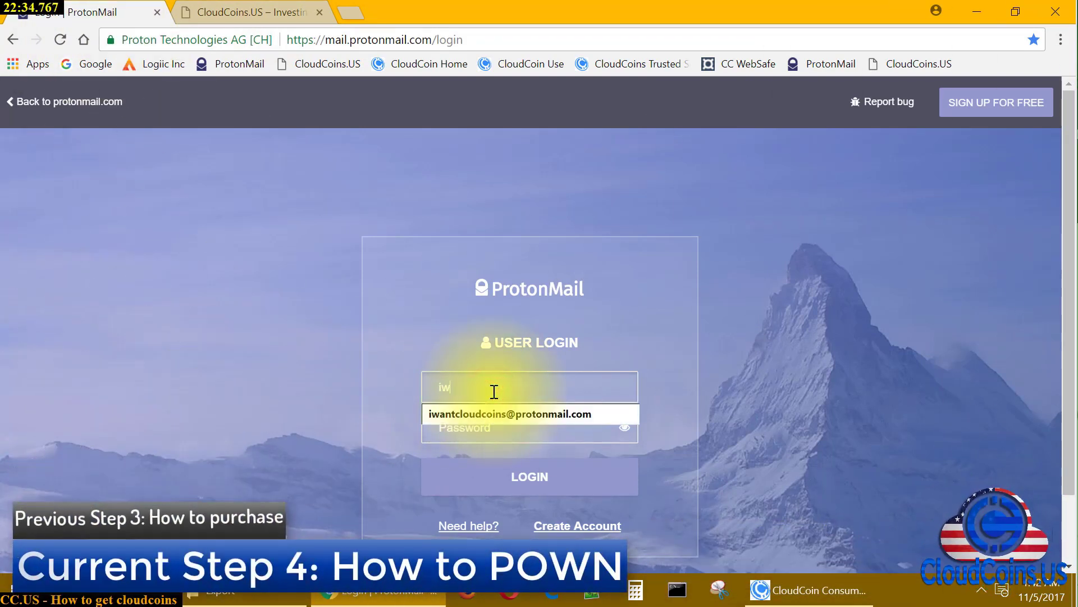
type("an")
key("Down")
key("Return")
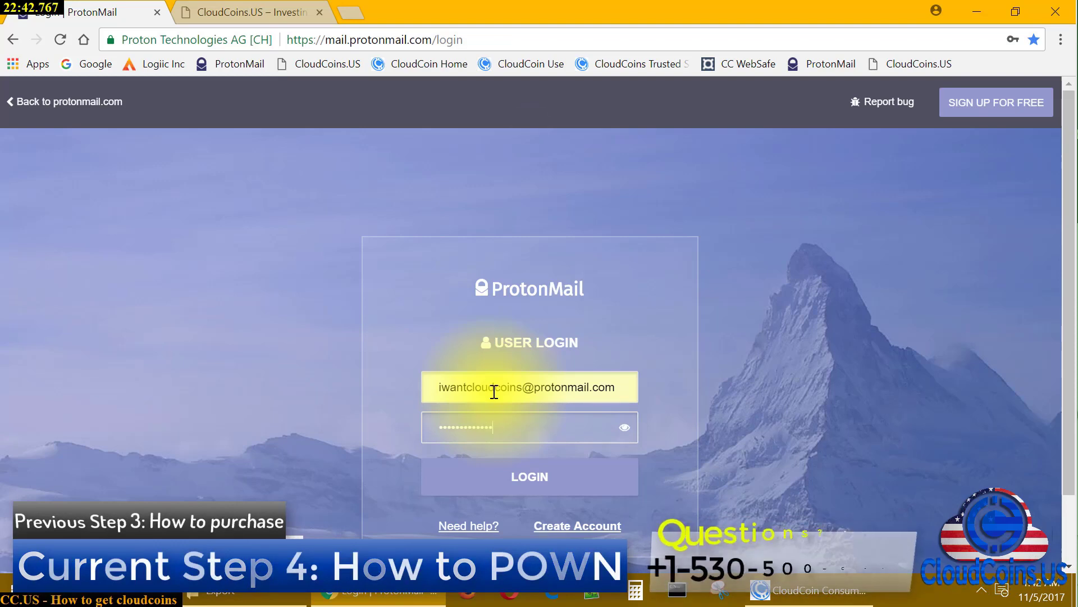
key("Return")
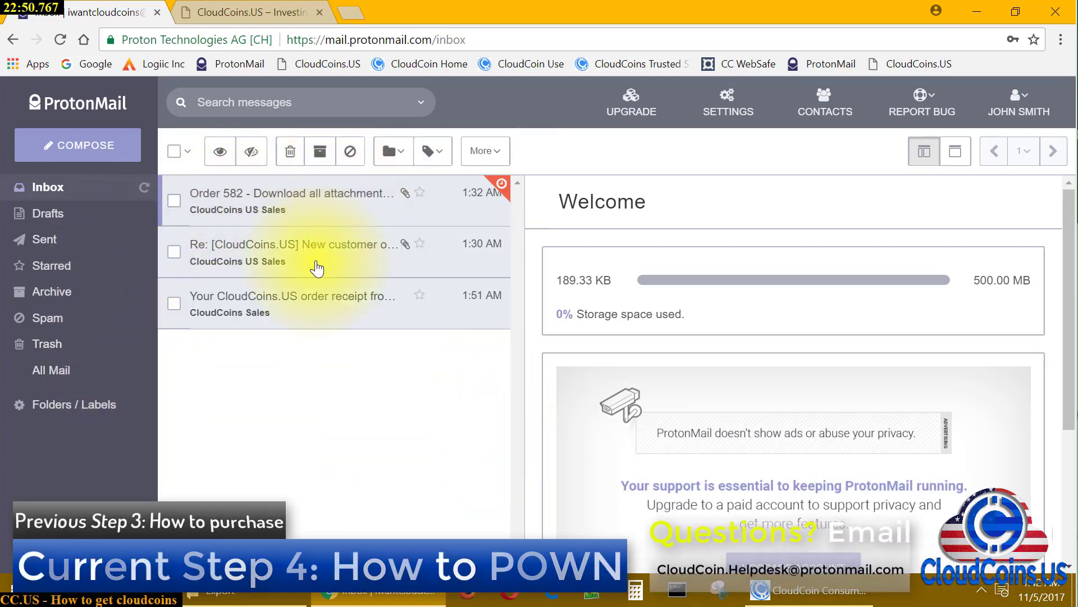
left_click(351, 200)
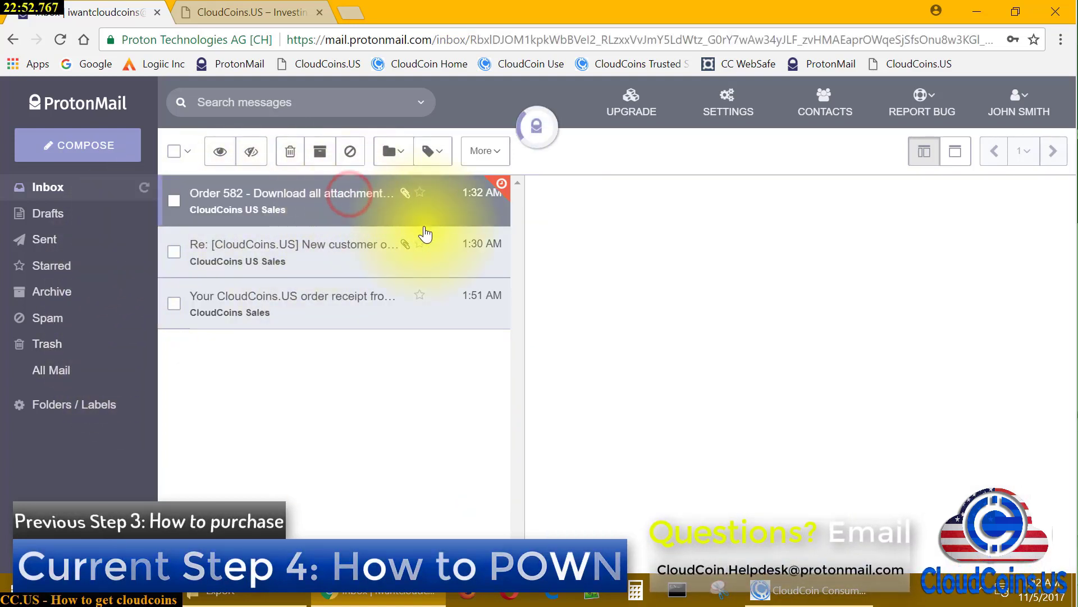
scroll(719, 387, "down", 3)
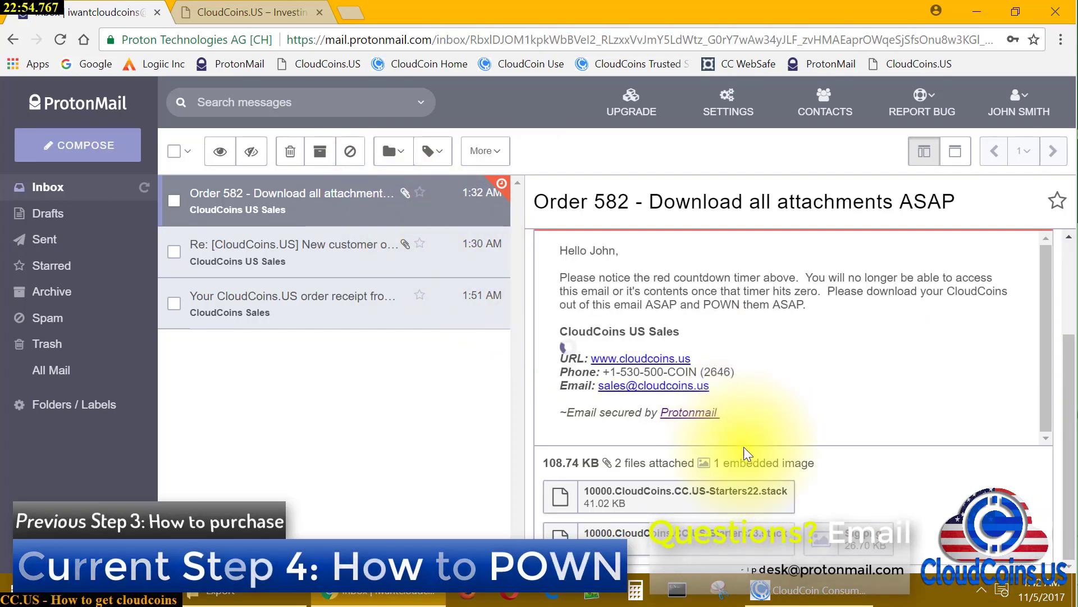
scroll(806, 506, "down", 1)
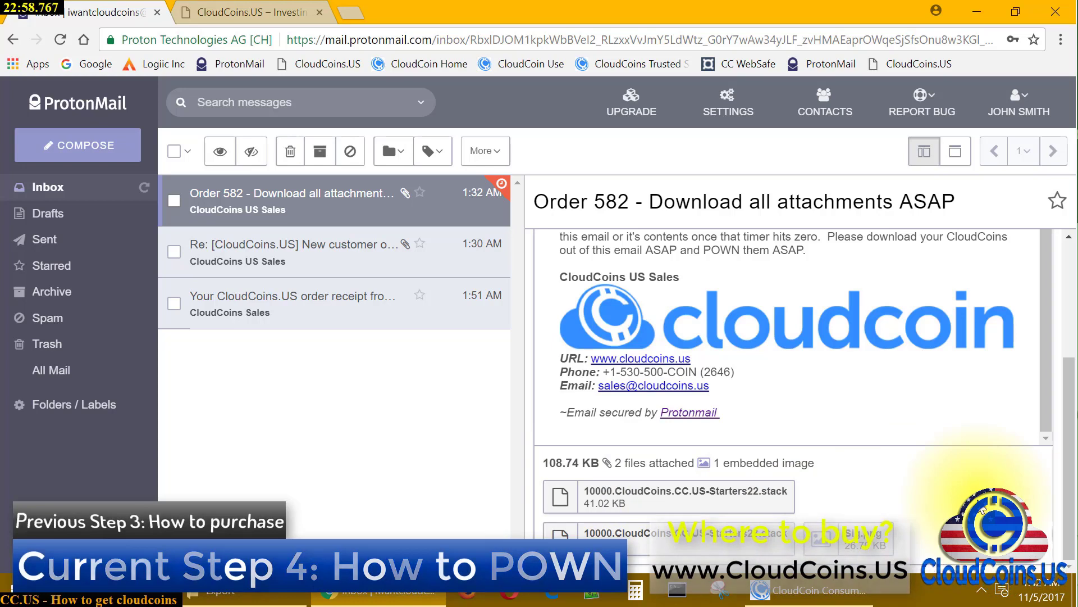
scroll(739, 366, "up", 3)
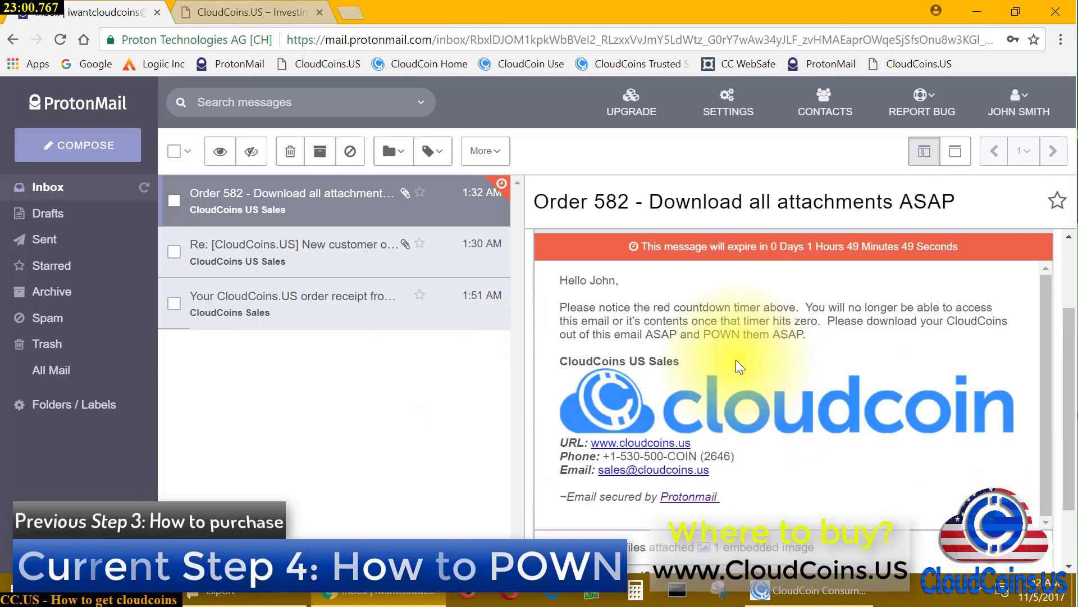
scroll(739, 366, "up", 4)
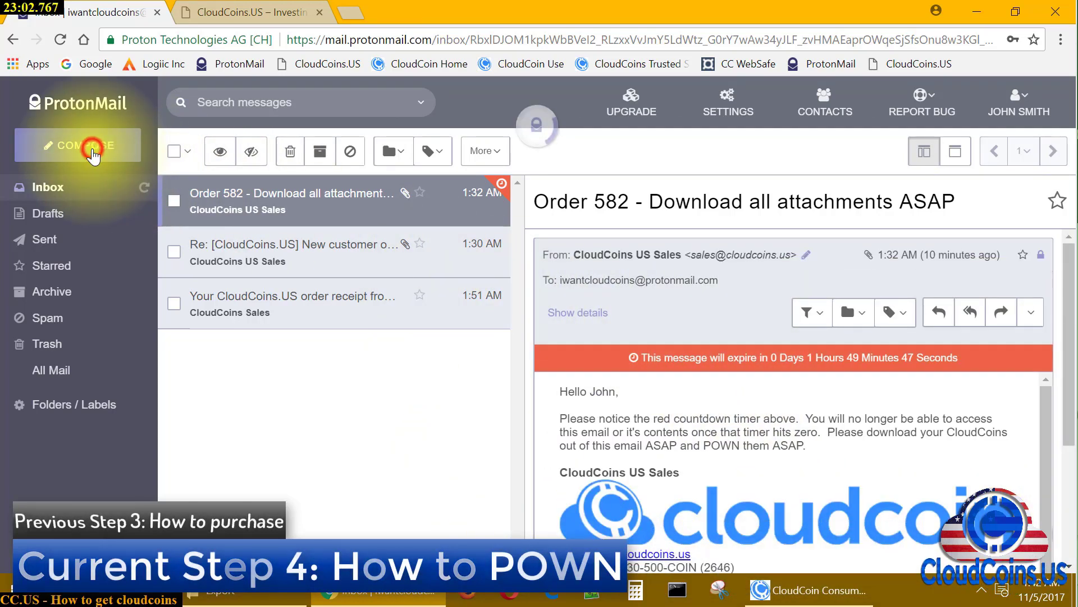
Compose a draft to the sales address titled 'Check out these cool cloud coins' with a greeting
left_click(93, 156)
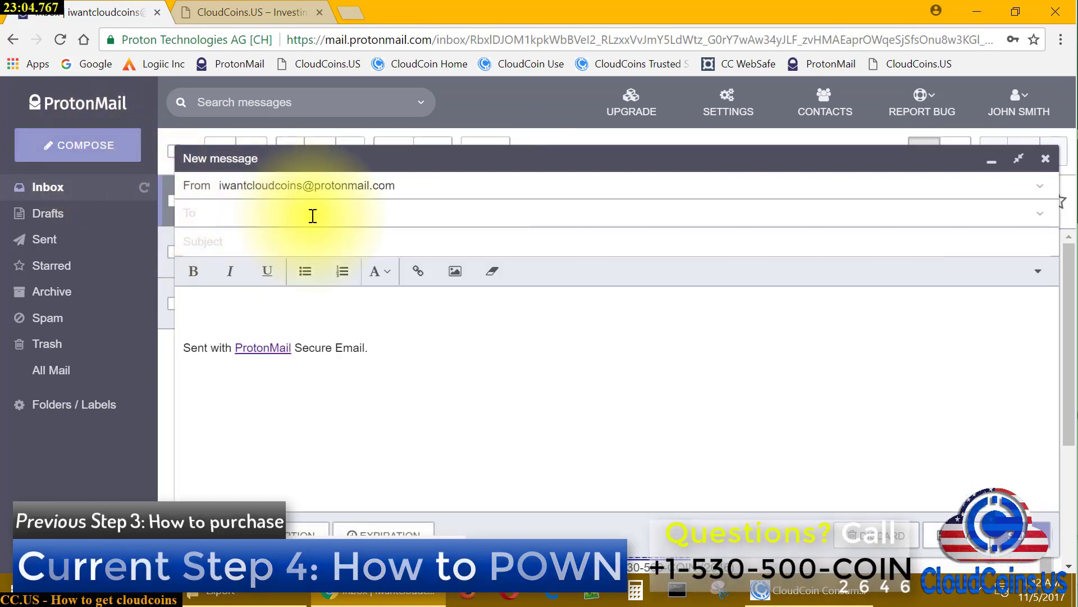
left_click(312, 215)
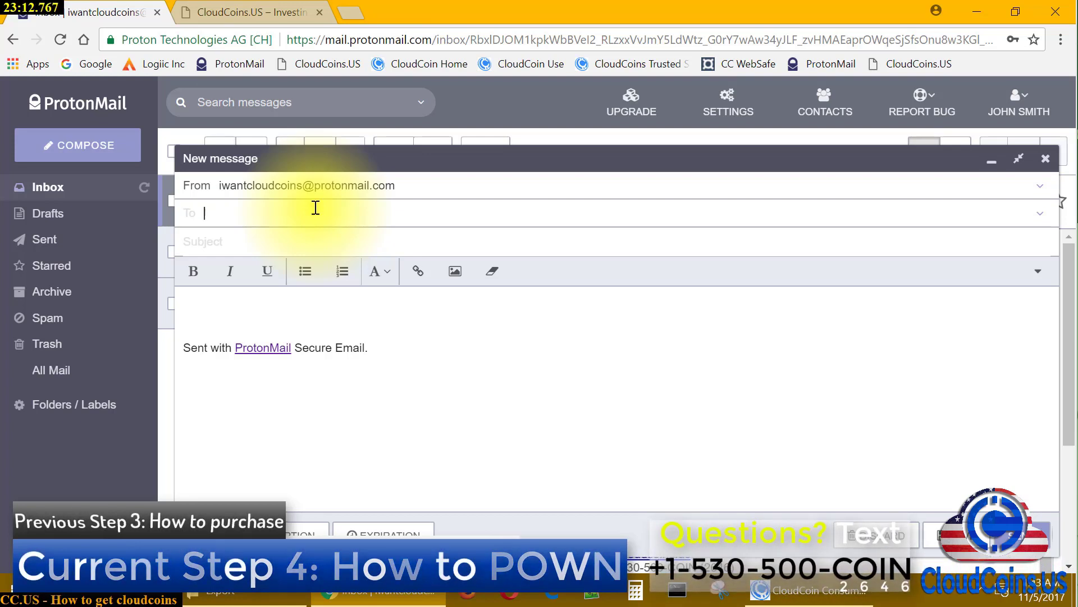
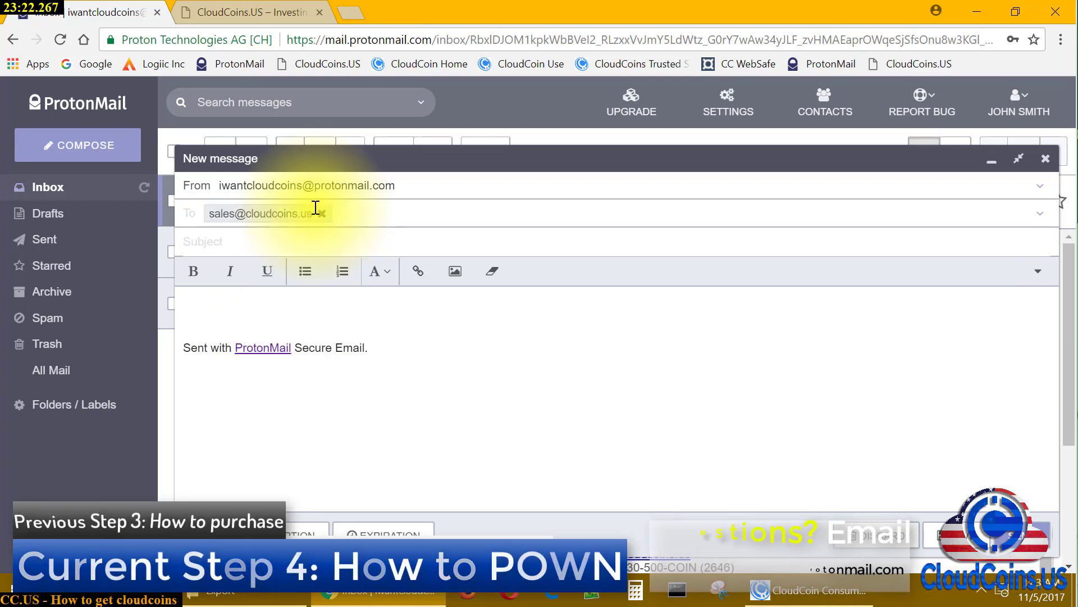
key("Tab")
type("q")
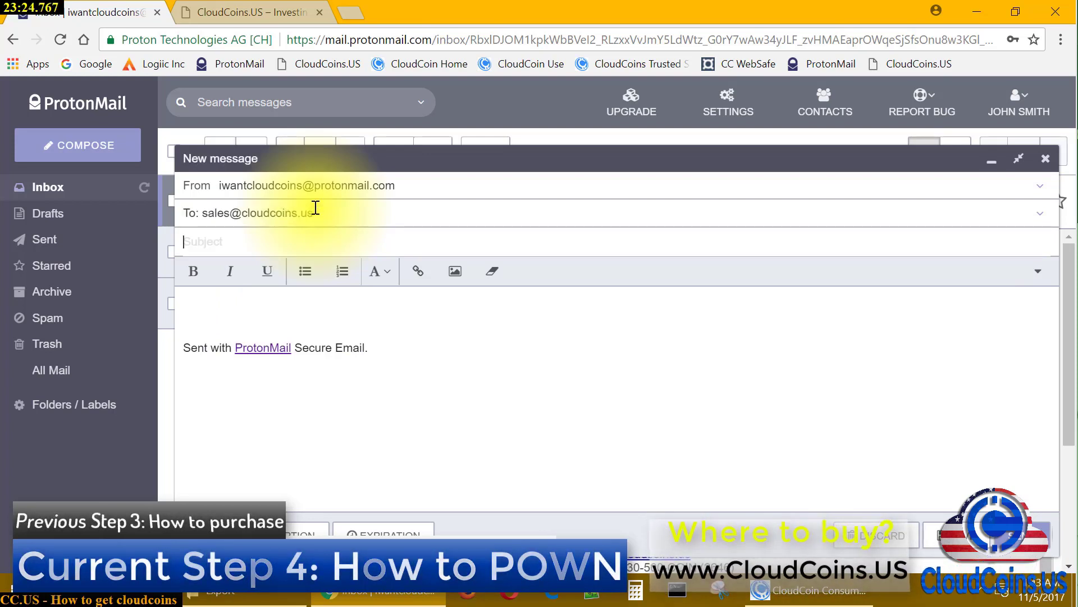
type("heck ")
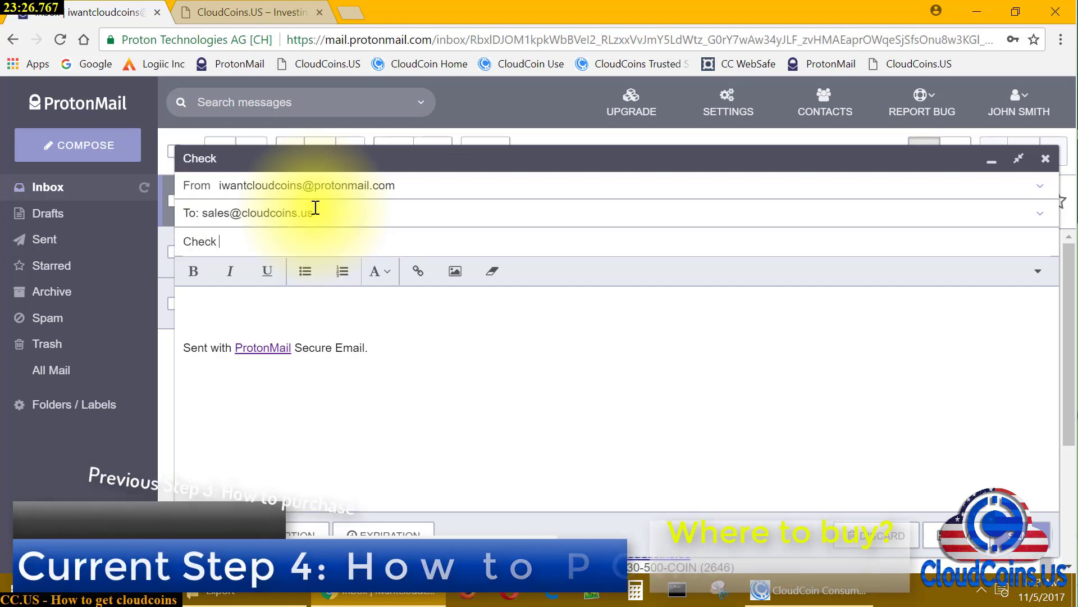
type("out these ")
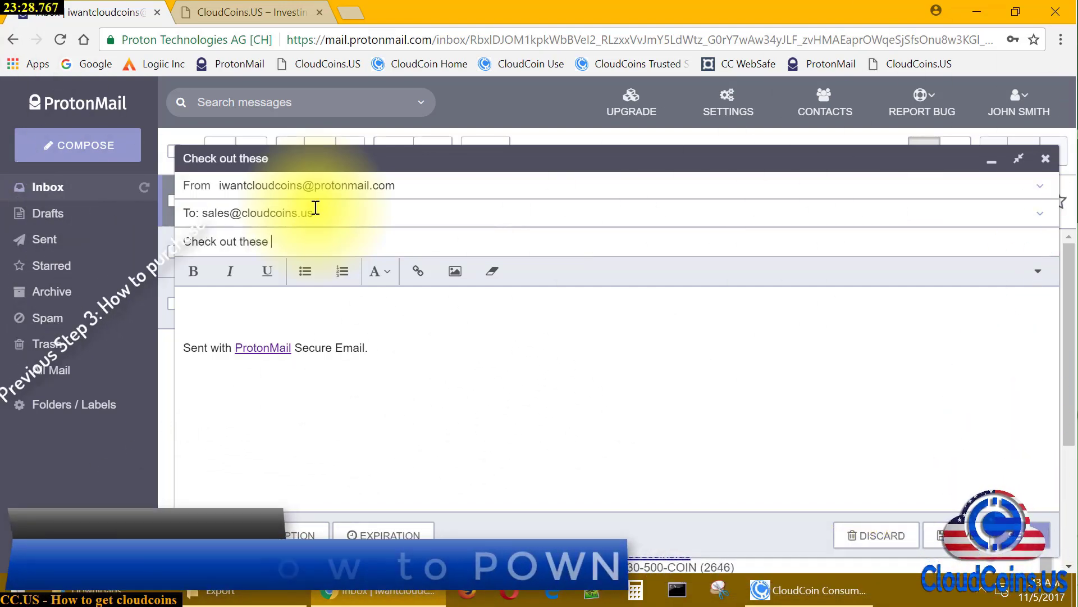
type("cool cloud coins")
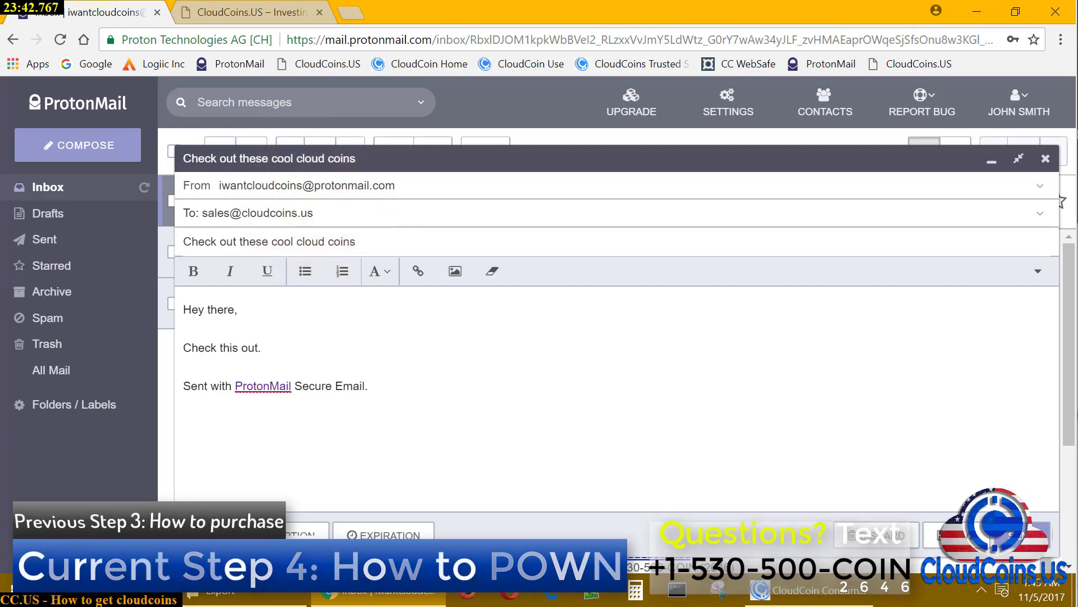
left_click(202, 533)
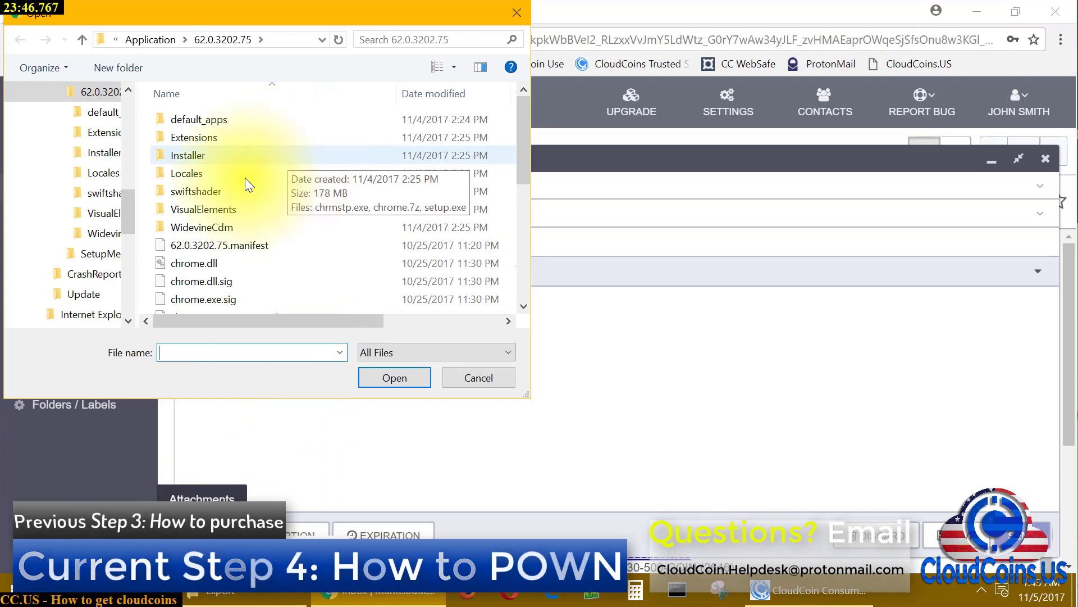
Pin CloudCoinCE to Quick access and attach 1000.CloudCoins.Givetofriend.stack from its Export folder
left_click_drag(126, 215, 131, 113)
left_click(84, 163)
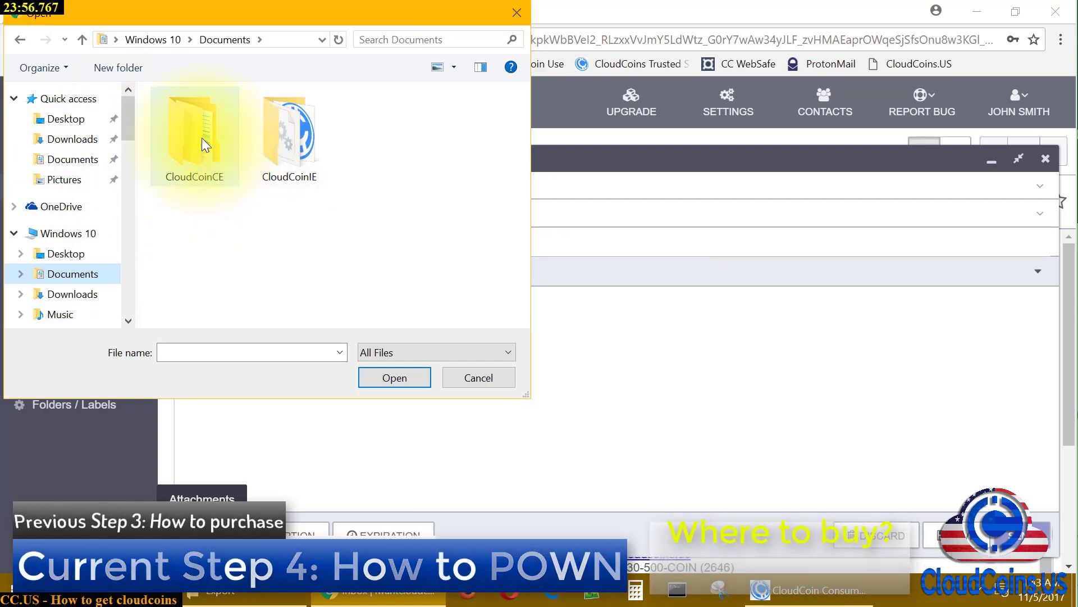
left_click_drag(201, 137, 65, 186)
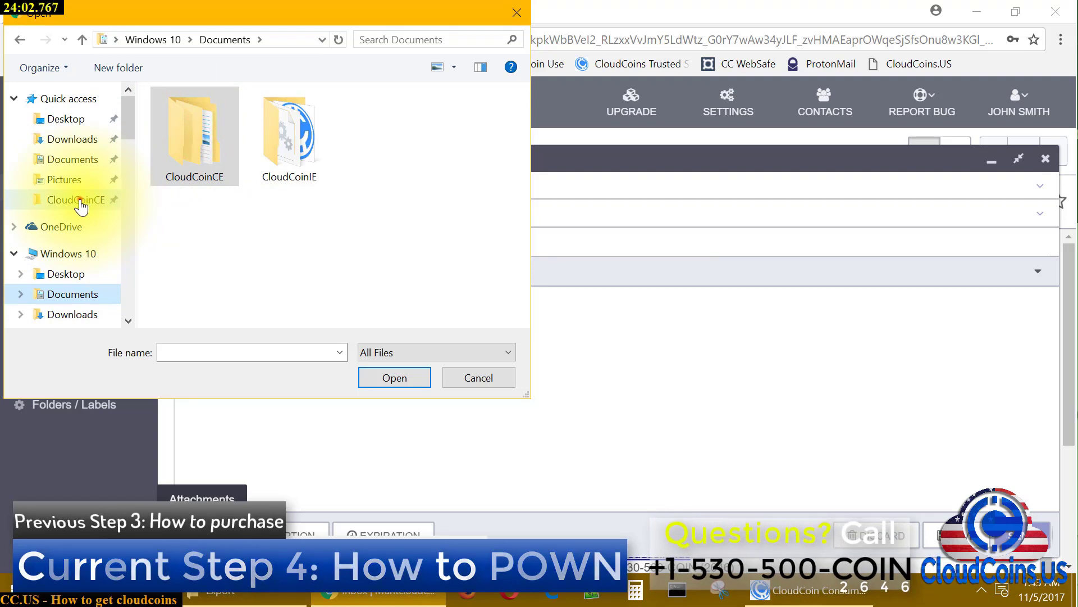
left_click(81, 206)
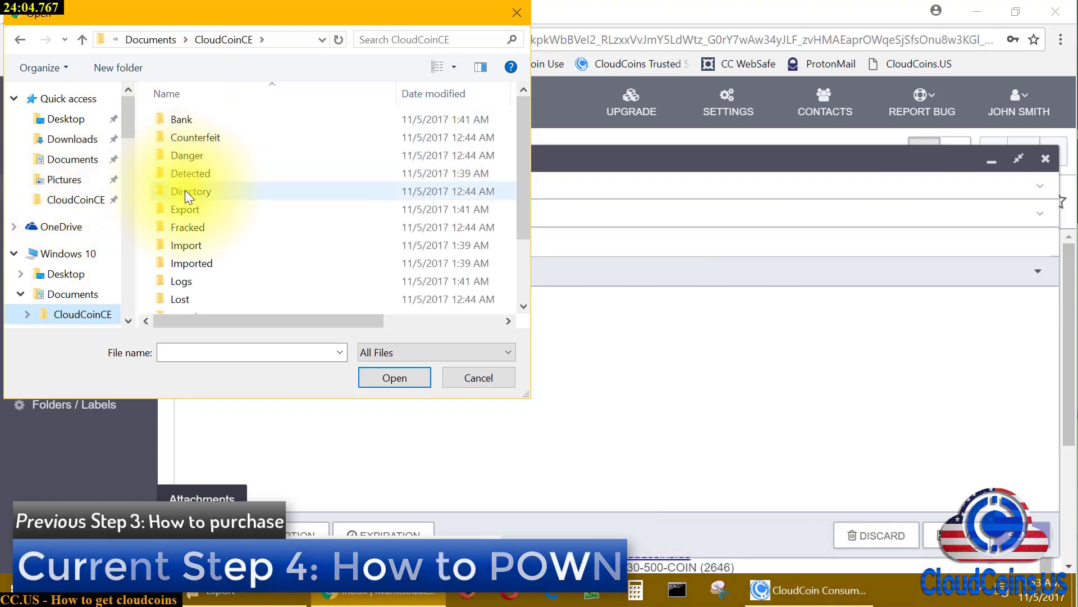
double_click(190, 208)
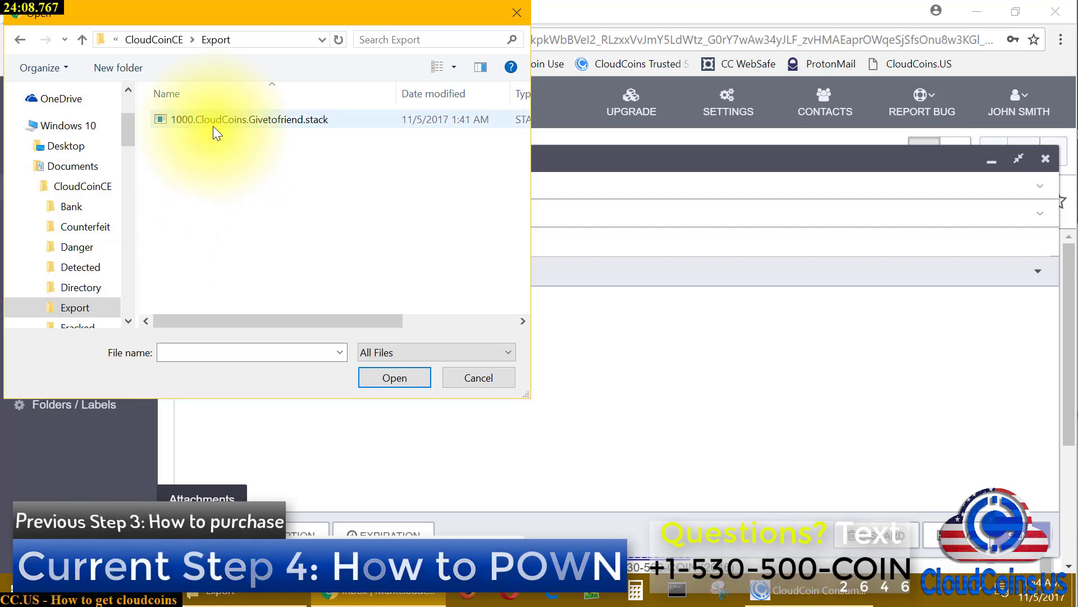
double_click(213, 120)
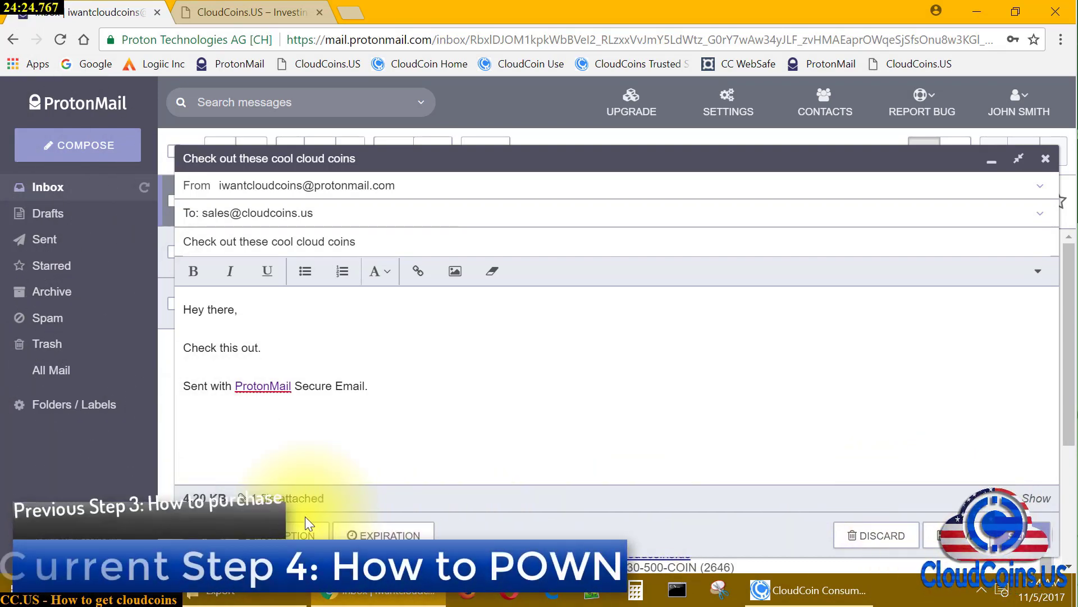
Protect the draft with a pasted message password and hint 'Password', leaving expiration unset
left_click(289, 530)
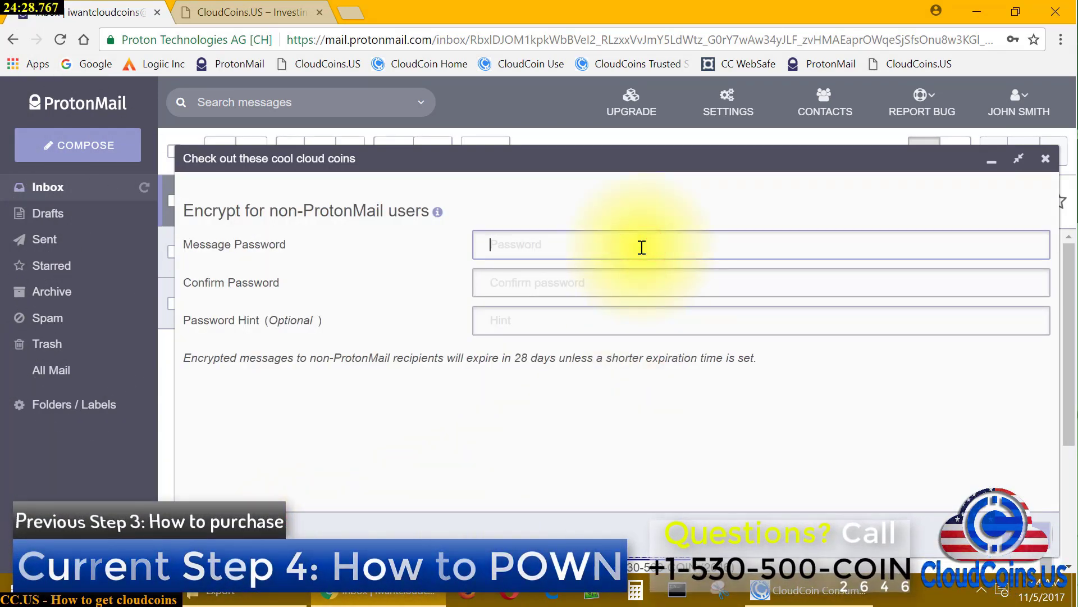
key("ctrl+v")
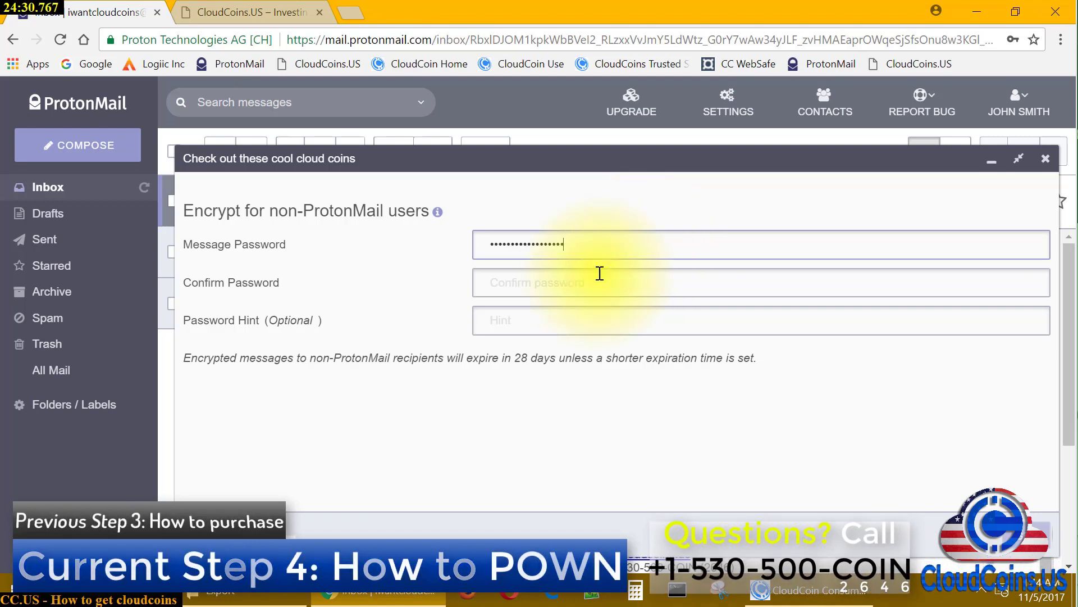
left_click(587, 279)
key("ctrl+v")
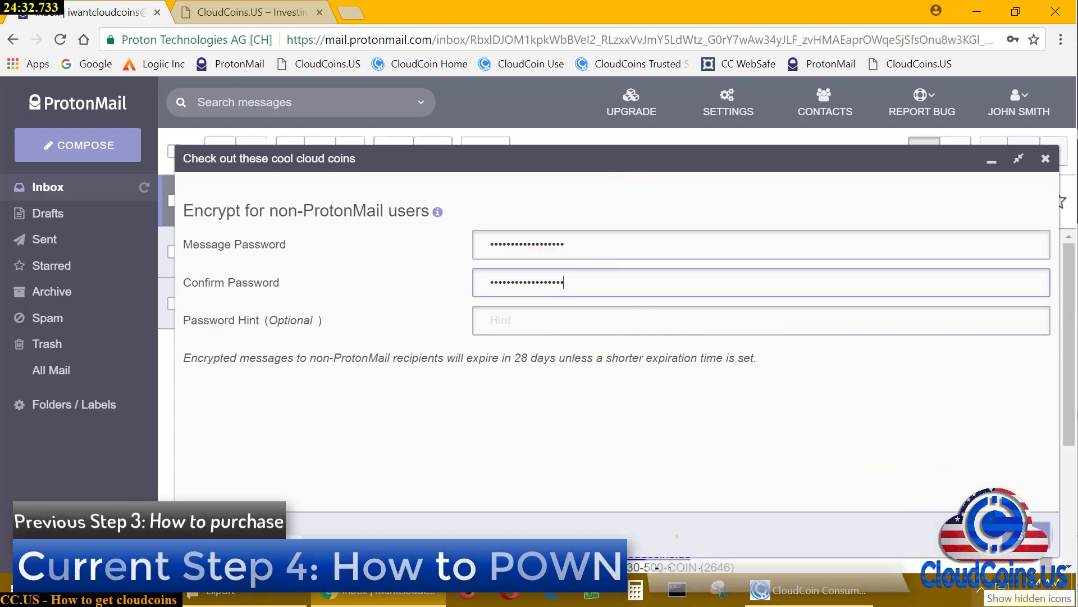
key("Tab")
type("Password")
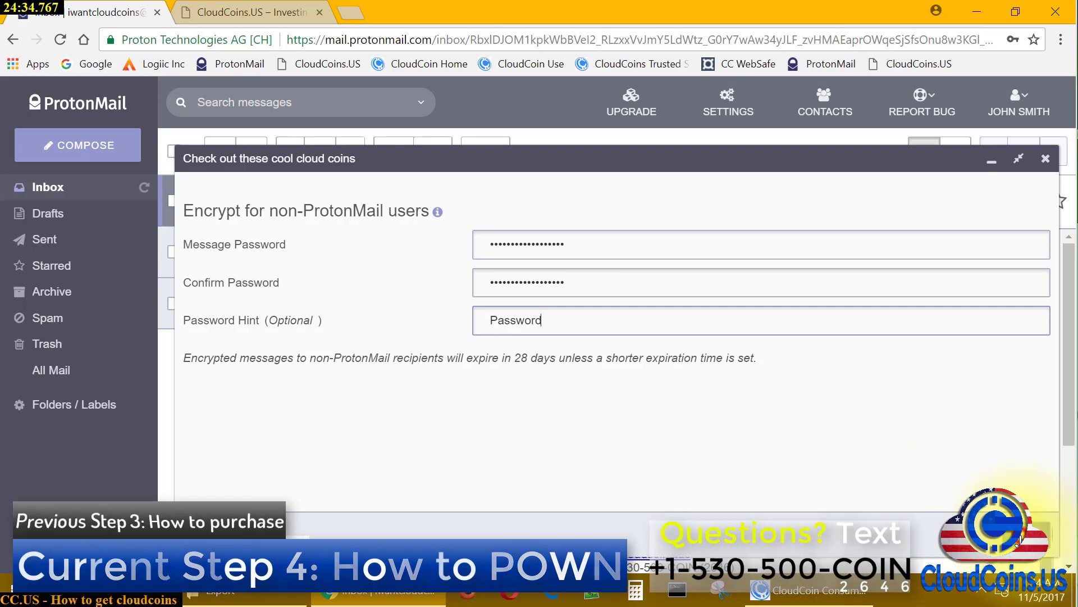
left_click(1029, 537)
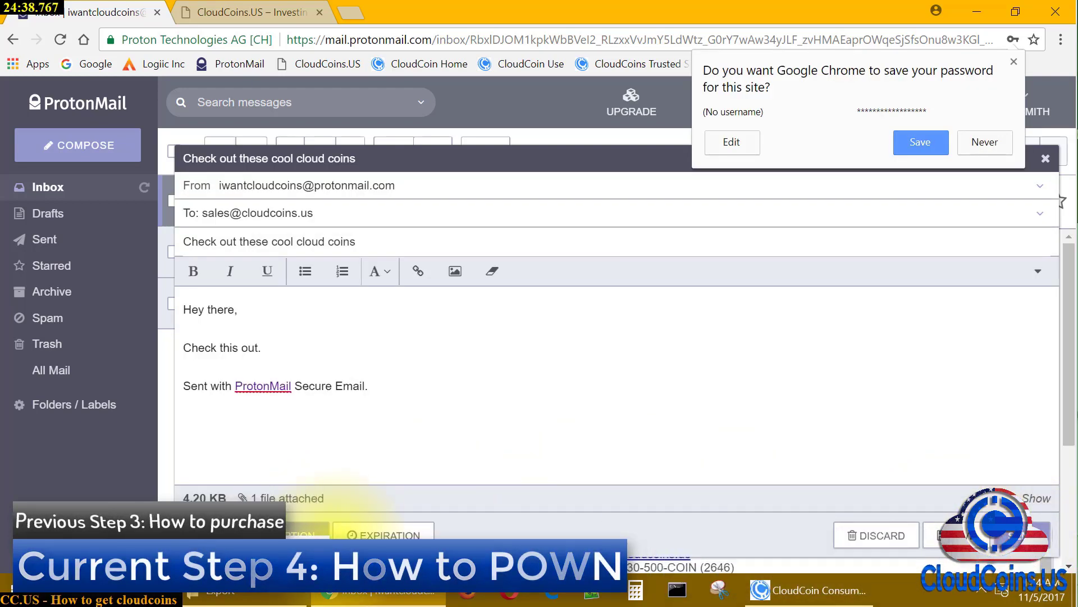
left_click(382, 535)
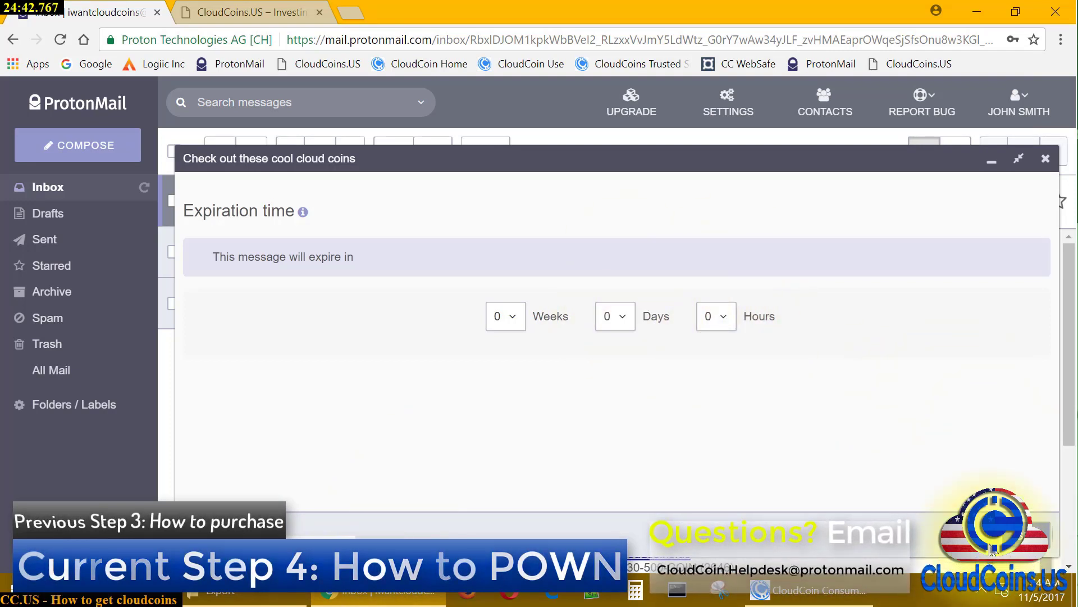
left_click(804, 541)
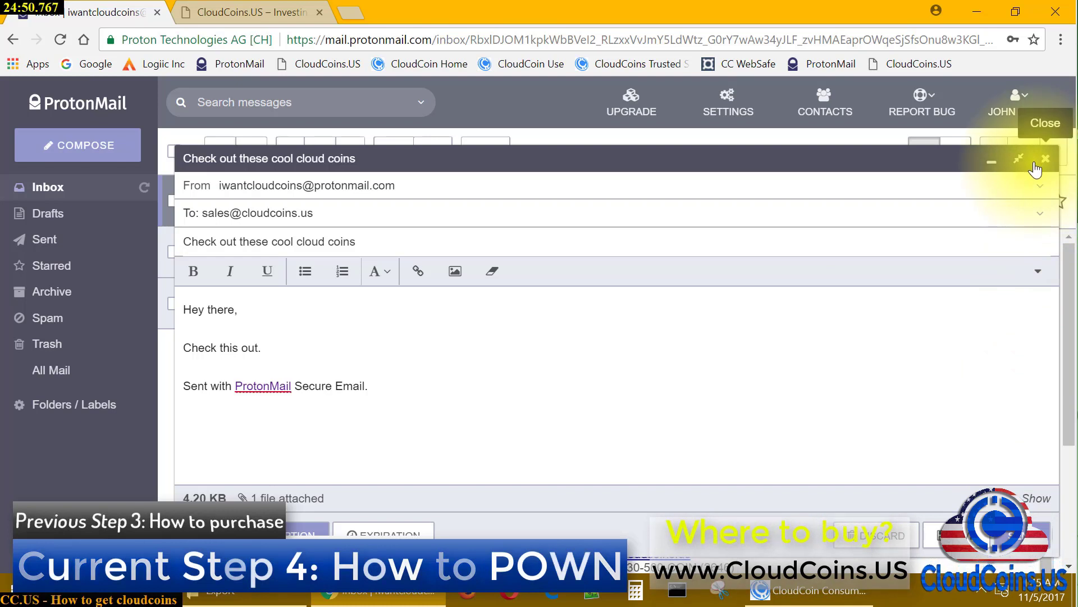
Remove the stack attachment, then discard the draft and confirm its permanent deletion
left_click(1035, 498)
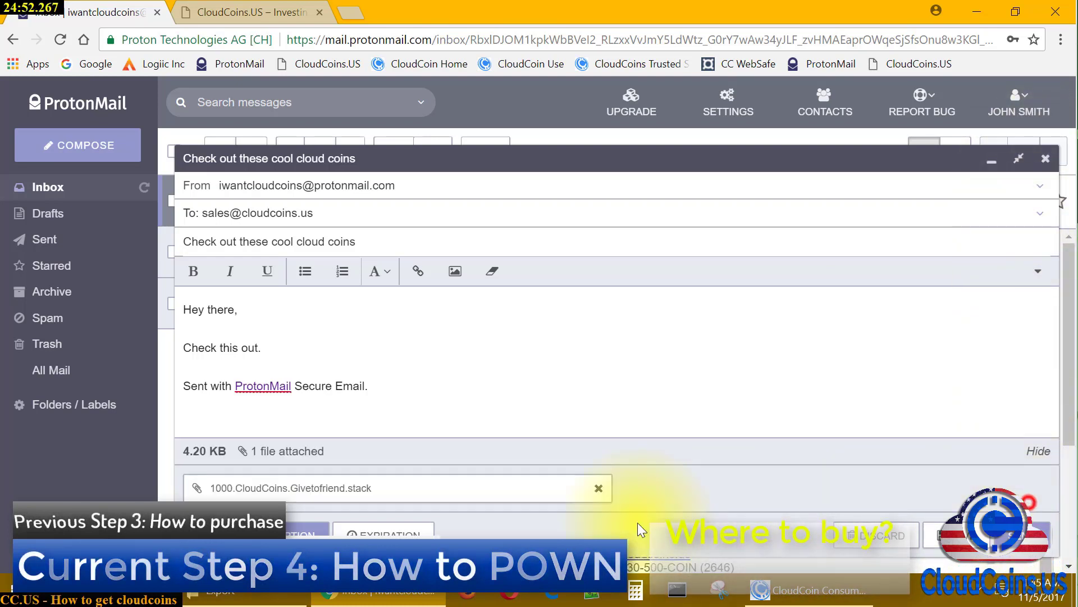
left_click(599, 488)
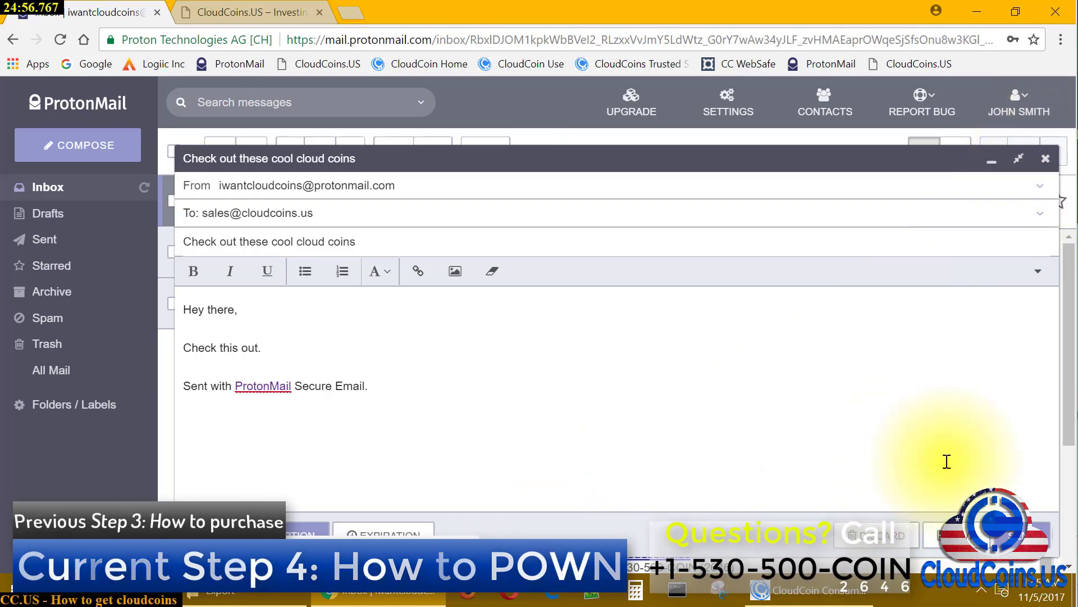
left_click(888, 542)
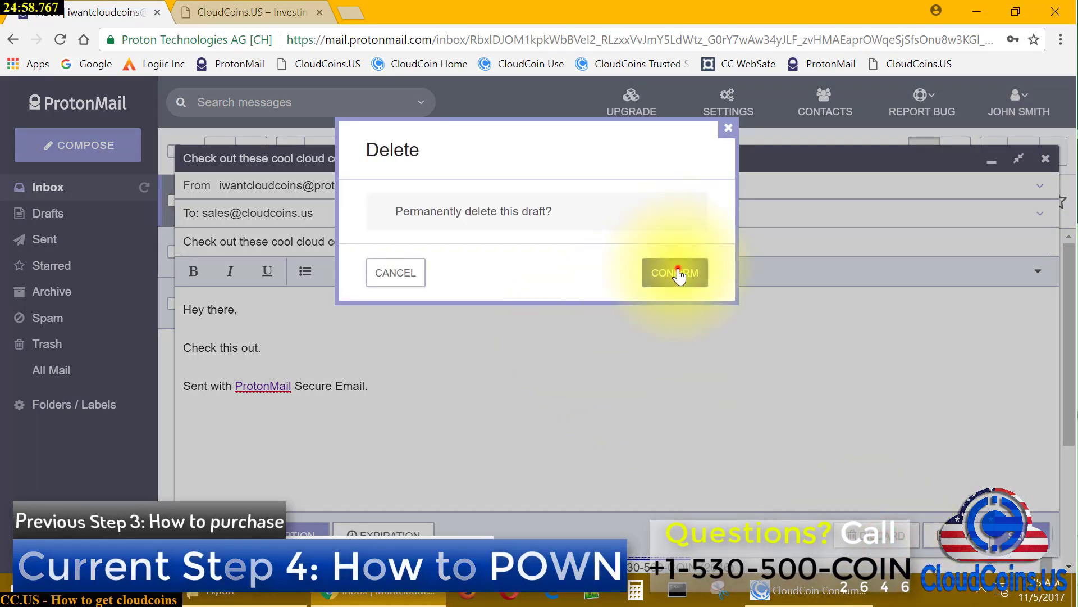
left_click(678, 272)
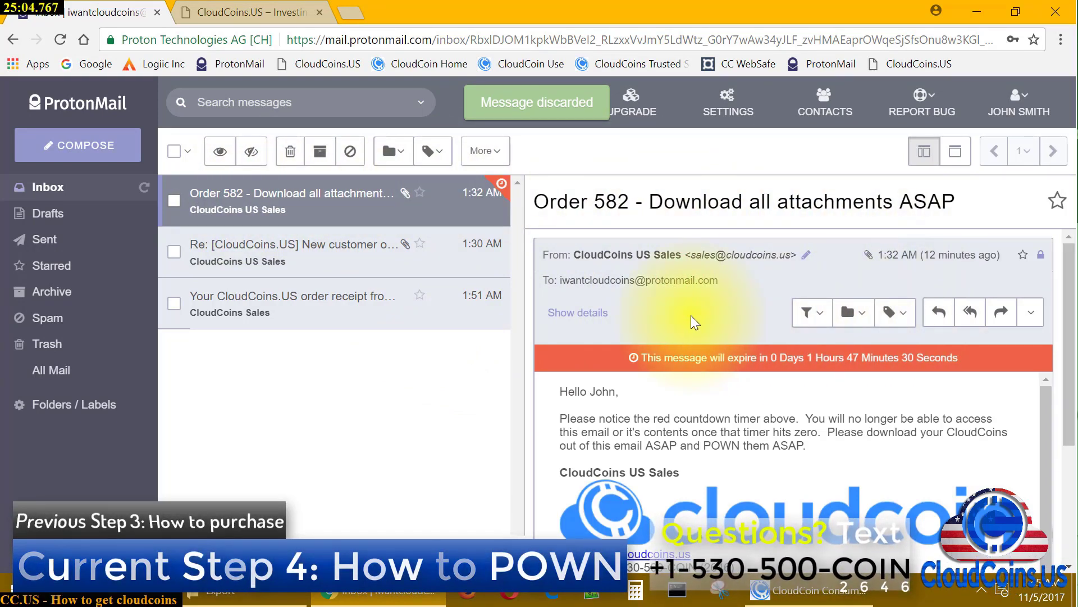
left_click(1031, 312)
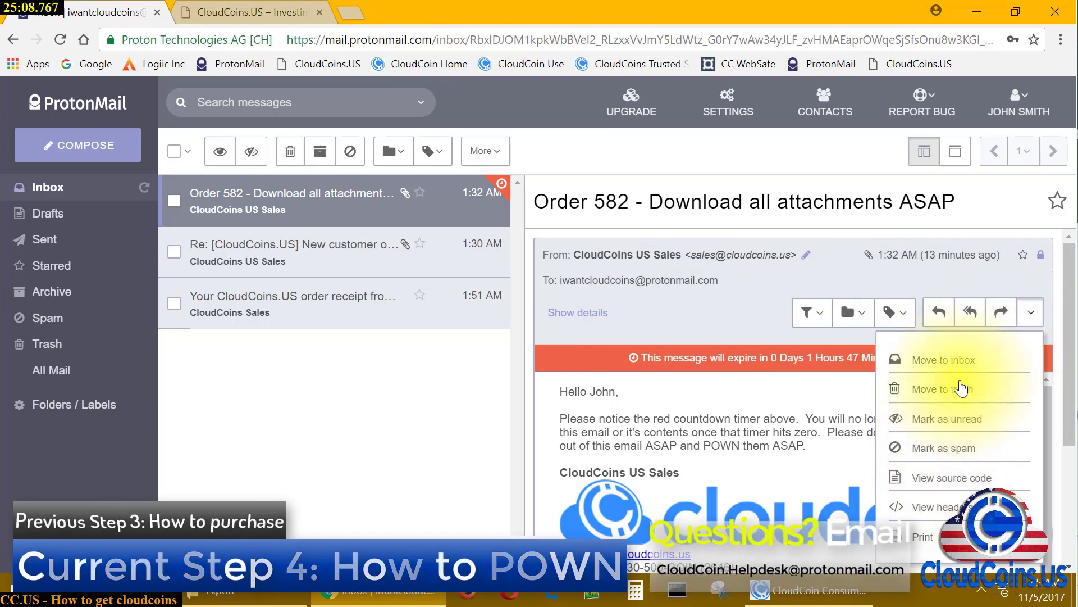
left_click(361, 454)
left_click(172, 201)
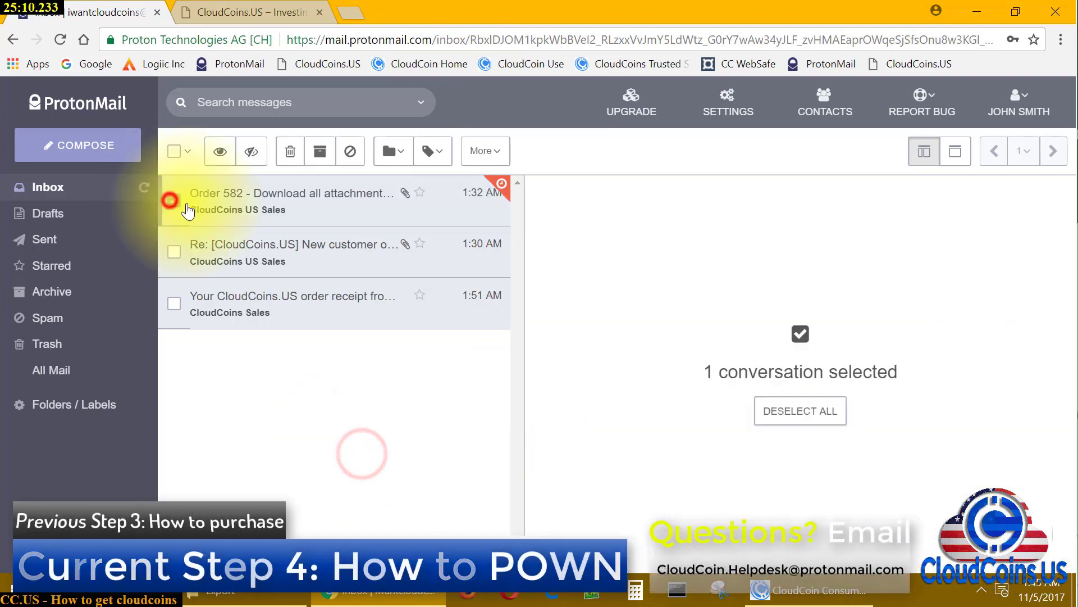
left_click(290, 151)
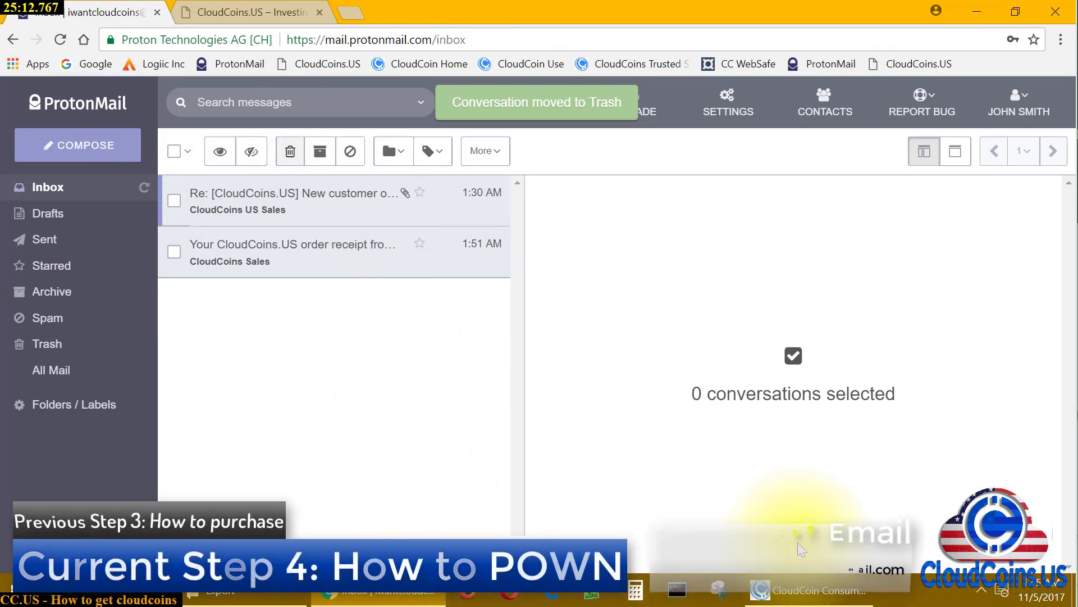
left_click(268, 14)
Minimize Chrome and close CloudCoin Consumer Edition, leaving the Export folder window on the desktop
left_click(976, 11)
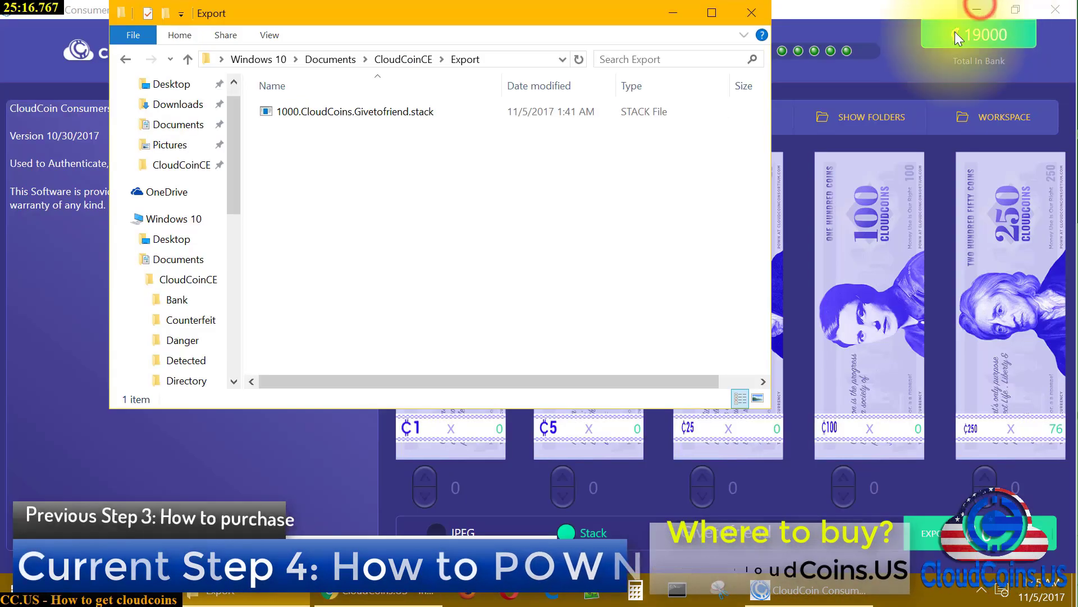
left_click(446, 21)
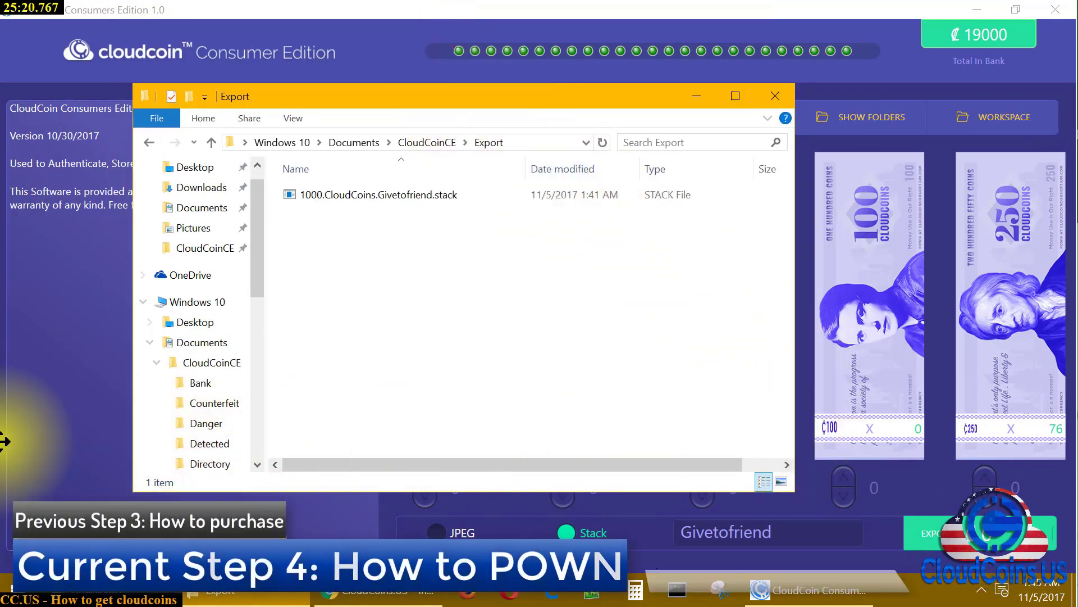
left_click(321, 512)
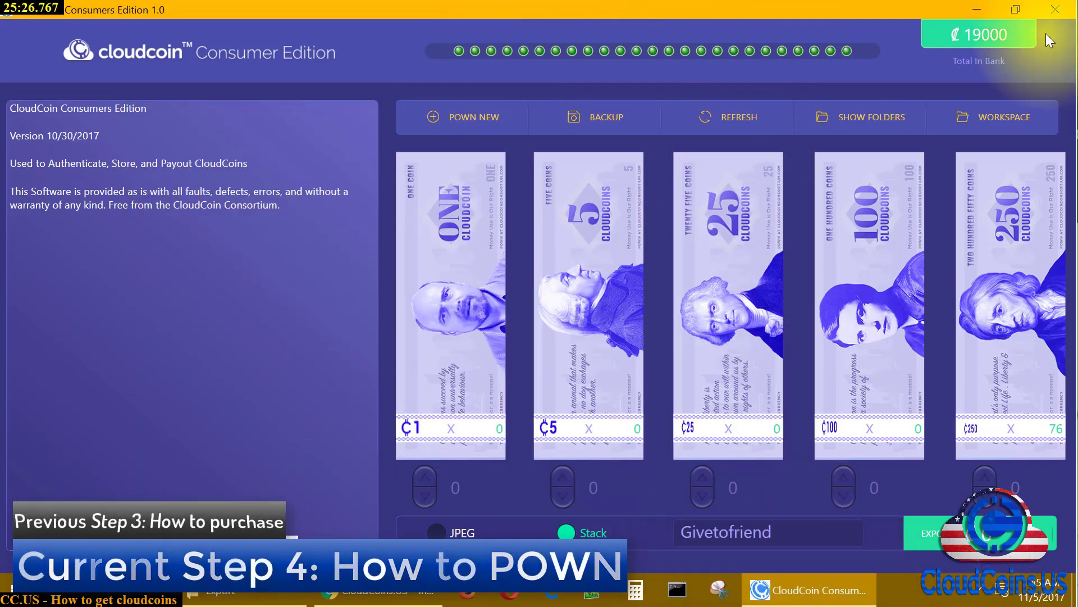
left_click(1051, 10)
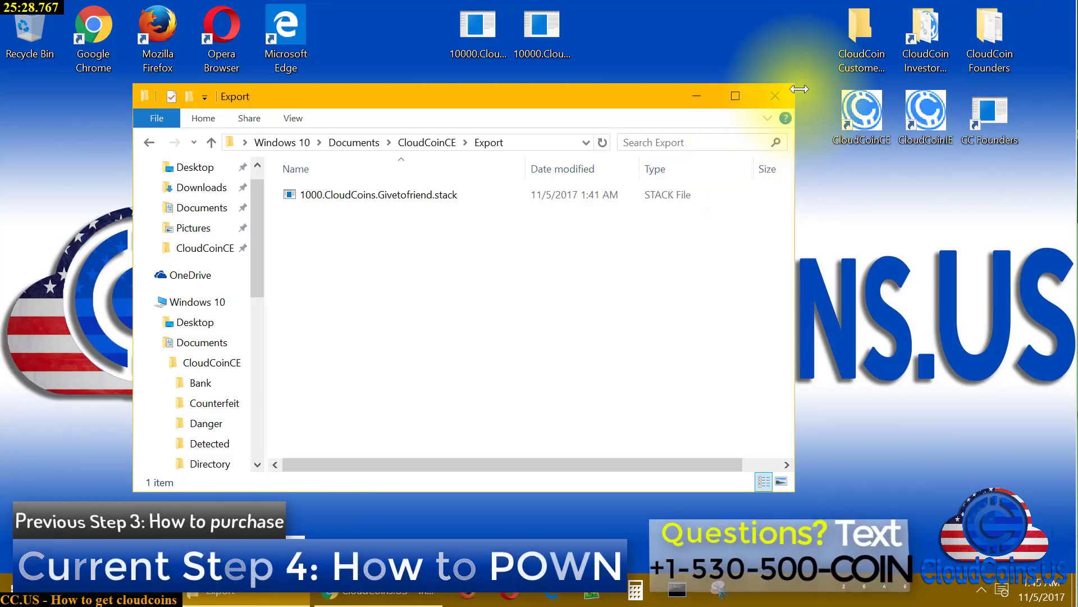